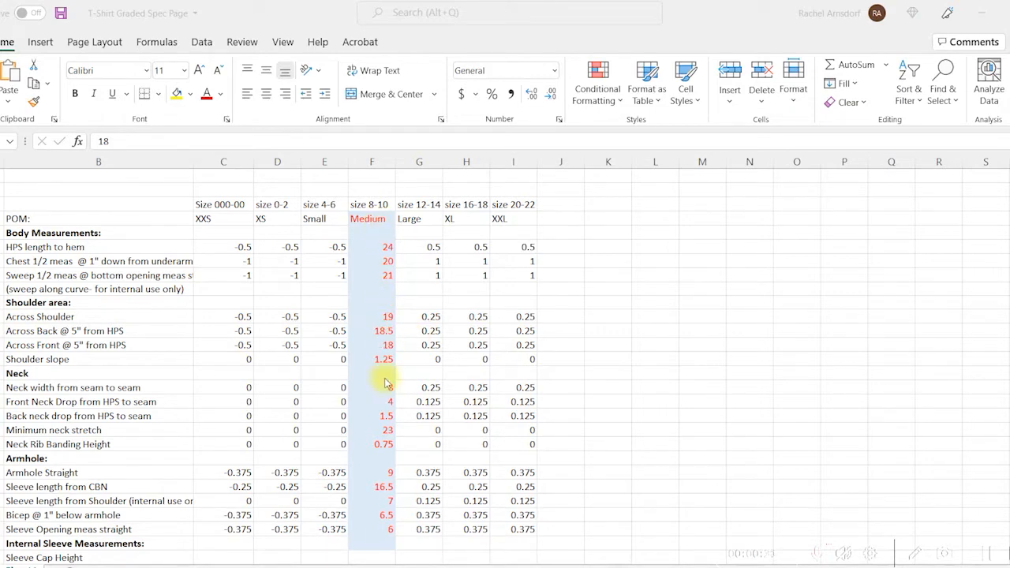
- Select the Medium size value for the half chest measurement at 1" down from the underarm
click(385, 316)
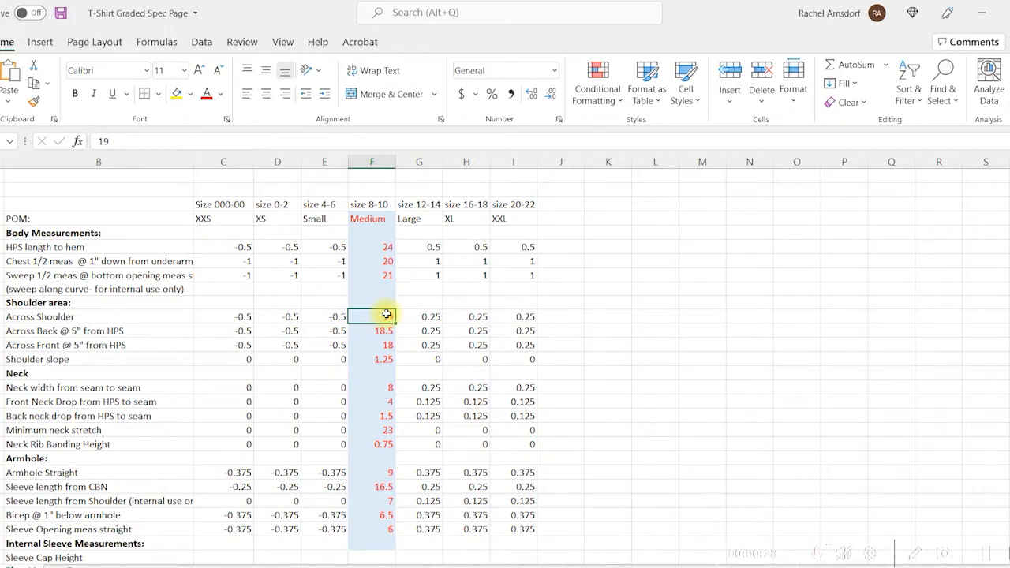
key(Up)
key(Up)
key(Up)
key(Up)
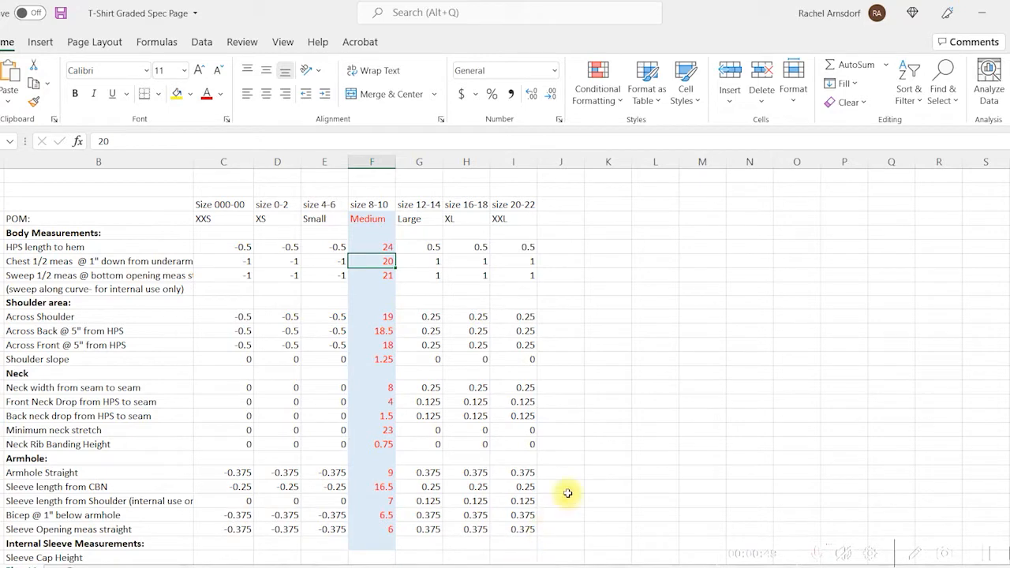
- Switch to Acrobat to consult Table 1 Body Measurements in ASTM MISSY.pdf, and return to the T-shirt spec sheet in Excel
click(988, 556)
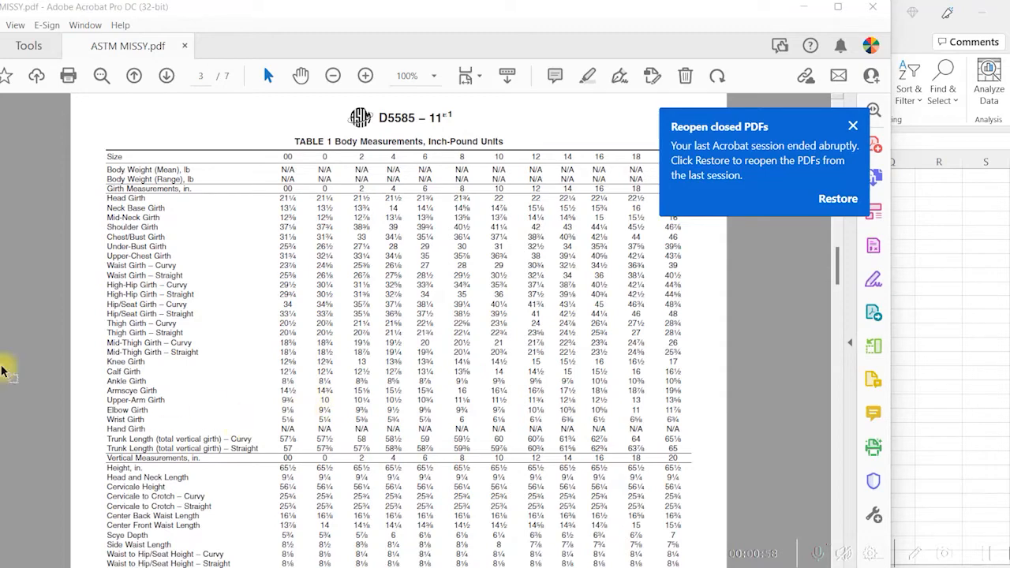
click(854, 126)
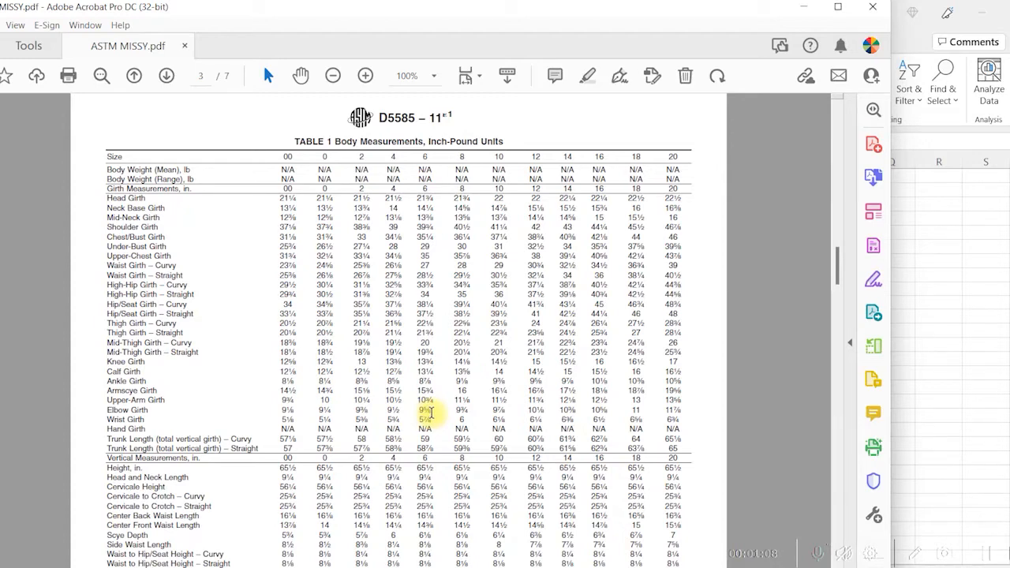
scroll(371, 310, down, 1)
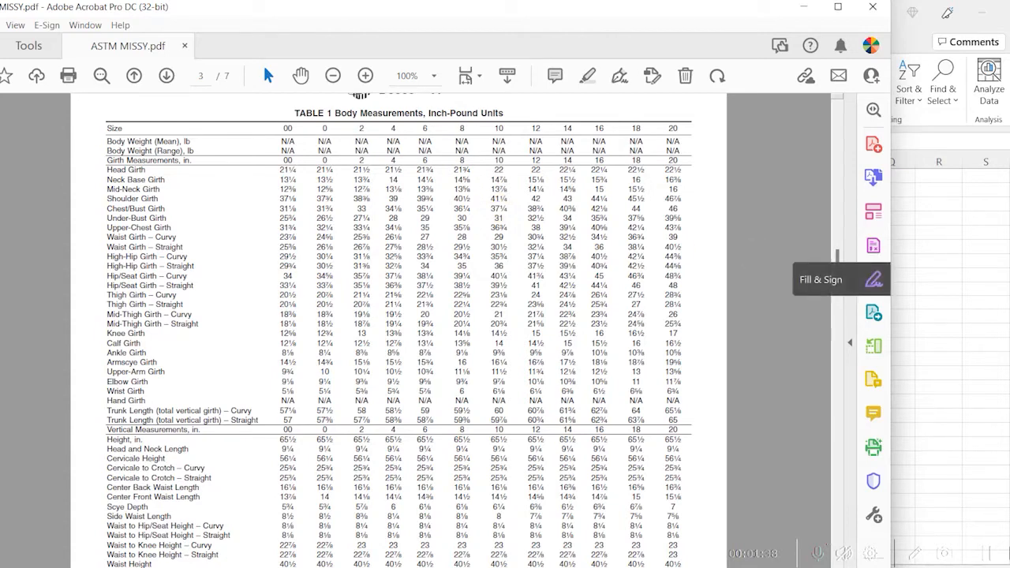
click(973, 346)
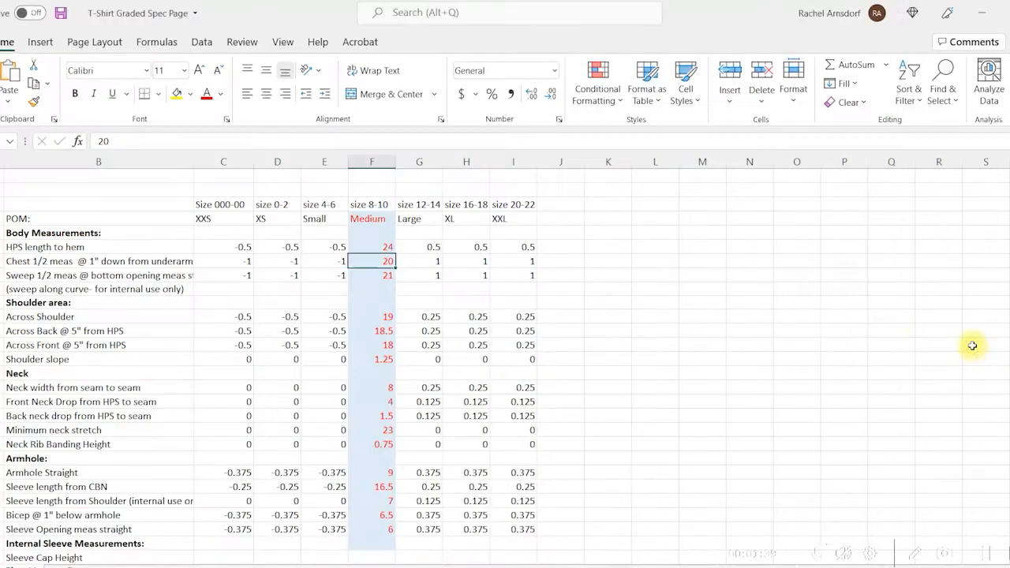
- Set the Medium half chest measurement to 19 and the half sweep at bottom opening to 20
text(19)
click(411, 345)
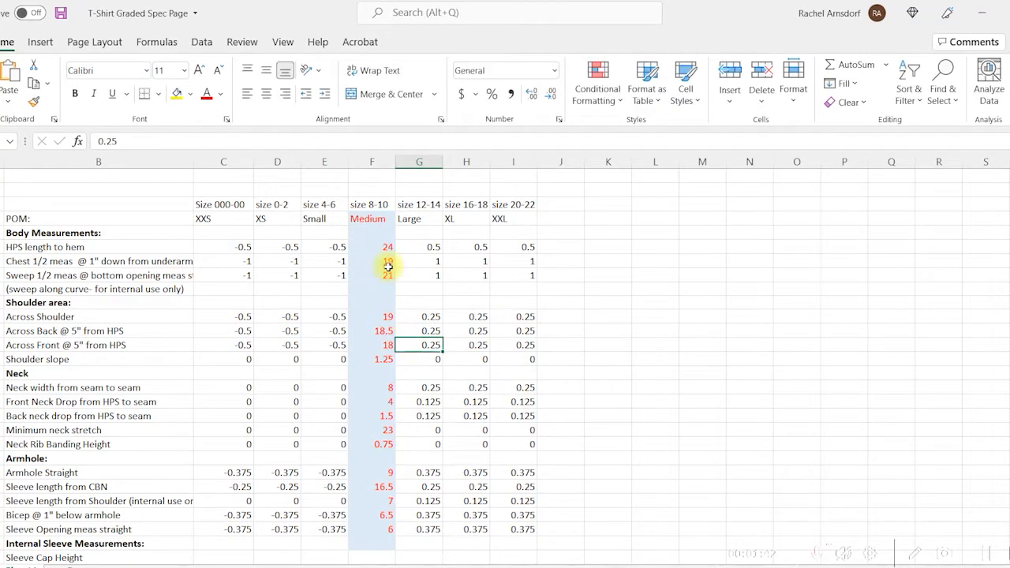
click(388, 267)
click(388, 274)
text(20)
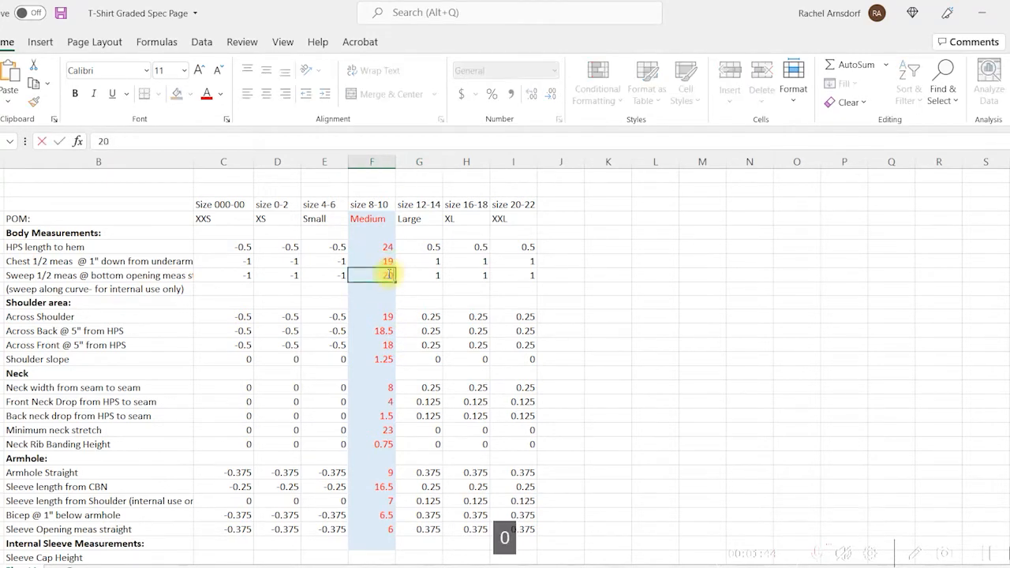
click(604, 294)
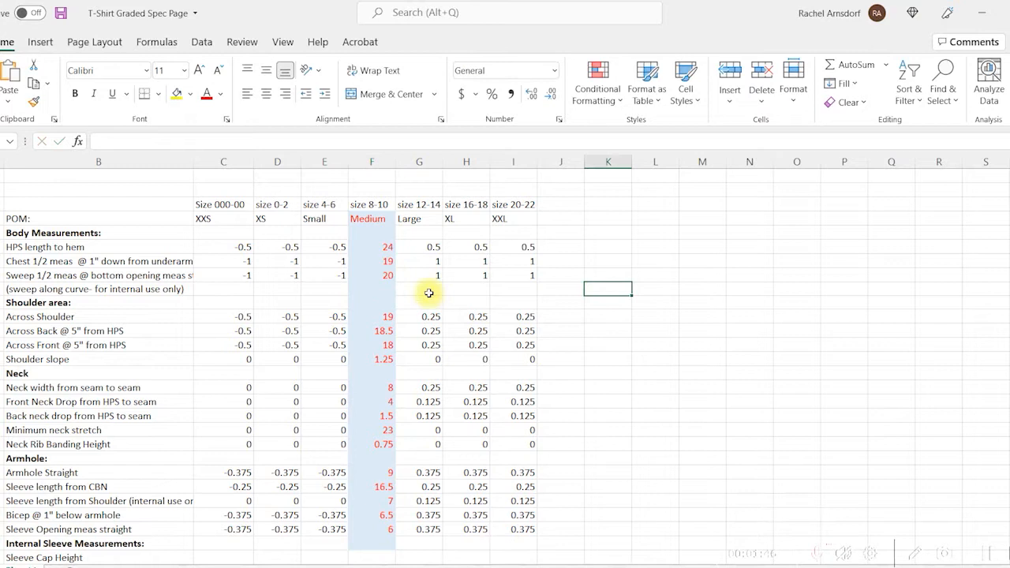
- Set the Medium HPS length to hem to 25
click(381, 247)
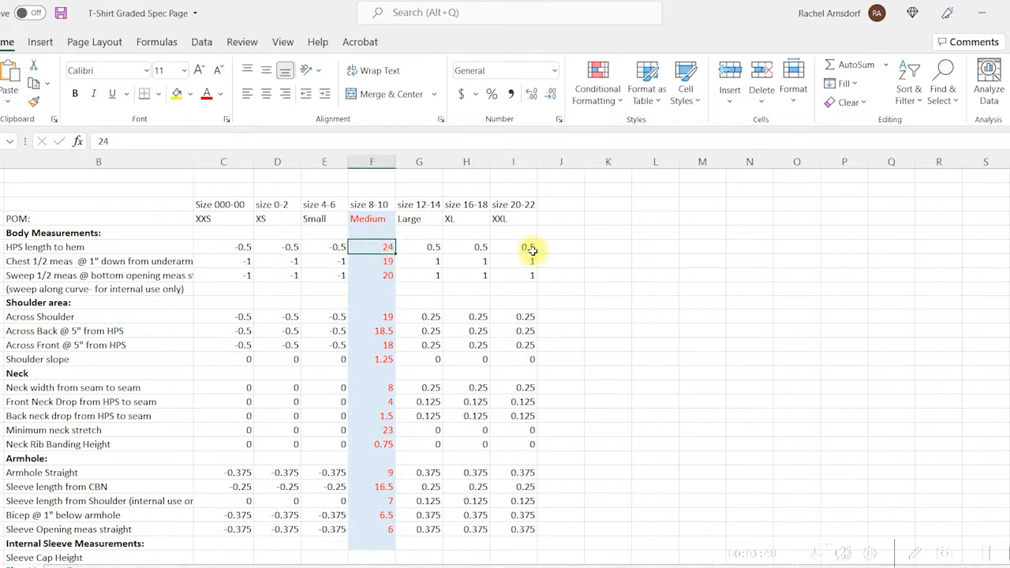
text(25)
key(Return)
click(432, 299)
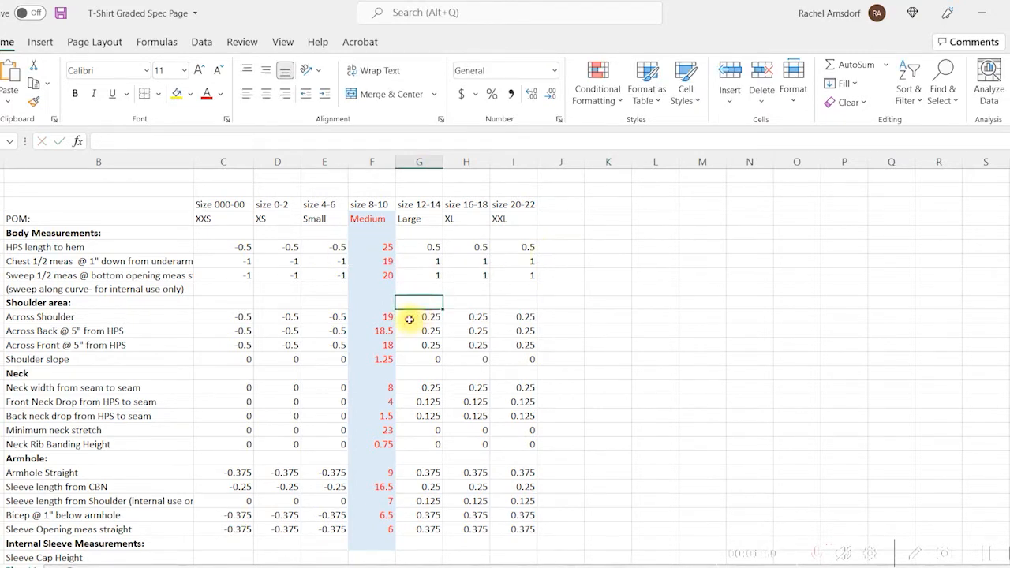
- In the Medium shoulder measurements, set Across Shoulder to 15, Across Back to 15 and Across Front to 14
click(384, 317)
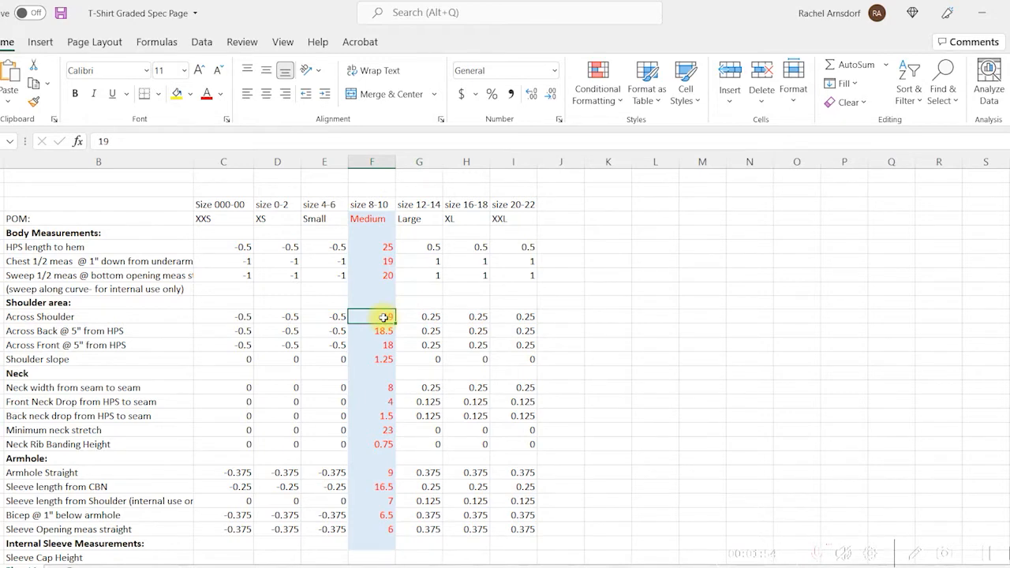
text(15)
key(Return)
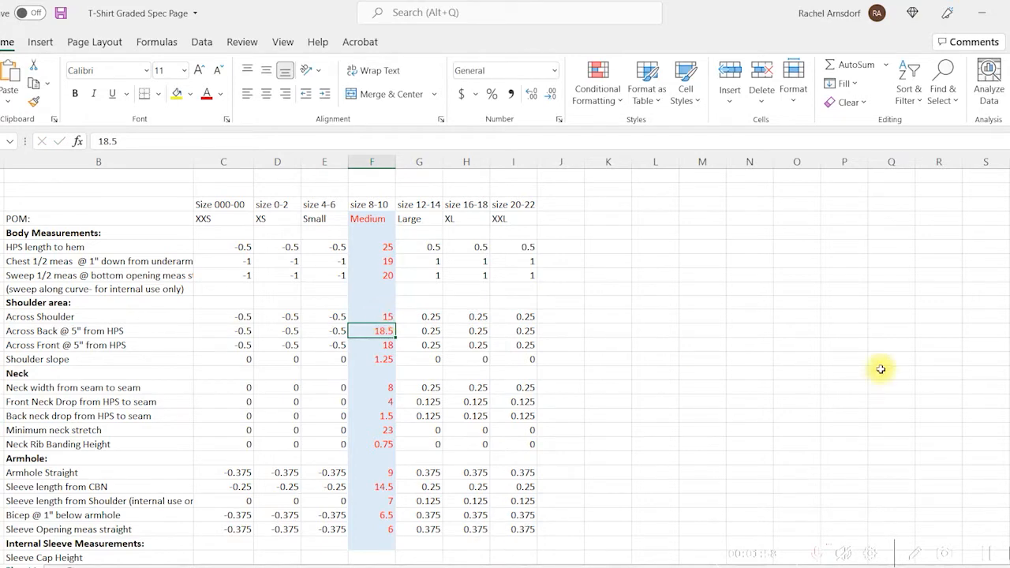
text(15)
key(Return)
text(14)
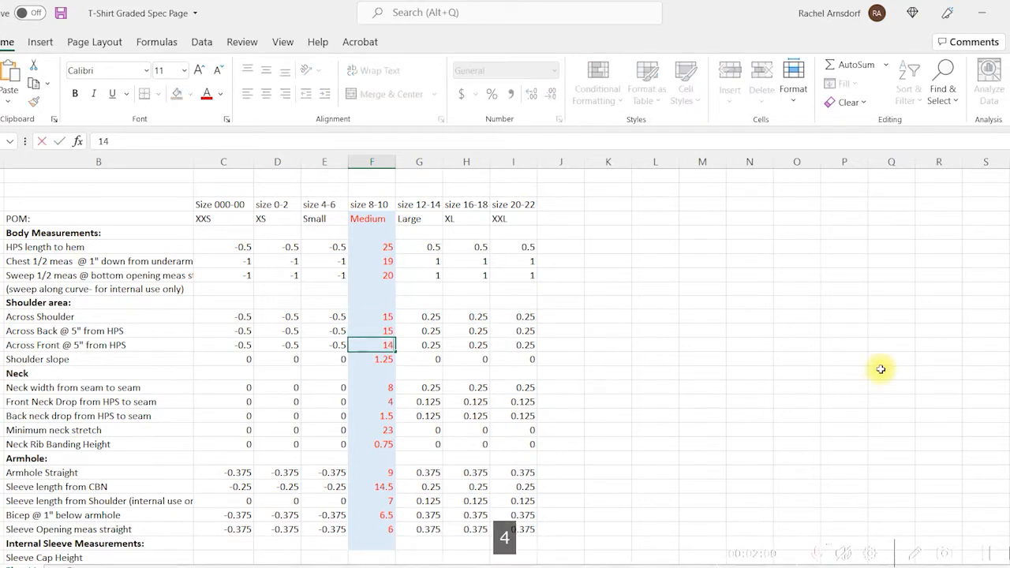
key(Return)
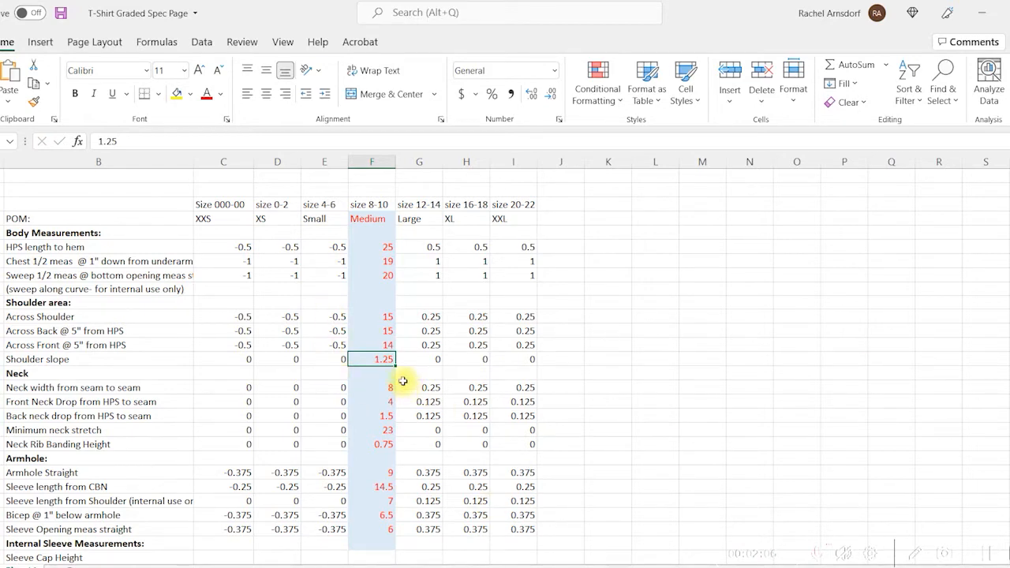
- Set the Medium front neck drop from HPS to seam to 4.5
scroll(401, 357, down, 2)
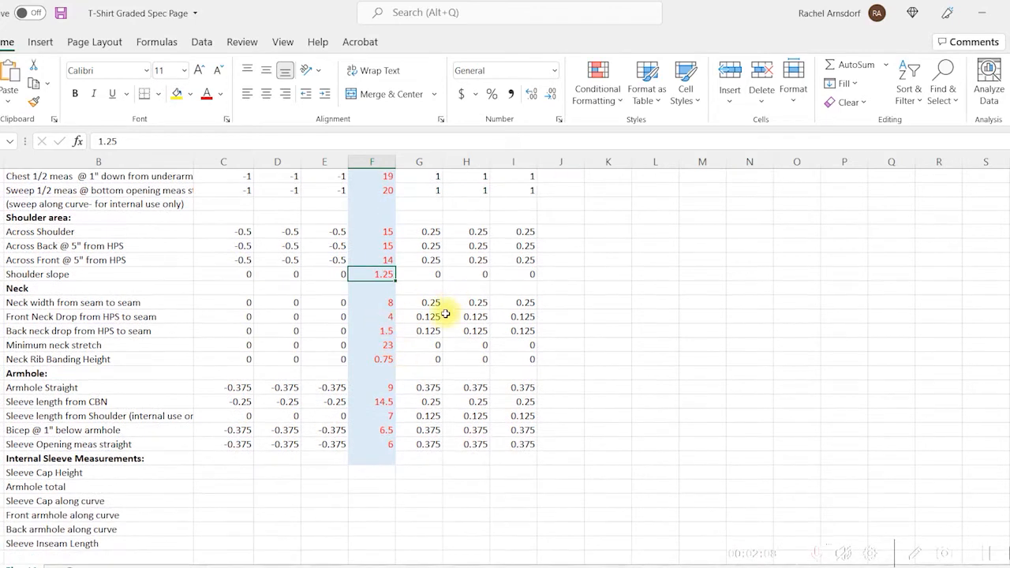
click(383, 316)
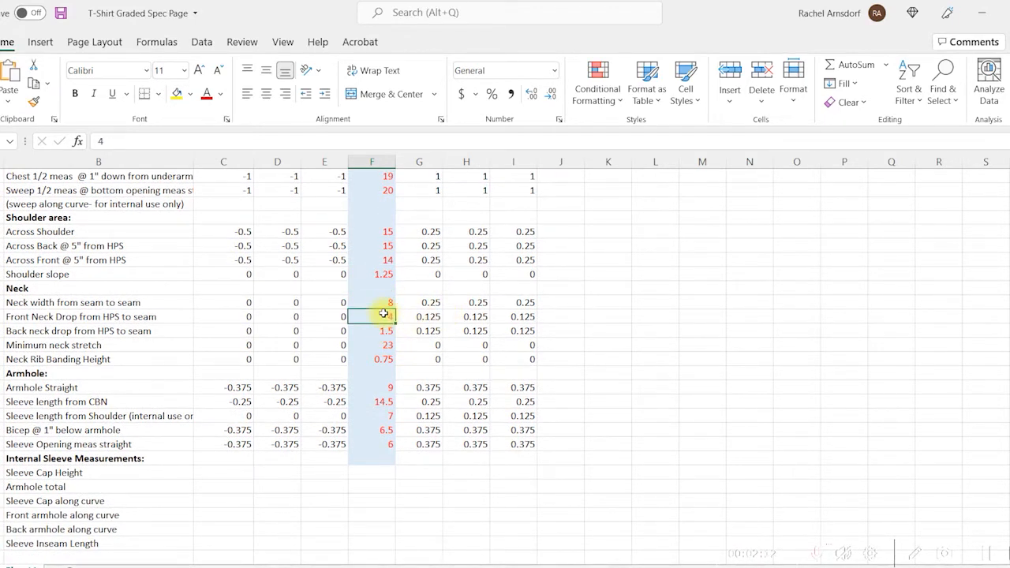
text(4.5)
key(Return)
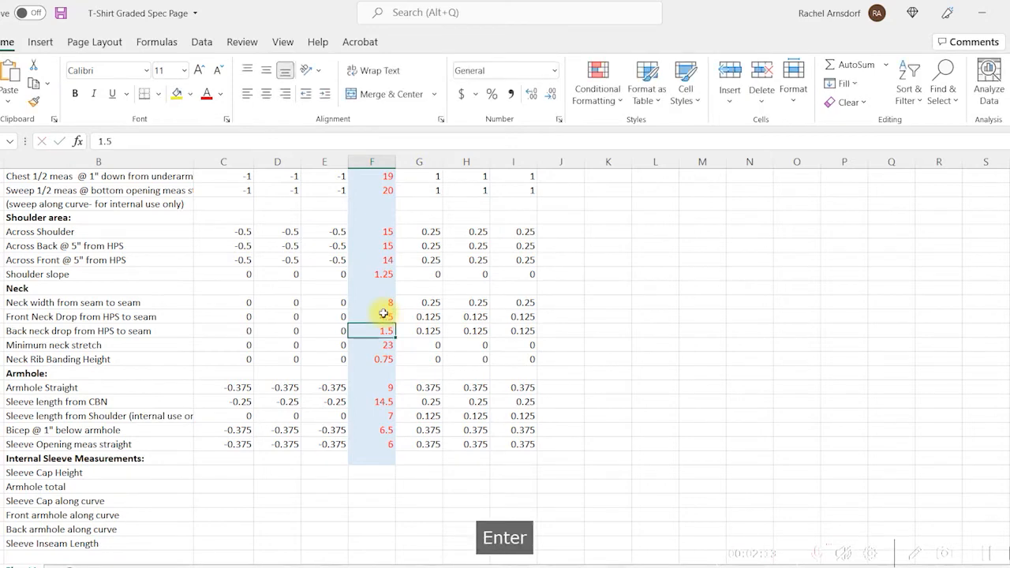
- Set the Medium neck rib banding height to 0.625
click(382, 360)
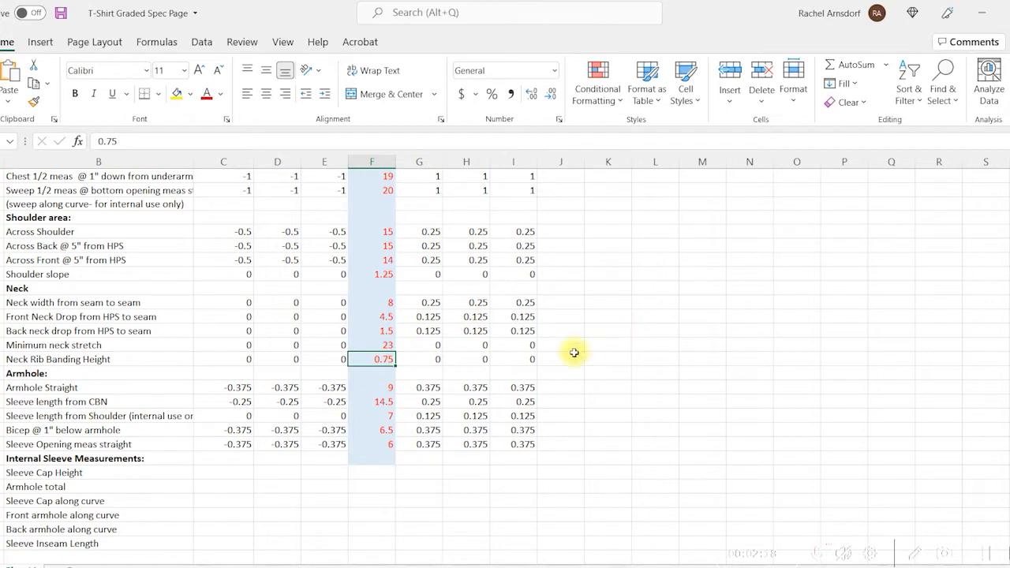
text(0.625)
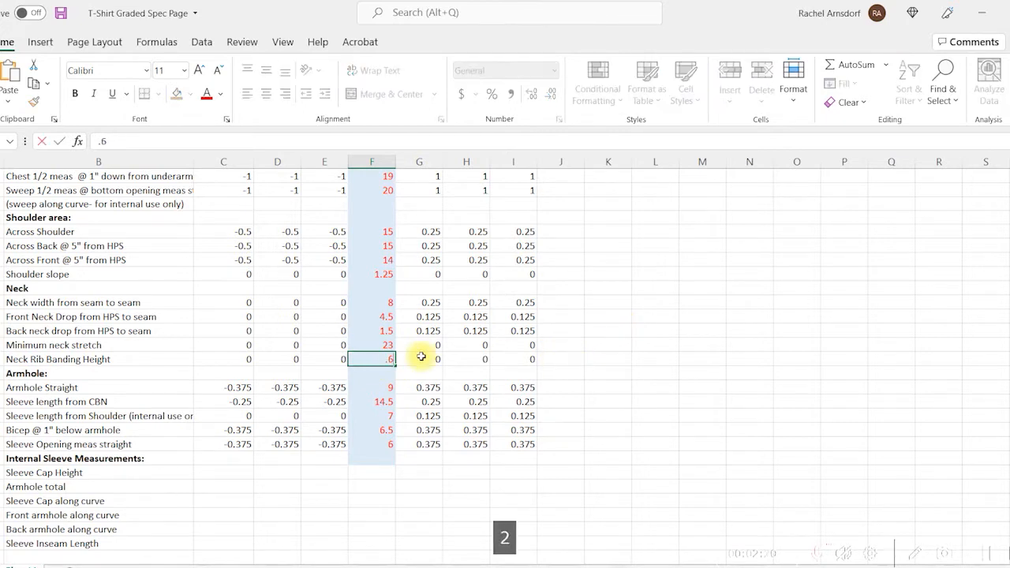
key(Return)
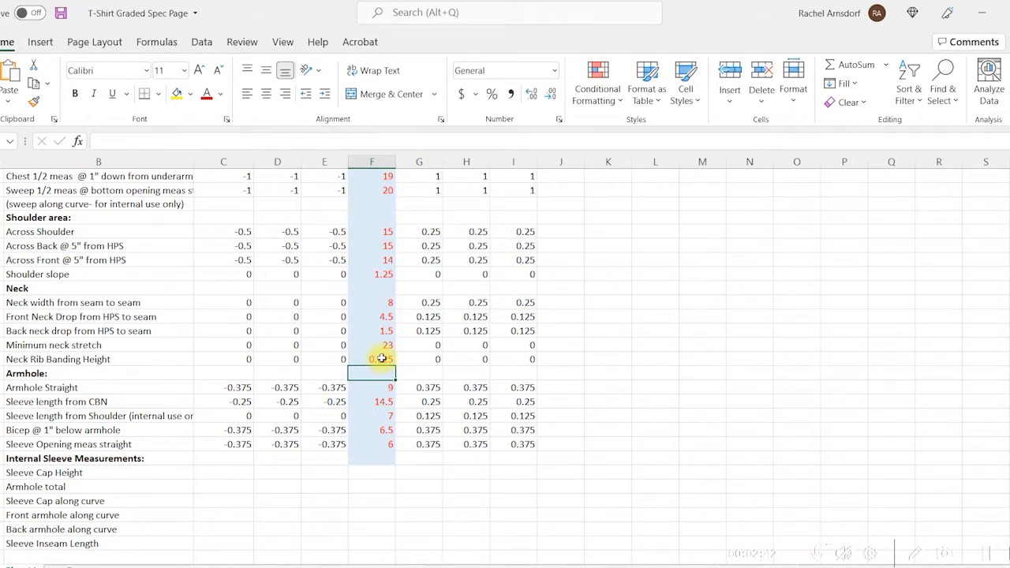
- Delete the entire Neck Rib Banding Height row from the Neck section
click(0, 359)
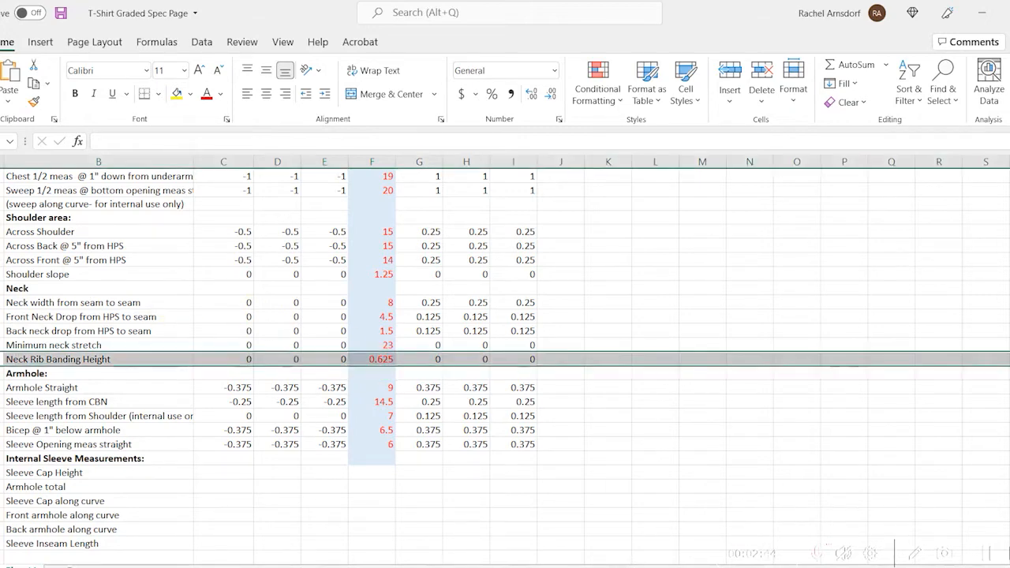
right_click(0, 359)
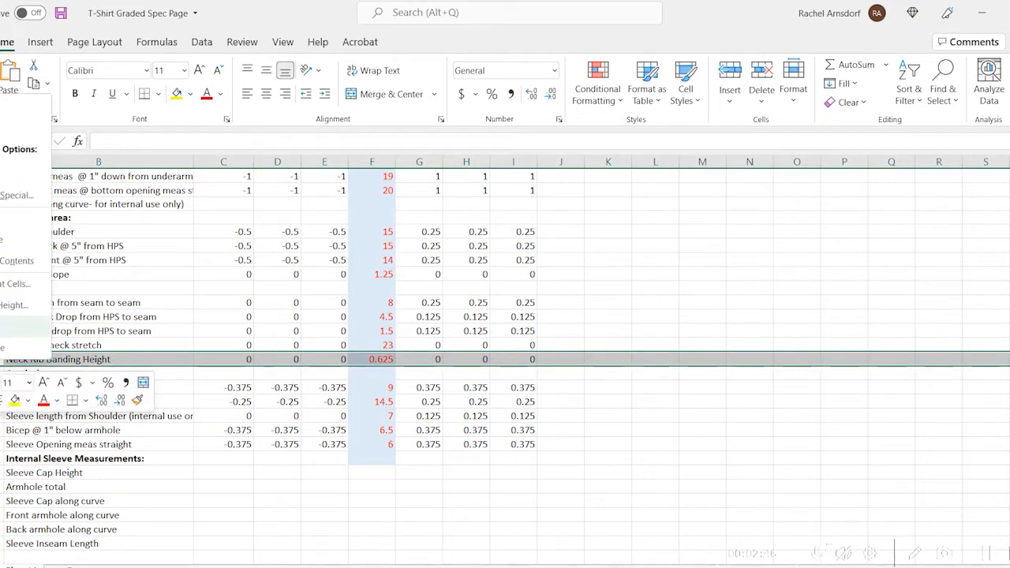
click(473, 384)
click(387, 385)
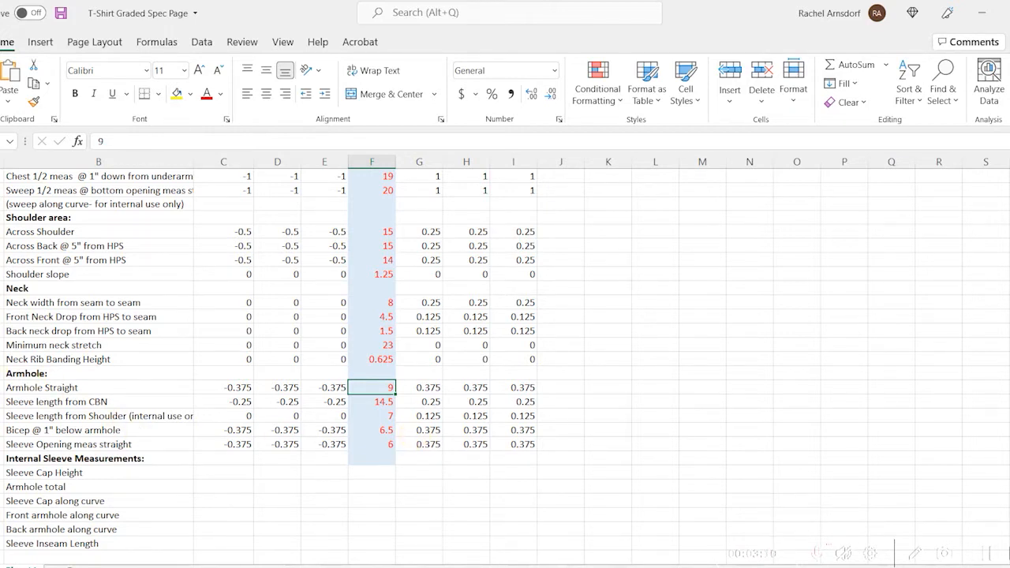
right_click(2, 360)
click(1, 323)
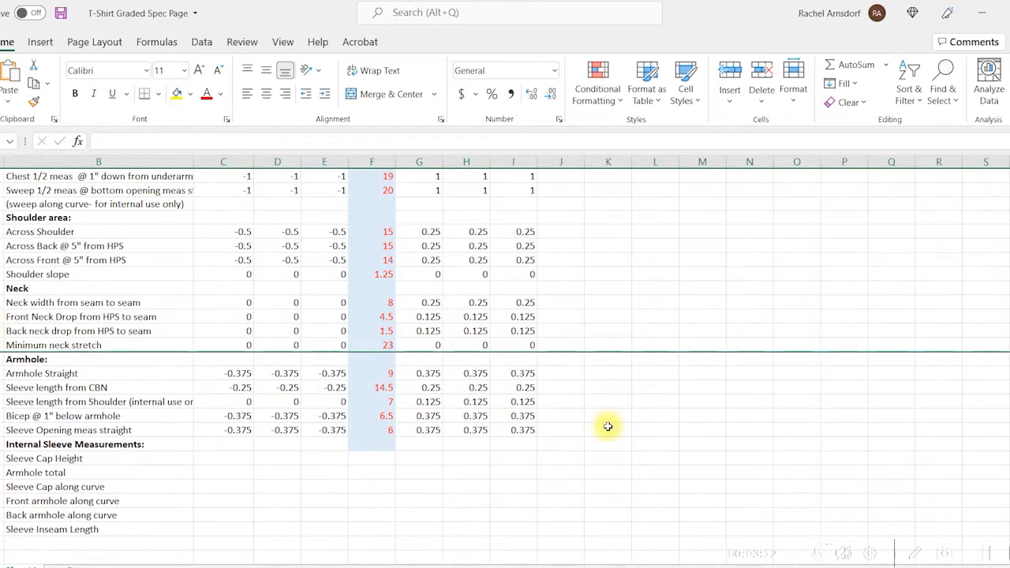
click(367, 456)
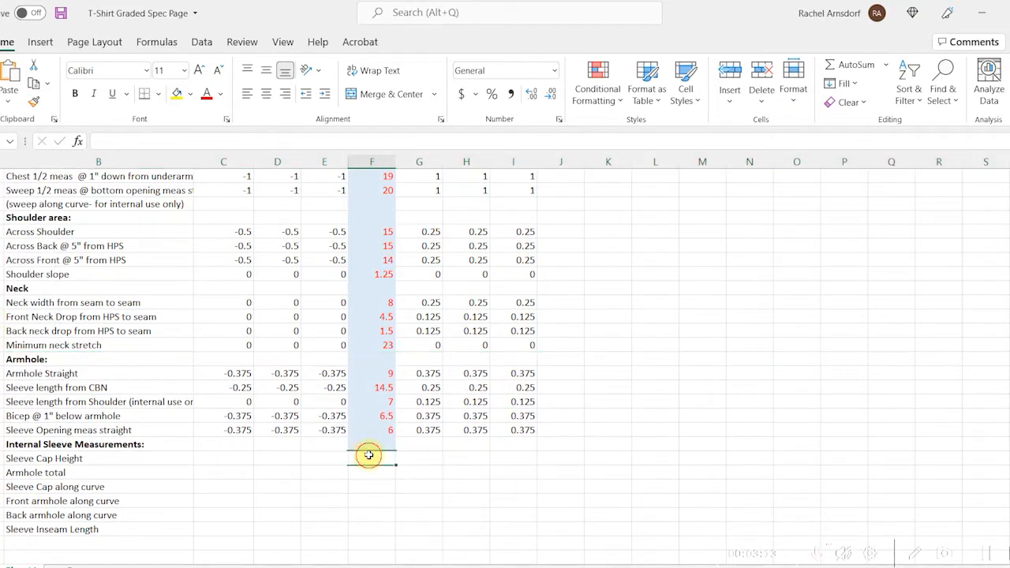
- Set the Medium bicep at 1" below armhole to 6.25 and the straight sleeve opening to 5.875
click(388, 375)
click(386, 388)
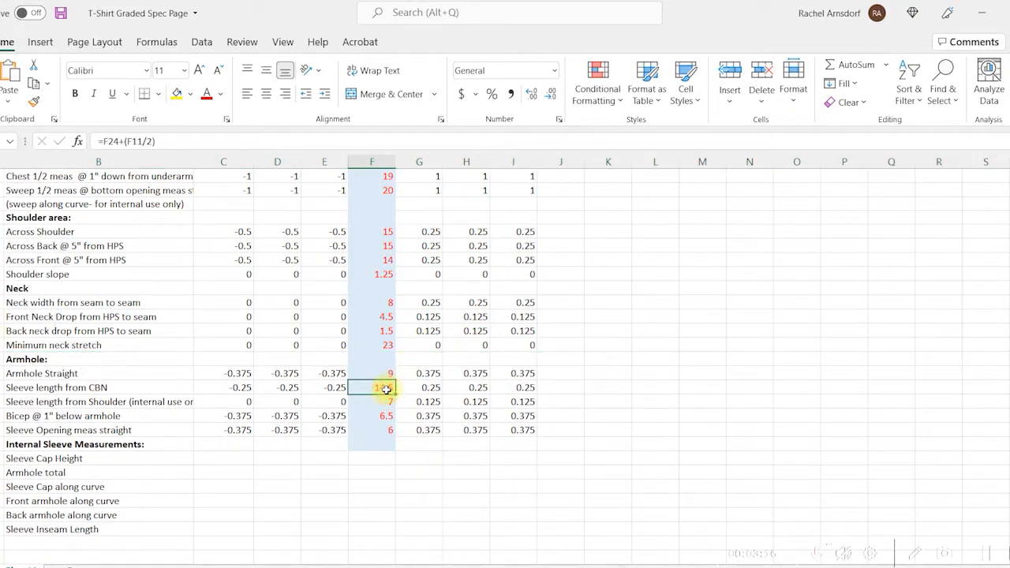
click(368, 373)
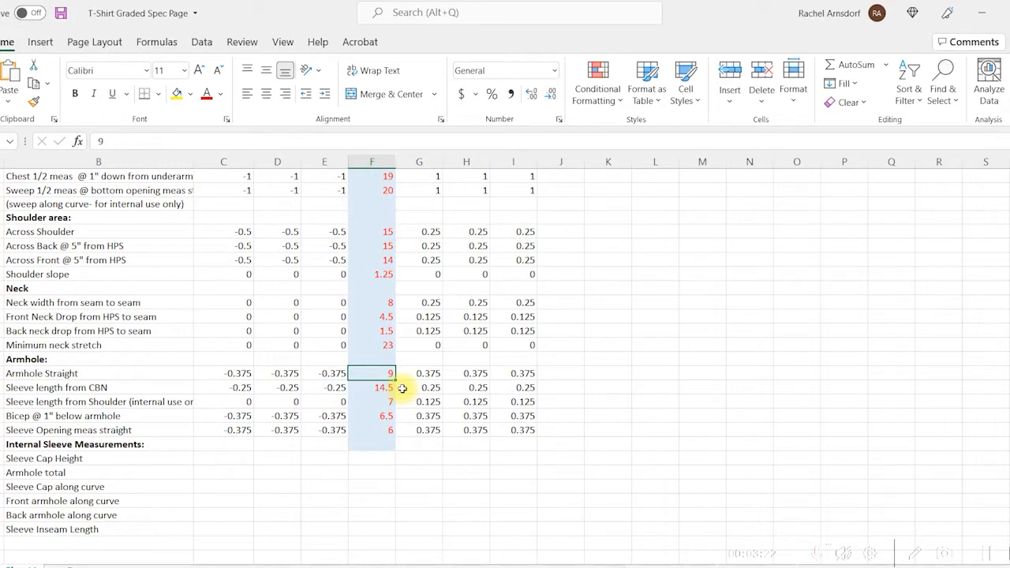
key(Down)
key(Down)
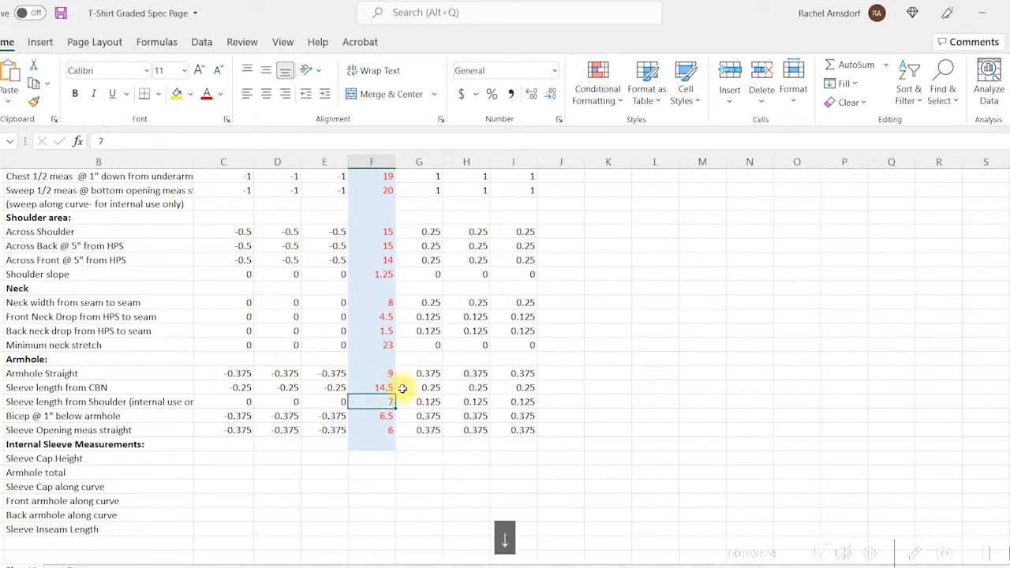
key(Down)
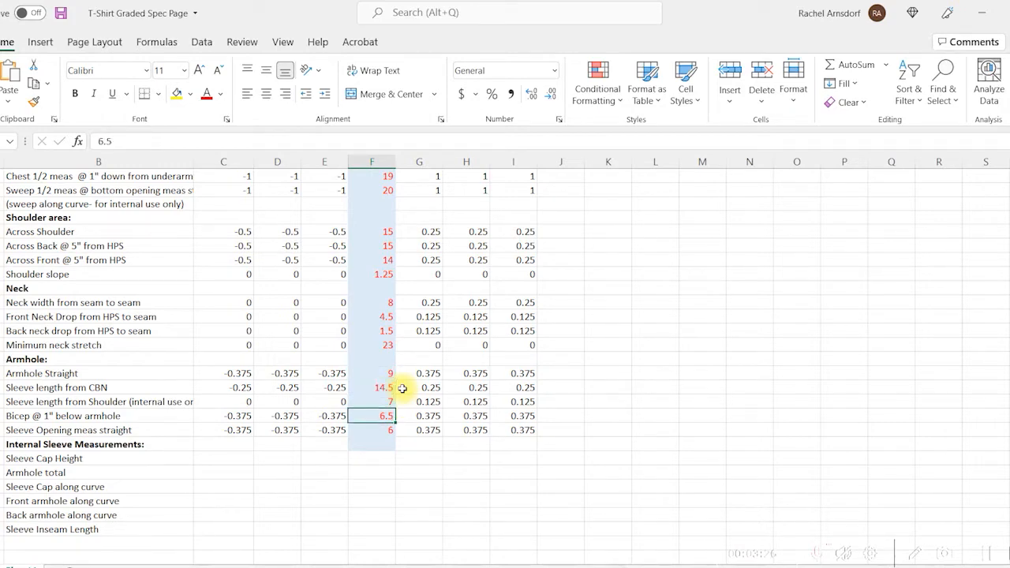
text(6.25)
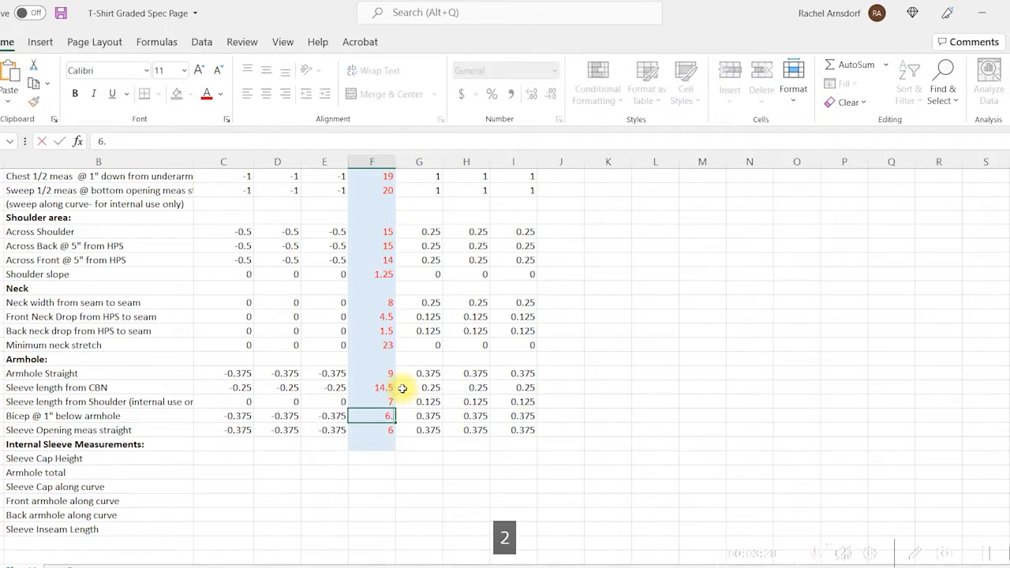
key(Return)
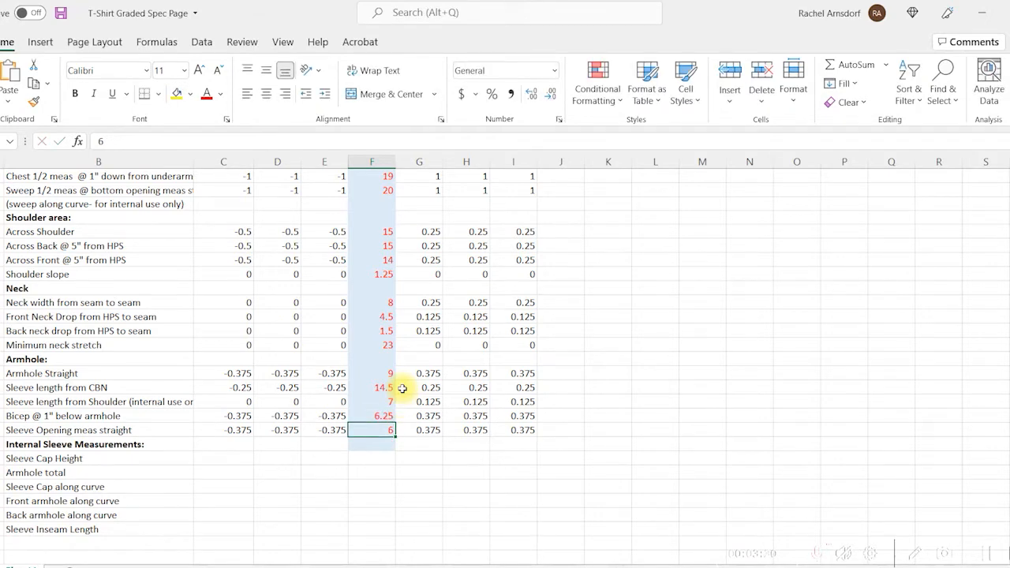
text(5.875)
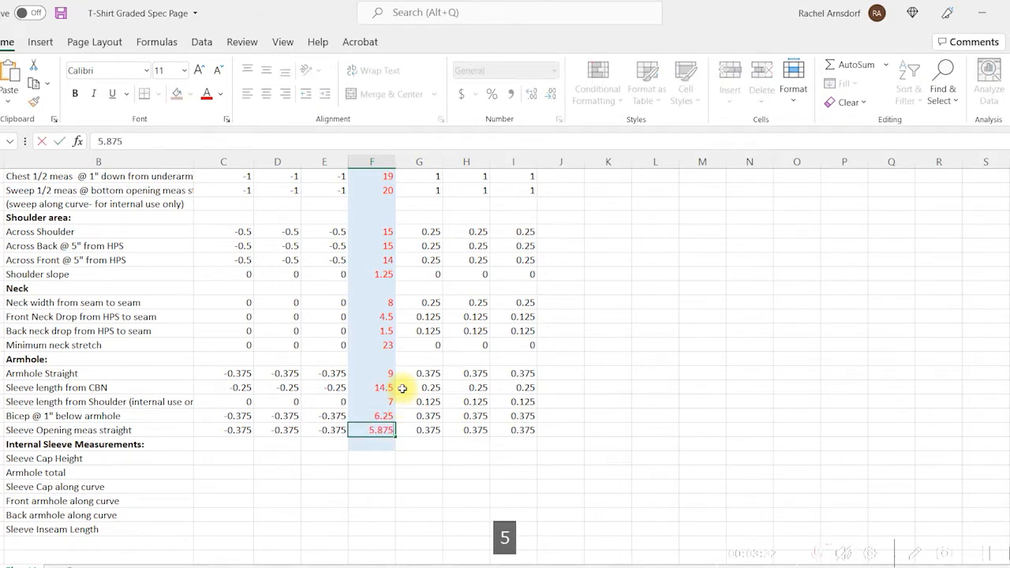
key(Return)
click(412, 498)
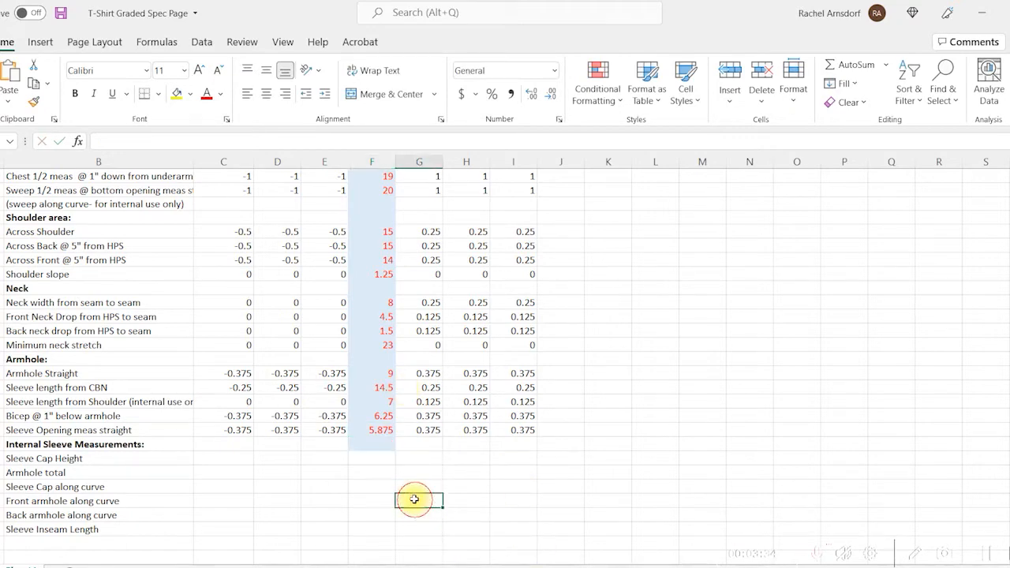
- Highlight the internal sleeve measurement labels from Sleeve Cap Height to Sleeve Inseam Length to review them
drag(69, 459, 71, 529)
click(562, 513)
scroll(562, 510, up, 2)
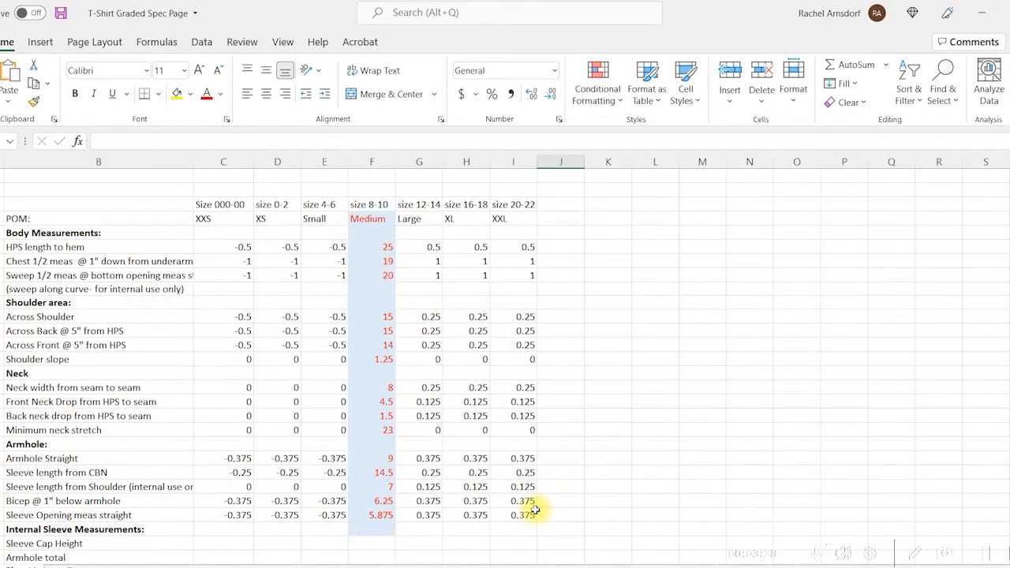
- Clear the Medium value for Front Neck Drop from HPS to seam
scroll(535, 511, down, 1)
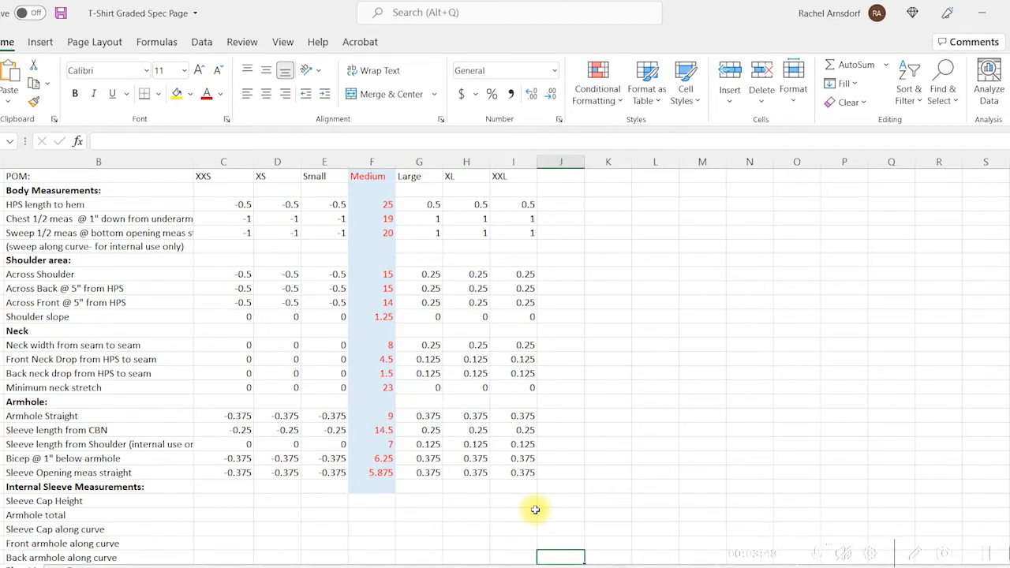
scroll(434, 273, up, 1)
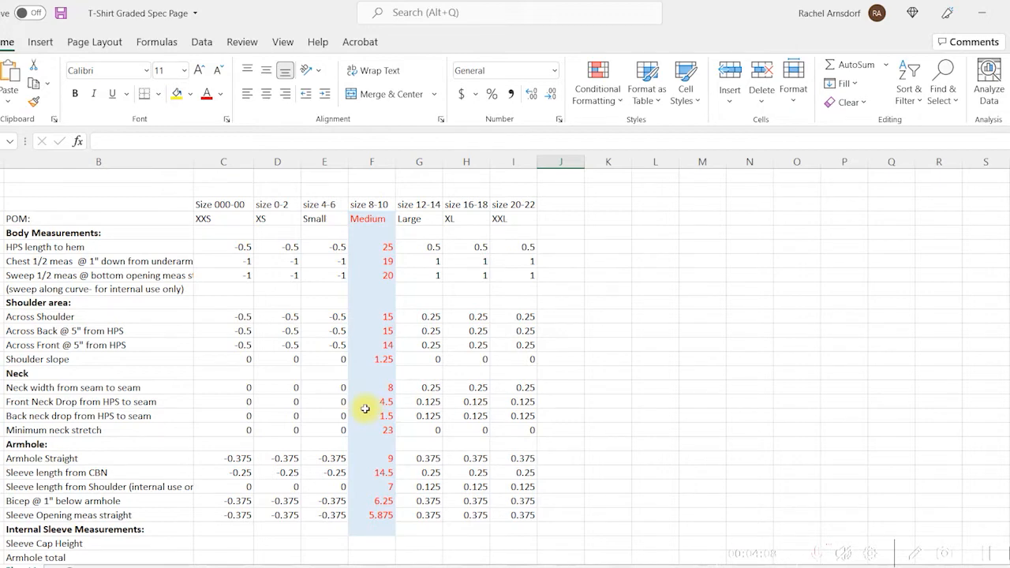
click(384, 399)
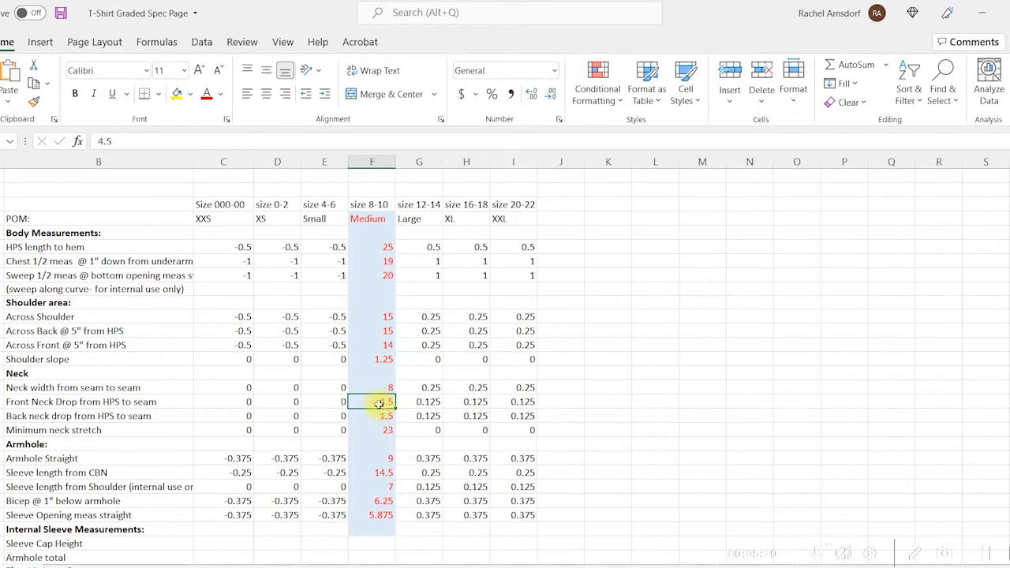
key(BackSpace)
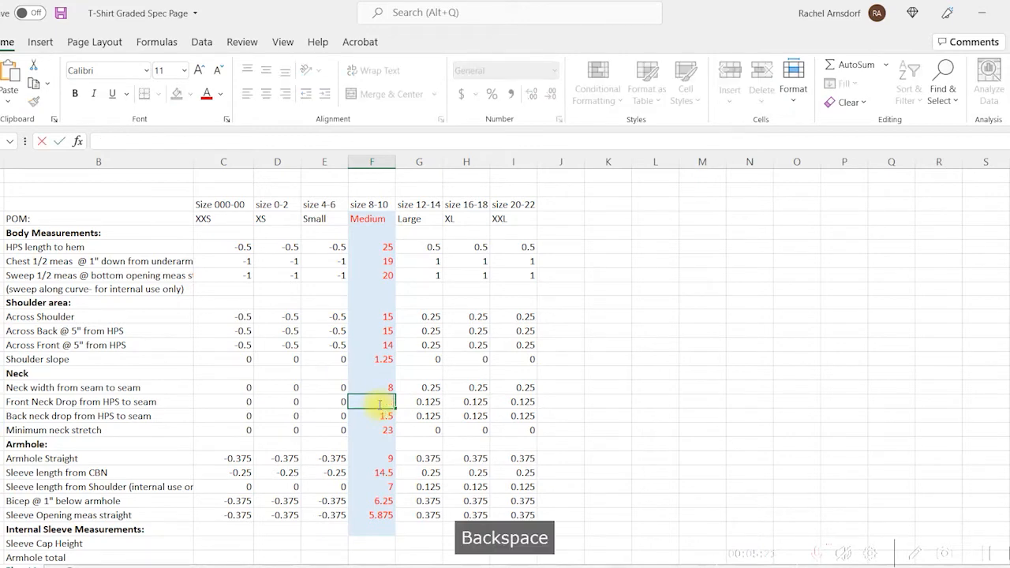
click(557, 402)
- Add a bold "Comments:" heading in the empty column next to the size 20-22 header
click(580, 205)
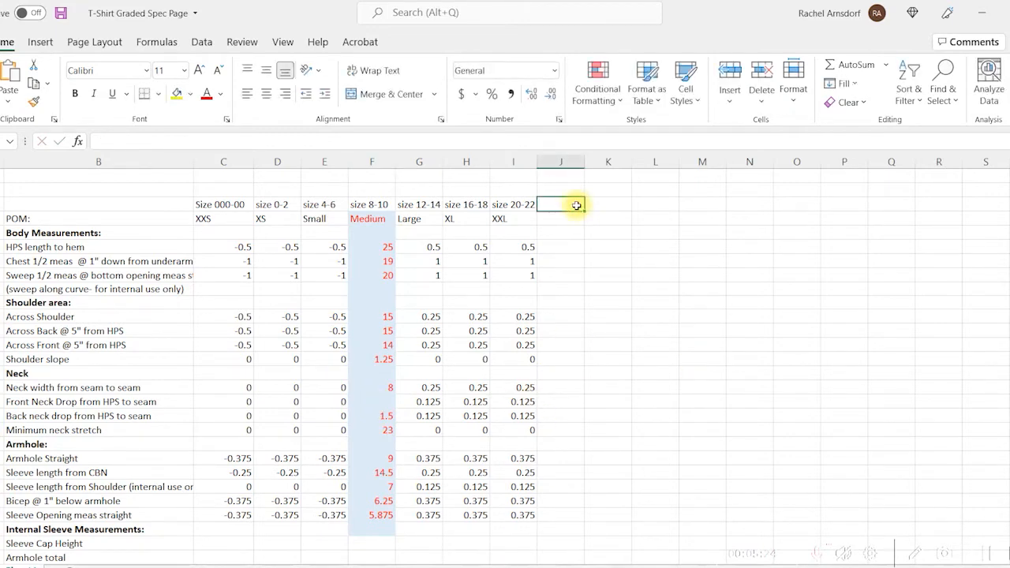
text(Comments:)
key(Return)
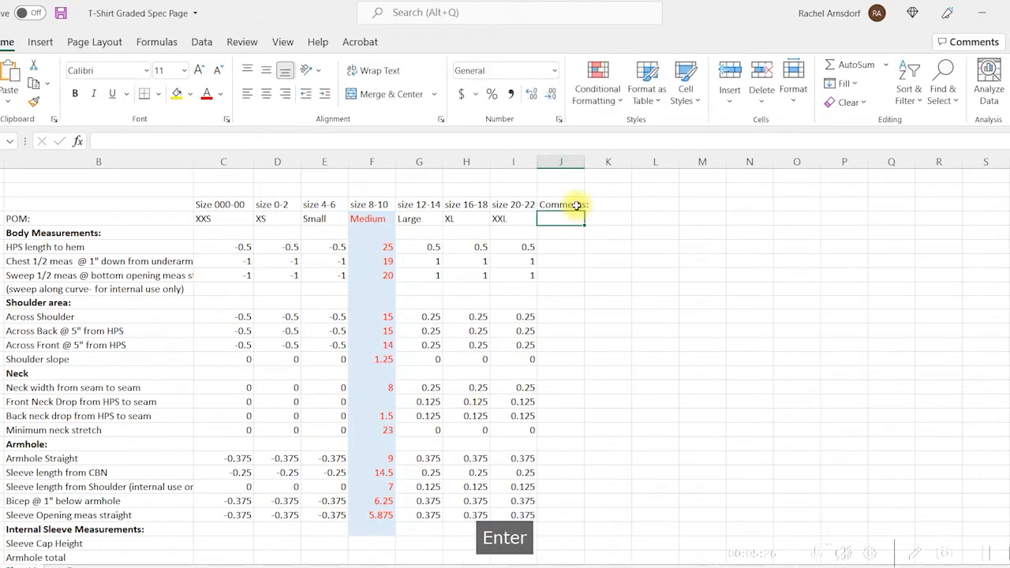
click(577, 204)
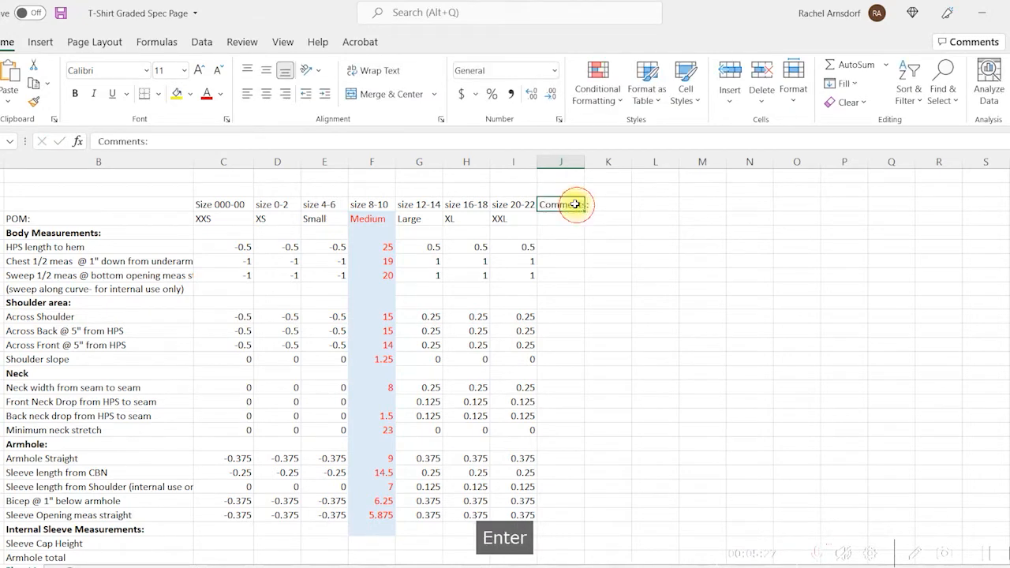
click(75, 94)
- Enter the comment "please see pattern, maintain shape" on the Front Neck Drop row in the Comments column
click(577, 388)
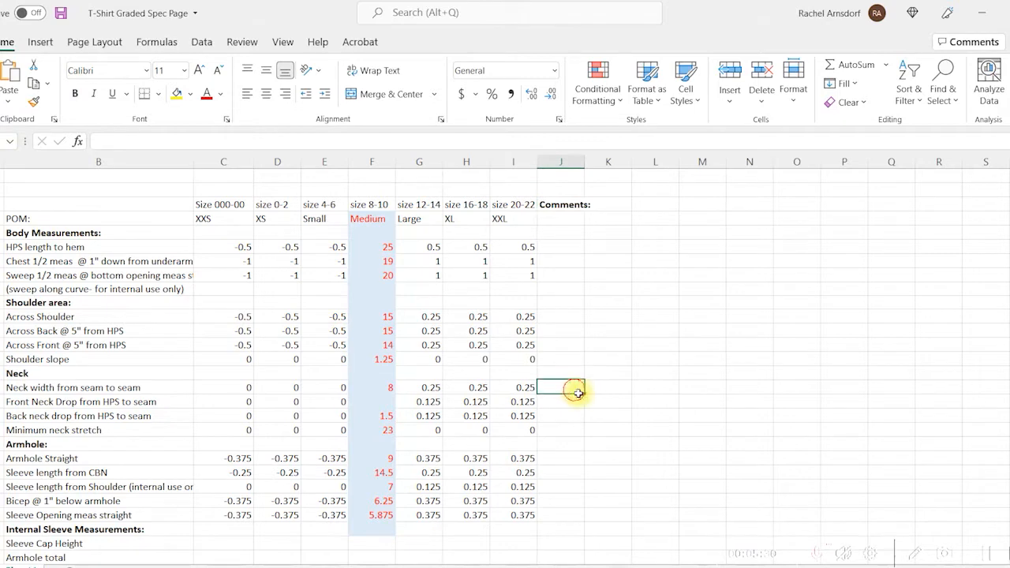
key(Down)
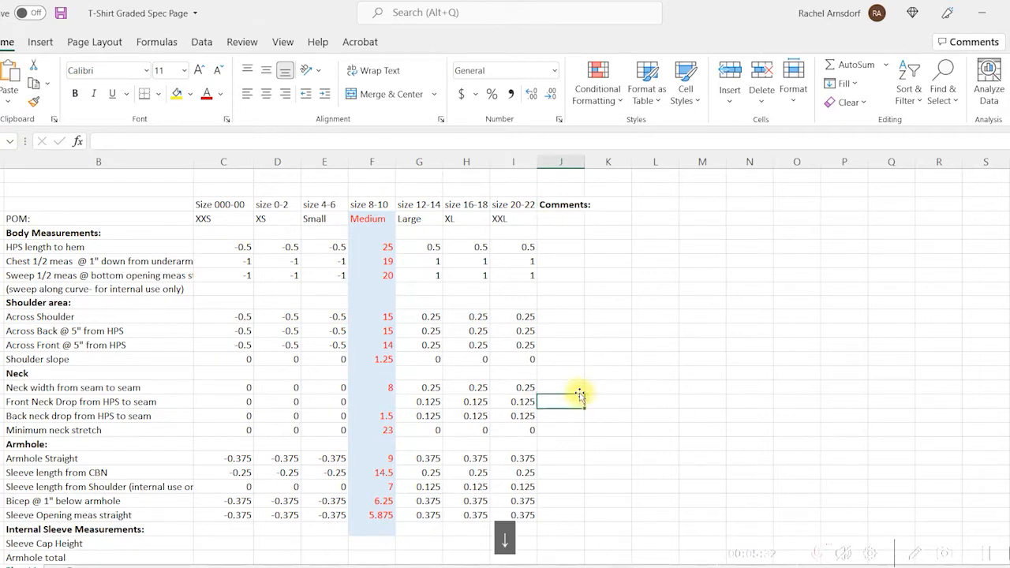
text(please see)
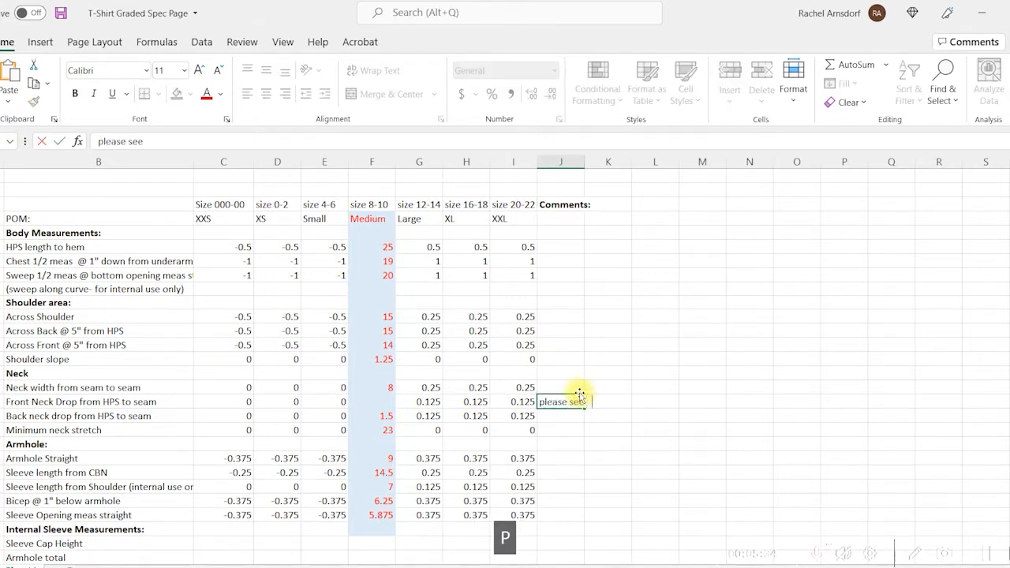
text( pattern, main)
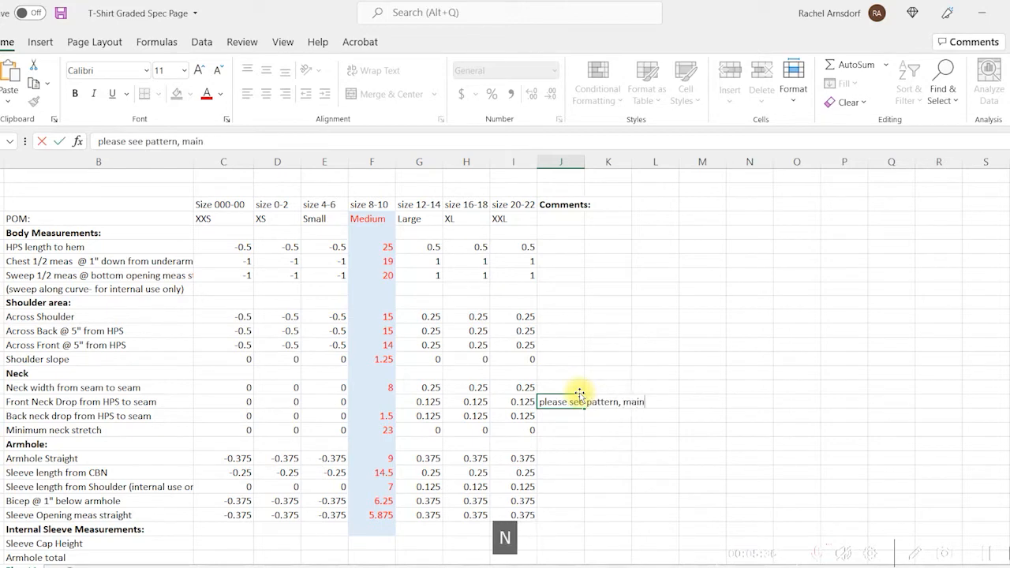
text(tain shape)
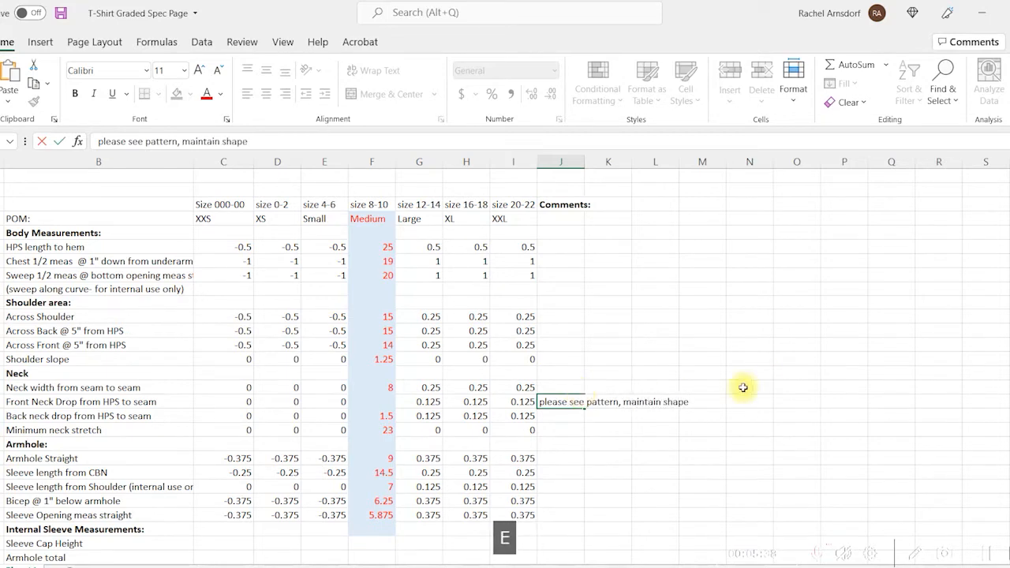
click(702, 430)
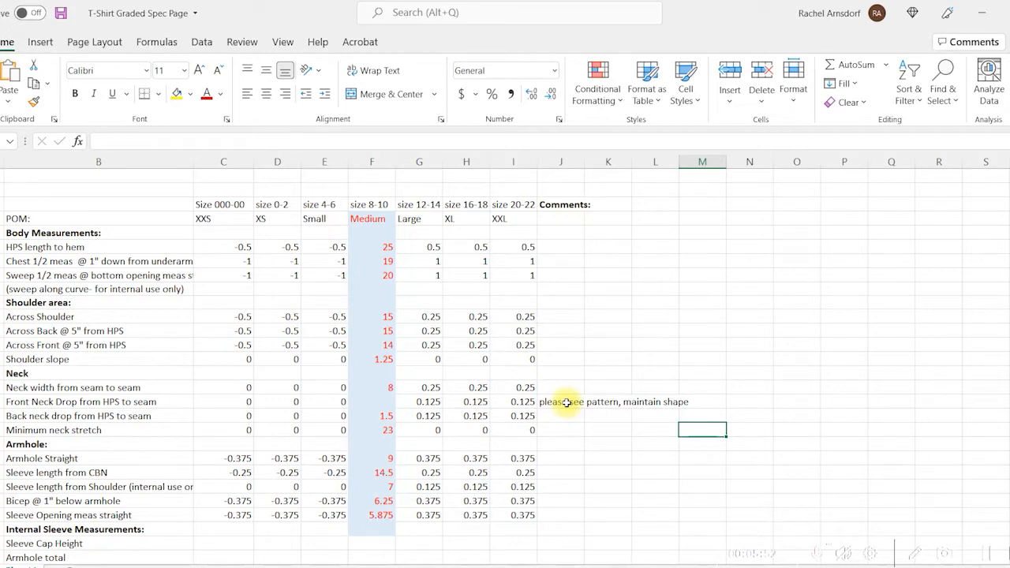
drag(566, 403, 710, 403)
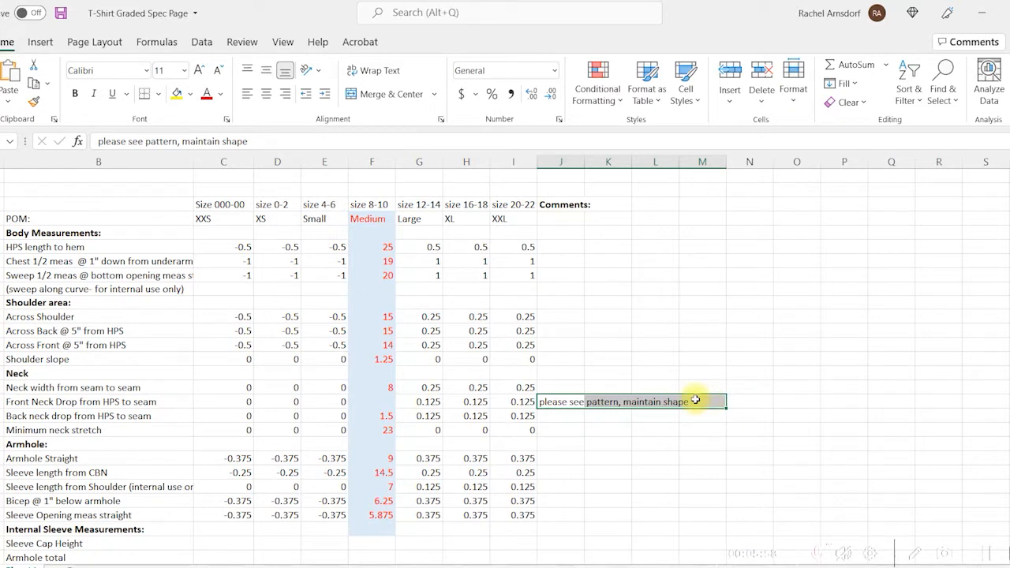
click(654, 443)
click(554, 404)
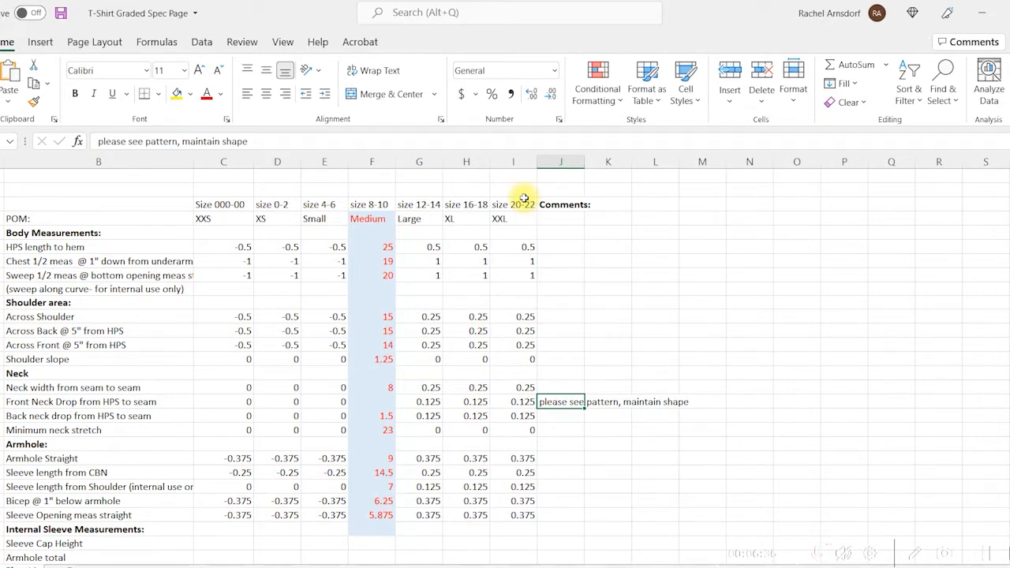
click(605, 459)
- Delete the comment on the Front Neck Drop row and set that row's Medium value to 4.5
click(569, 402)
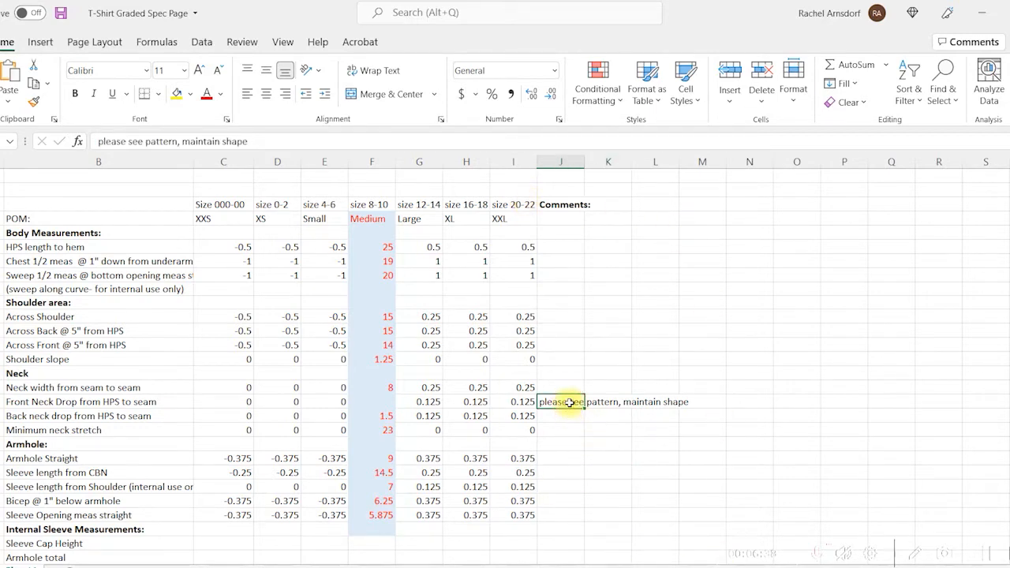
key(Delete)
click(389, 402)
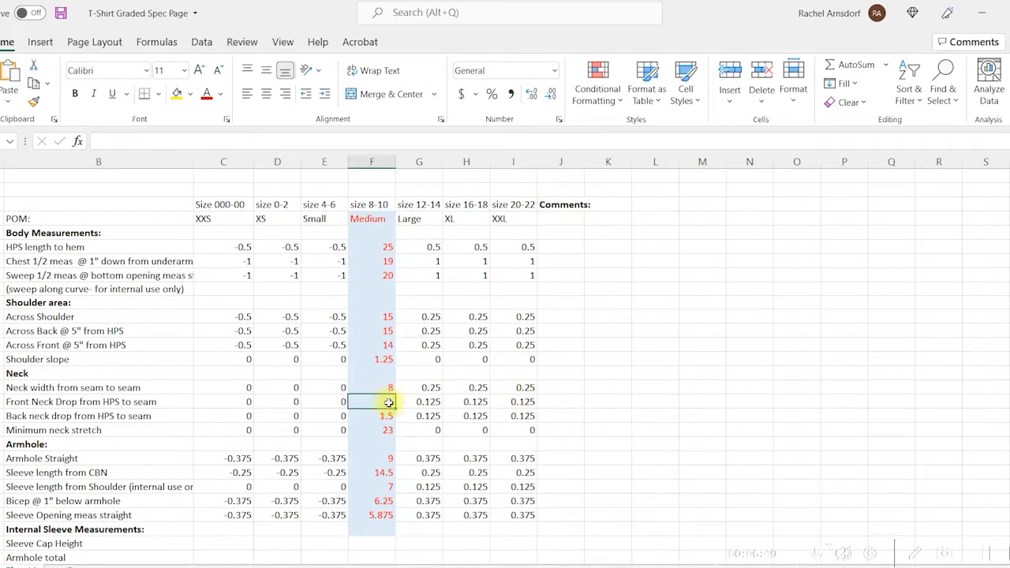
text(4.5)
key(Return)
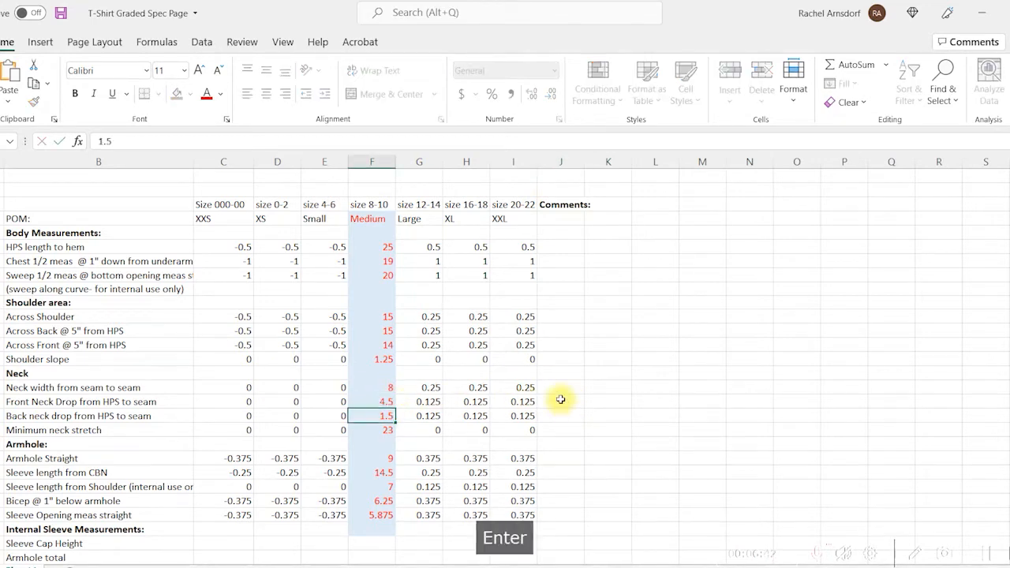
- Delete the "Comments:" heading next to the size 20-22 header
click(655, 331)
click(560, 205)
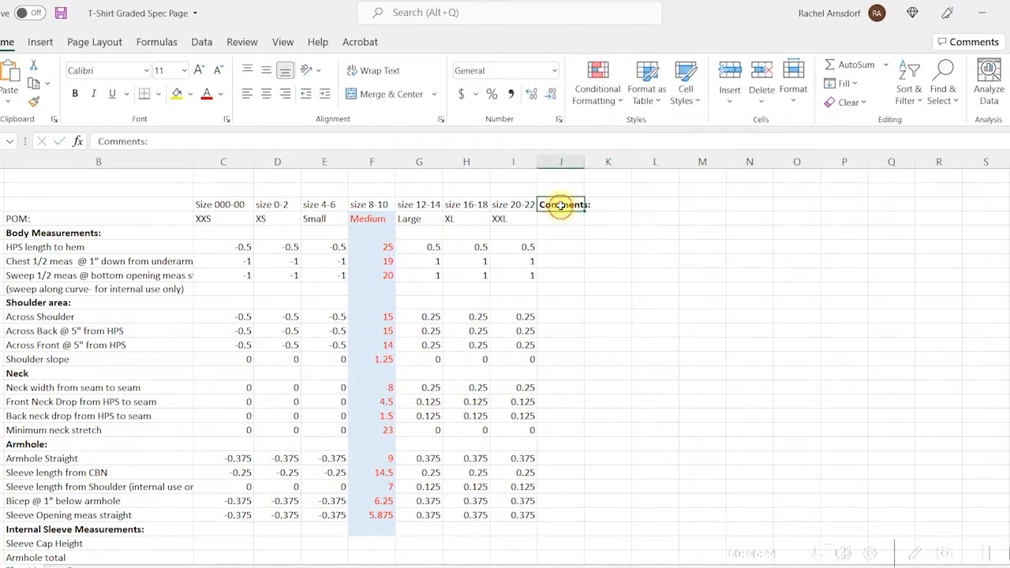
key(Delete)
click(802, 359)
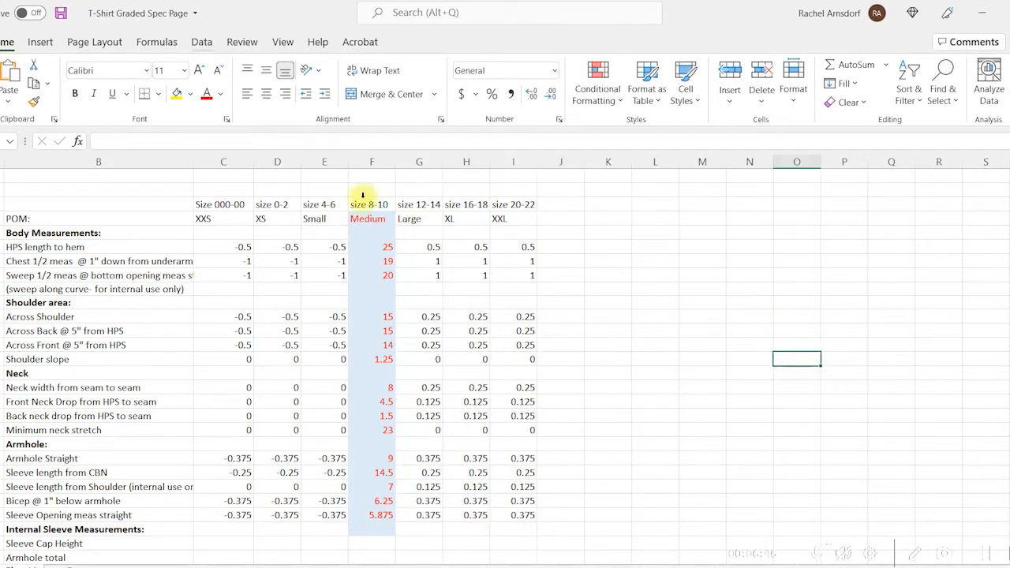
- Save the T-Shirt Graded Spec Page workbook
click(60, 12)
click(623, 421)
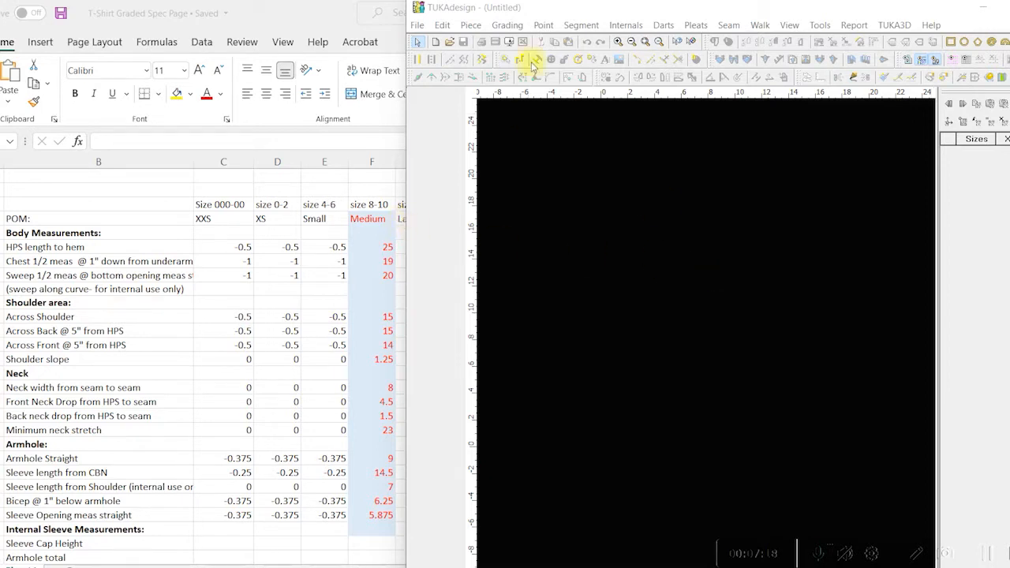
click(421, 26)
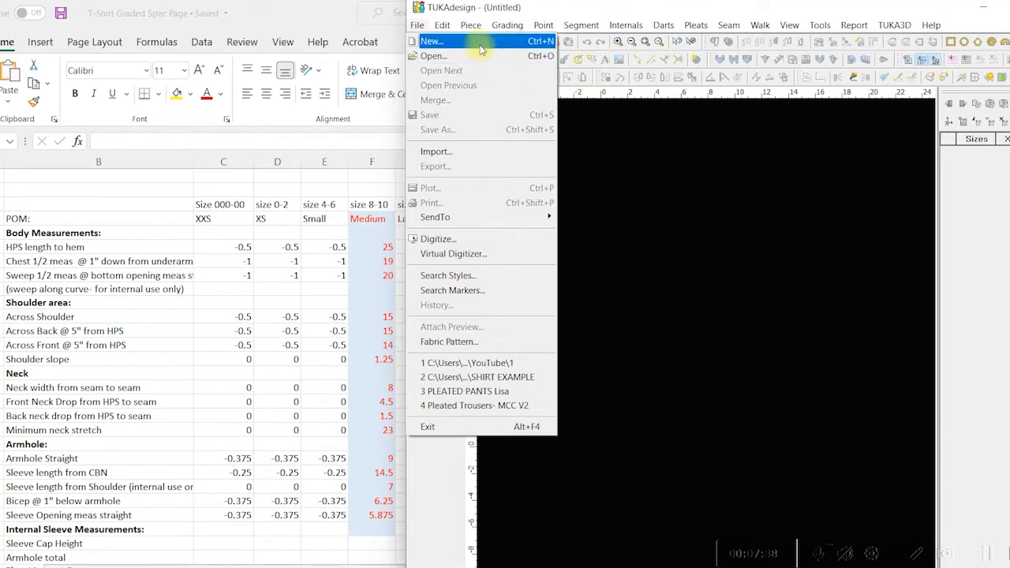
click(841, 162)
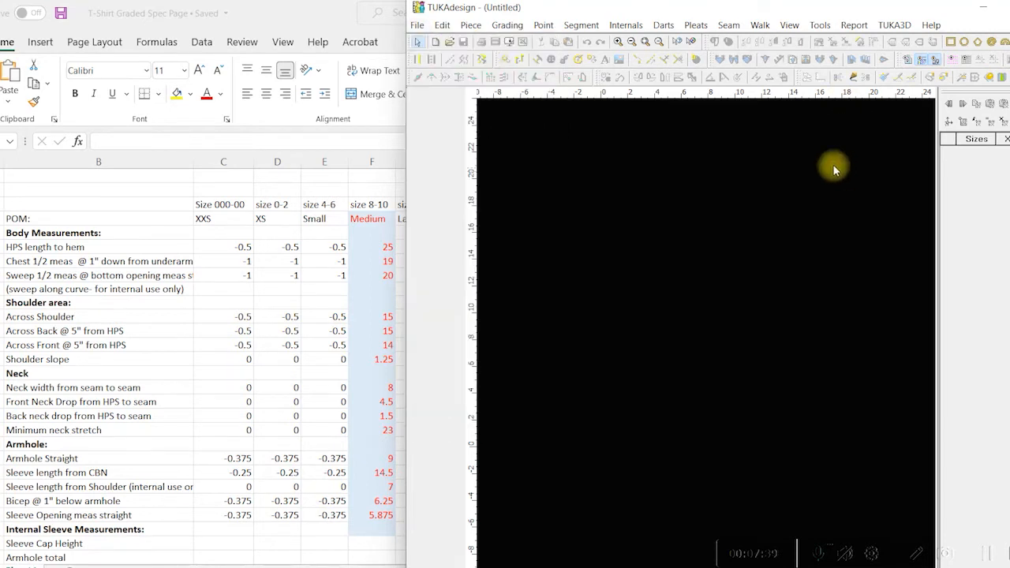
click(472, 30)
click(466, 30)
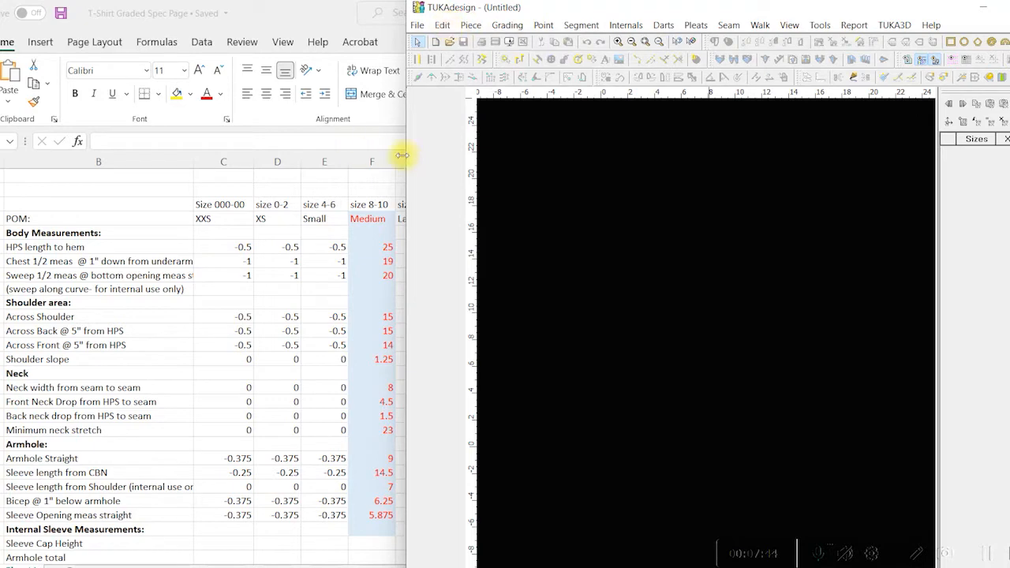
- In TUKAdesign, create a rectangle piece named FRONT with X 25, Y 9.5 and angle 0
drag(399, 151, 66, 141)
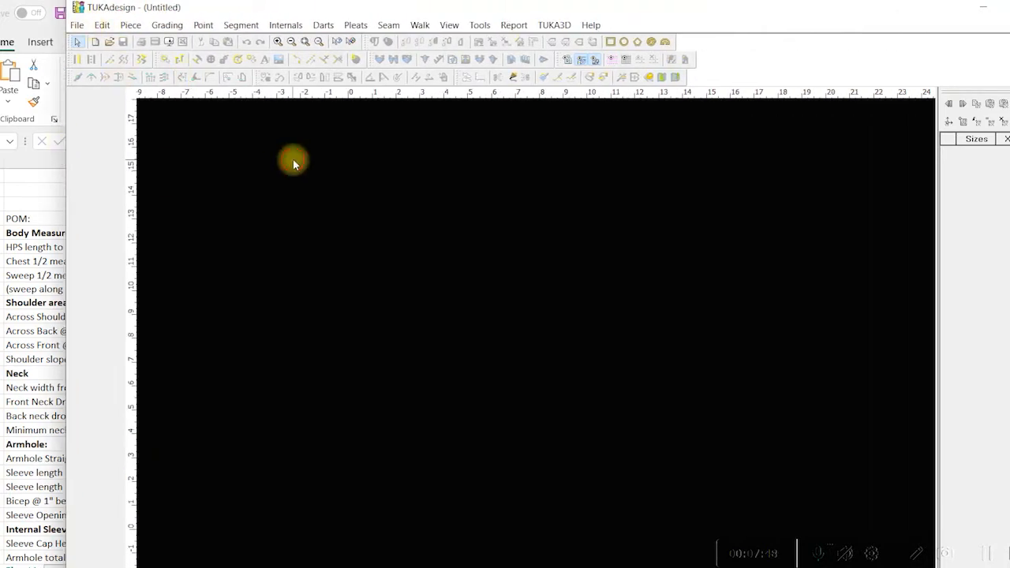
click(167, 25)
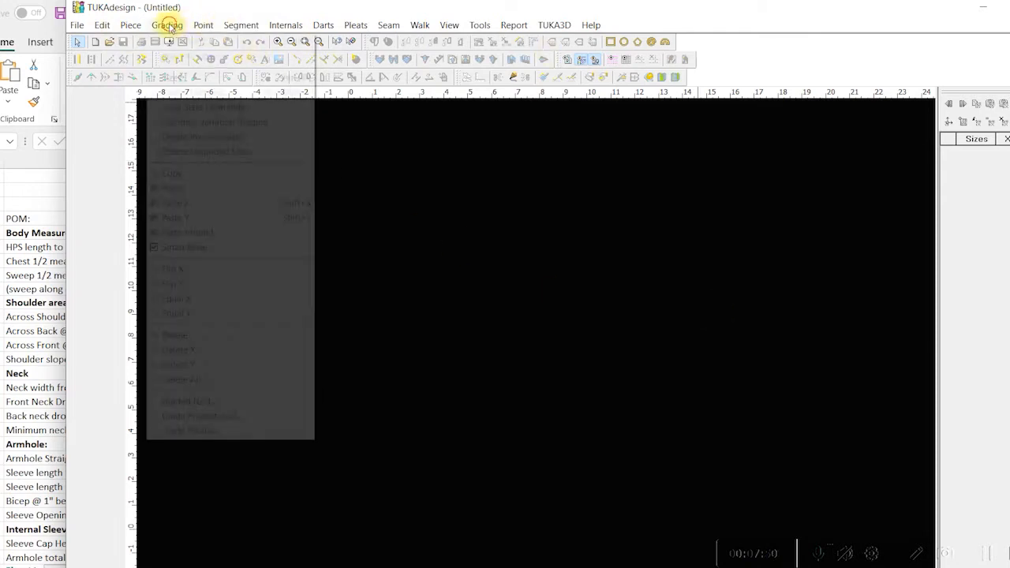
click(168, 28)
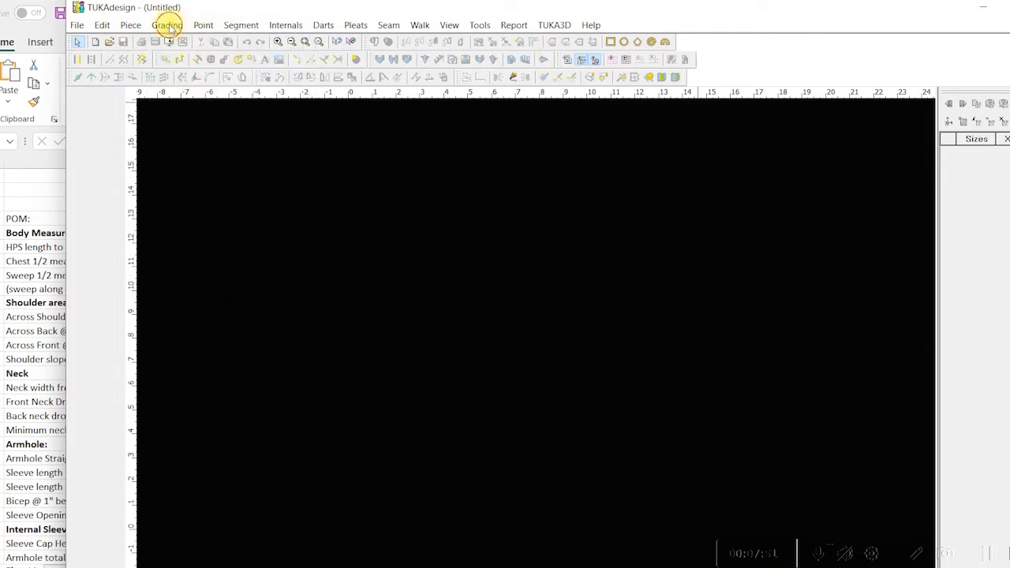
click(612, 41)
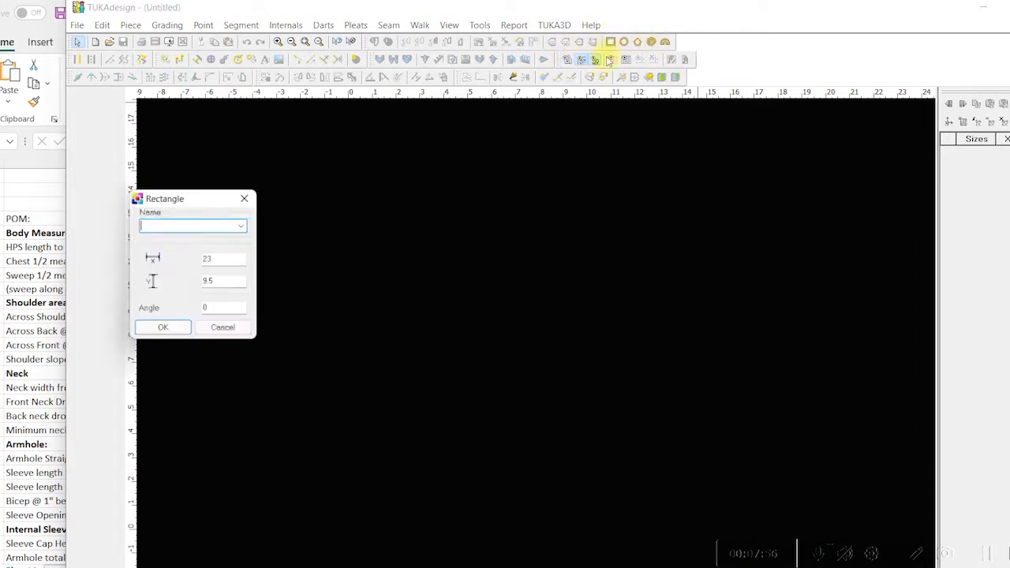
text(Fr)
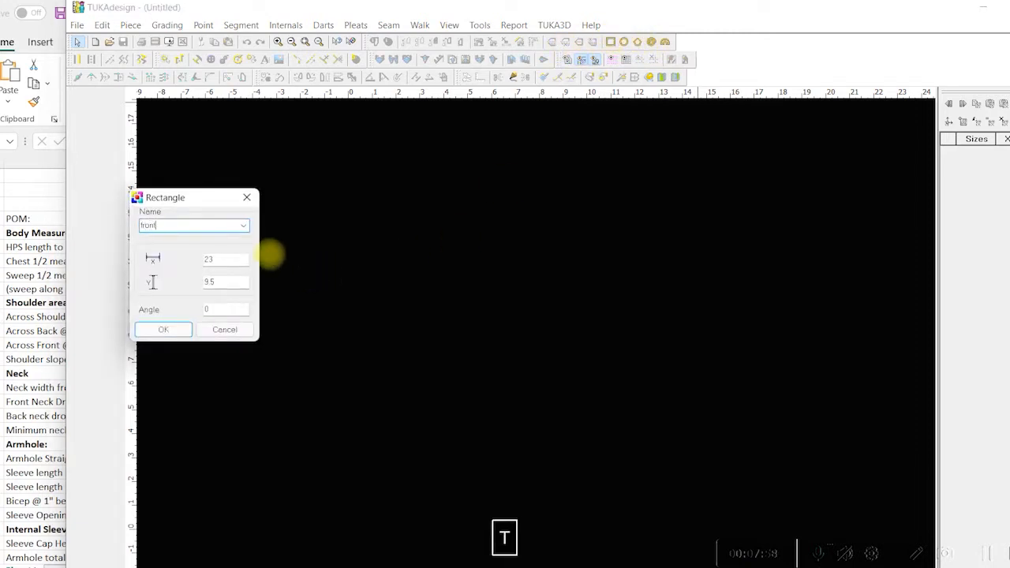
key(BackSpace)
key(BackSpace)
key(BackSpace)
text(FRONT)
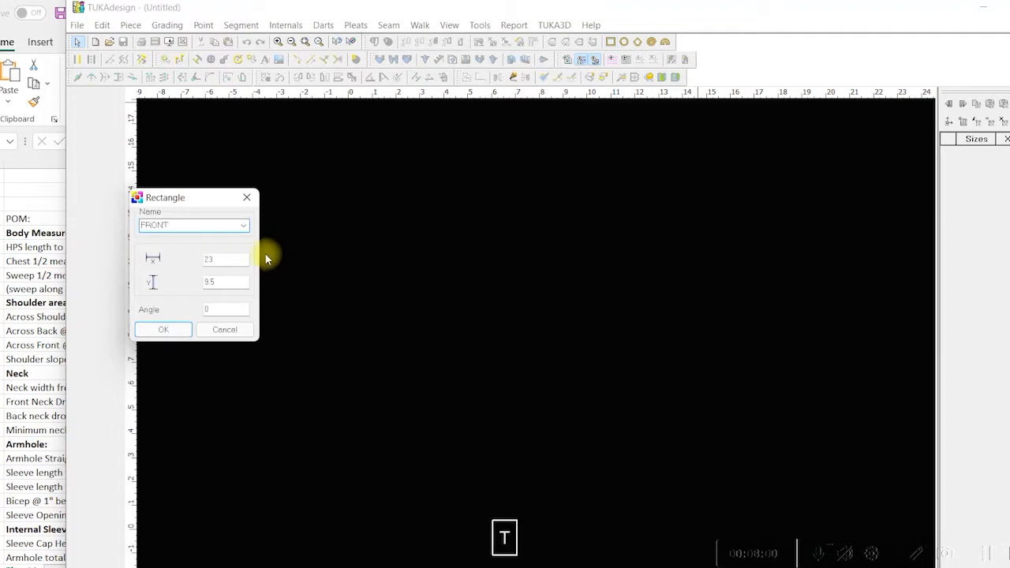
drag(251, 265, 177, 260)
text(25)
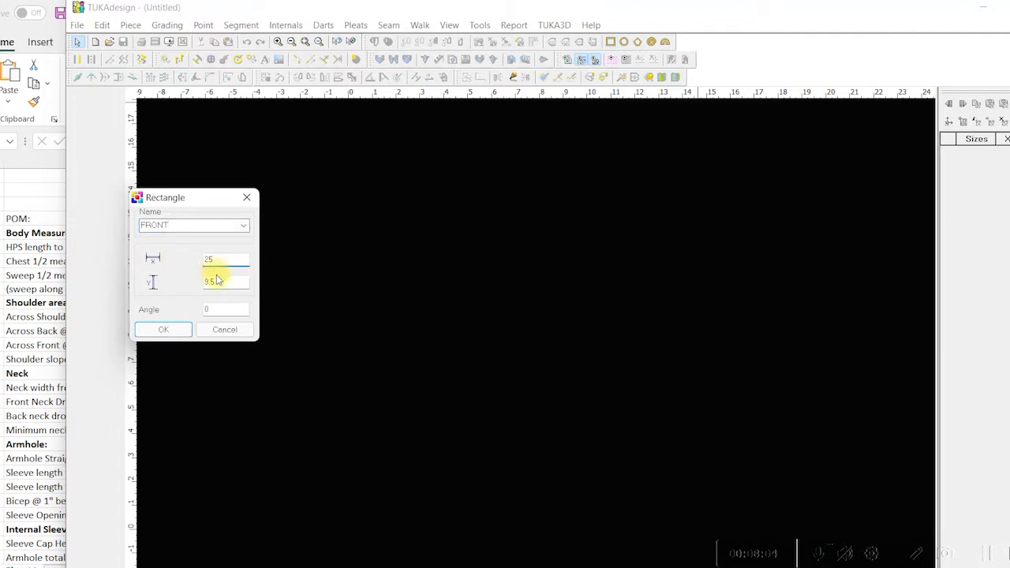
drag(235, 283, 191, 284)
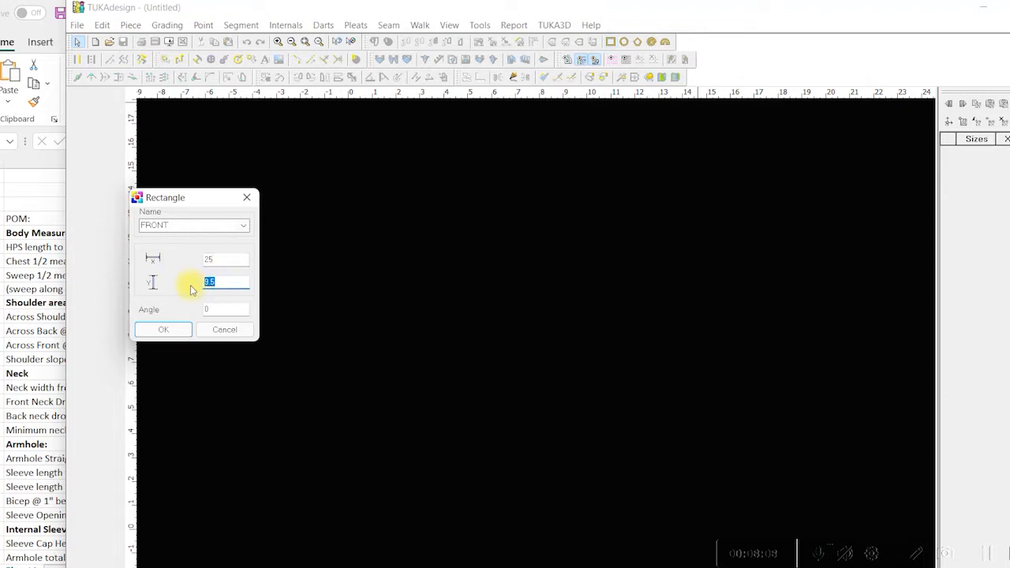
click(177, 331)
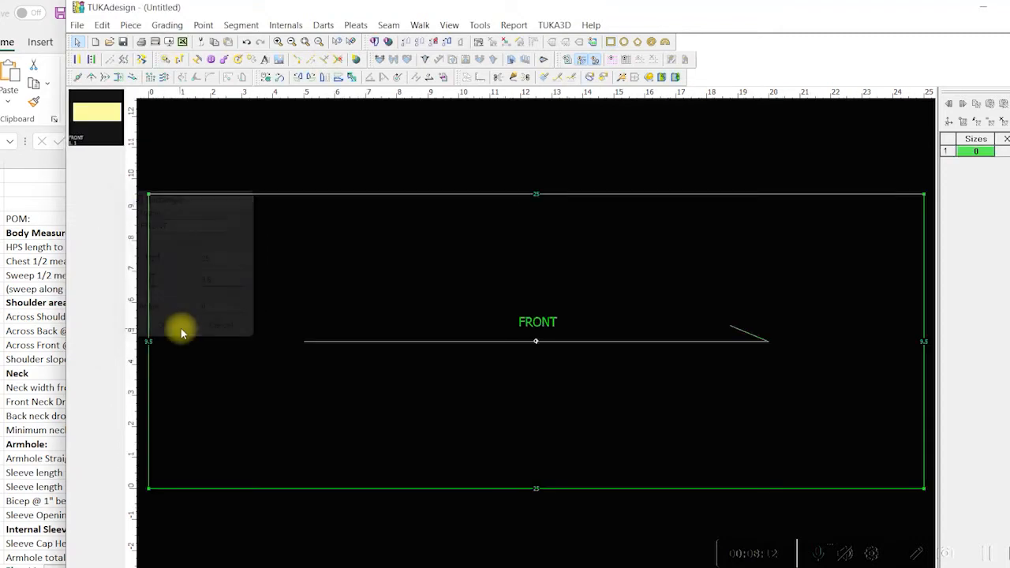
- Narrow the TUKAdesign window so the spec sheet's measurements up to the Medium column show beside the FRONT piece
scroll(537, 343, down, 3)
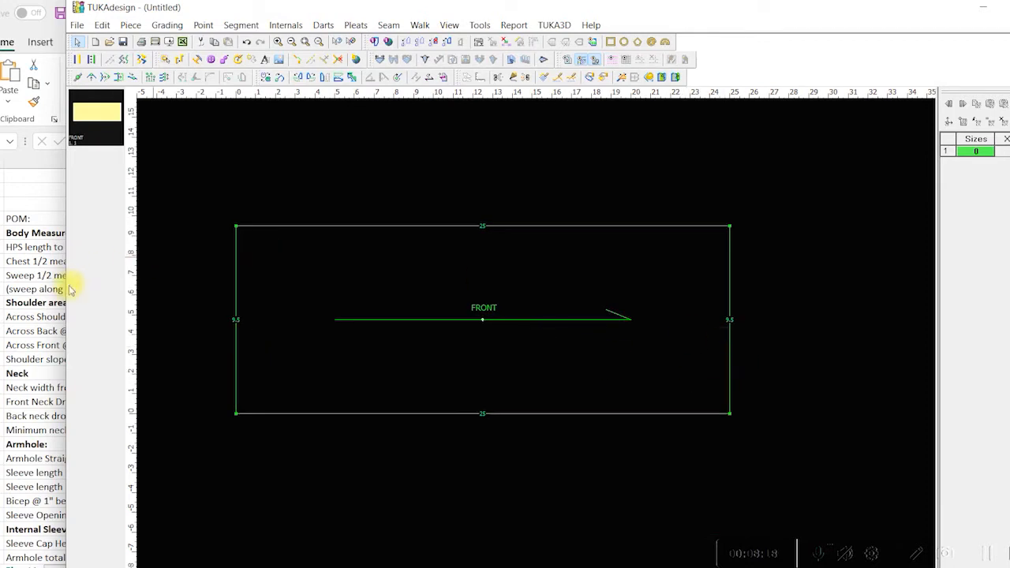
drag(75, 286, 396, 340)
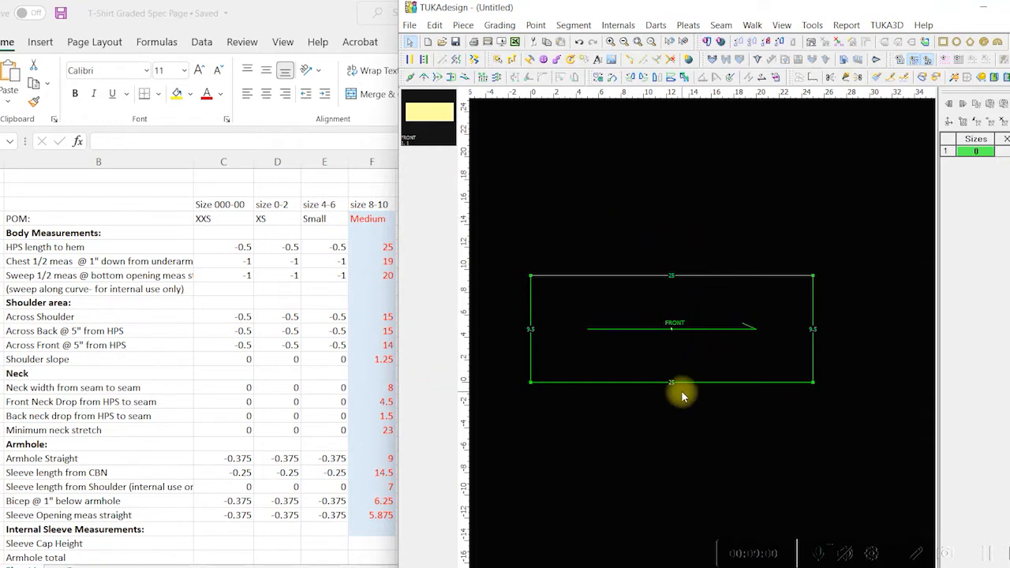
- In the Excel spec sheet, recolor the Medium HPS length to hem value green
click(378, 248)
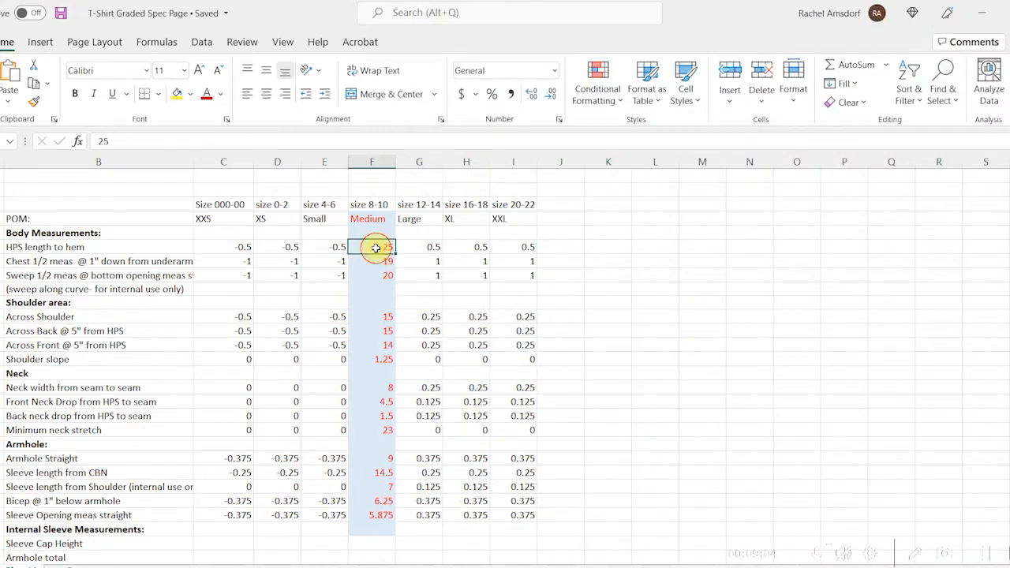
click(222, 94)
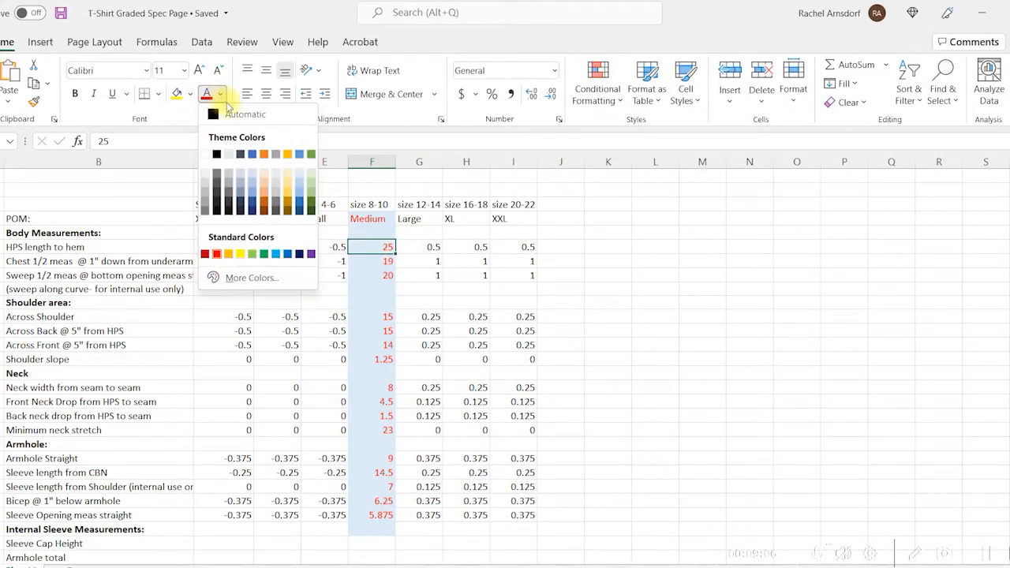
click(313, 206)
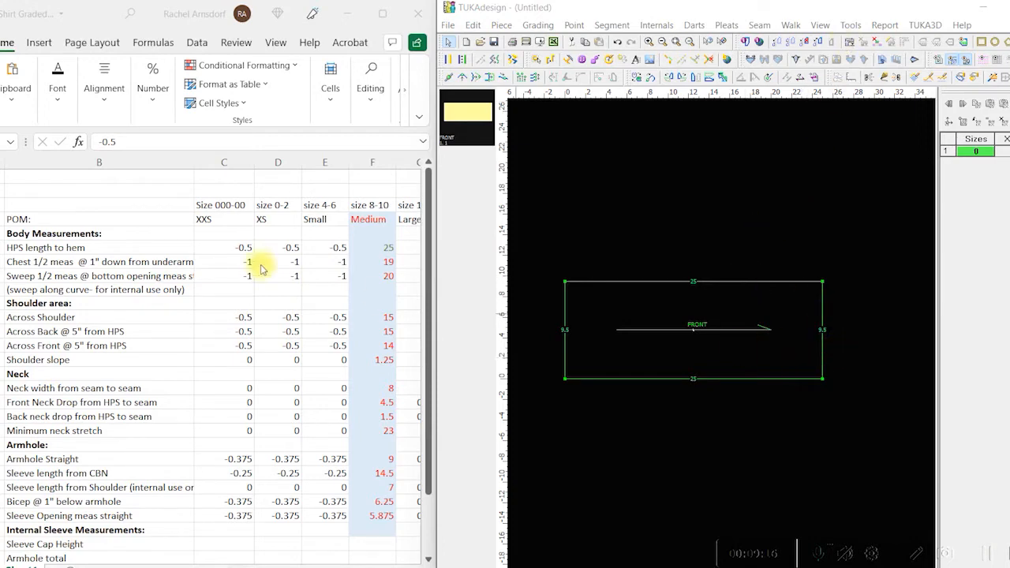
- Recolor the Medium chest 1/2 measurement green, matching the HPS length value
double_click(381, 262)
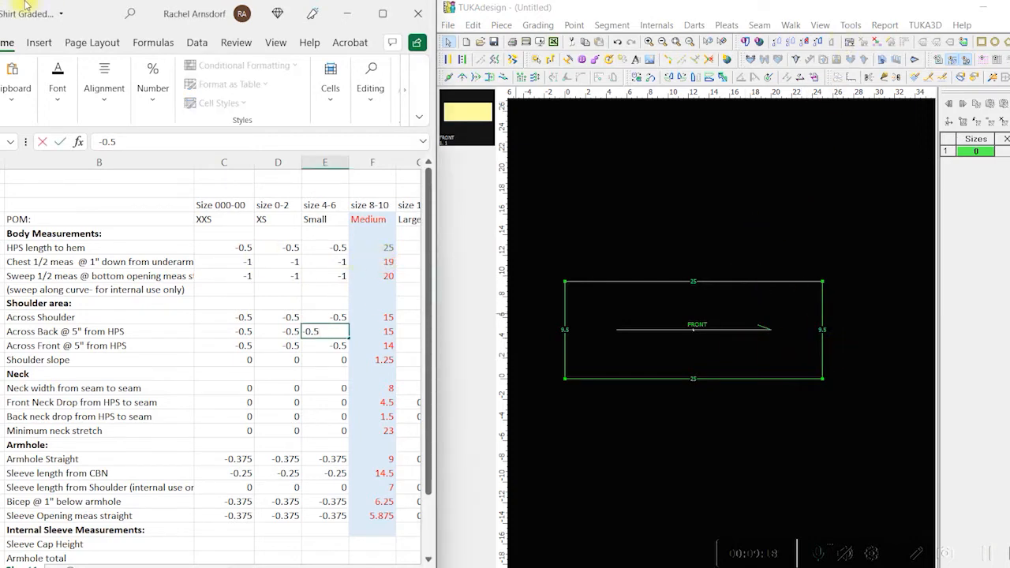
click(59, 87)
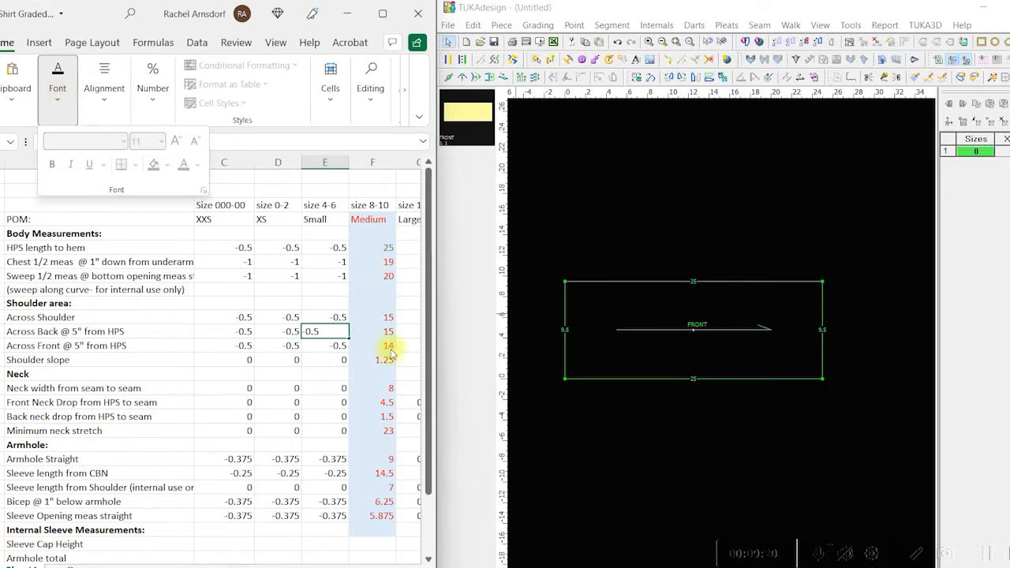
click(390, 355)
click(388, 262)
click(62, 101)
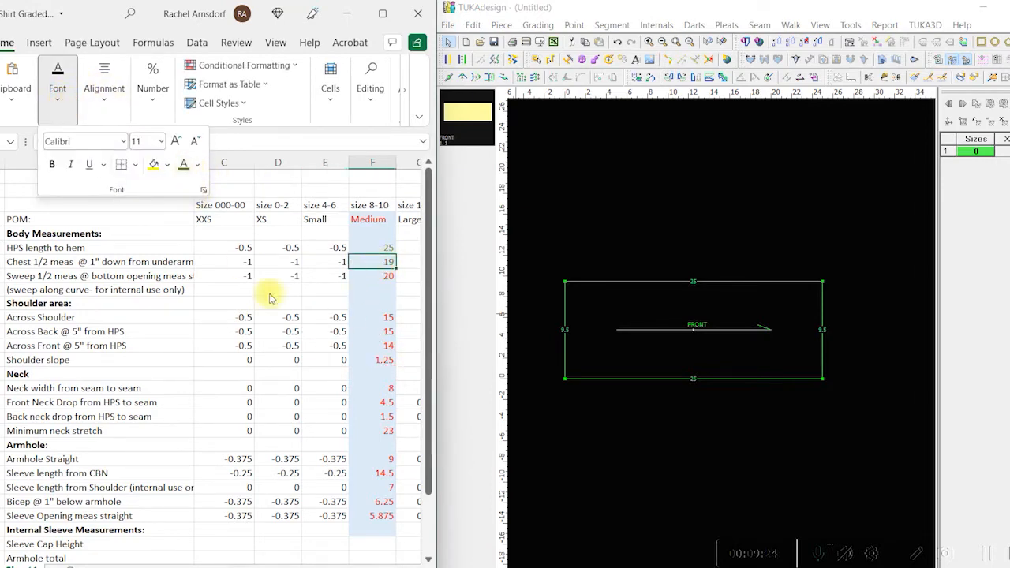
click(271, 297)
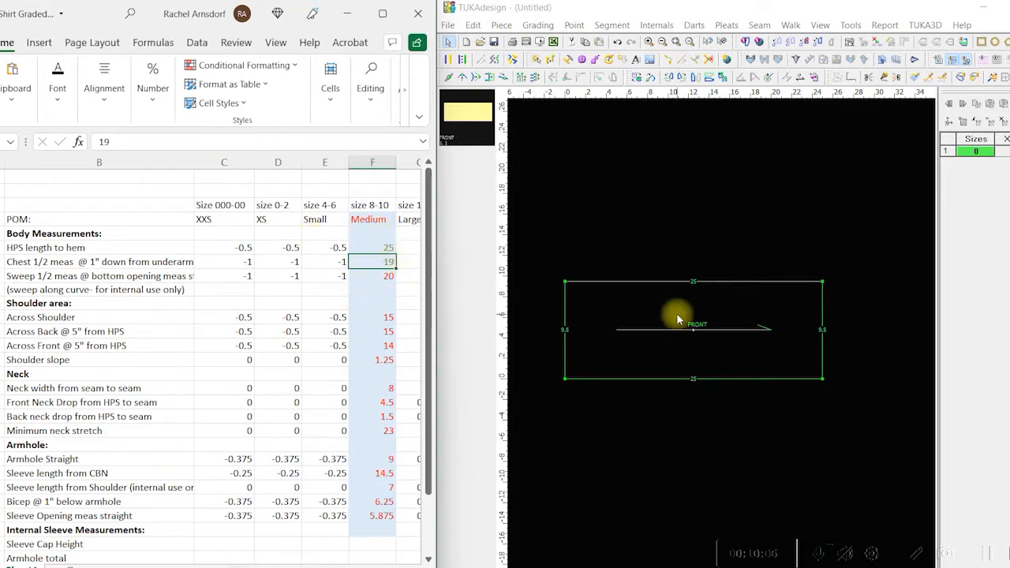
- In TUKAdesign, move the FRONT piece's side-seam corner at the hem by X 0 and Y 0.5 to widen the sweep
click(823, 314)
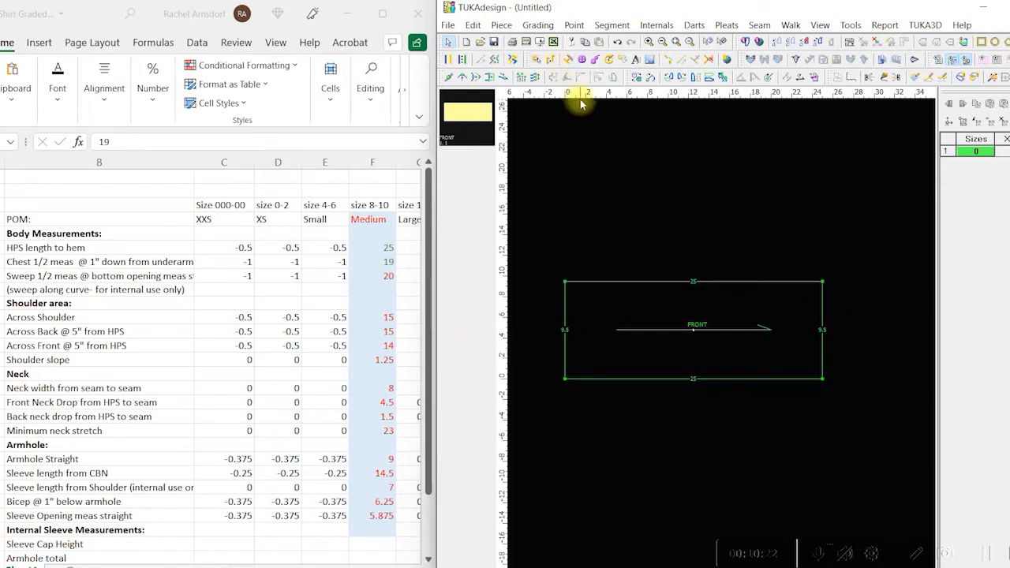
click(550, 268)
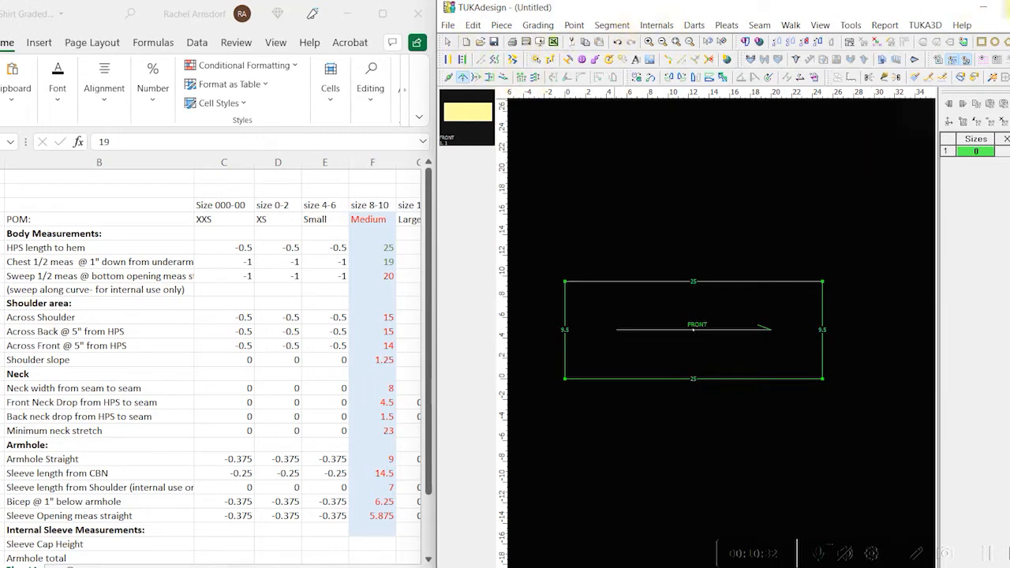
click(1008, 7)
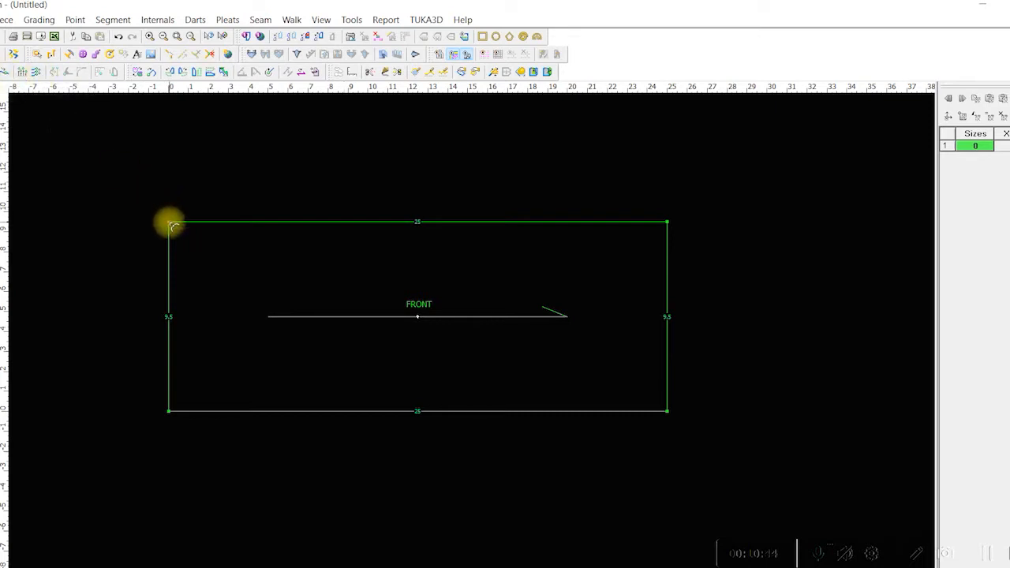
click(36, 73)
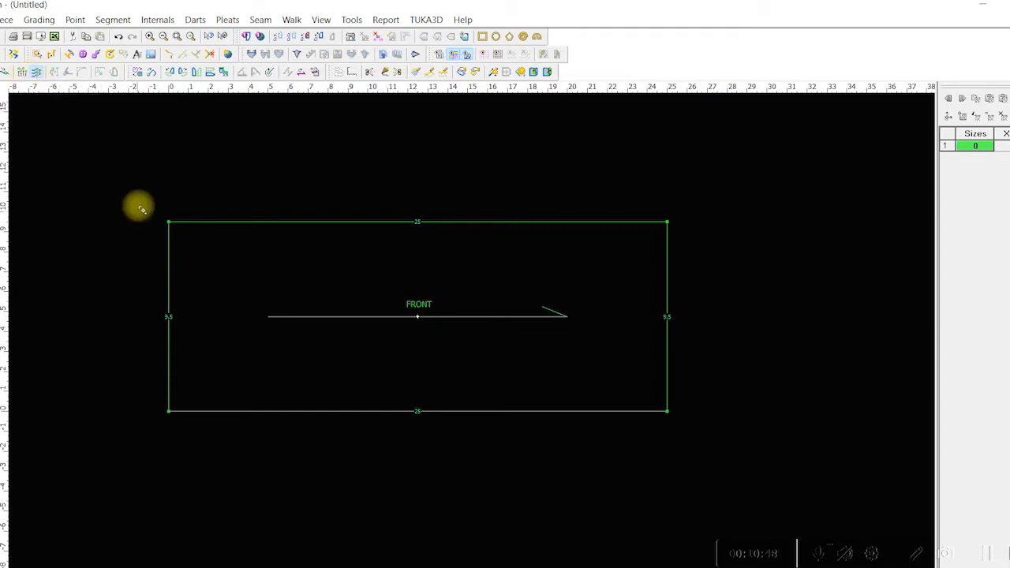
drag(126, 189, 223, 282)
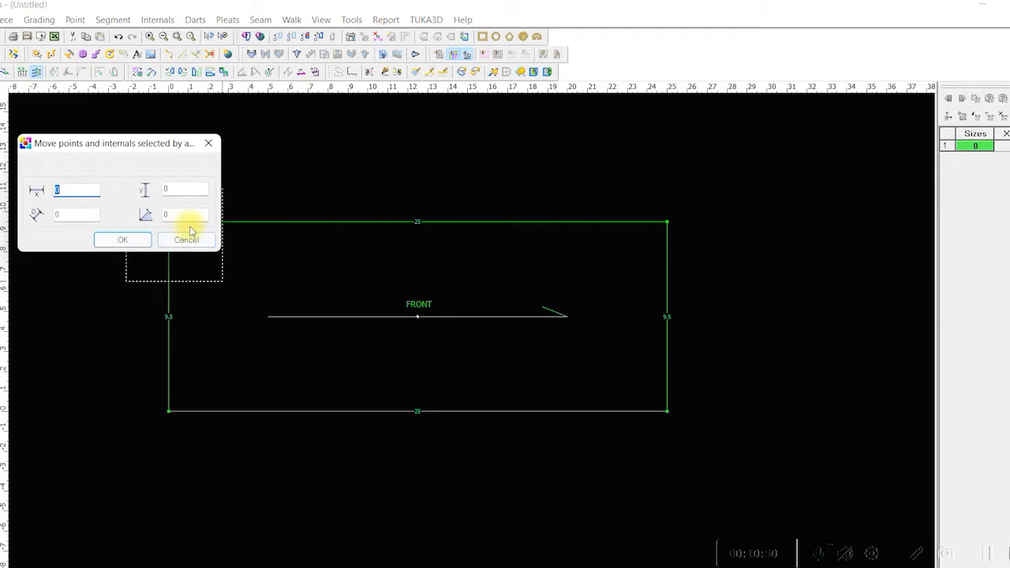
key(Tab)
text(5)
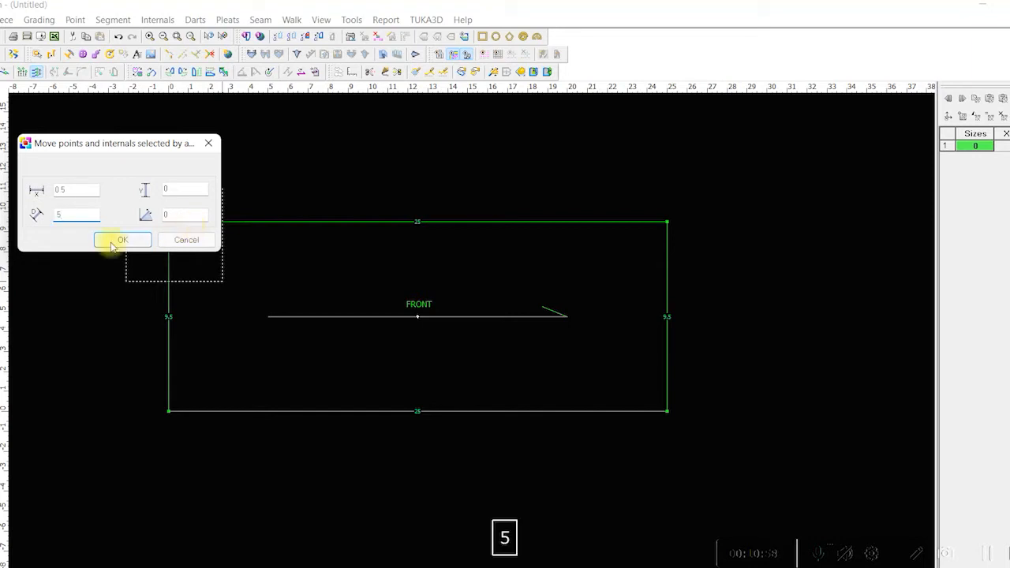
key(BackSpace)
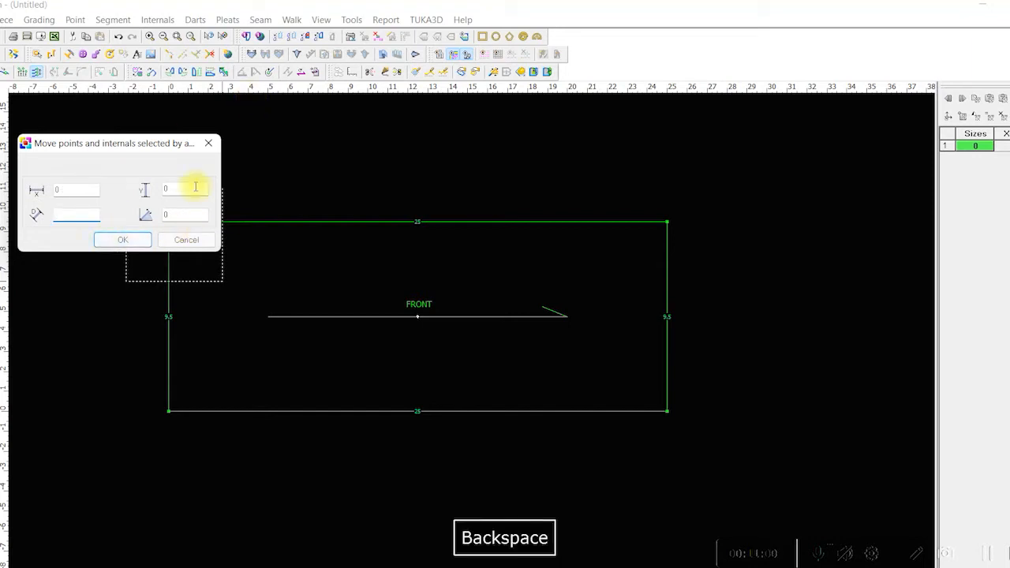
click(192, 188)
text(5)
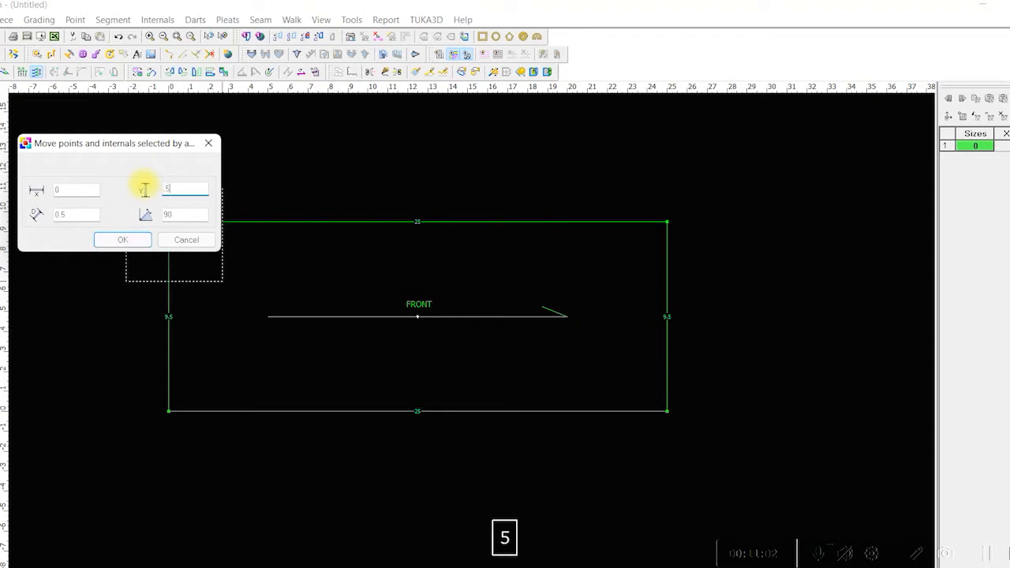
click(136, 240)
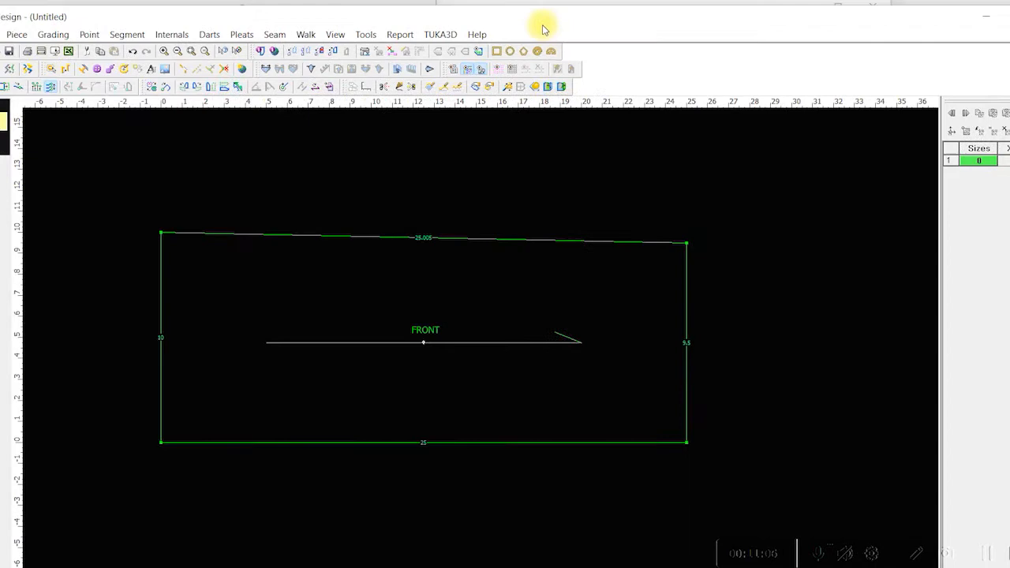
- Place the TUKAdesign window back beside the spec sheet so the Medium column is visible
drag(545, 28, 694, 4)
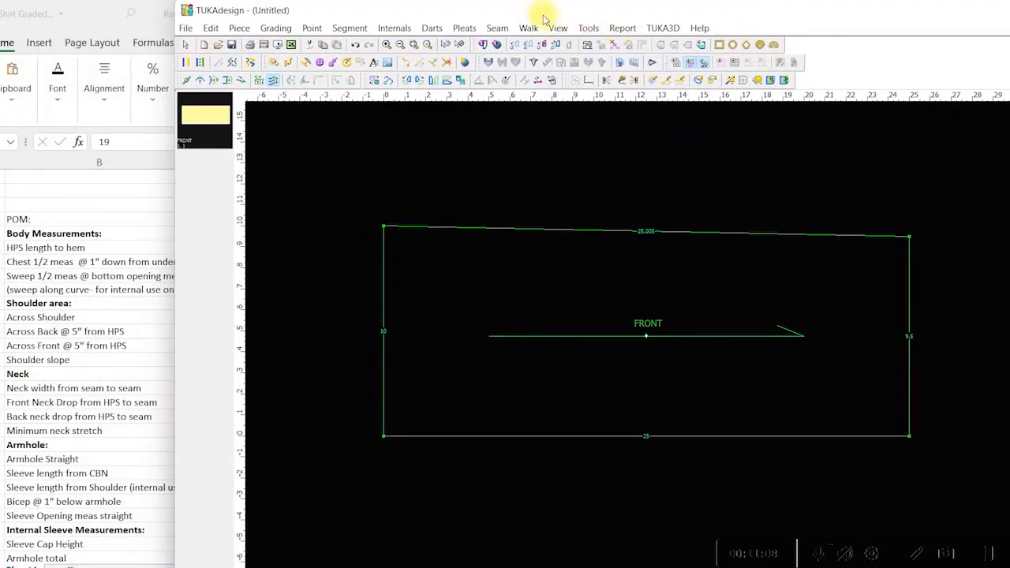
drag(545, 17, 719, 24)
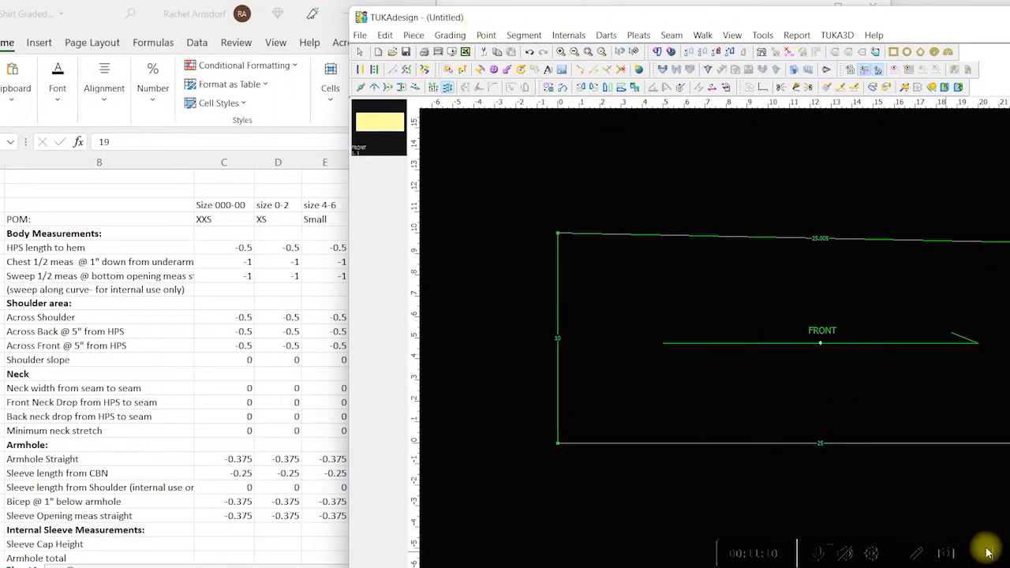
key(super+Right)
- In the Excel spec sheet, recolor the Medium sweep 1/2 measurement green
click(371, 276)
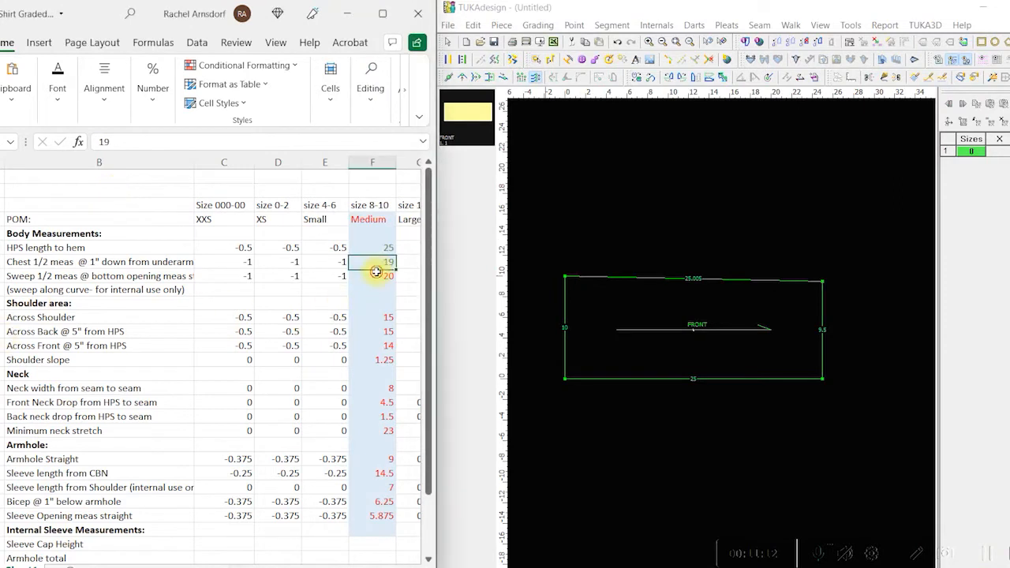
click(57, 87)
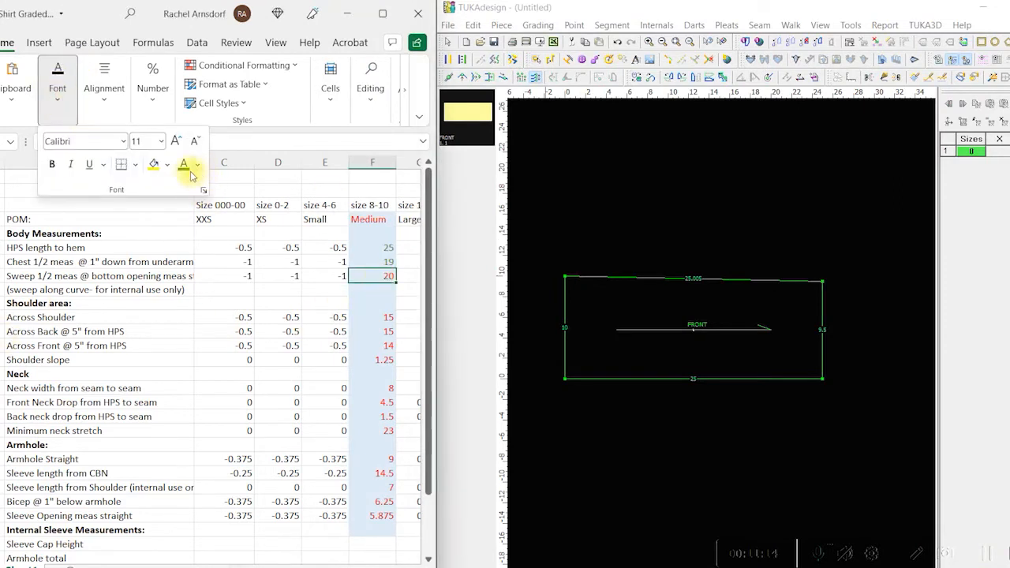
click(360, 338)
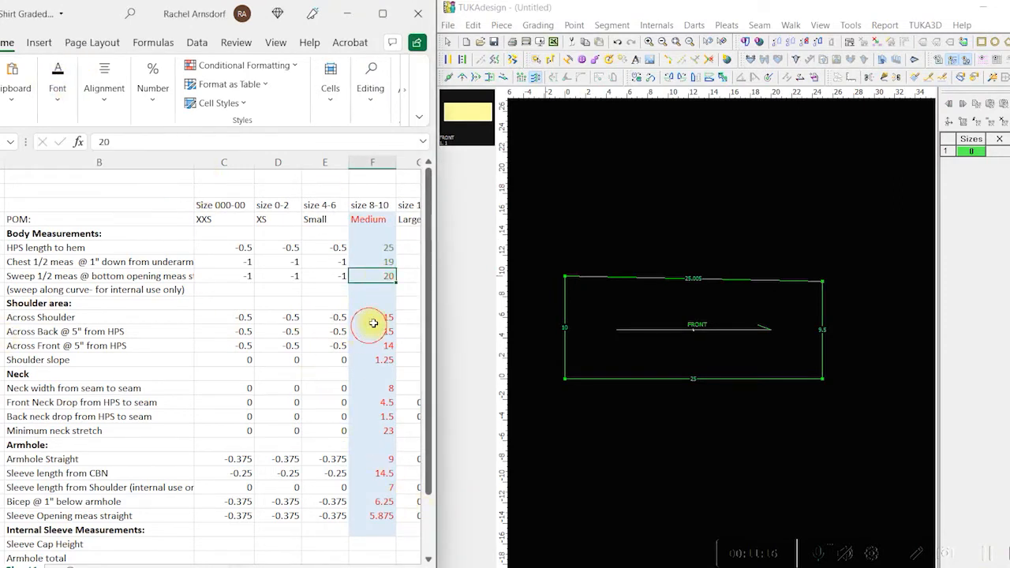
click(387, 318)
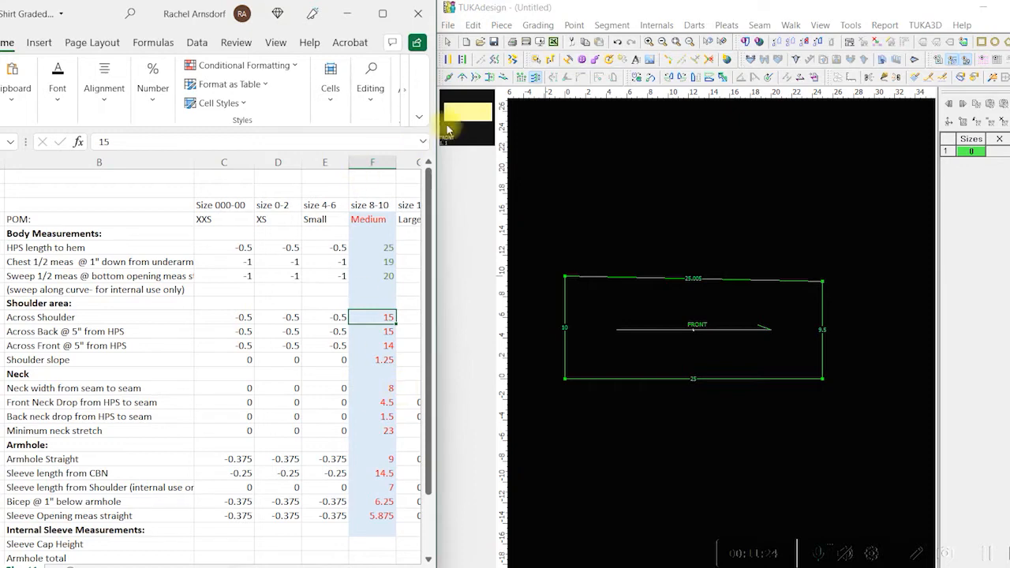
click(448, 77)
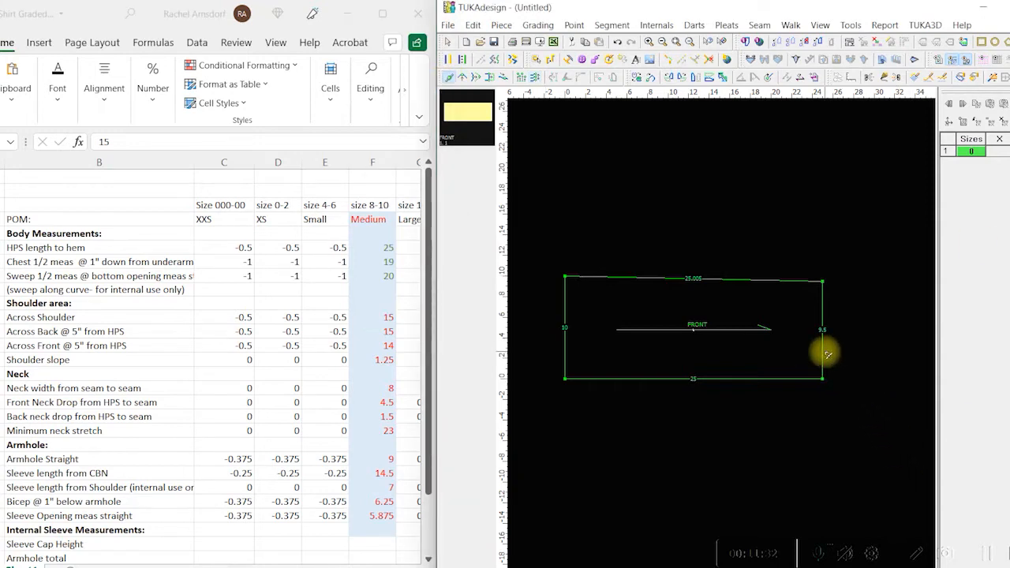
key(ctrl+z)
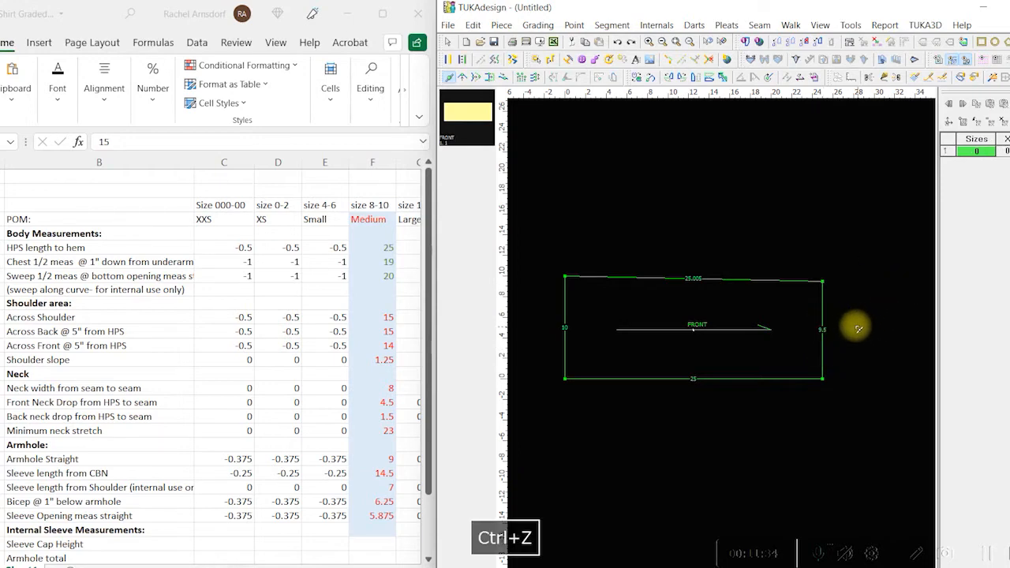
alt+click(822, 307)
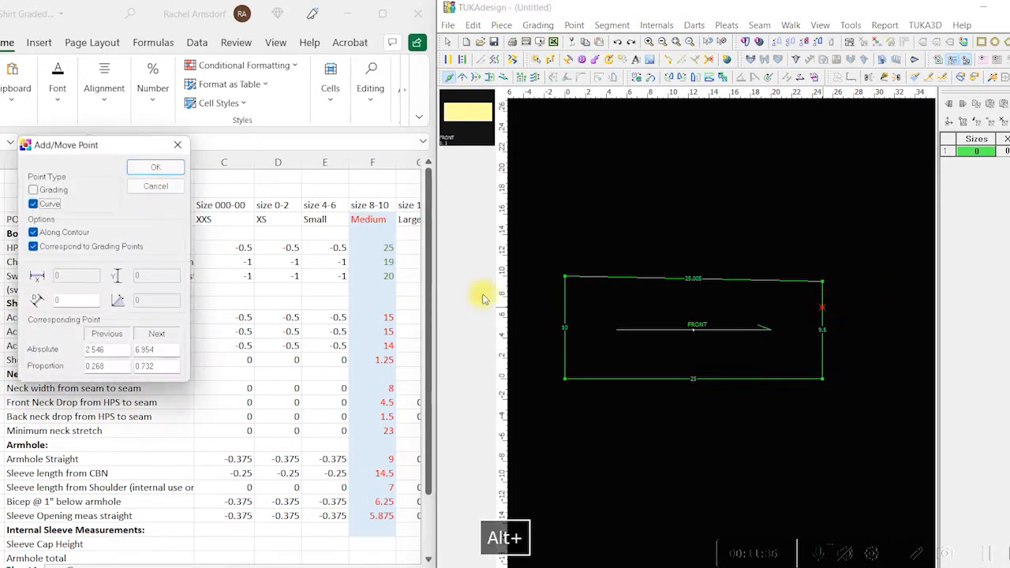
click(155, 187)
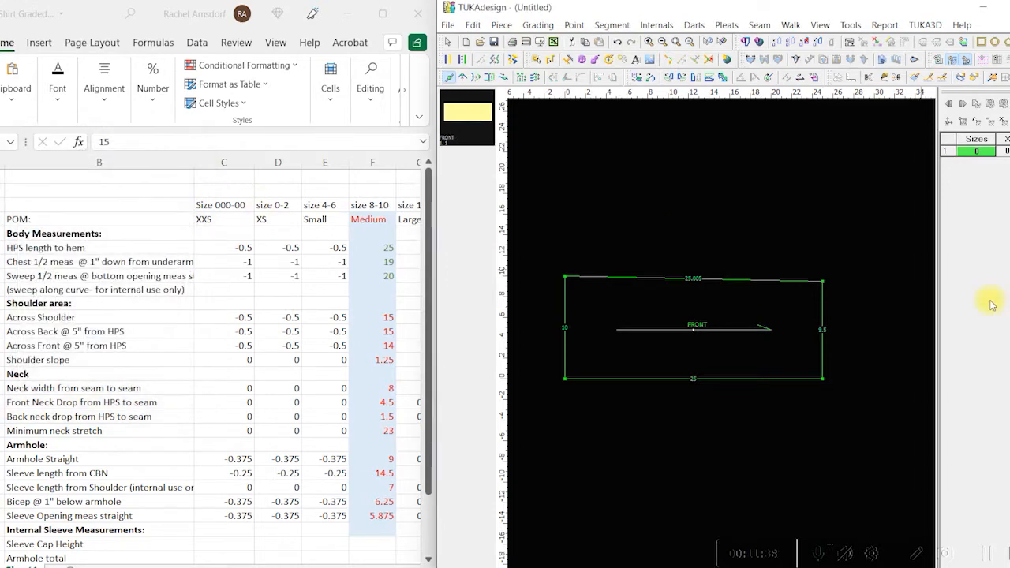
- Add a grading and curve point on the FRONT piece's edge opposite the hem, at an absolute distance of 7.5 from the center front corner
alt+click(825, 308)
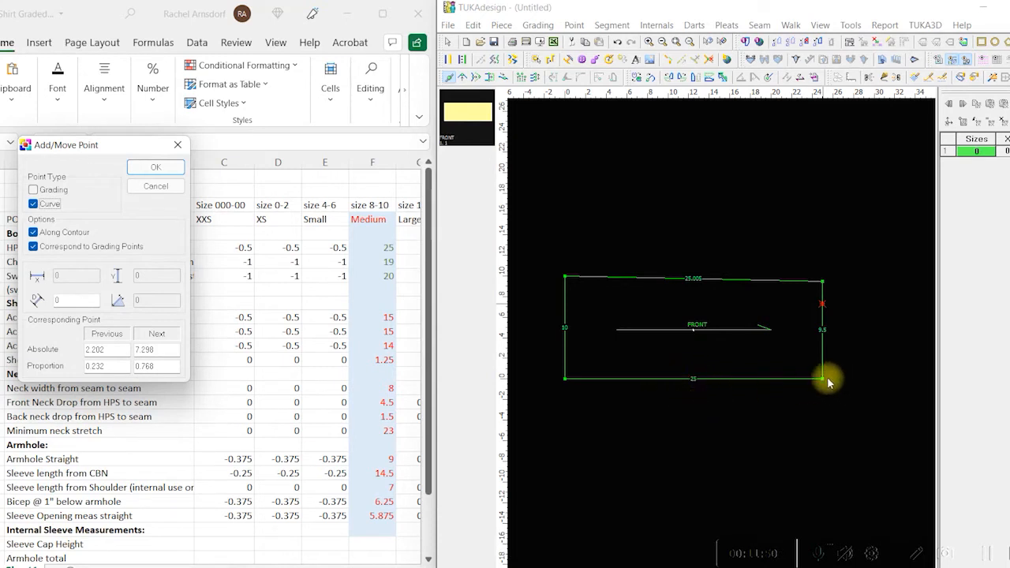
click(55, 196)
click(74, 300)
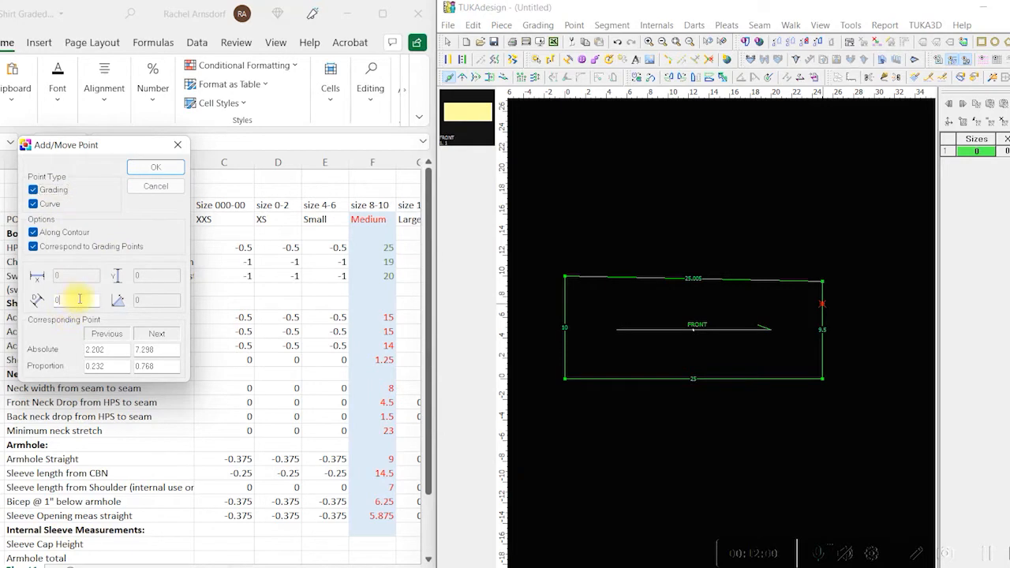
click(148, 350)
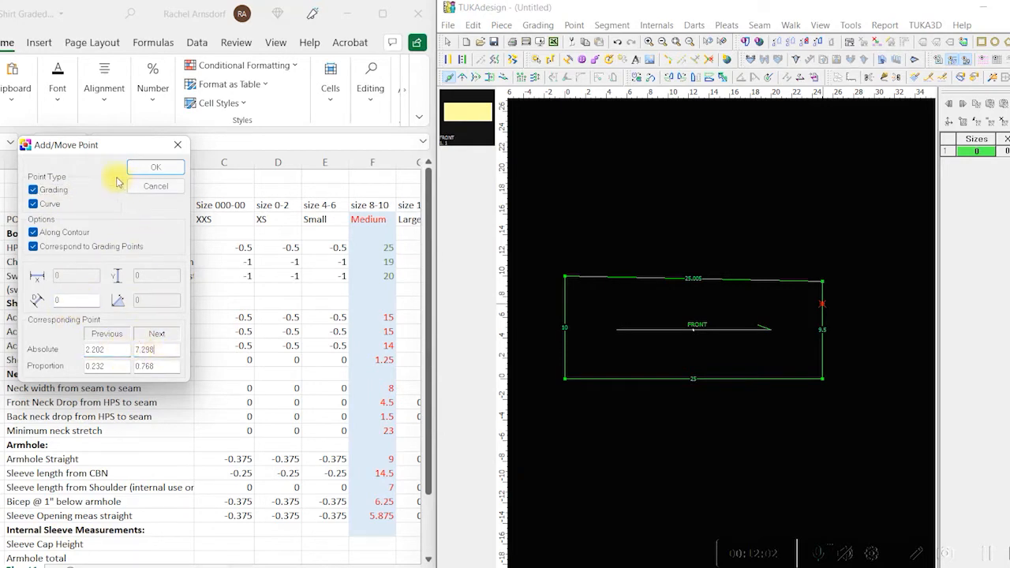
drag(110, 148, 512, 111)
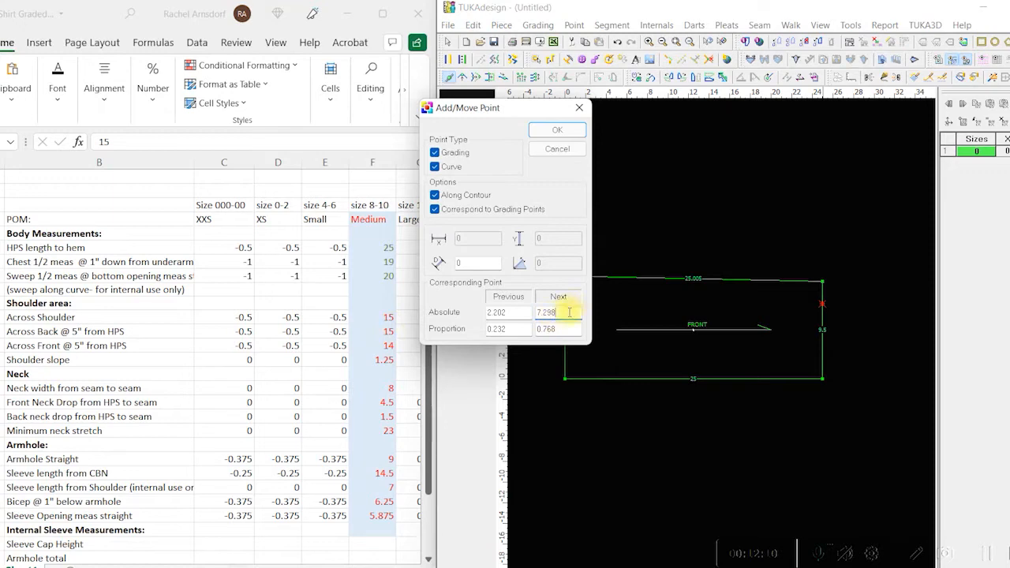
drag(569, 314, 506, 296)
text(7.5)
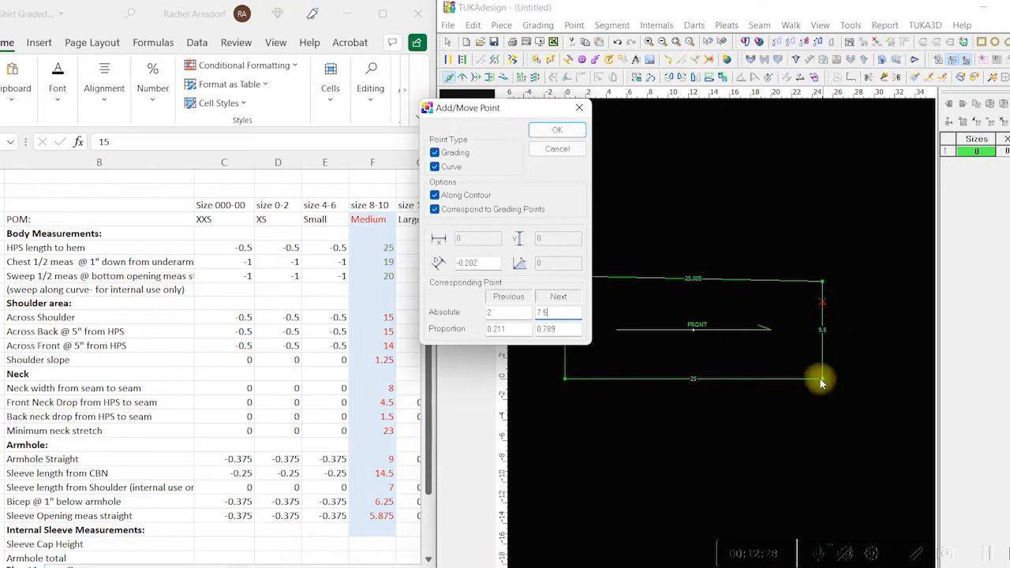
click(555, 131)
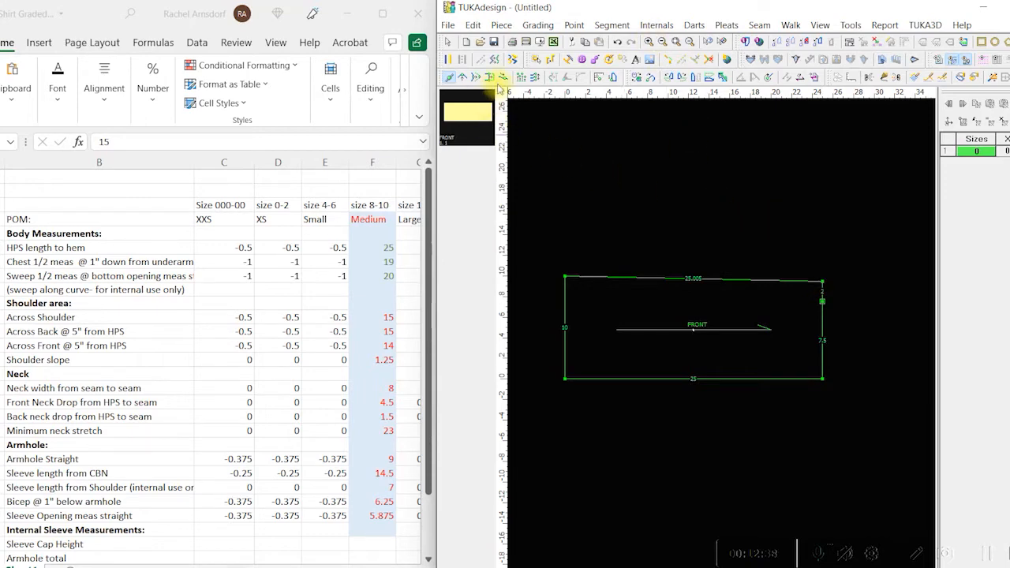
- Move the FRONT piece's side-seam corner at the shoulder end by X -9 and Y 0 to place the underarm point
click(536, 77)
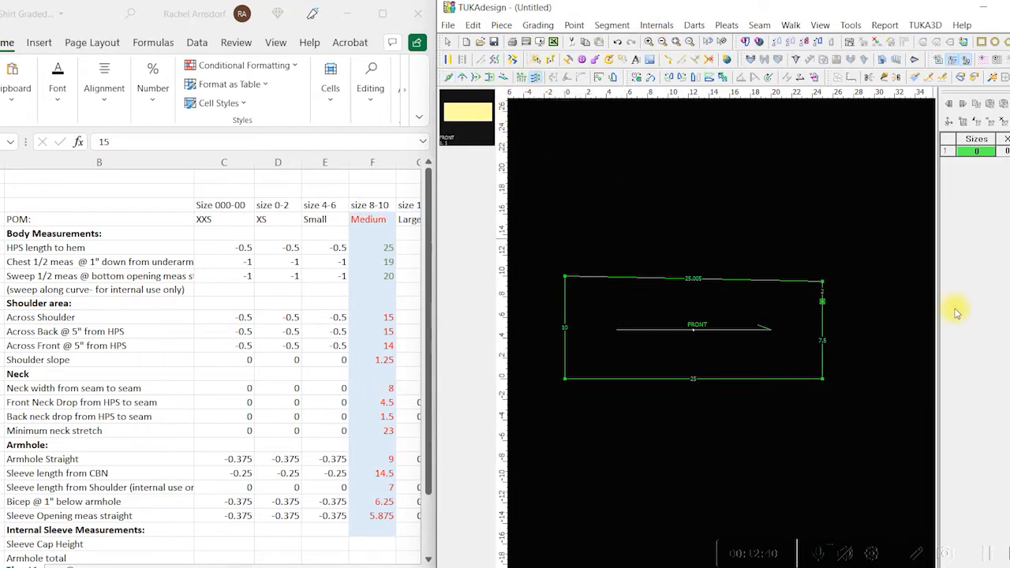
drag(800, 261, 858, 289)
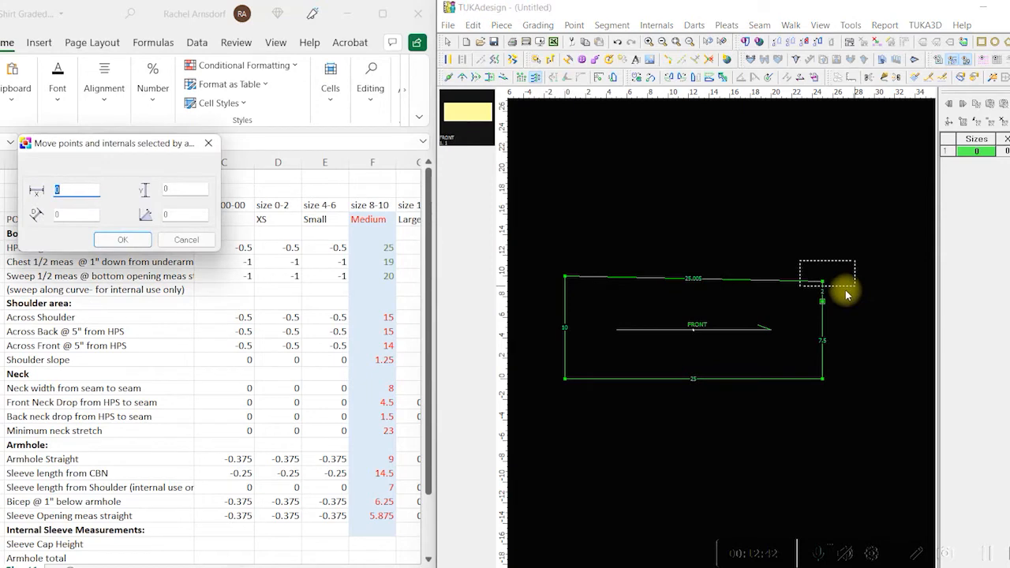
text(-9)
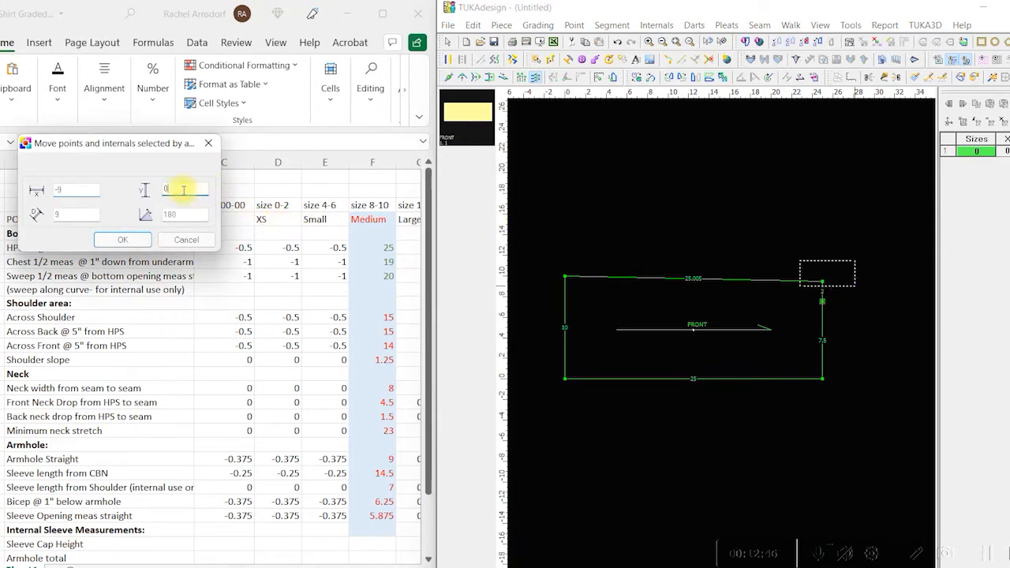
click(120, 241)
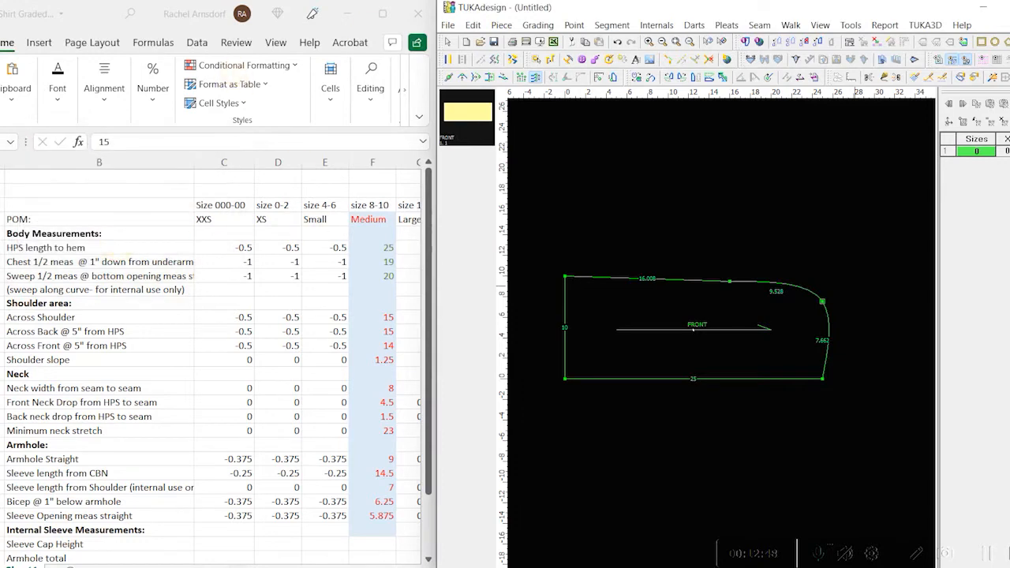
- Make the shoulder point of the FRONT piece a grading point without the Curve attribute
click(447, 44)
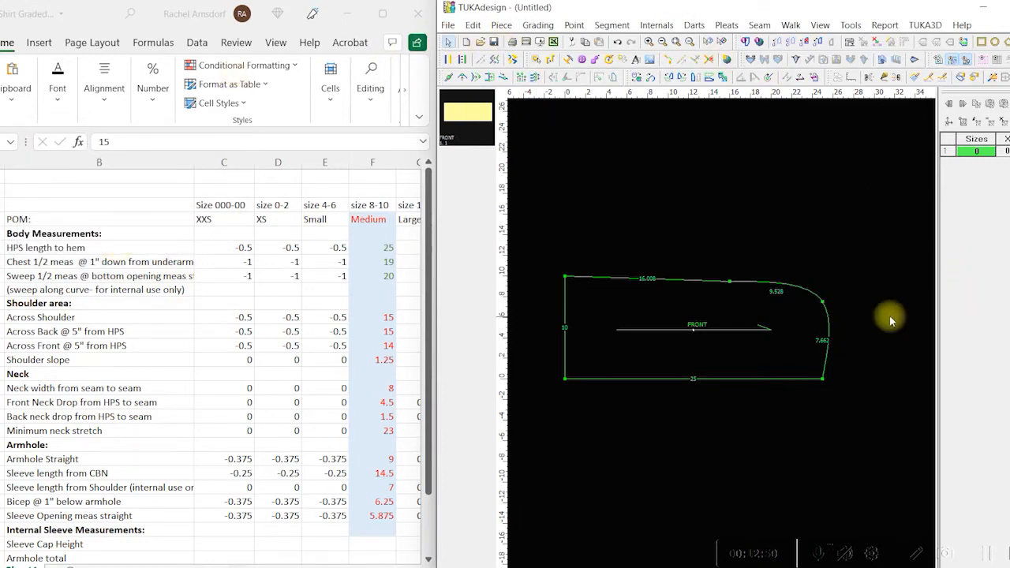
double_click(822, 301)
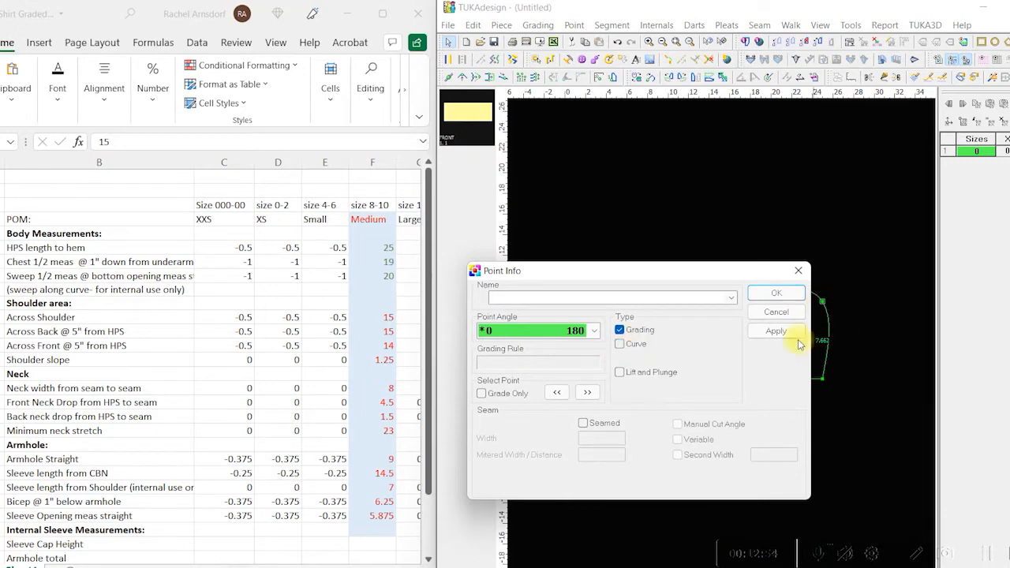
click(776, 293)
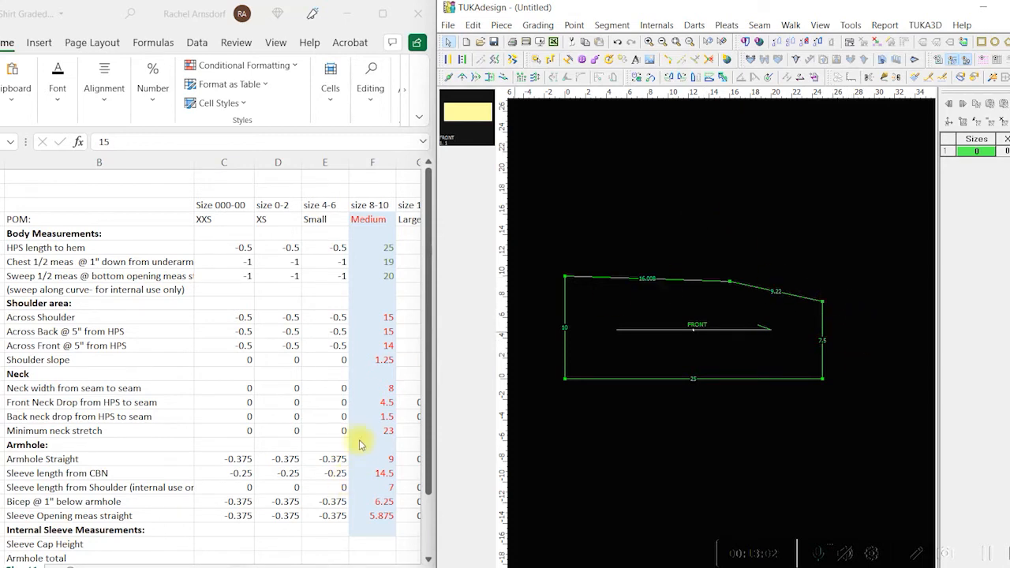
- In the Excel spec sheet, recolor the Medium Armhole Straight and Across Shoulder measurements green
click(375, 461)
click(56, 89)
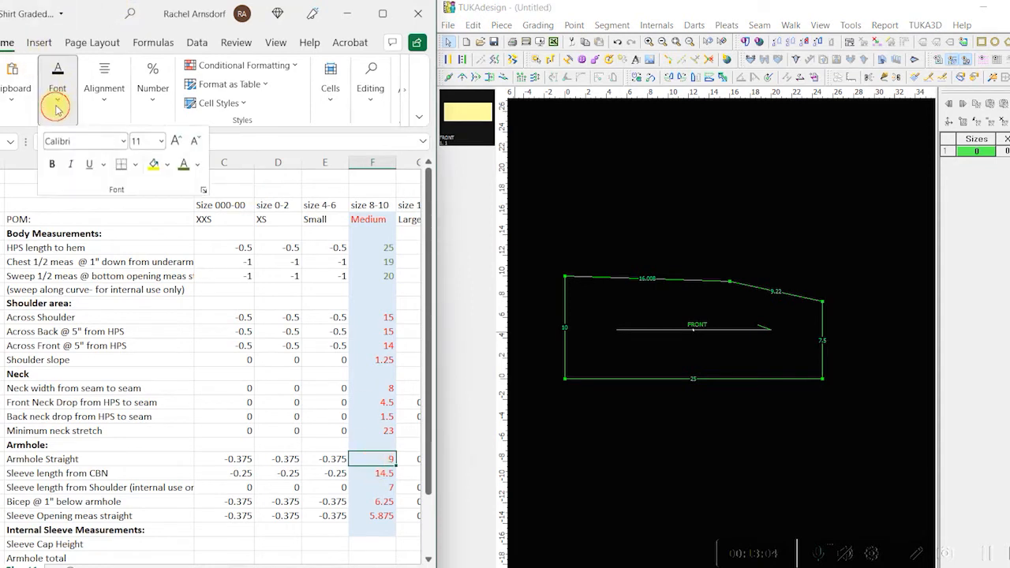
click(355, 310)
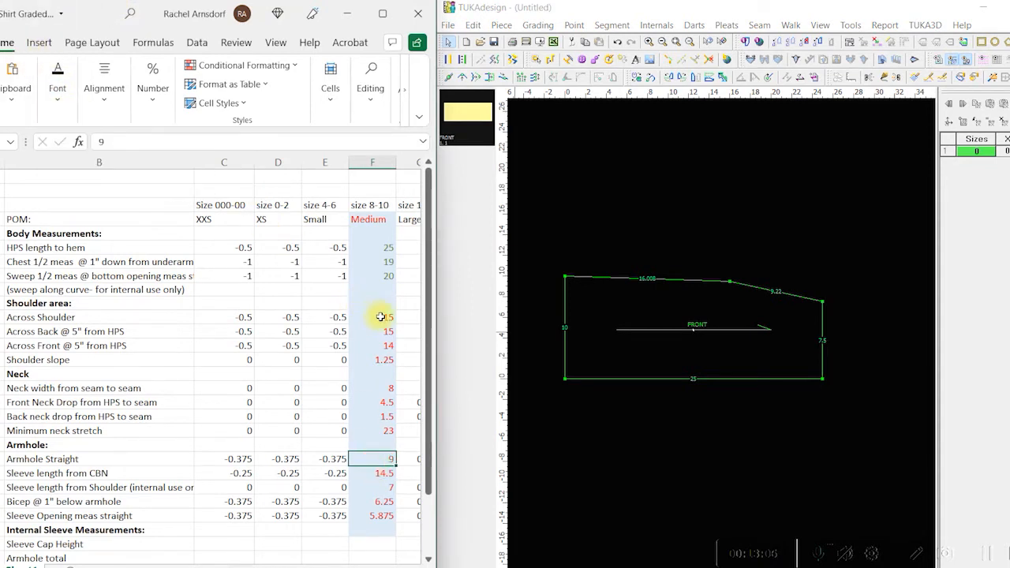
click(369, 317)
click(64, 105)
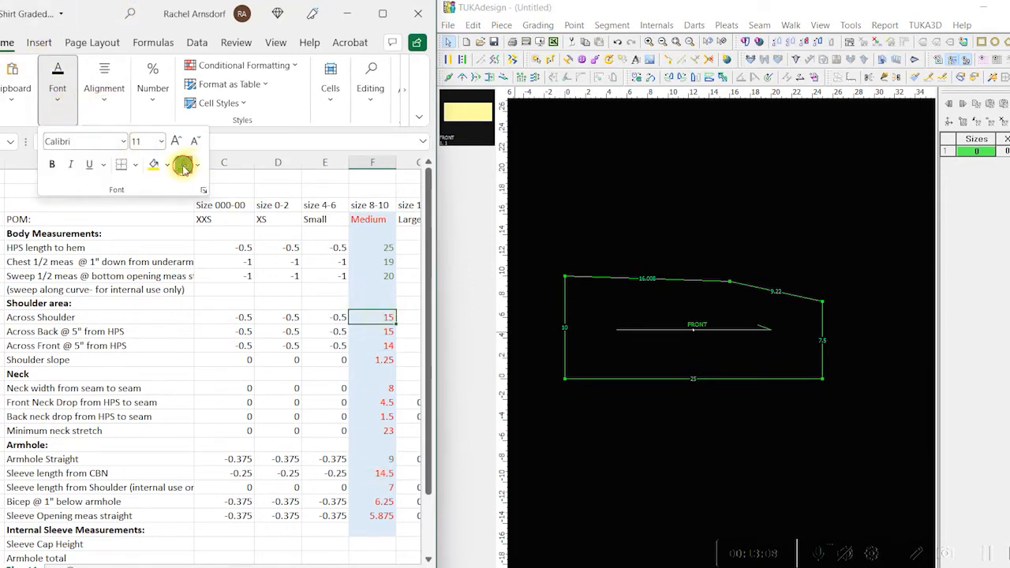
click(389, 408)
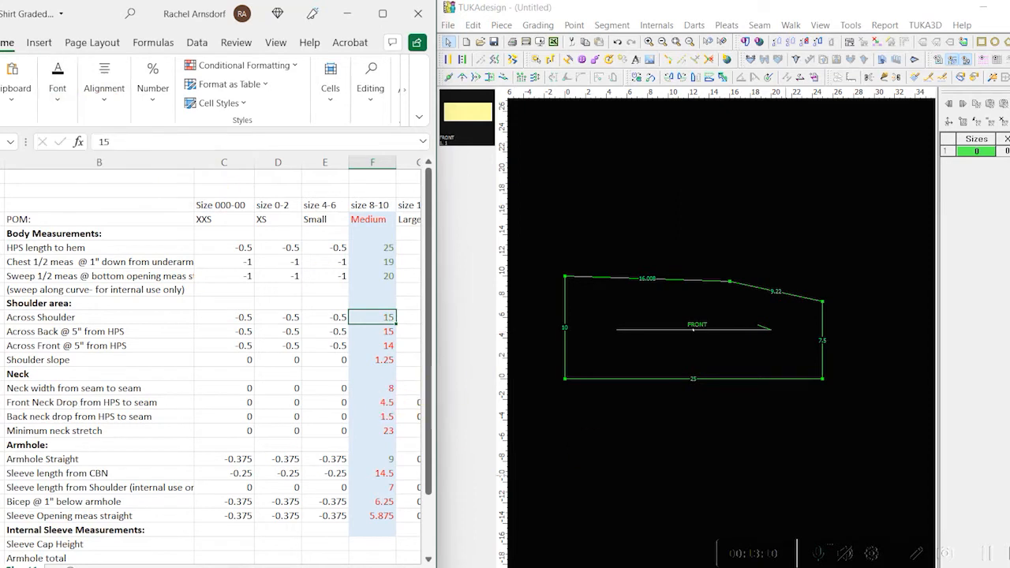
- In TUKAdesign, save the pattern file as T-SHIRT PATTERN
click(992, 559)
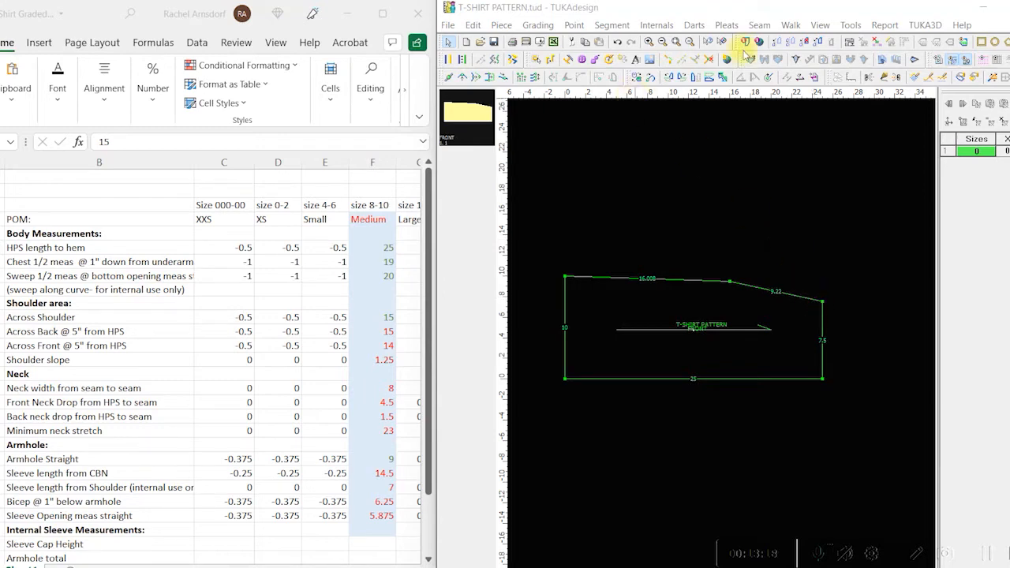
- Add a grading and curve point for the neck width on the edge opposite the hem, 4 from the center front corner
click(448, 77)
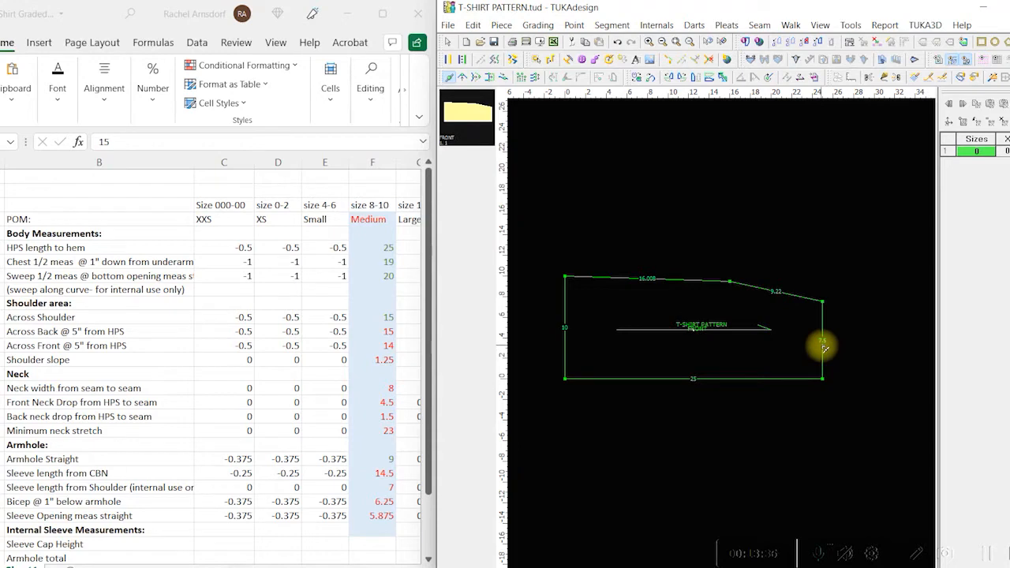
alt+click(824, 347)
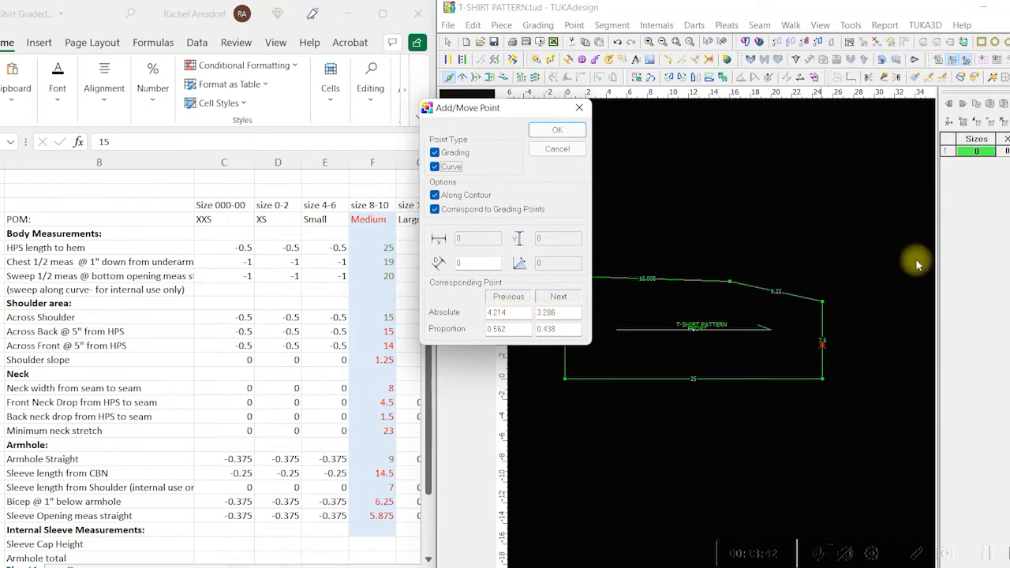
double_click(556, 314)
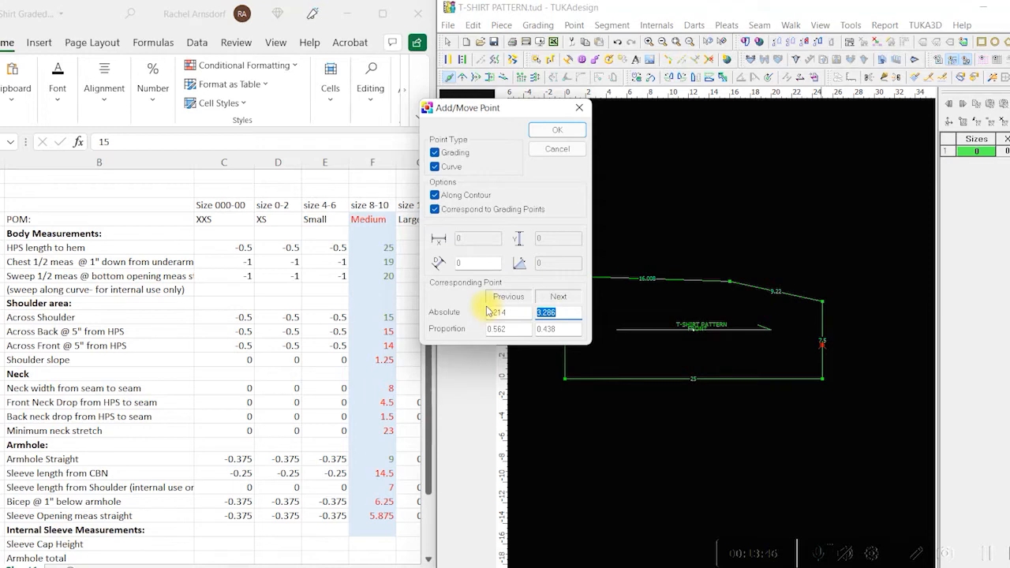
text(4)
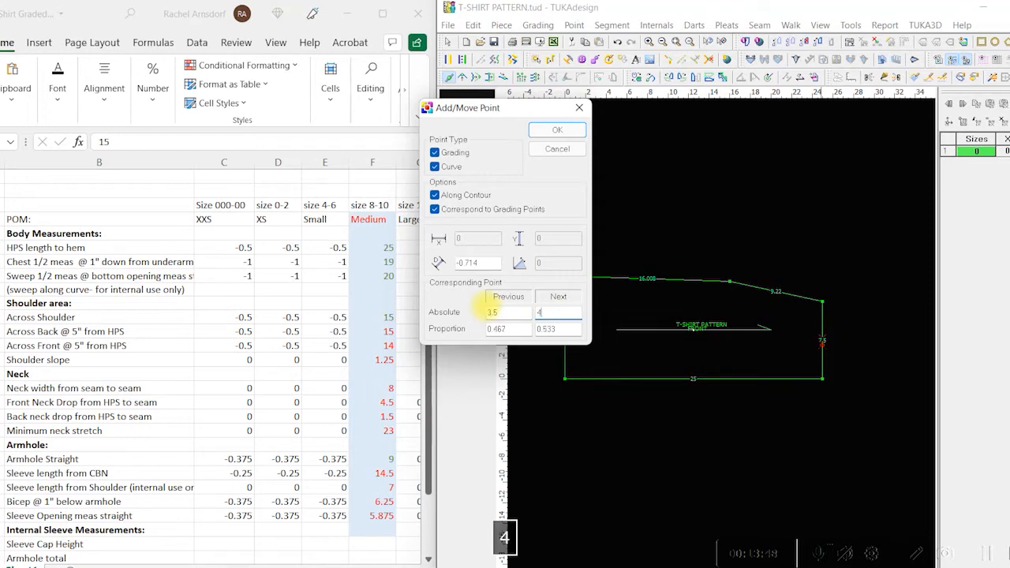
click(557, 132)
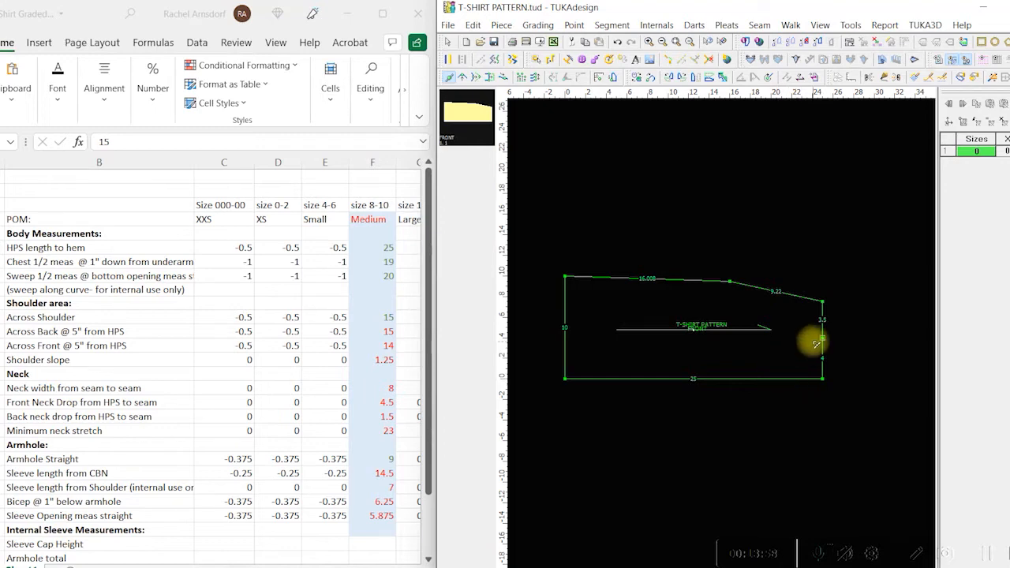
- Add a grading and curve point for the front neck drop on the center front line, 4 from the neck-end corner
alt+click(788, 380)
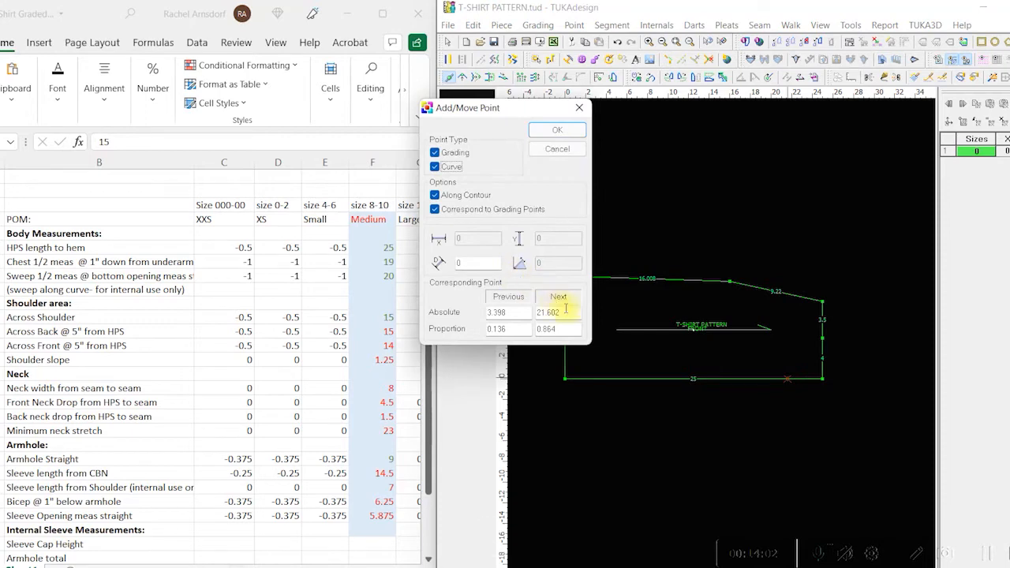
double_click(500, 312)
text(4)
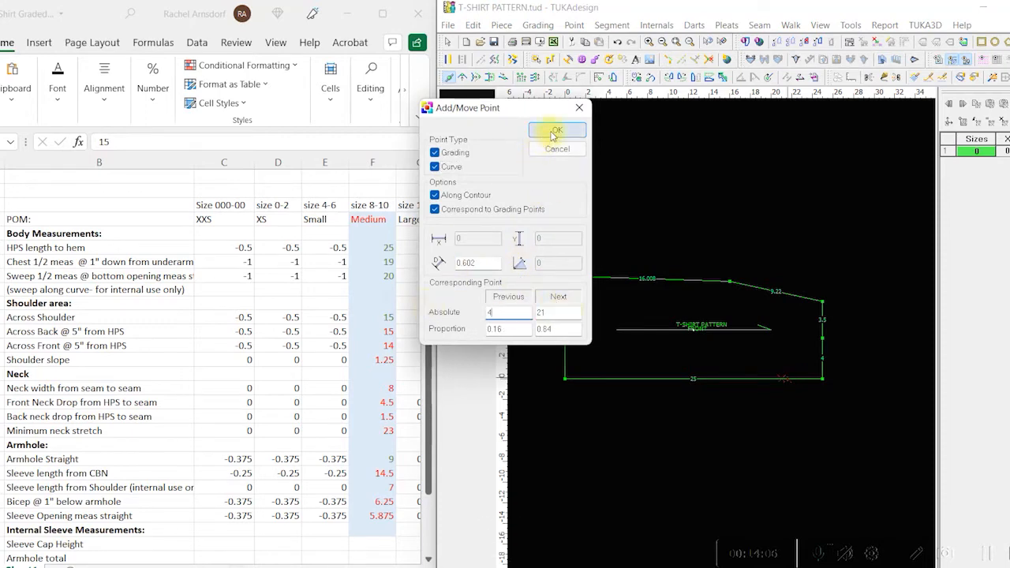
click(555, 131)
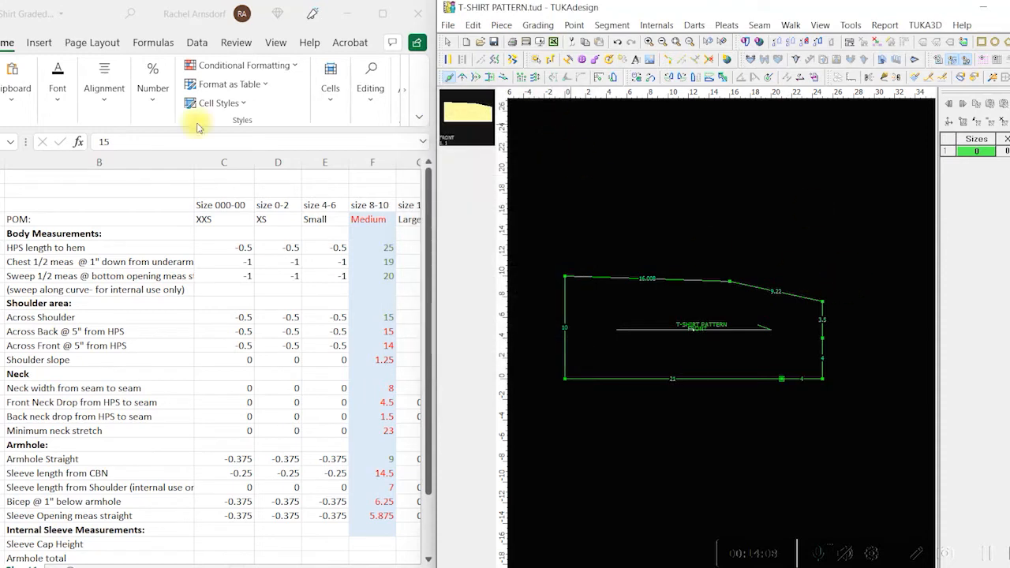
- In the Excel spec sheet, set the Medium Front Neck Drop to 4 and recolor it and the Neck width measurement green
click(389, 403)
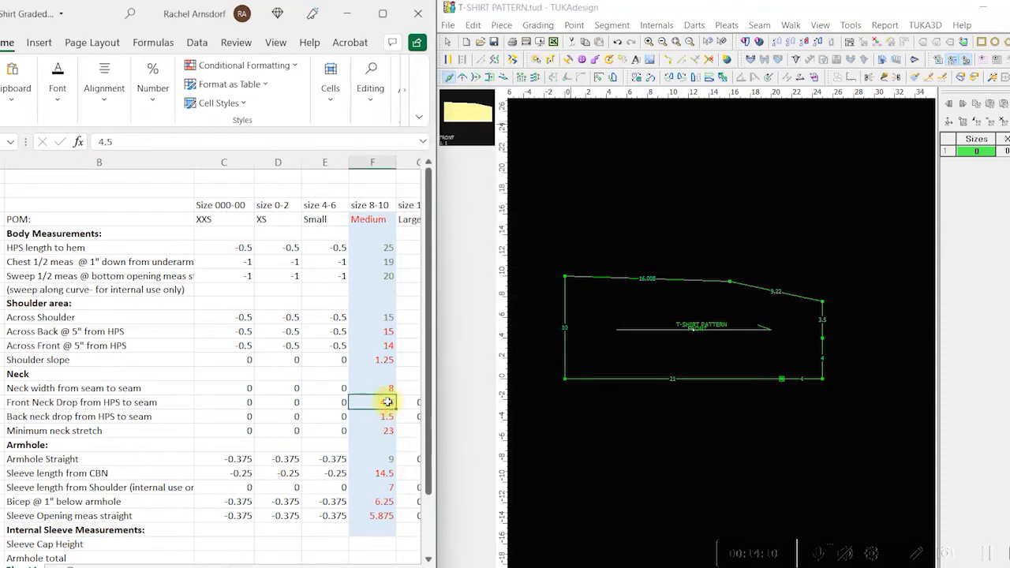
text(4)
click(339, 404)
drag(387, 388, 387, 402)
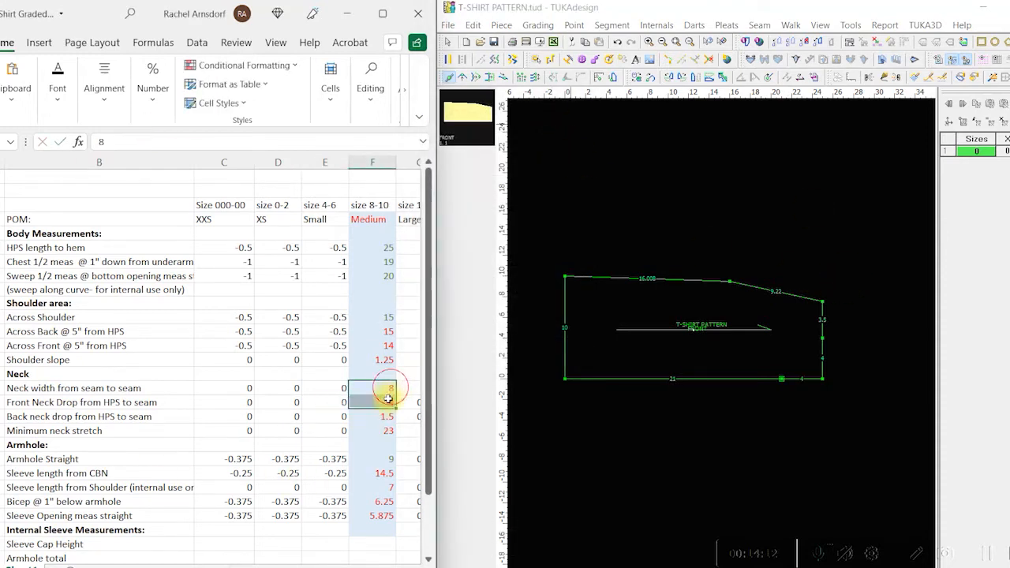
click(57, 88)
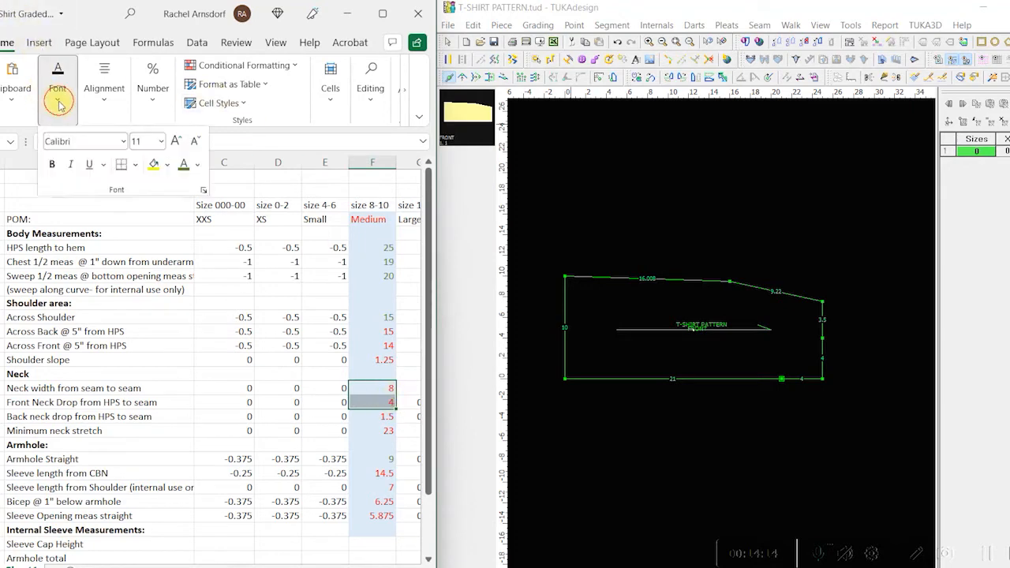
click(182, 166)
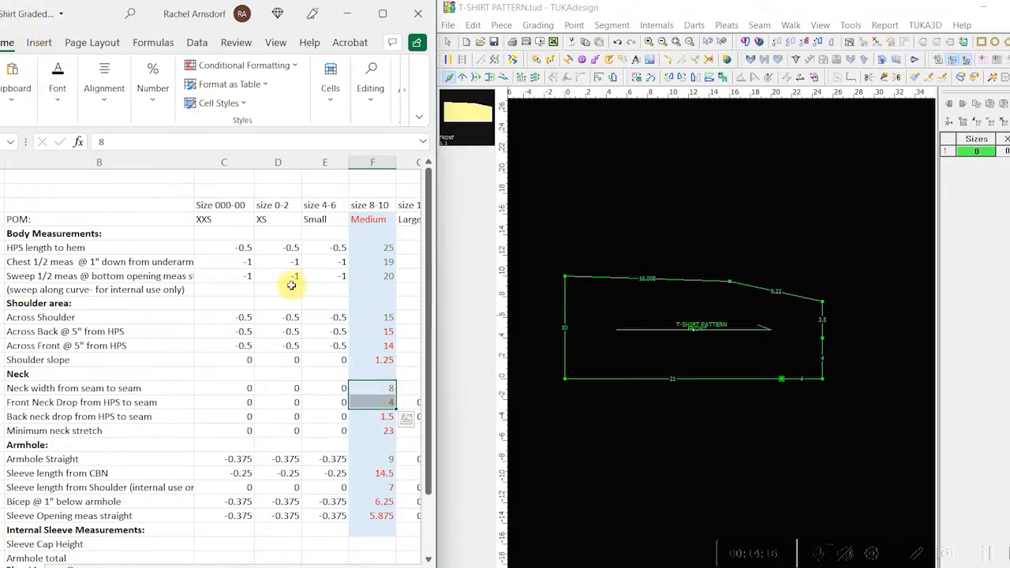
click(285, 289)
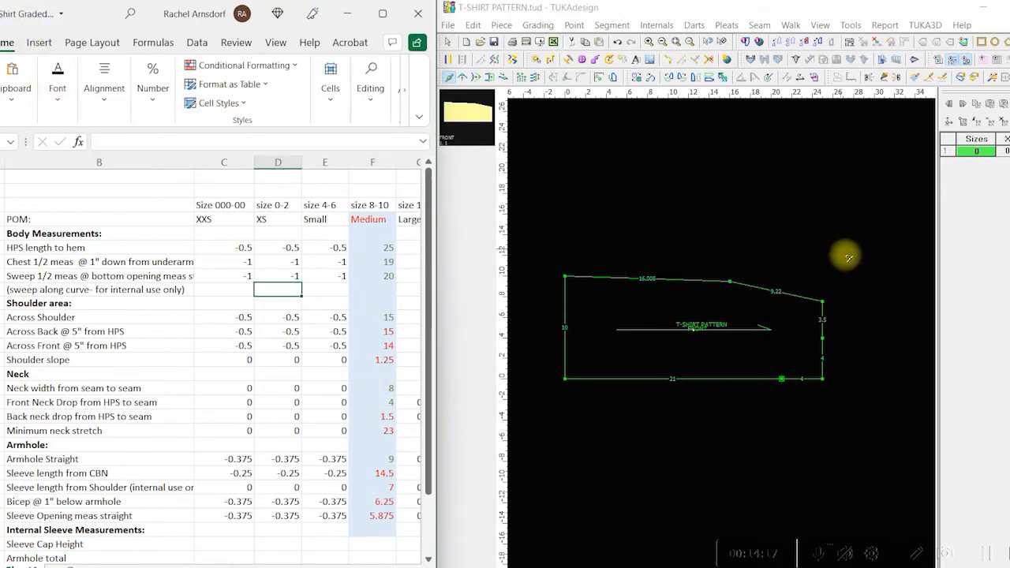
- In TUKAdesign, save the pattern file and enlarge the window to fill the screen
click(494, 41)
click(748, 356)
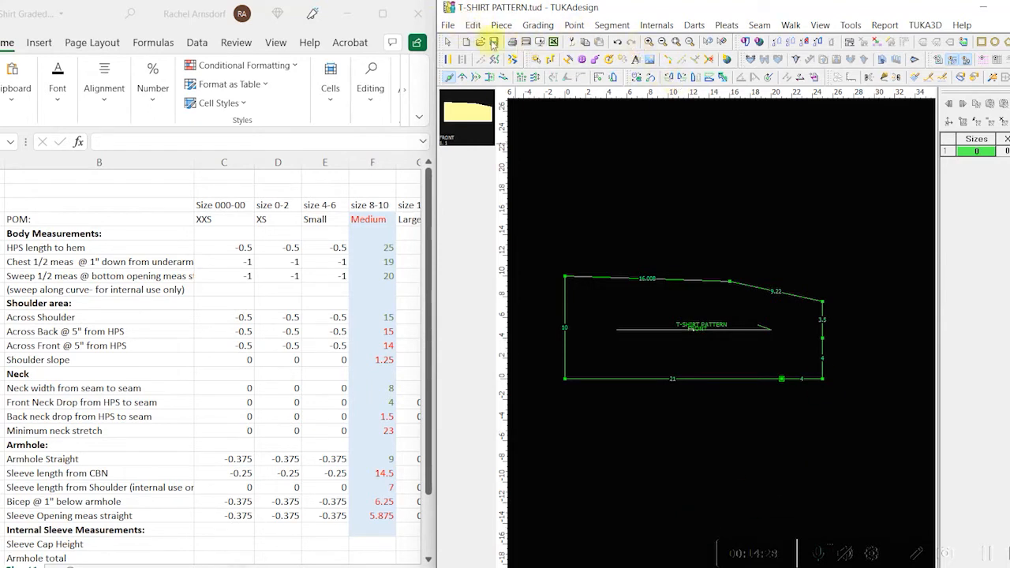
click(953, 59)
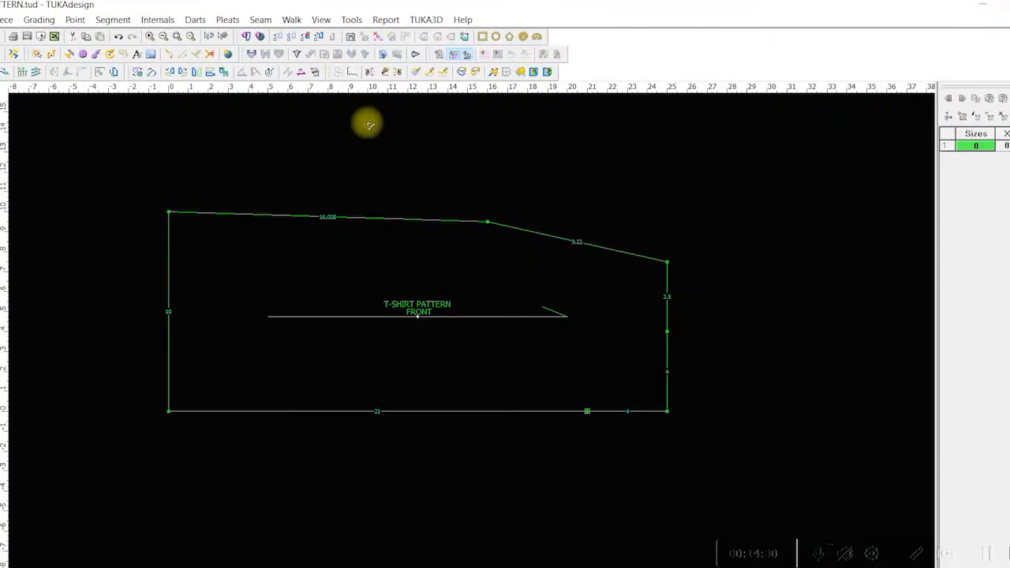
- Set the center front segment from the neck drop point to the hem corner as the half-piece fold line, without adding support points
click(5, 19)
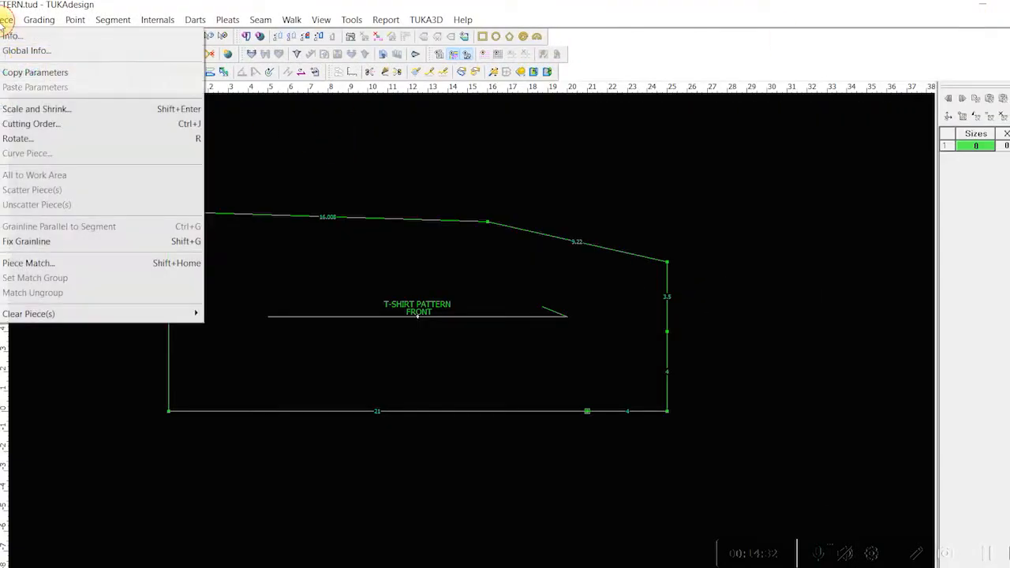
click(5, 19)
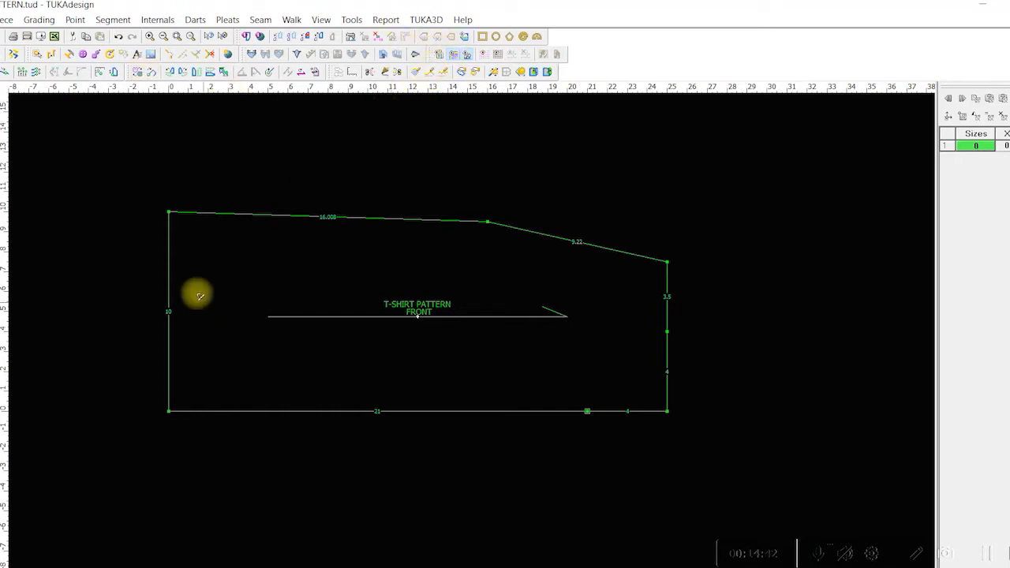
click(667, 410)
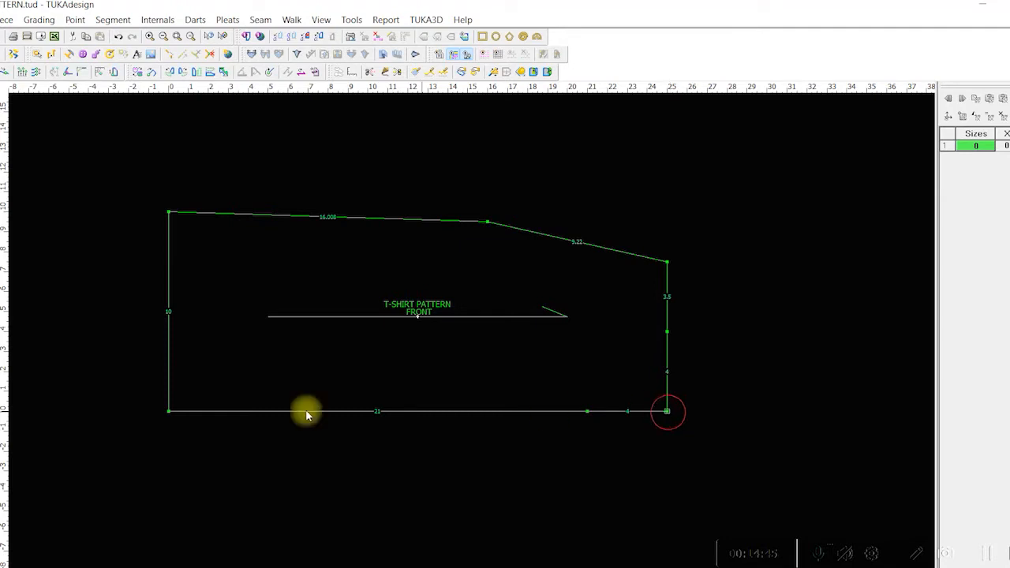
click(167, 410)
click(587, 412)
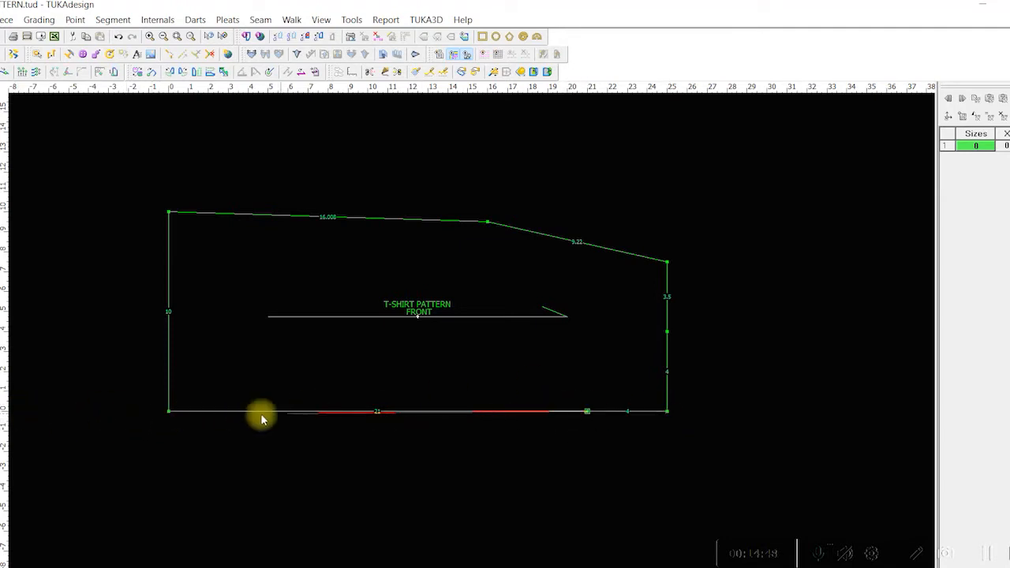
click(168, 411)
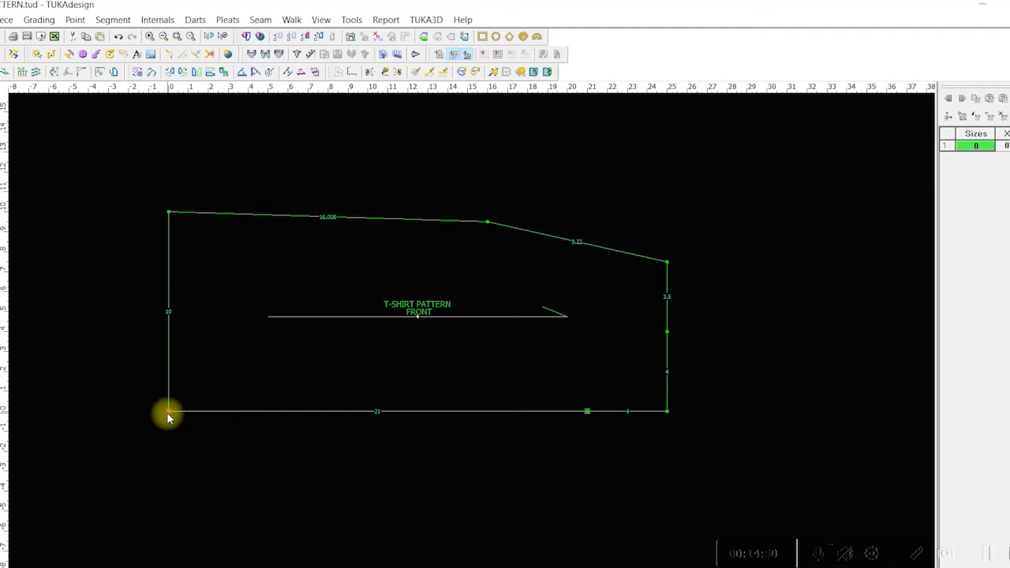
click(424, 39)
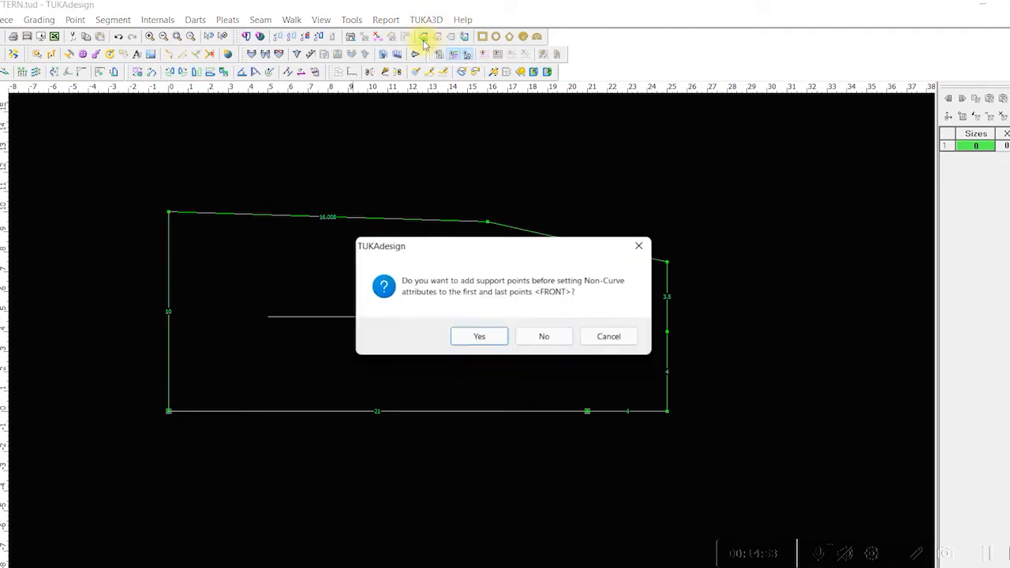
click(543, 337)
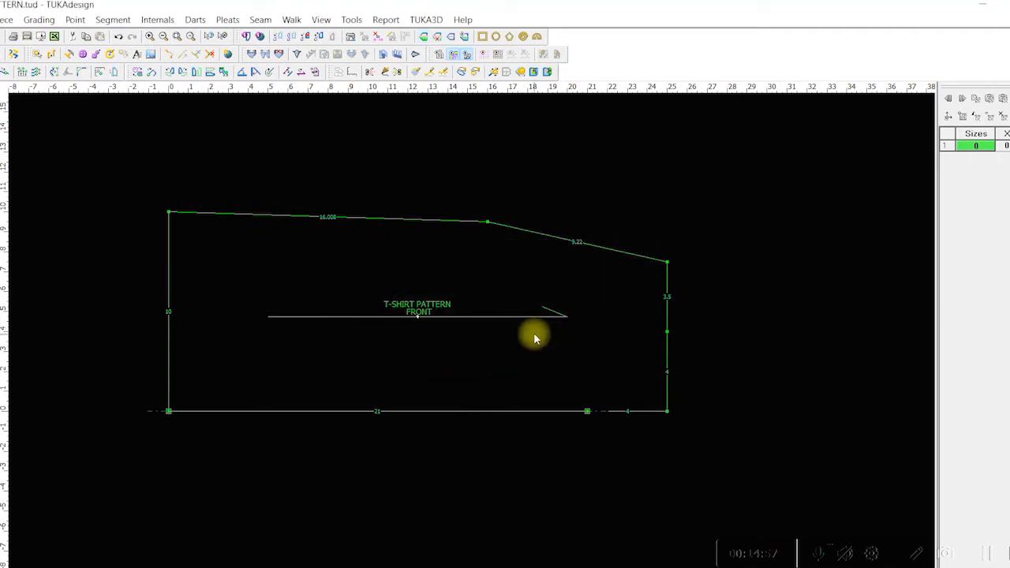
- Set the neck drop point to grading only, then curve the front neckline from the neck-end point with an arc about 6.45 long and 1.32 deep
double_click(587, 411)
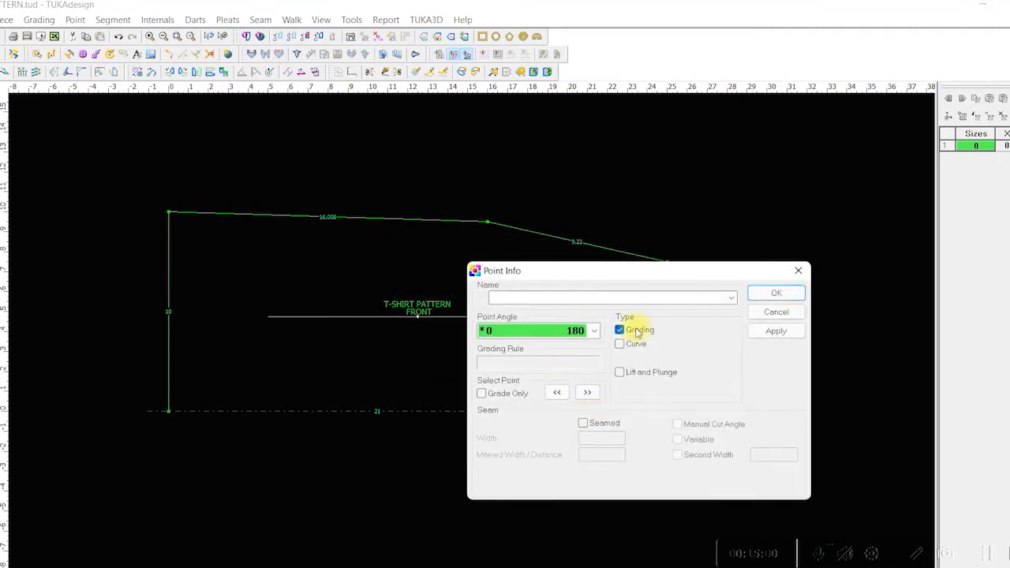
click(771, 292)
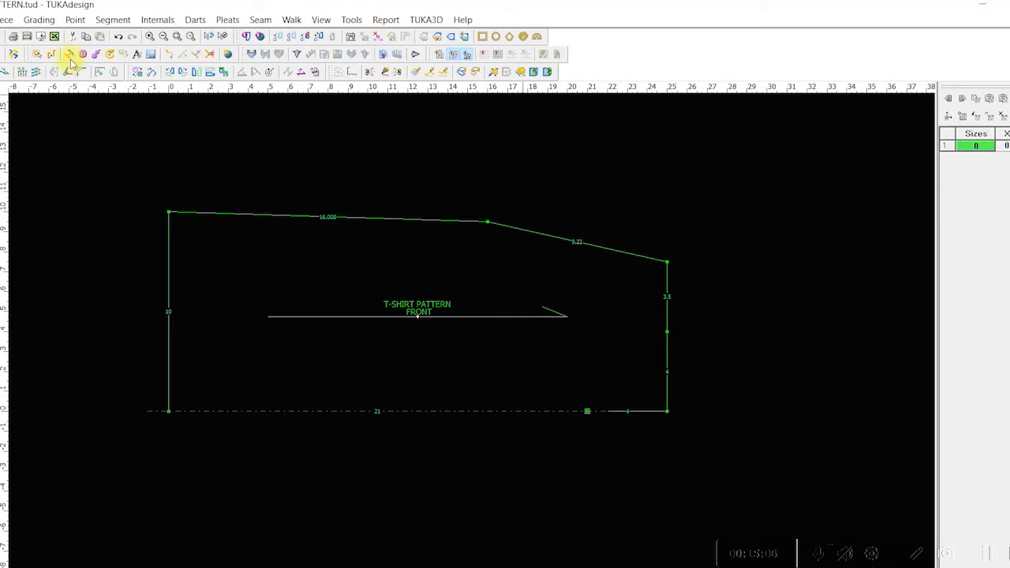
click(419, 71)
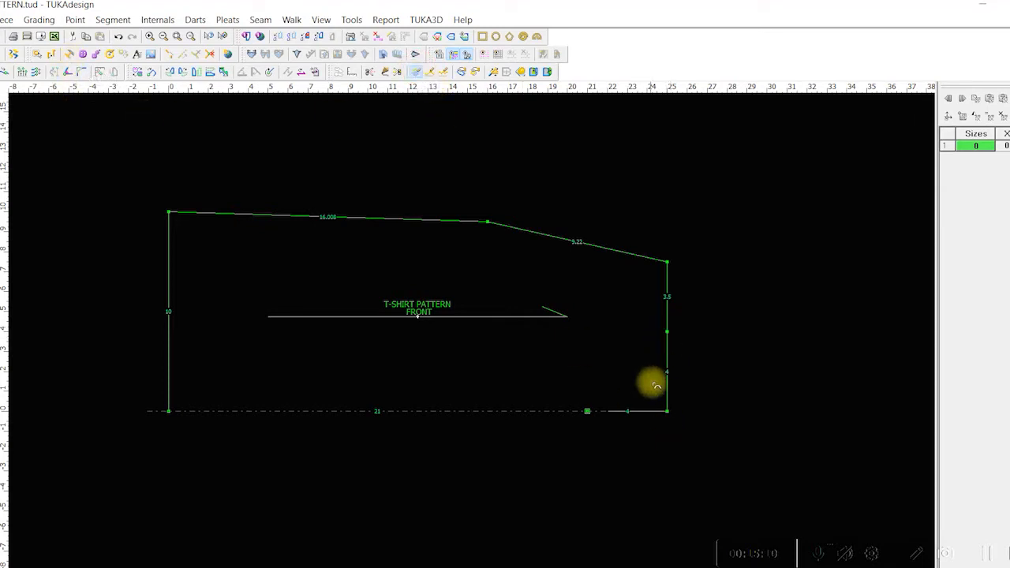
click(669, 332)
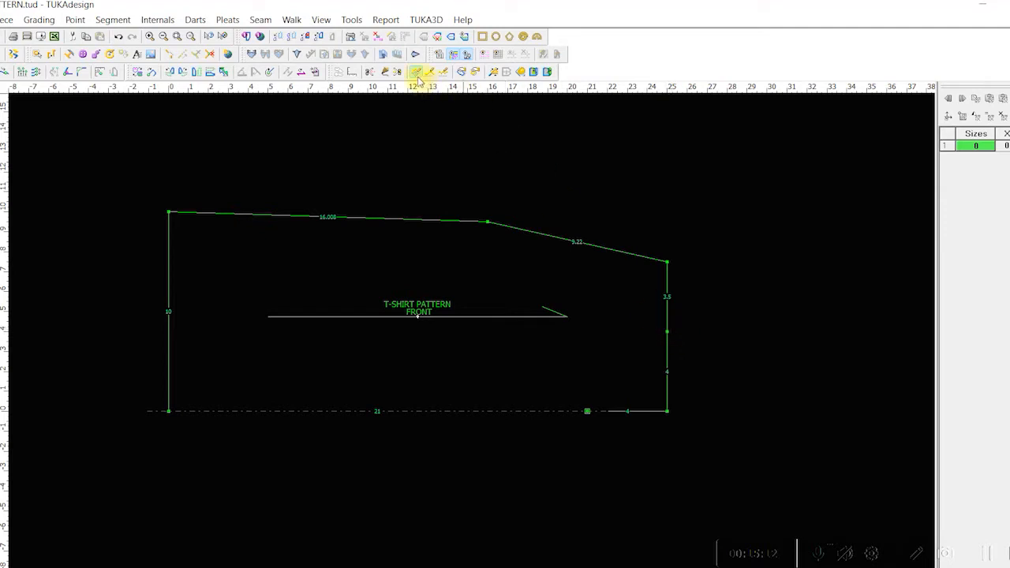
click(668, 331)
click(587, 411)
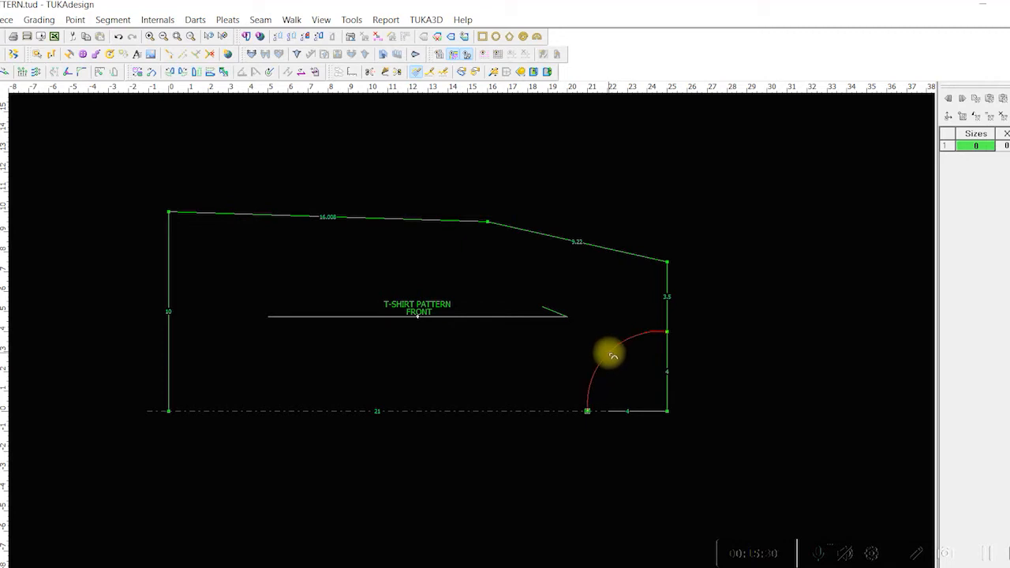
click(612, 355)
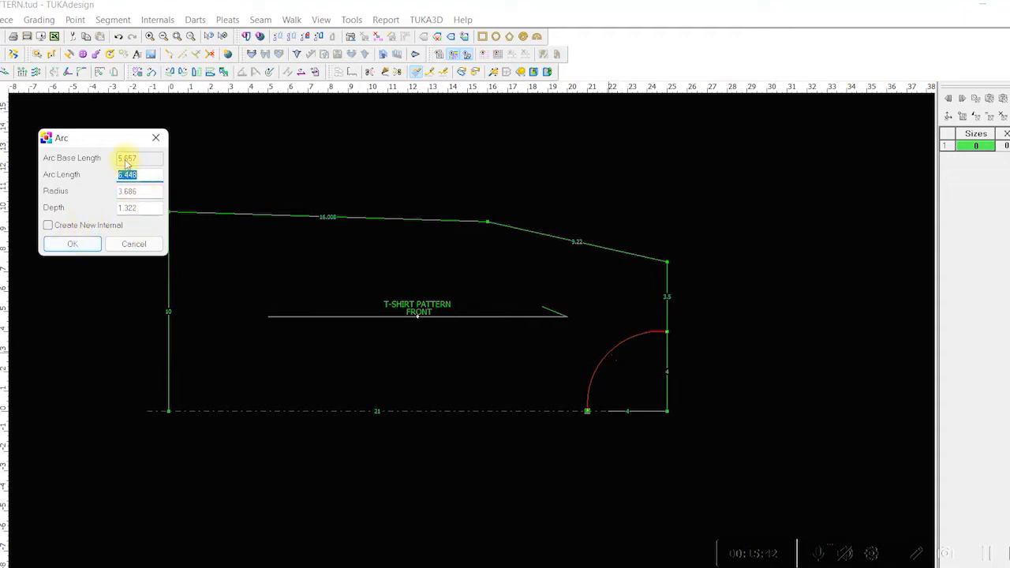
click(71, 245)
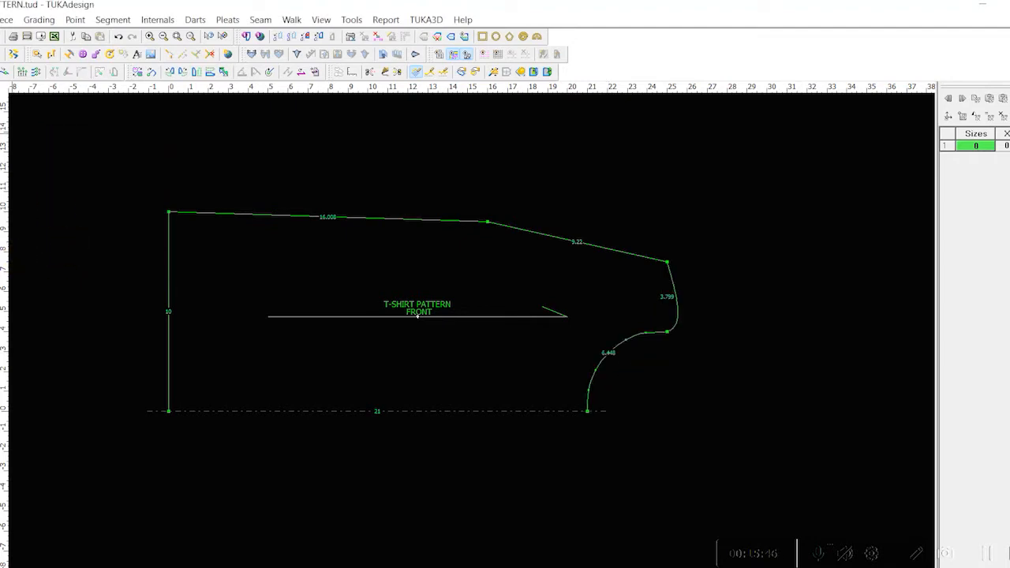
- Set the neck-end shoulder point to a grading point without curve, and save the pattern despite the empty material name
double_click(670, 333)
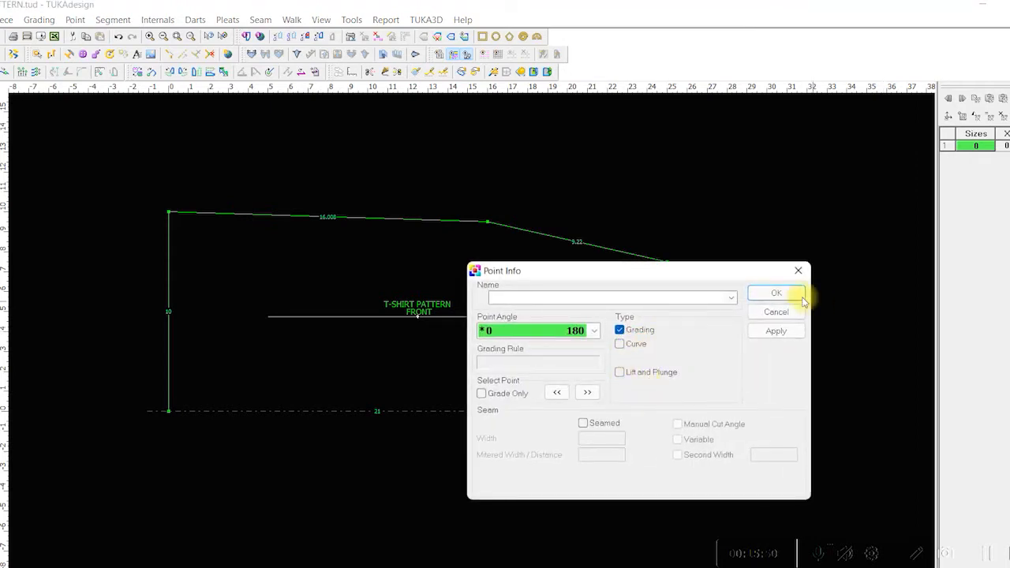
click(776, 292)
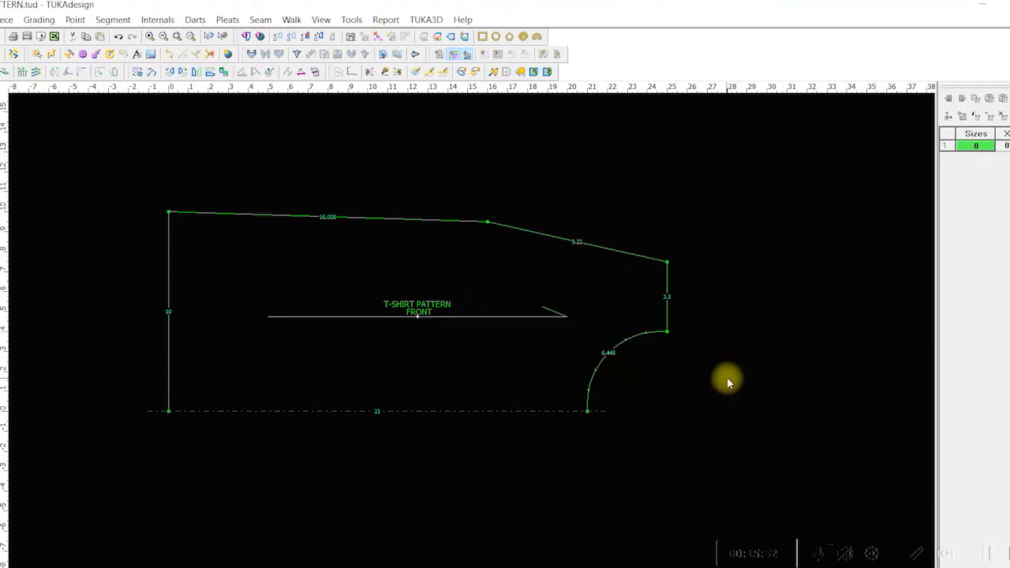
key(ctrl+s)
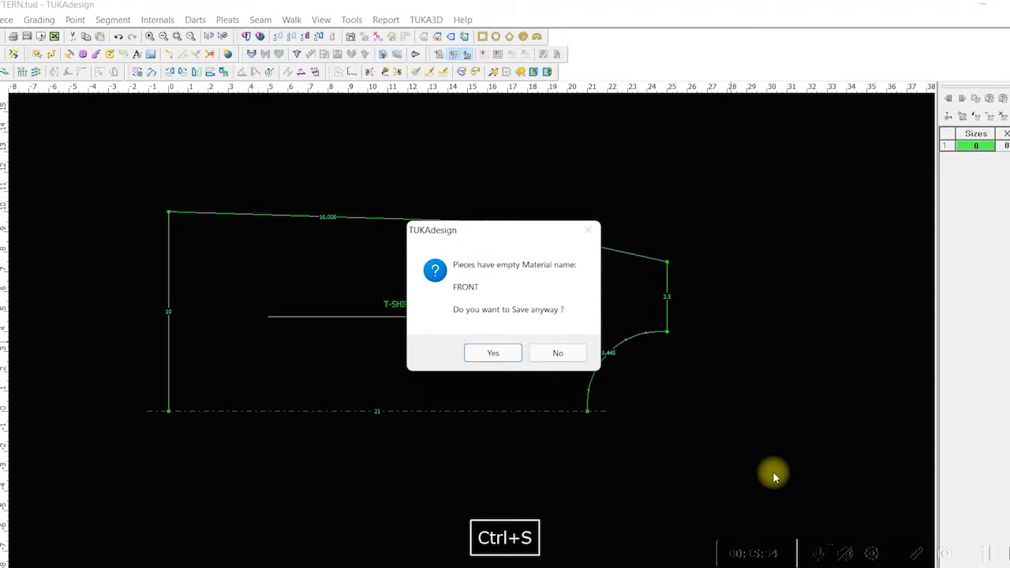
click(492, 353)
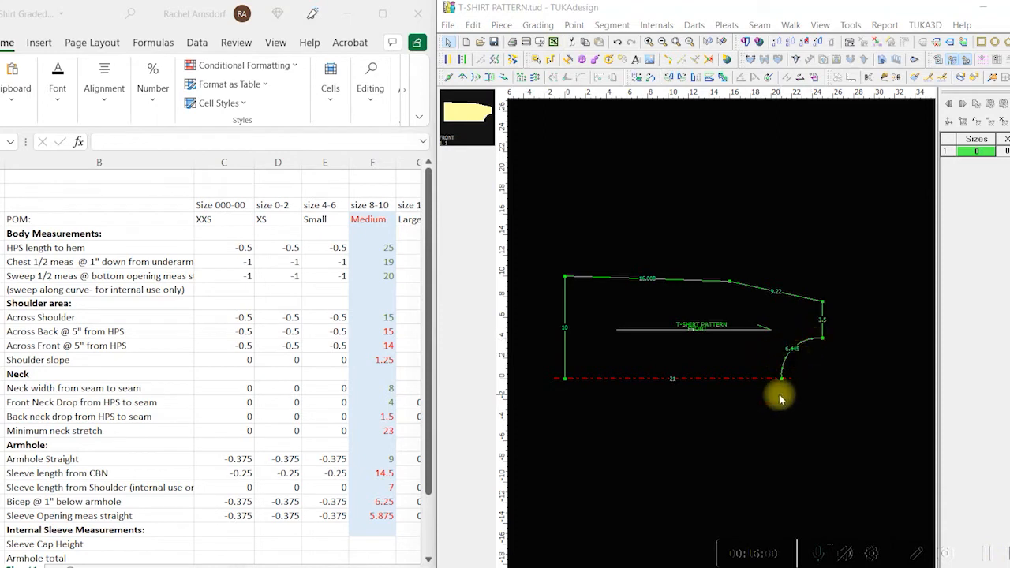
- Move the underarm point and the outer shoulder point together by X -1.25 with Multi Move to create the shoulder slope
click(380, 362)
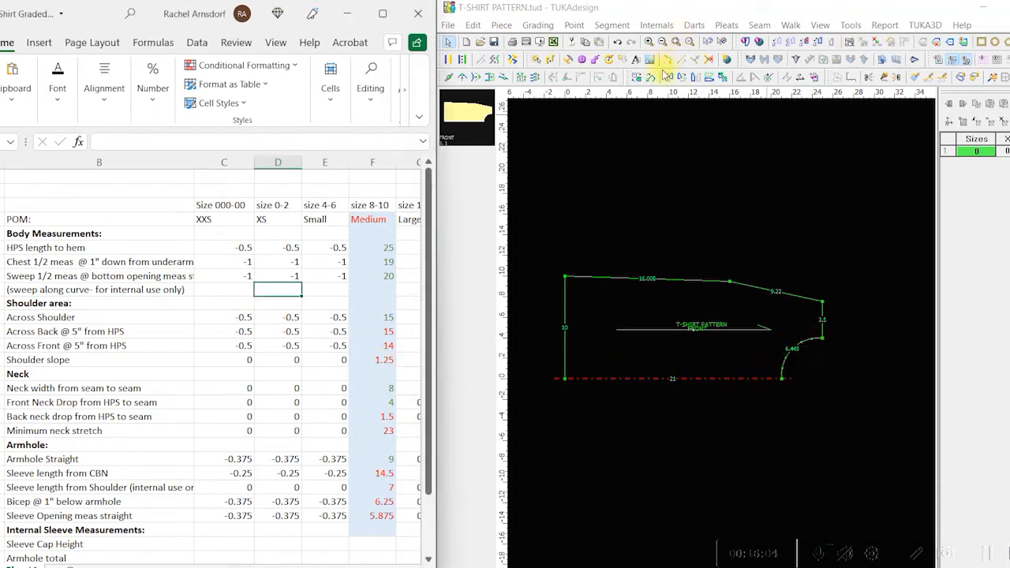
text(Q)
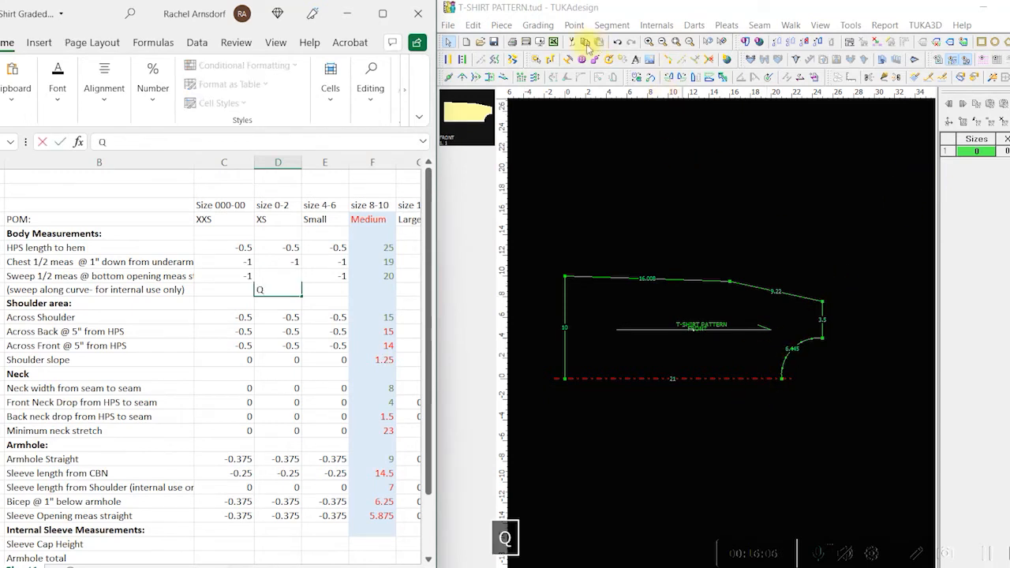
click(524, 81)
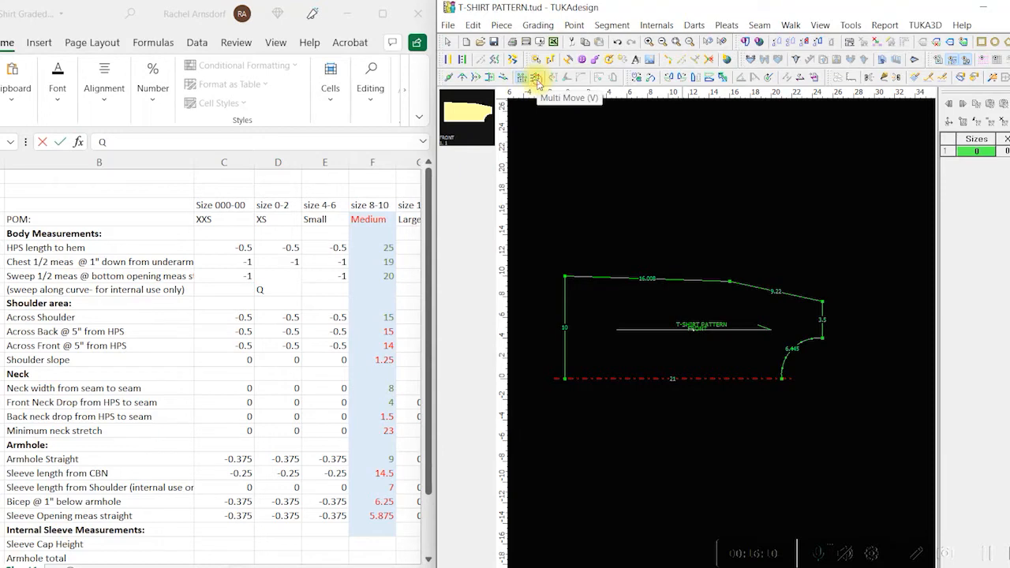
click(537, 79)
drag(719, 253, 838, 312)
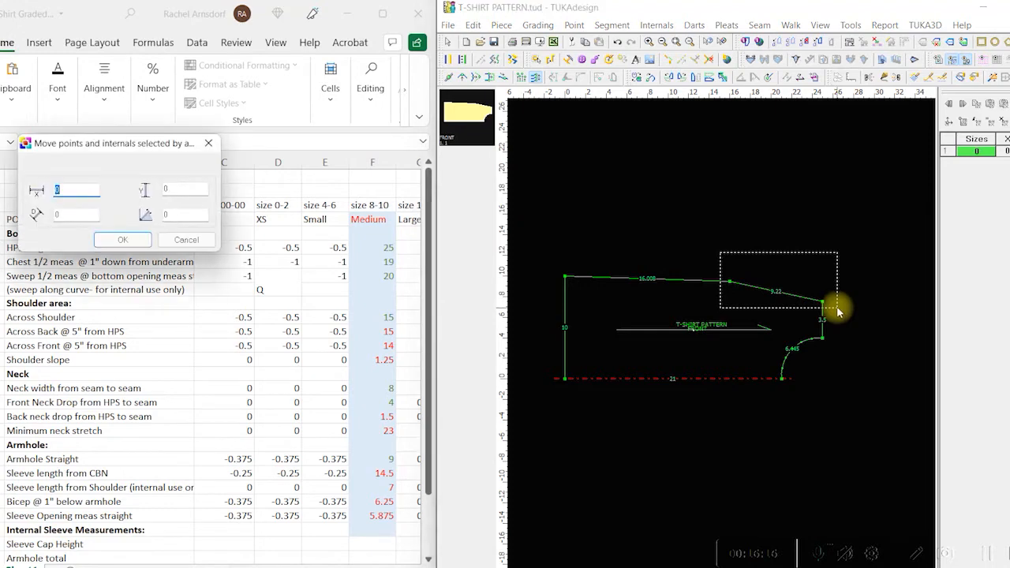
text(-)
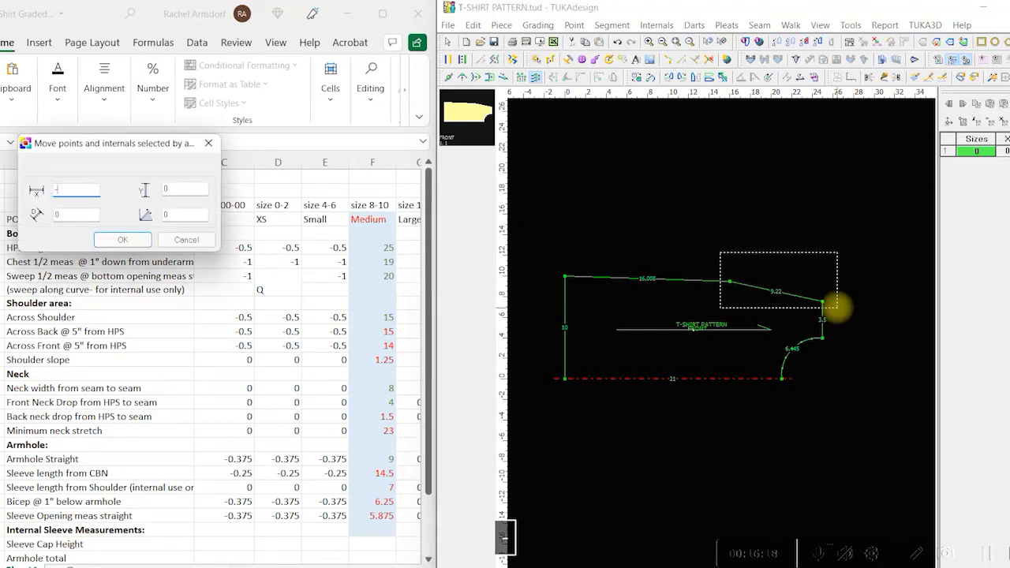
text(1.25)
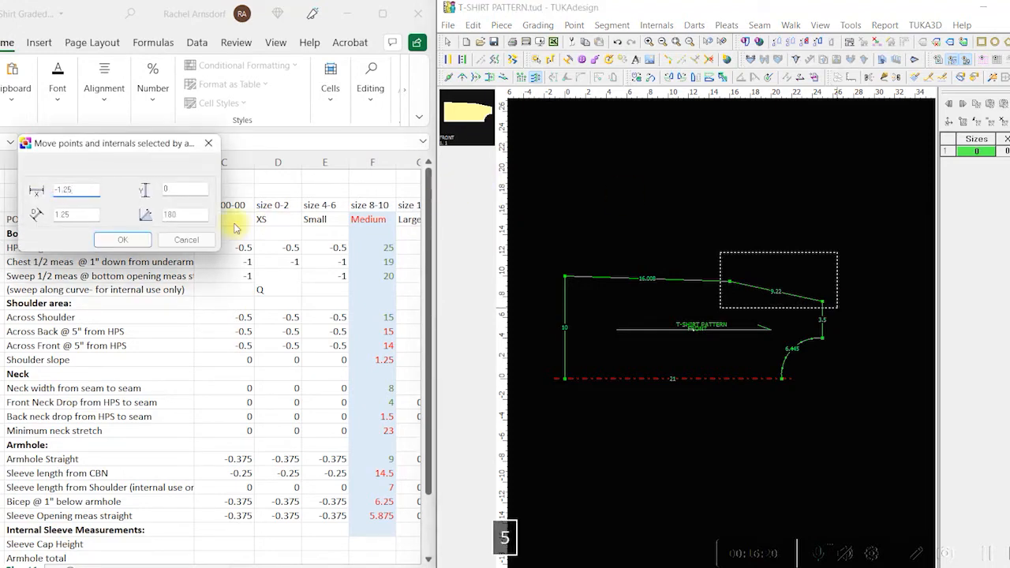
click(120, 239)
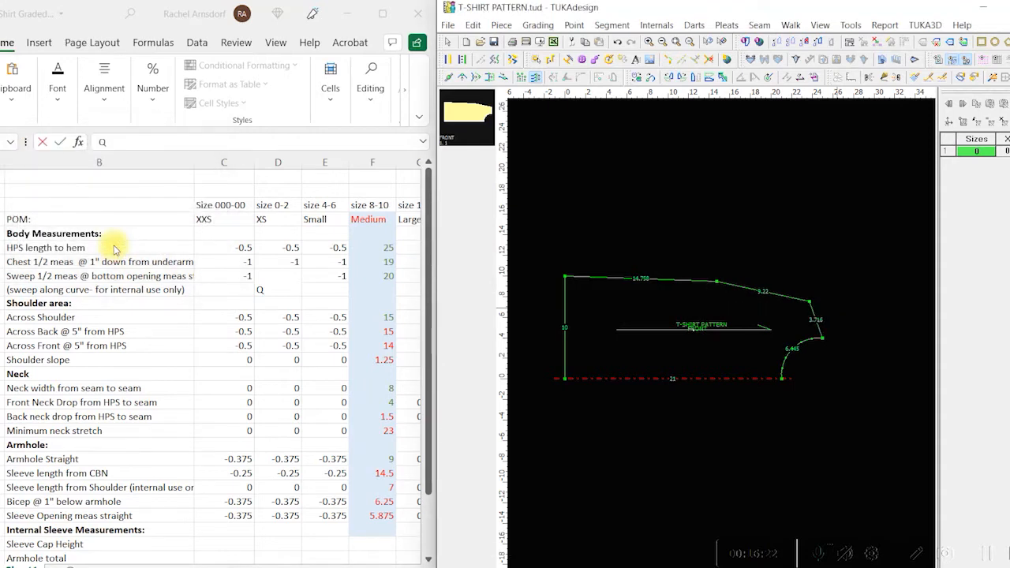
- In the Excel spec sheet, recolor the Medium Shoulder slope measurement green and look over the remaining red measurements
click(385, 360)
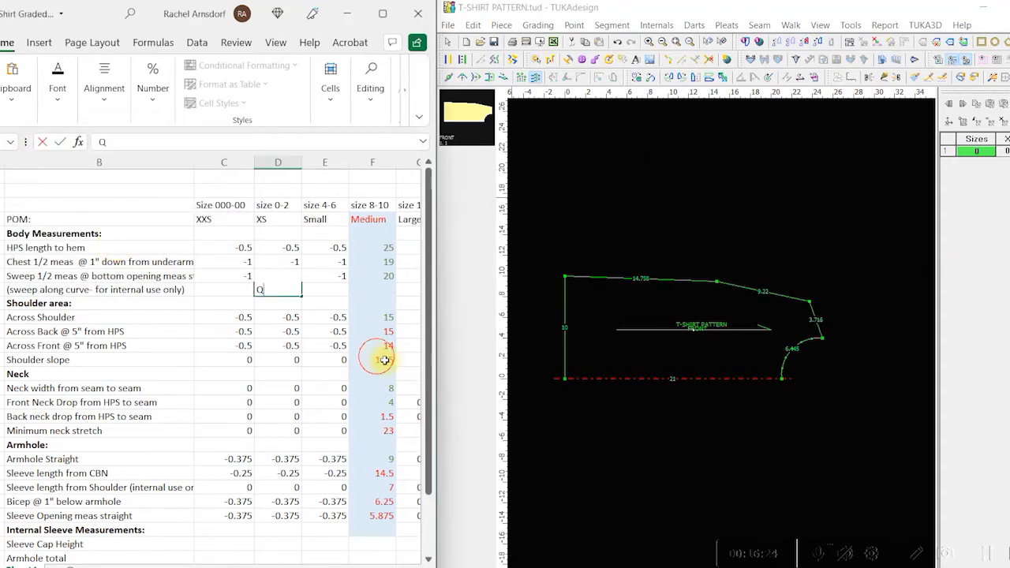
click(58, 83)
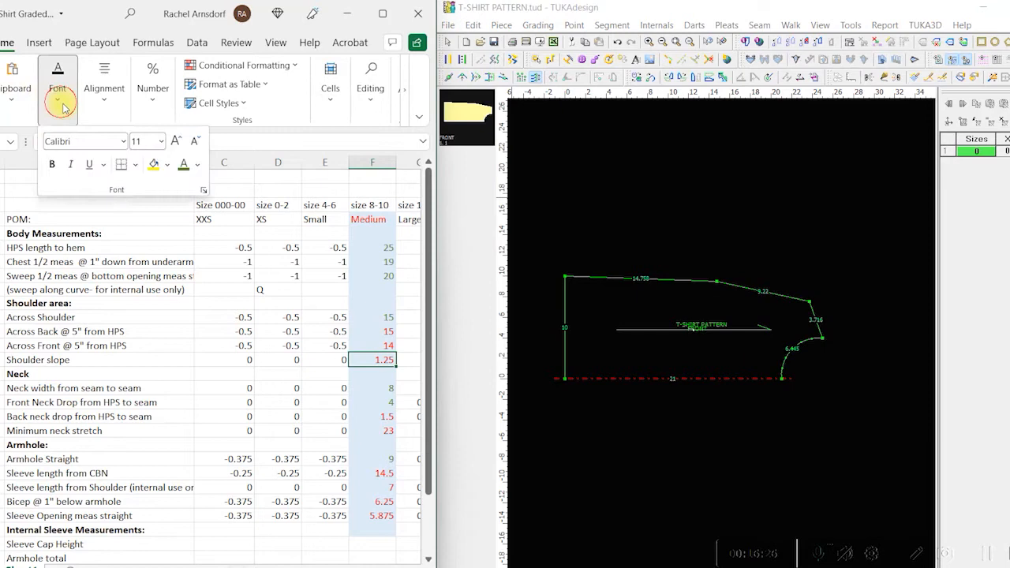
click(188, 170)
click(377, 395)
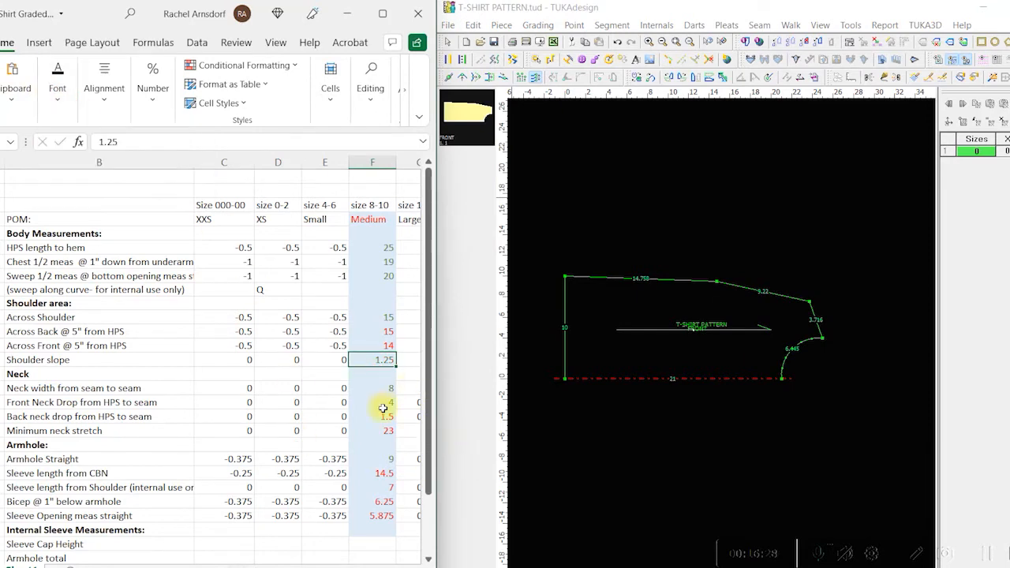
click(382, 420)
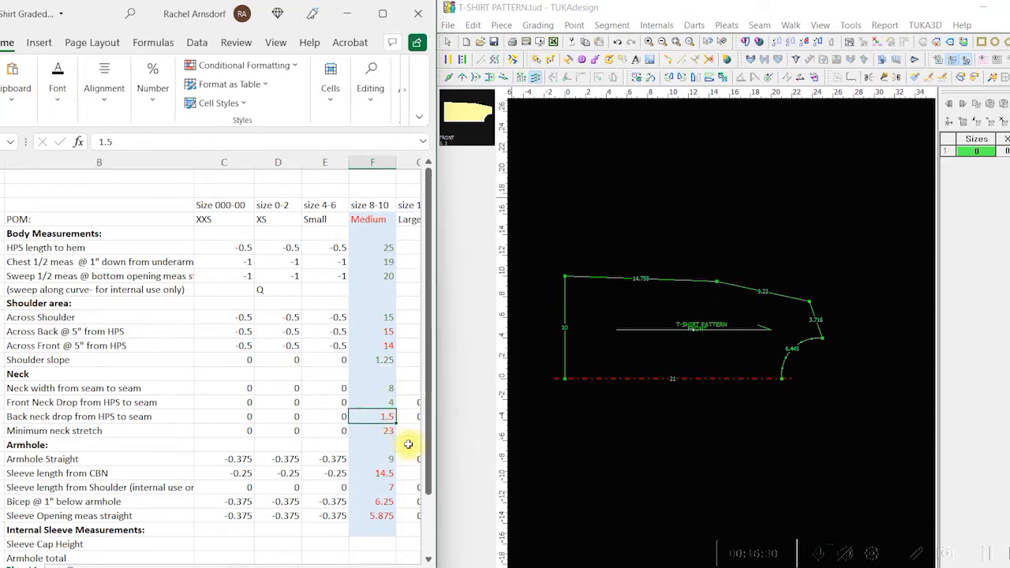
click(387, 432)
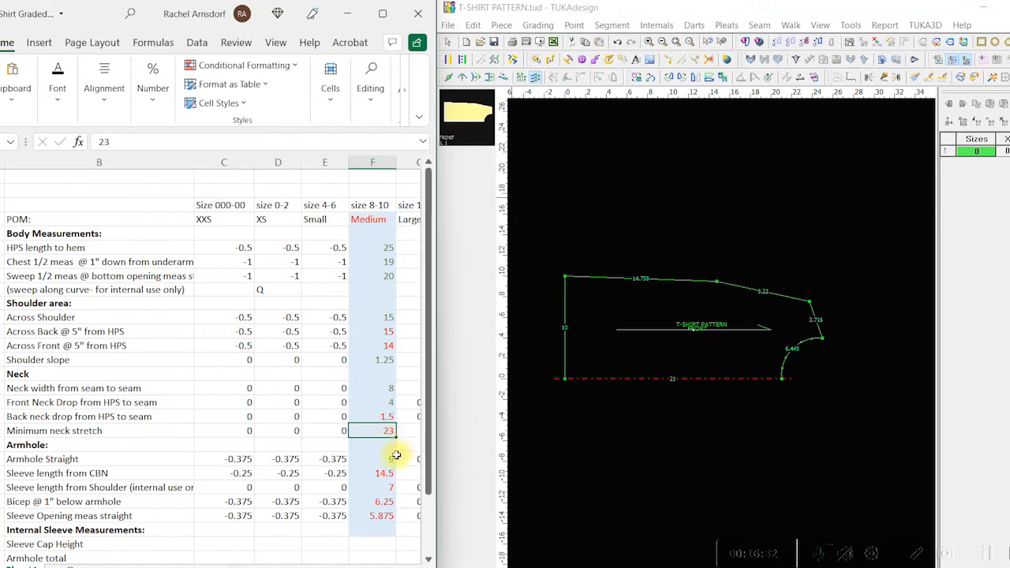
click(364, 475)
click(371, 516)
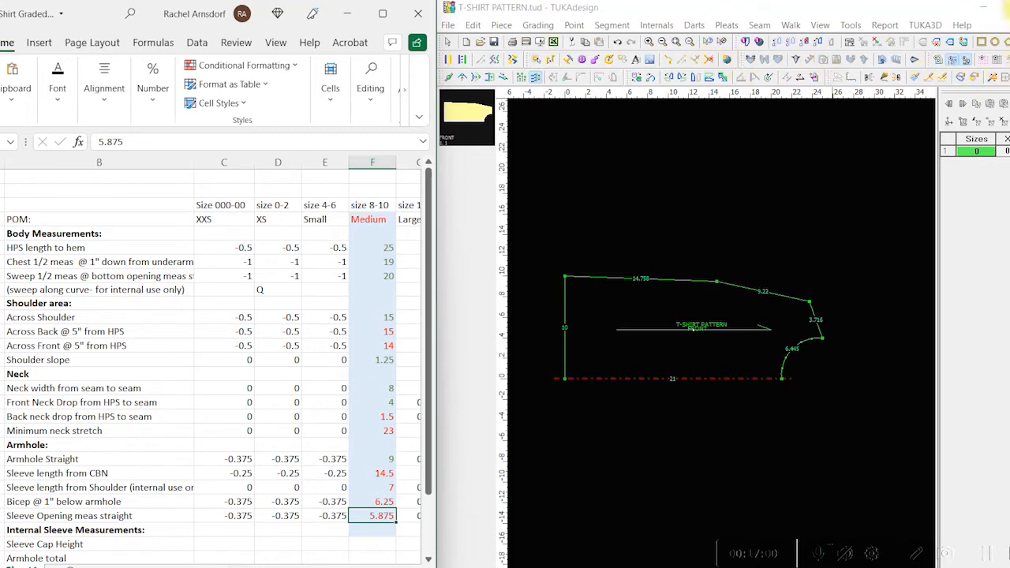
- In TUKAdesign, curve the armhole inward with an asymmetric arc 1.437 deep, fuller toward the underarm, and save the pattern
key(super+Up)
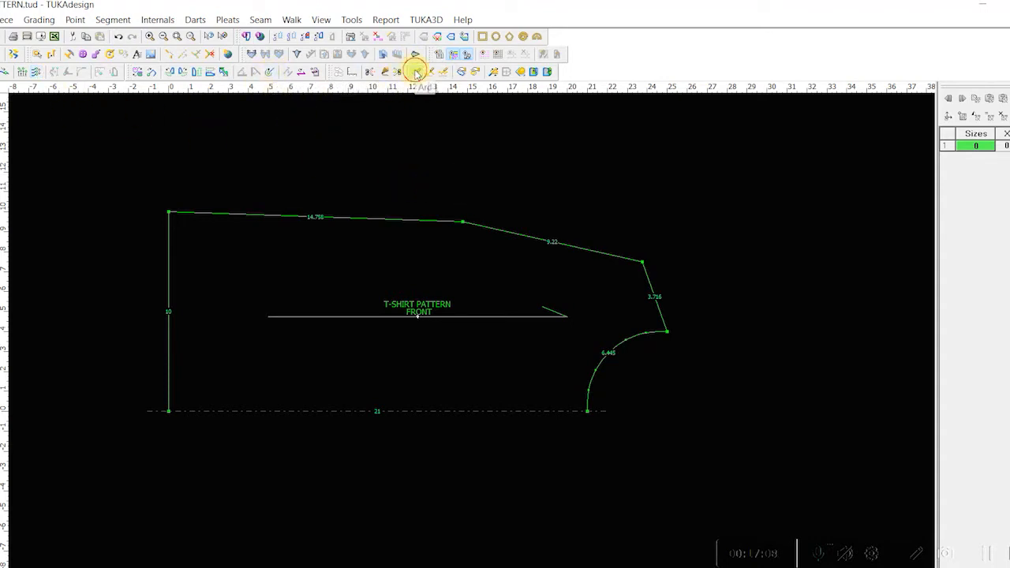
click(417, 73)
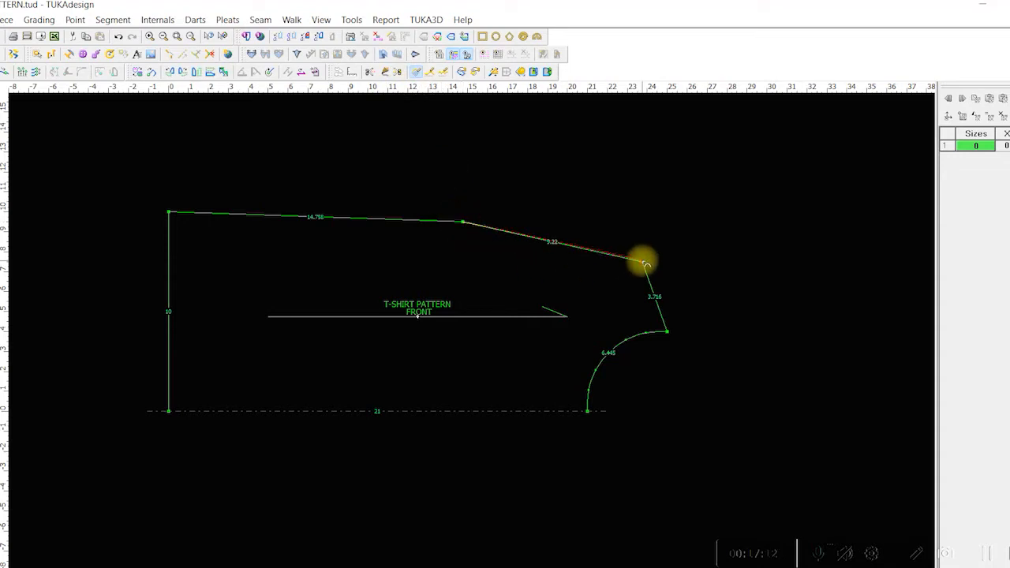
click(644, 263)
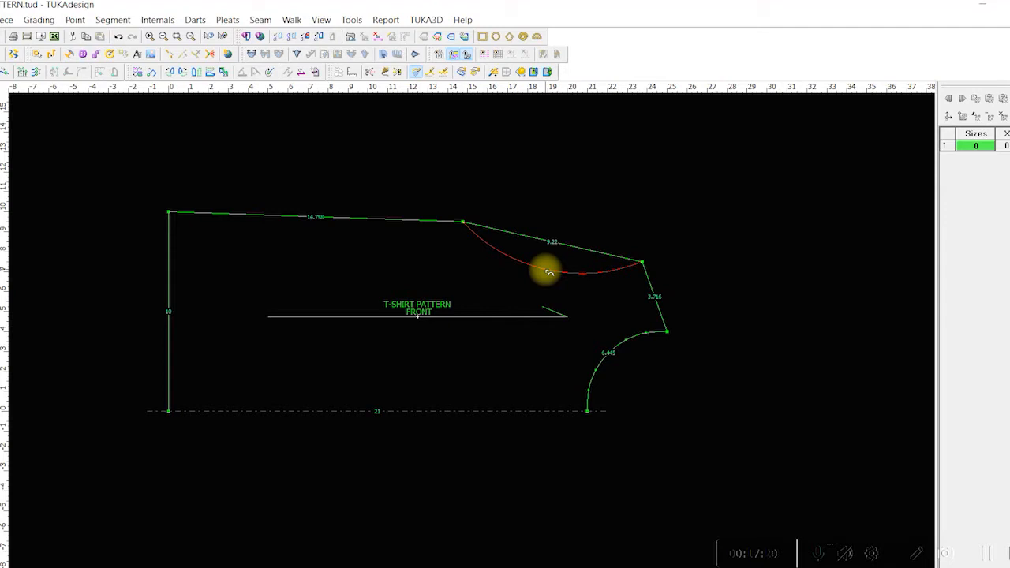
click(545, 269)
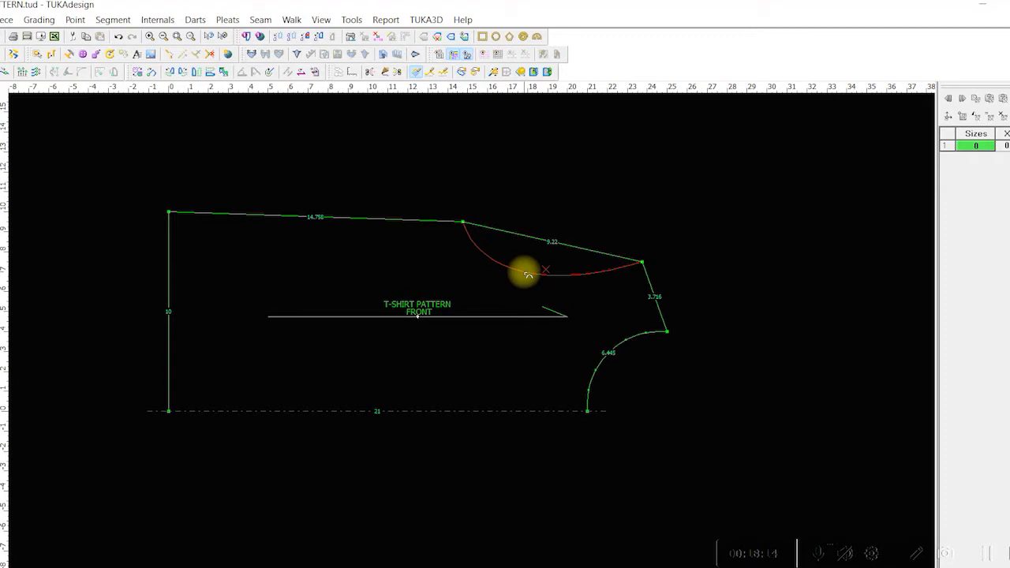
shift+click(529, 274)
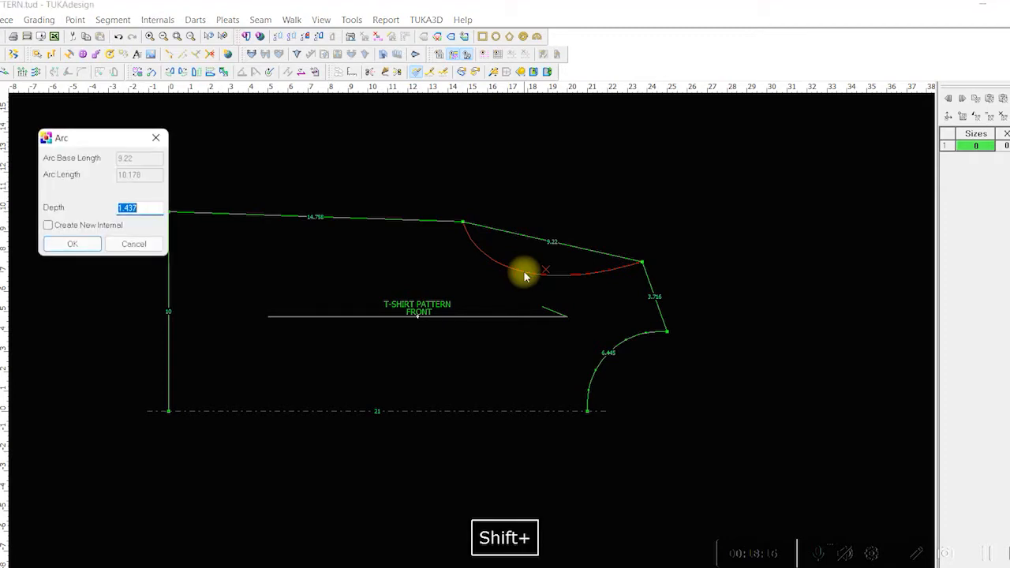
click(66, 246)
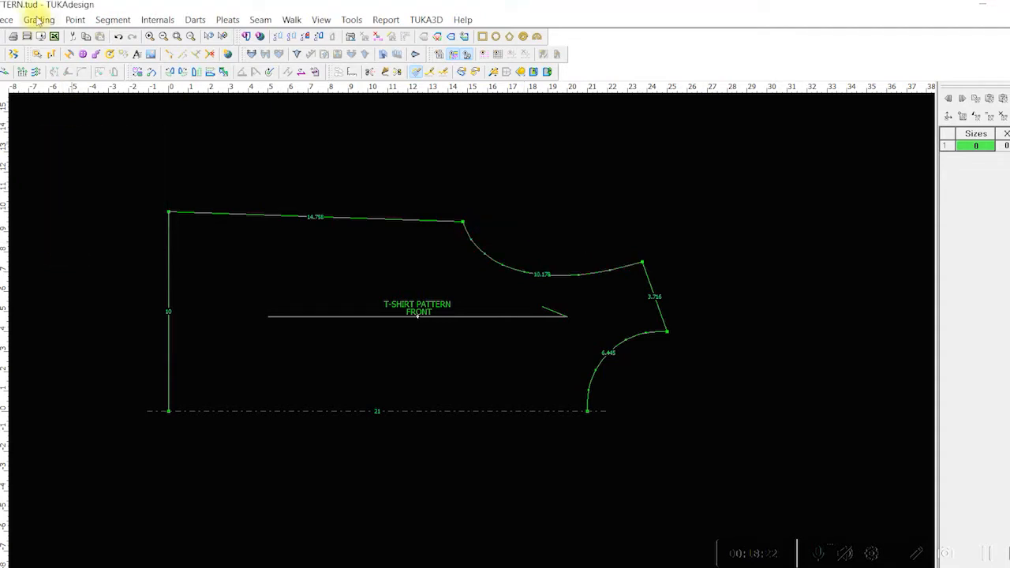
click(13, 36)
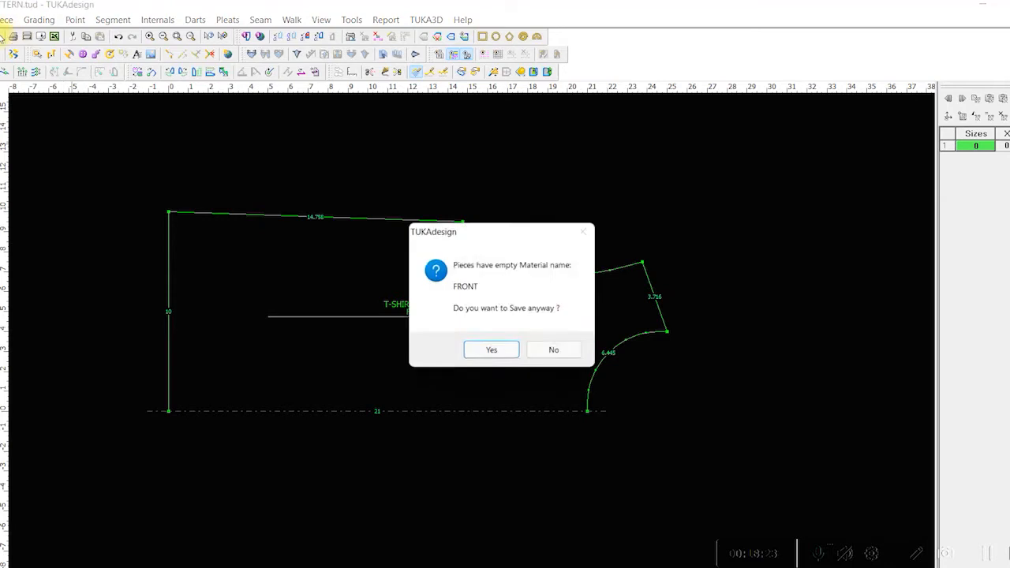
click(498, 354)
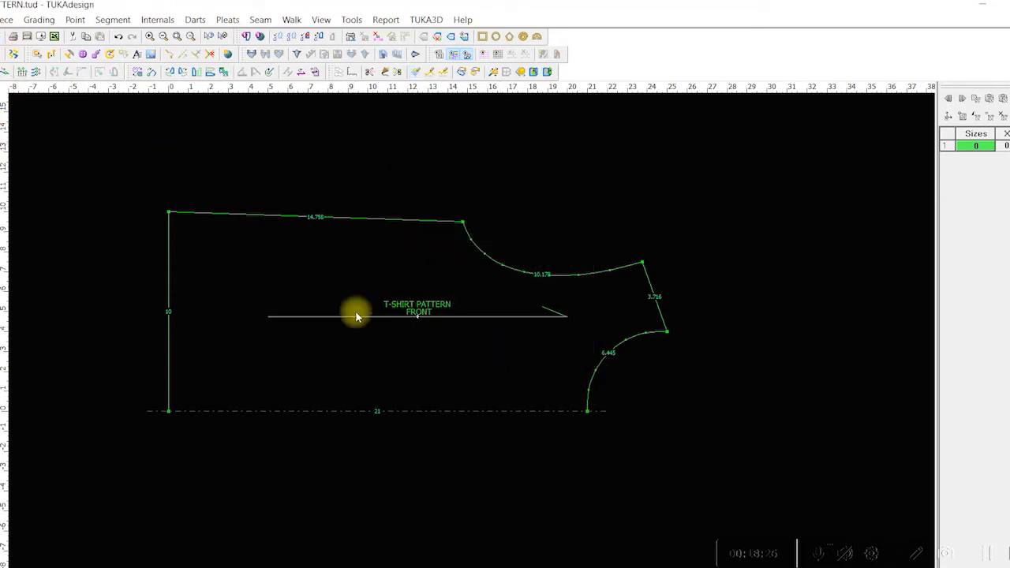
- In the FRONT piece information, set the code to T-SHIRT PATTERN and the description to CUT 1
double_click(402, 368)
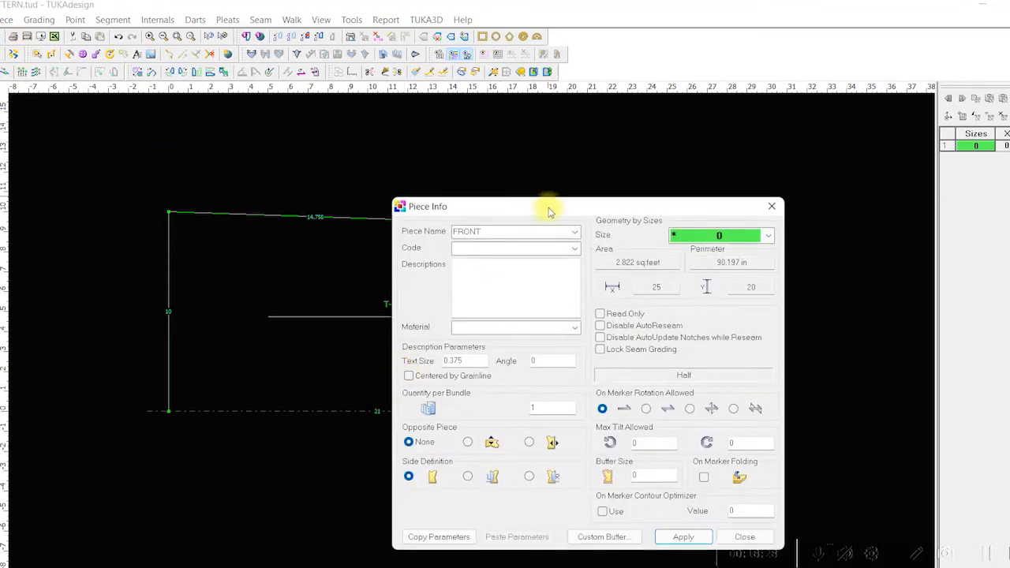
drag(548, 207, 327, 165)
click(262, 210)
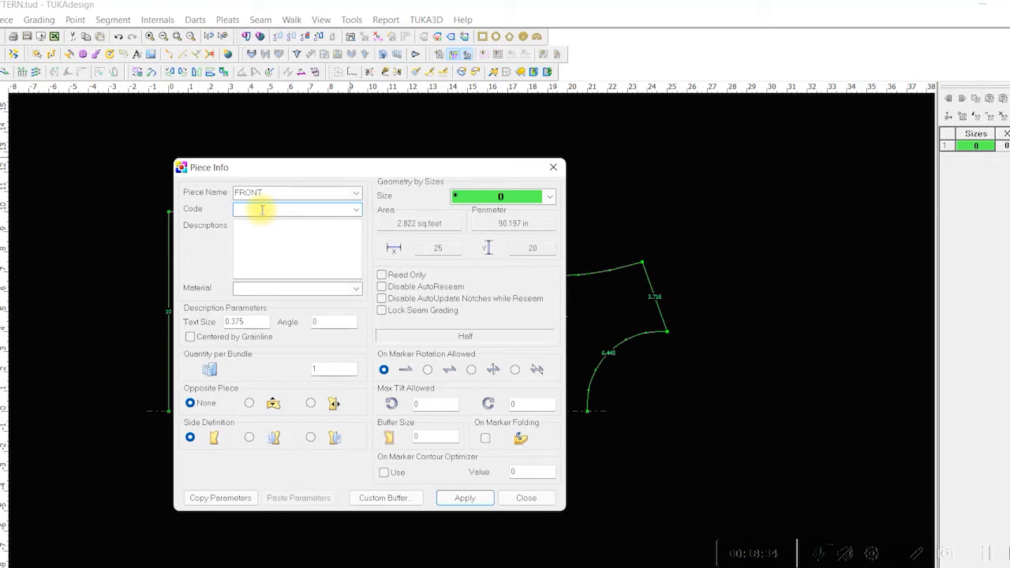
text(T-S)
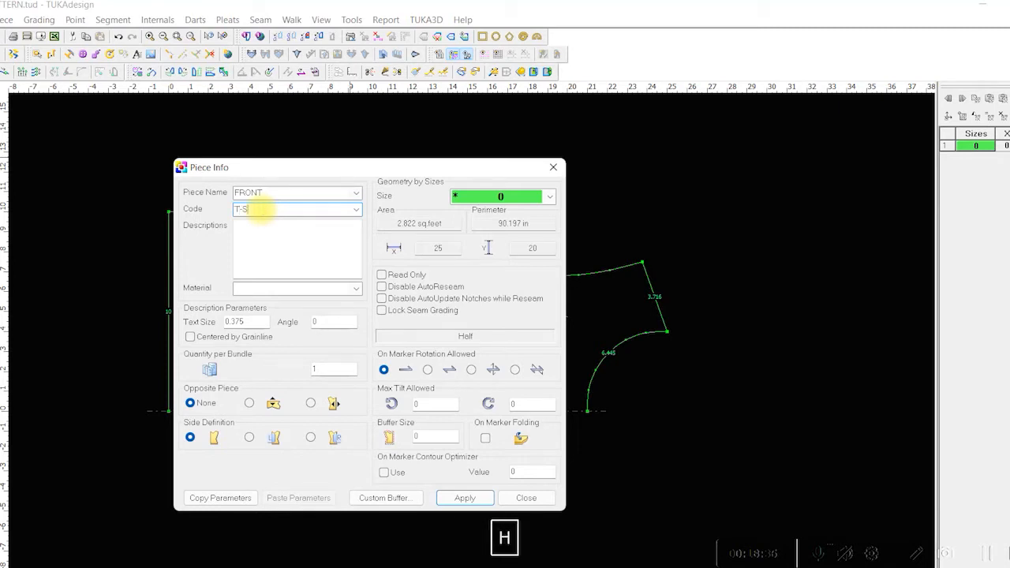
text(HIRT PATTERN)
key(Tab)
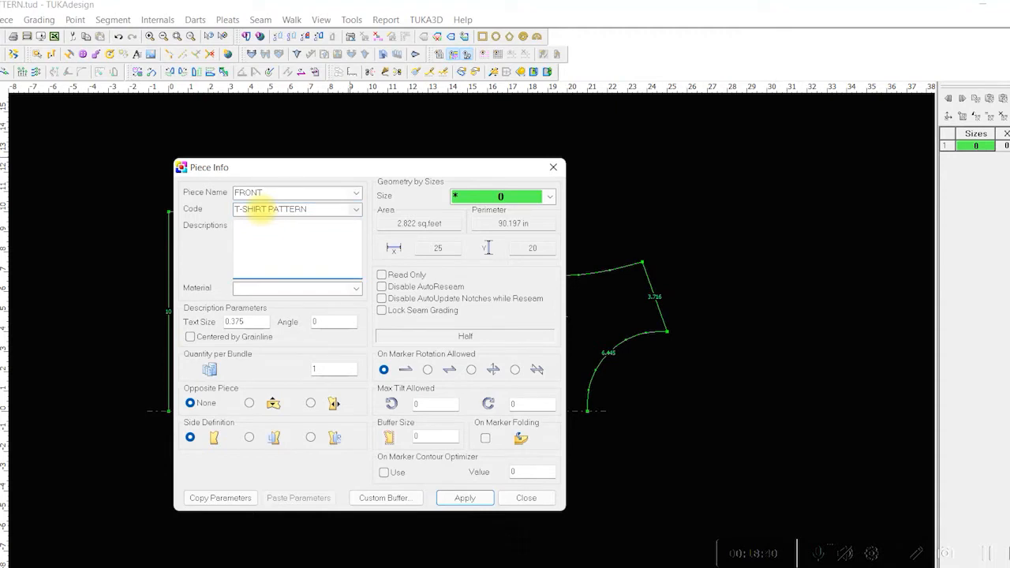
text(CUT 1 SELF)
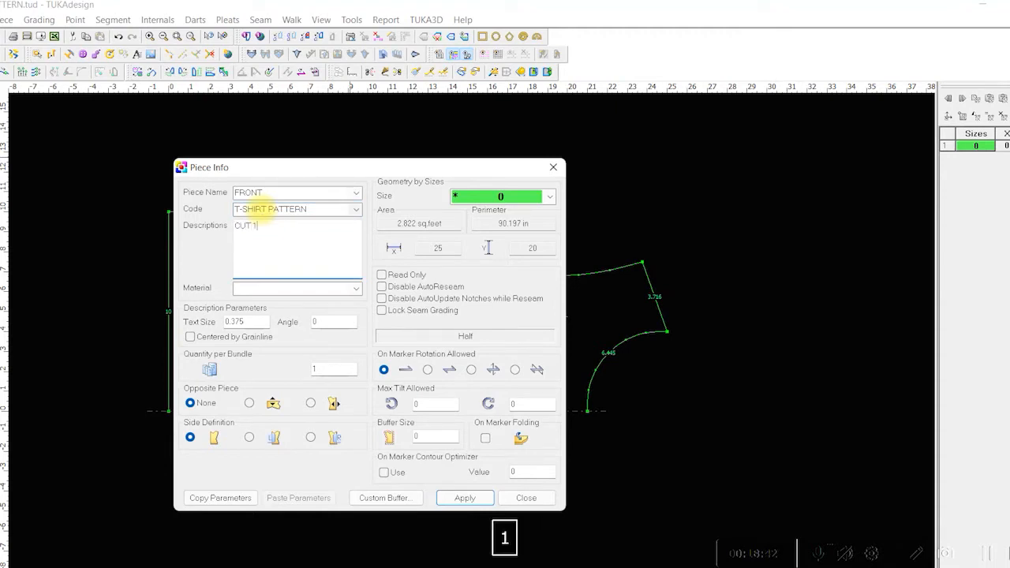
key(BackSpace)
key(BackSpace)
key(BackSpace)
key(BackSpace)
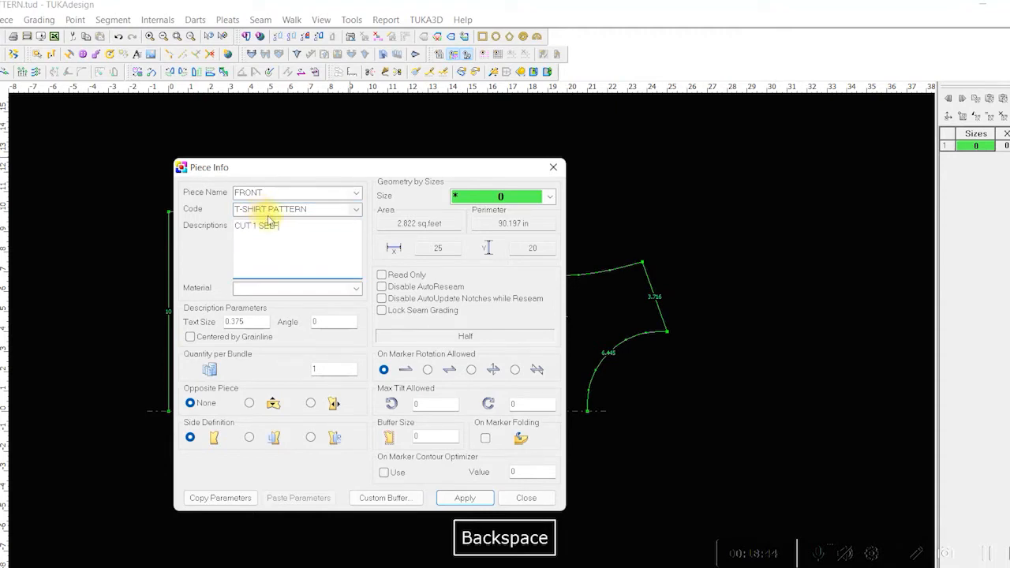
- Set the FRONT piece's material to SELF, apply the piece information, and save the pattern
click(268, 288)
text(SELF)
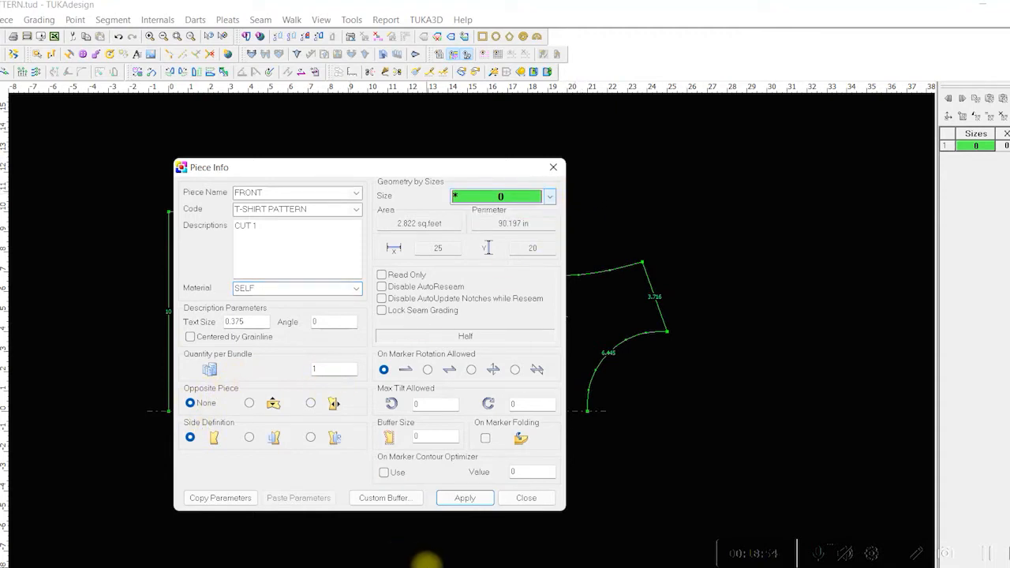
click(467, 500)
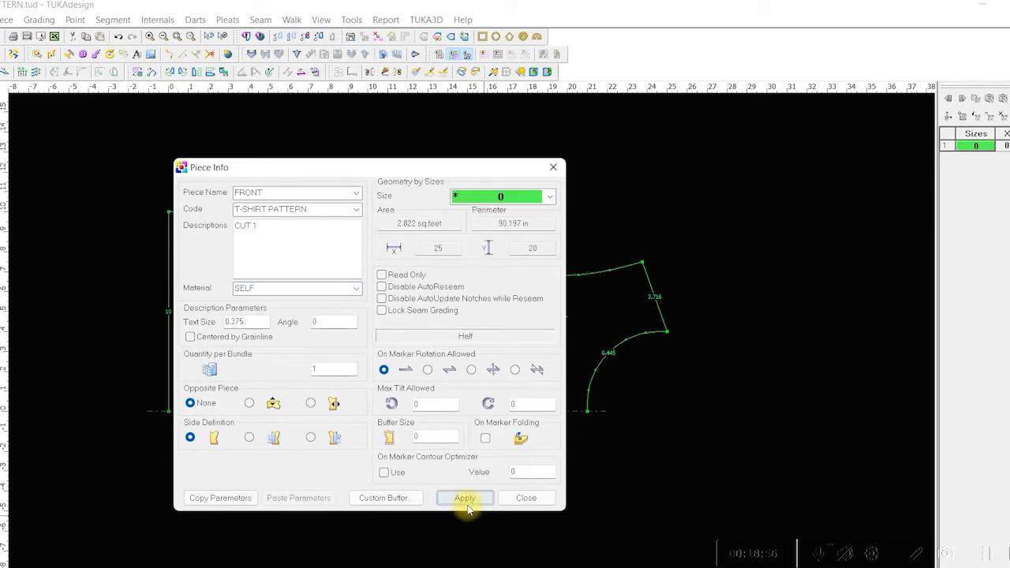
click(524, 498)
key(ctrl+s)
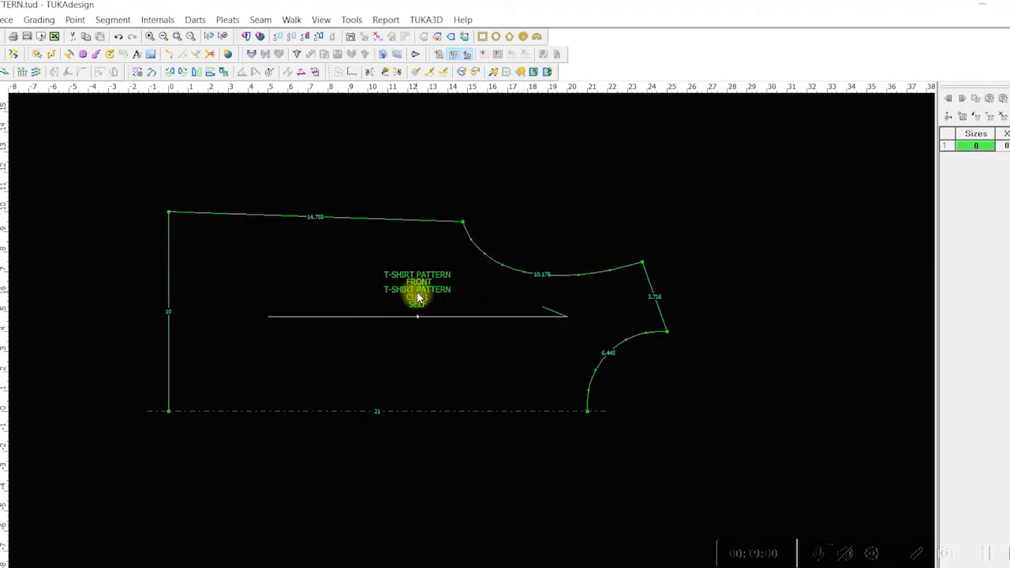
key(ctrl+s)
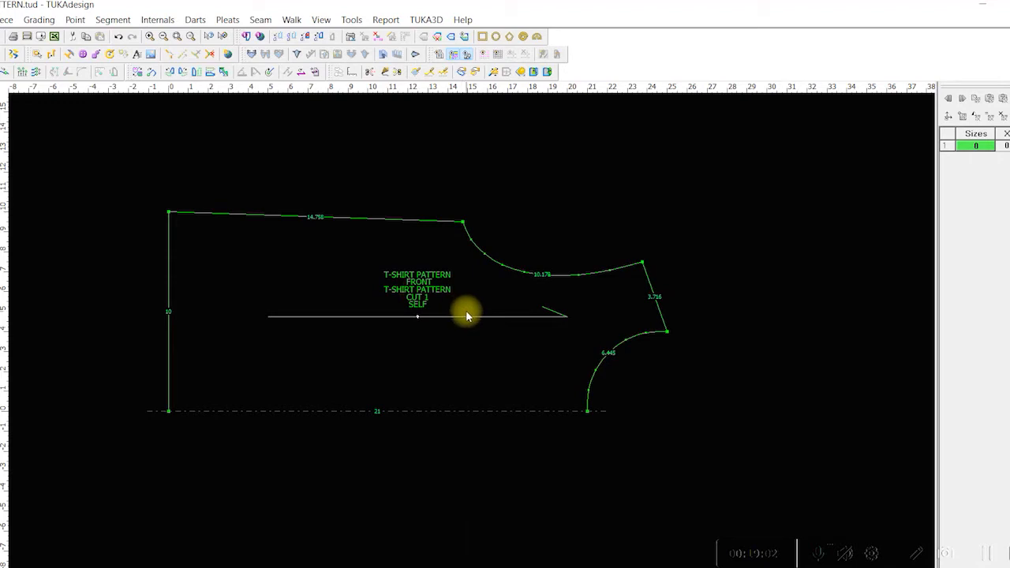
- Rename the base size to M (8-10) in the grading sizes
click(38, 20)
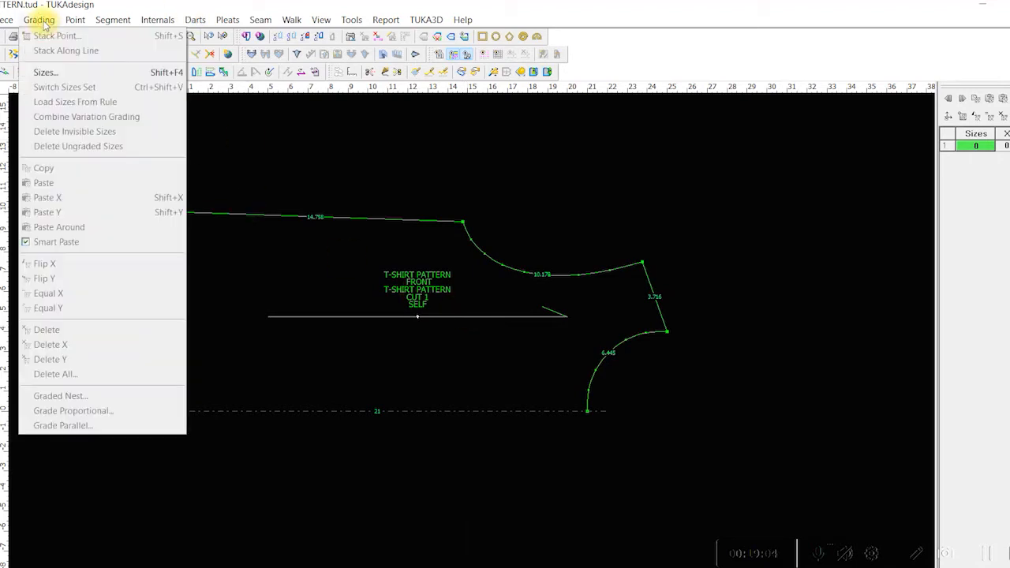
click(45, 72)
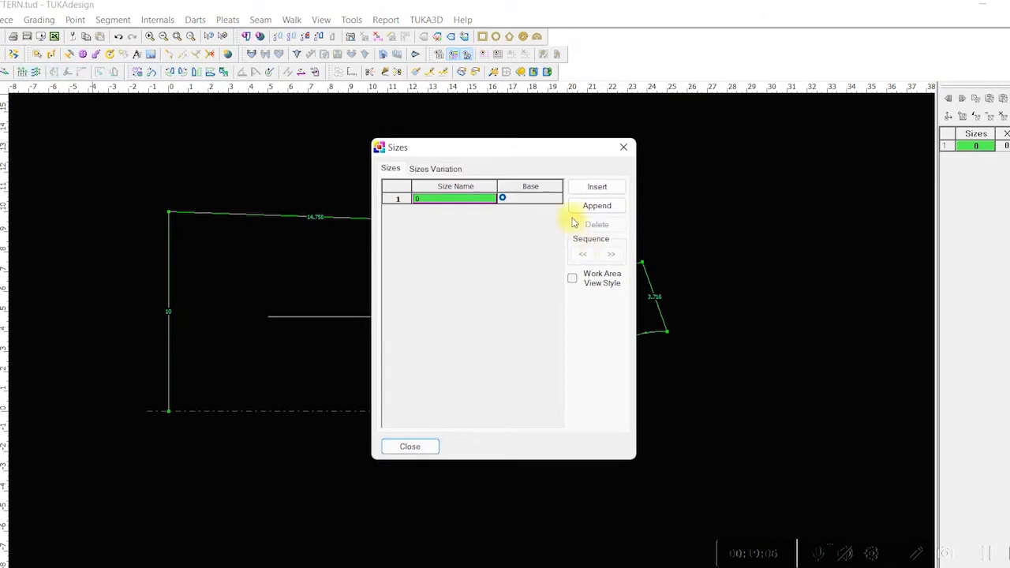
click(418, 198)
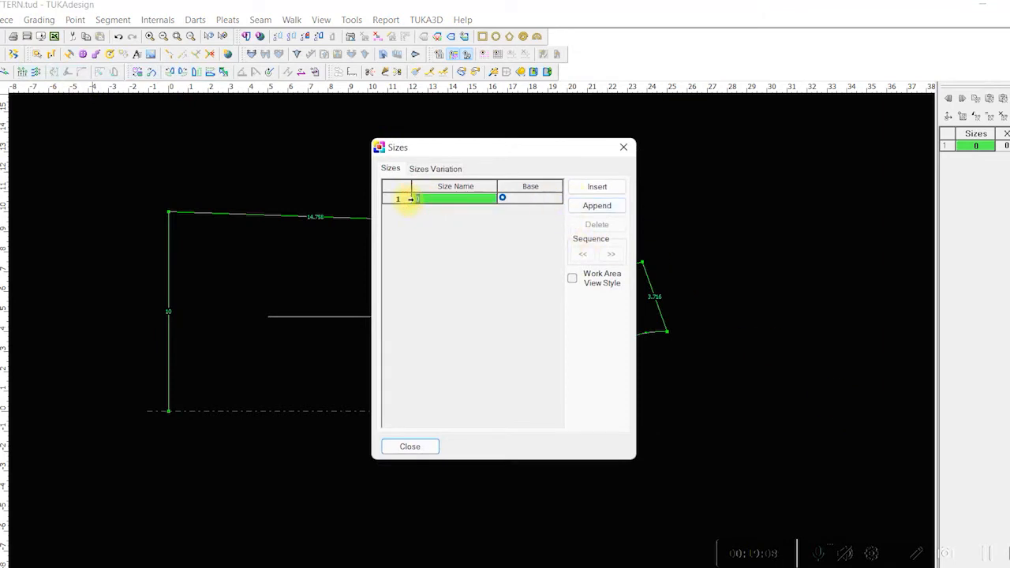
text(M (6-)
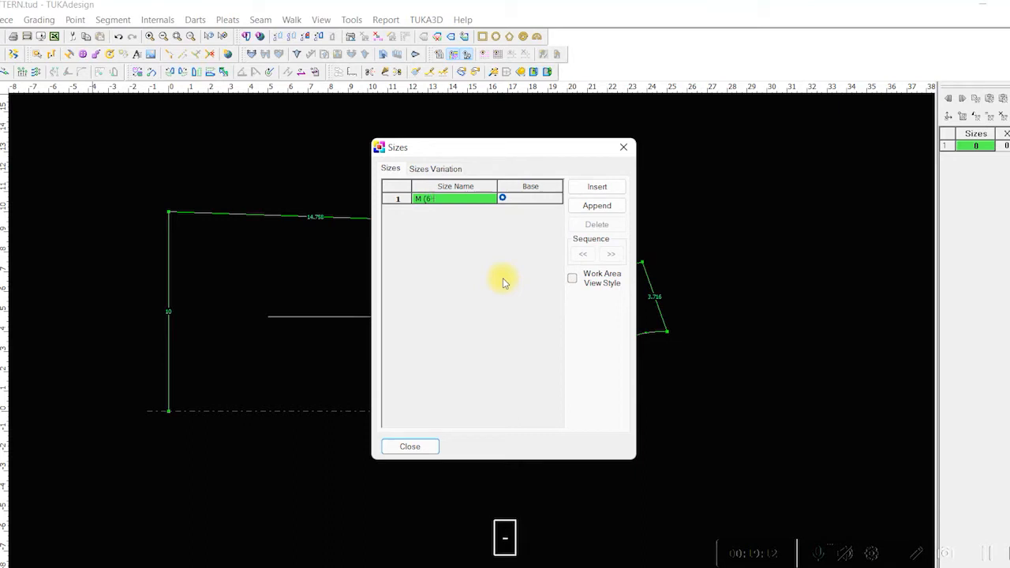
key(BackSpace)
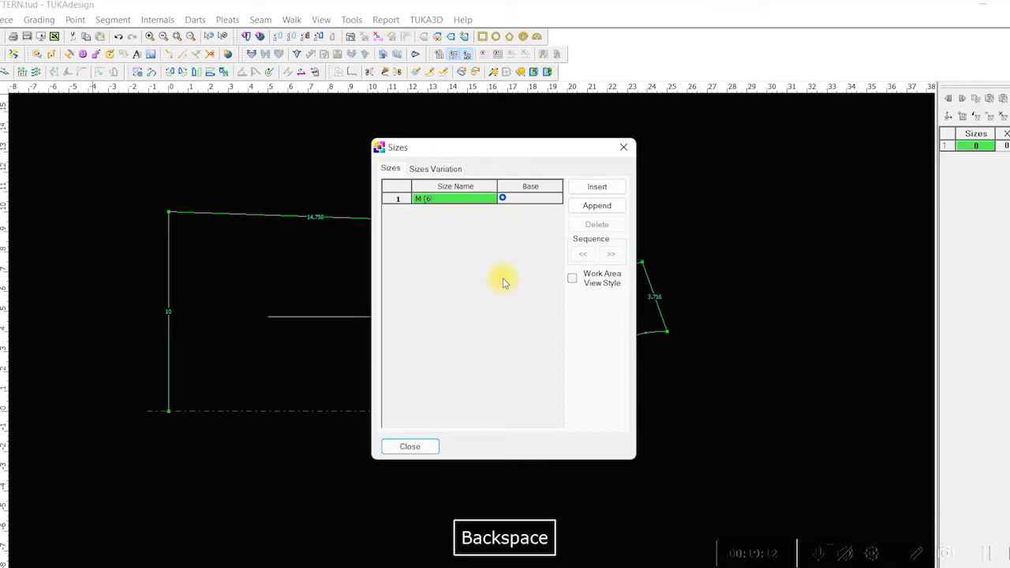
text(8-10))
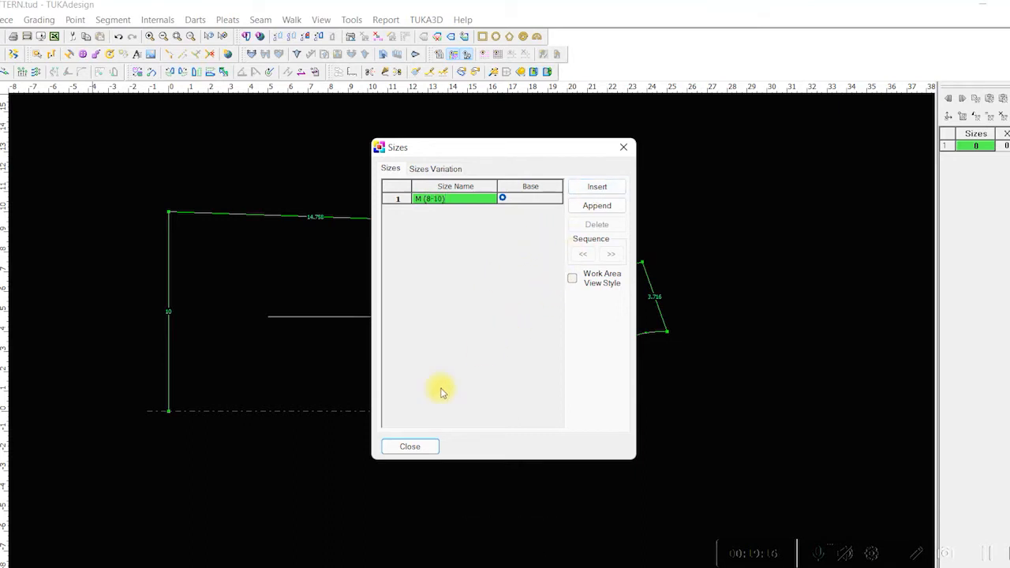
click(410, 447)
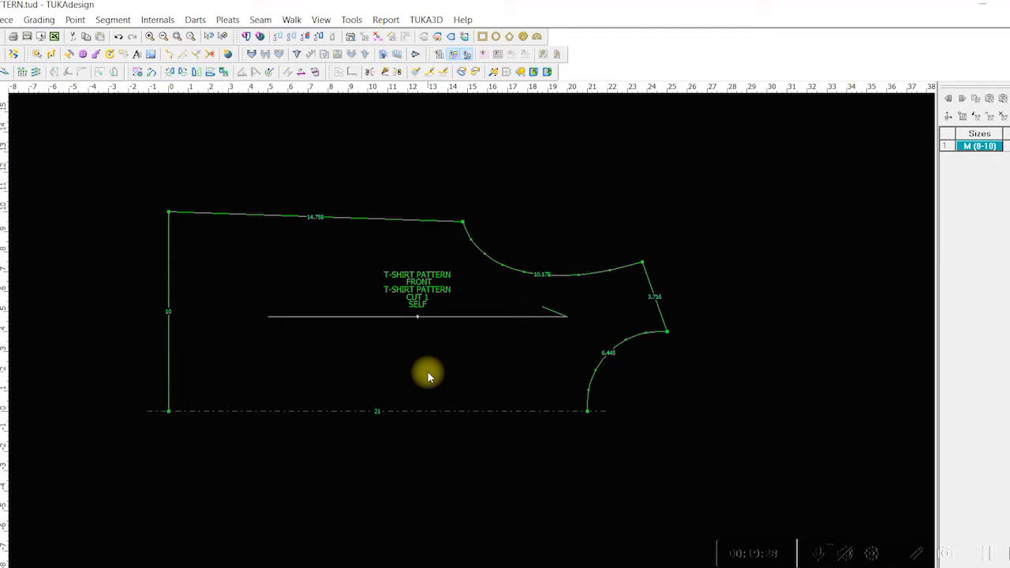
- Move the FRONT piece lower in the work area, then copy and paste it to make a duplicate above it
drag(379, 338, 390, 413)
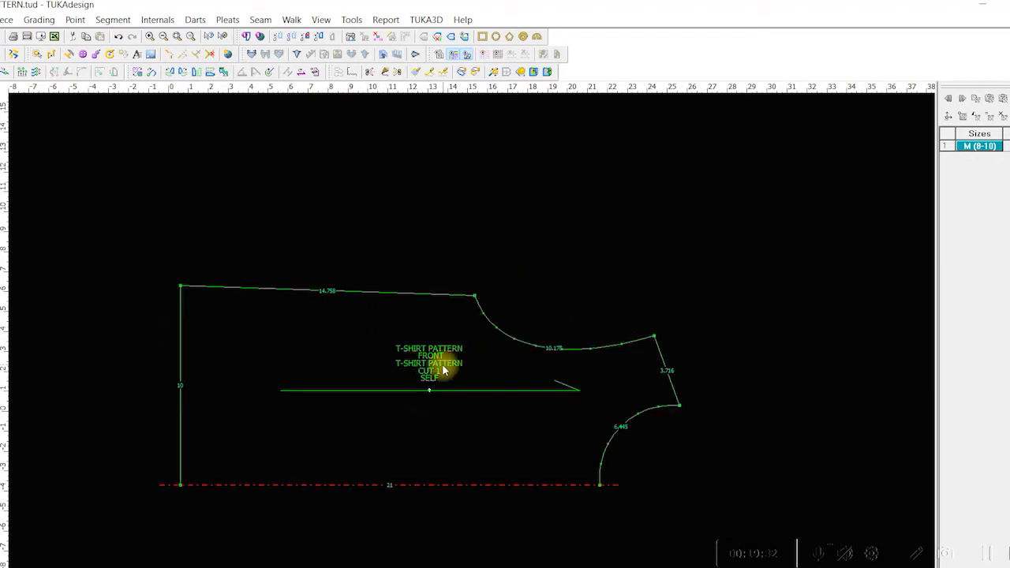
drag(381, 329, 367, 311)
key(ctrl+c)
key(ctrl+v)
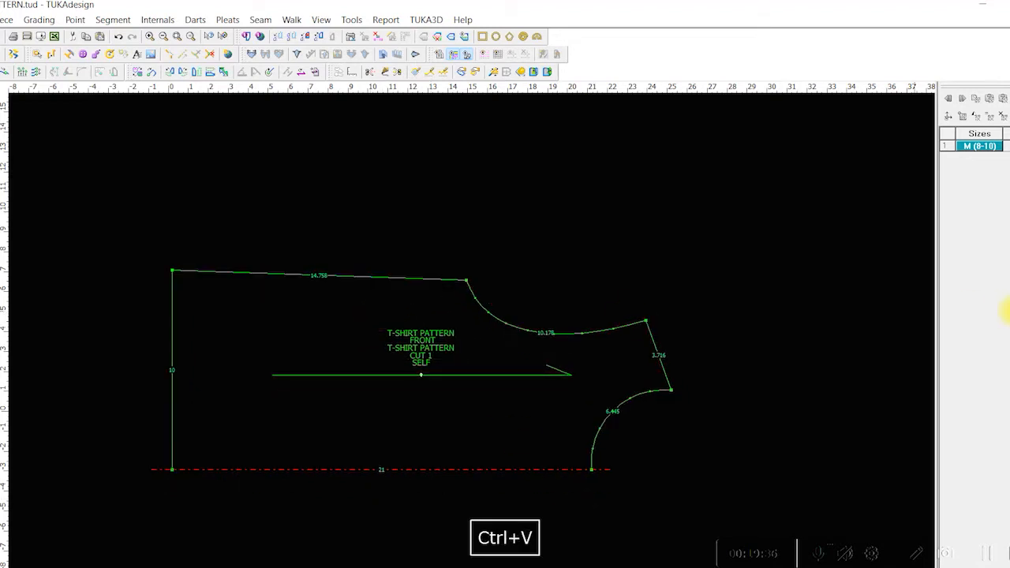
drag(495, 310, 421, 199)
- Rename the duplicated piece as BACK in its piece information
double_click(426, 202)
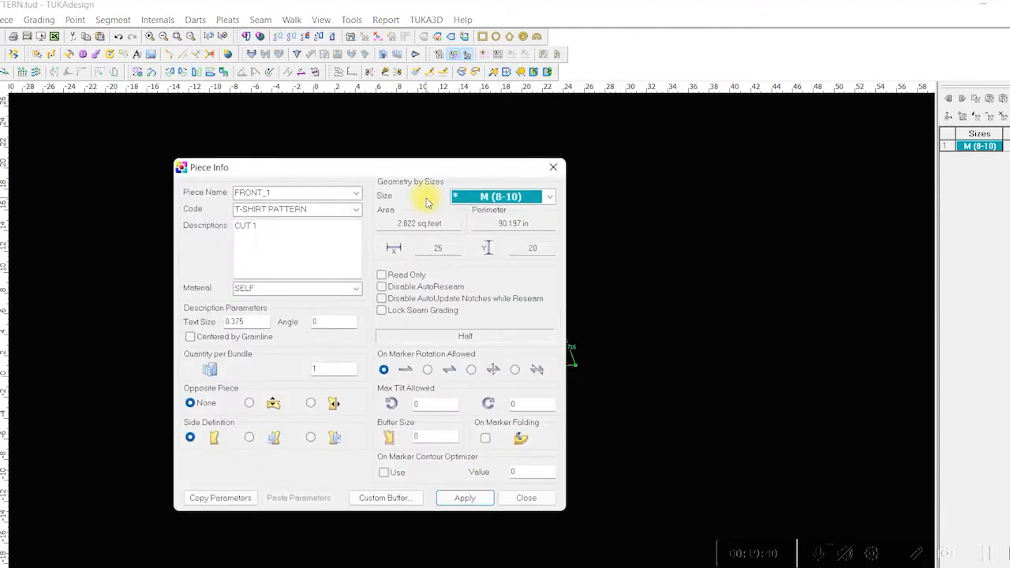
double_click(286, 192)
text(BACK)
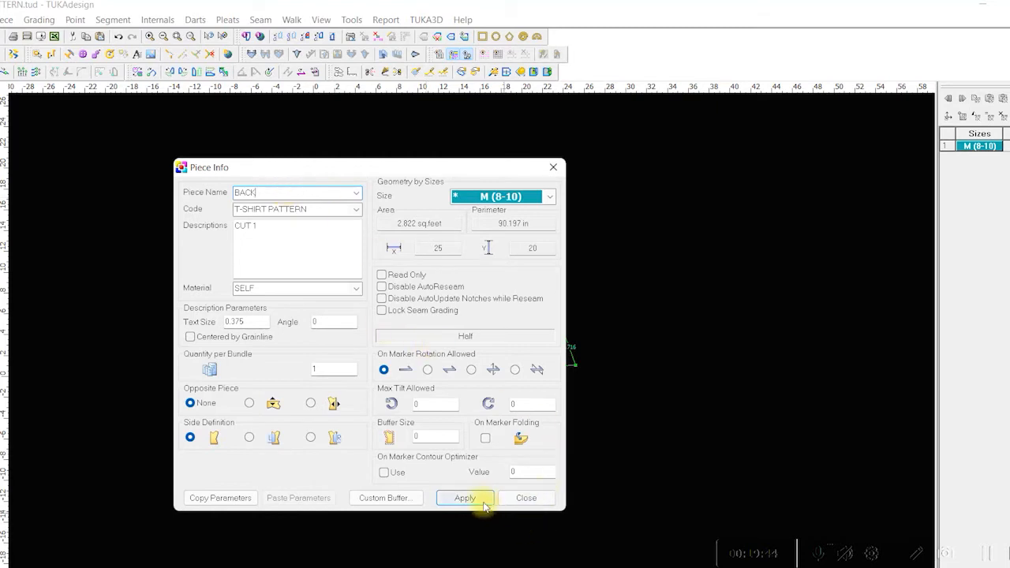
click(521, 497)
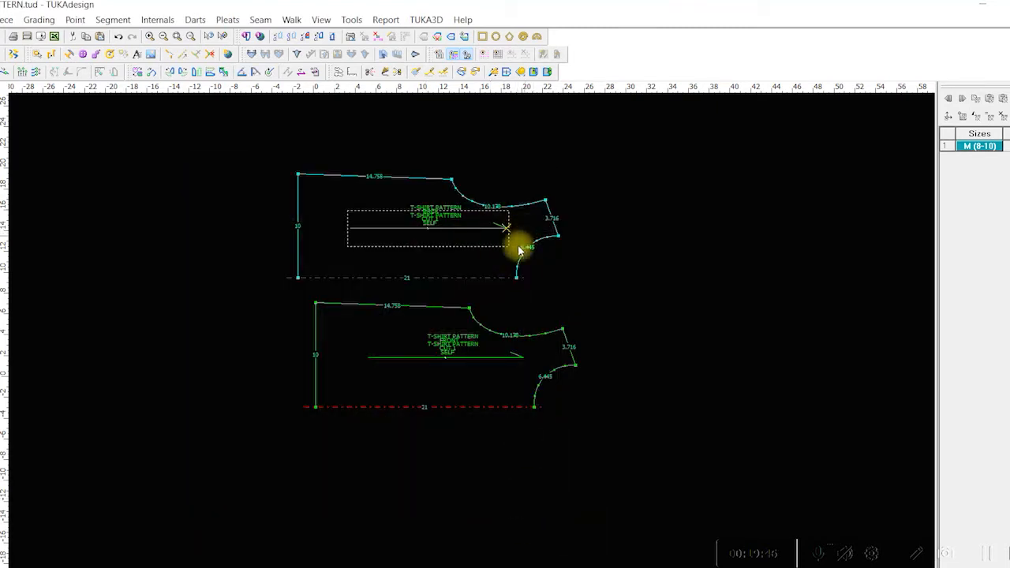
- Arrange the two pieces in the work area with BACK placed directly above FRONT
click(513, 264)
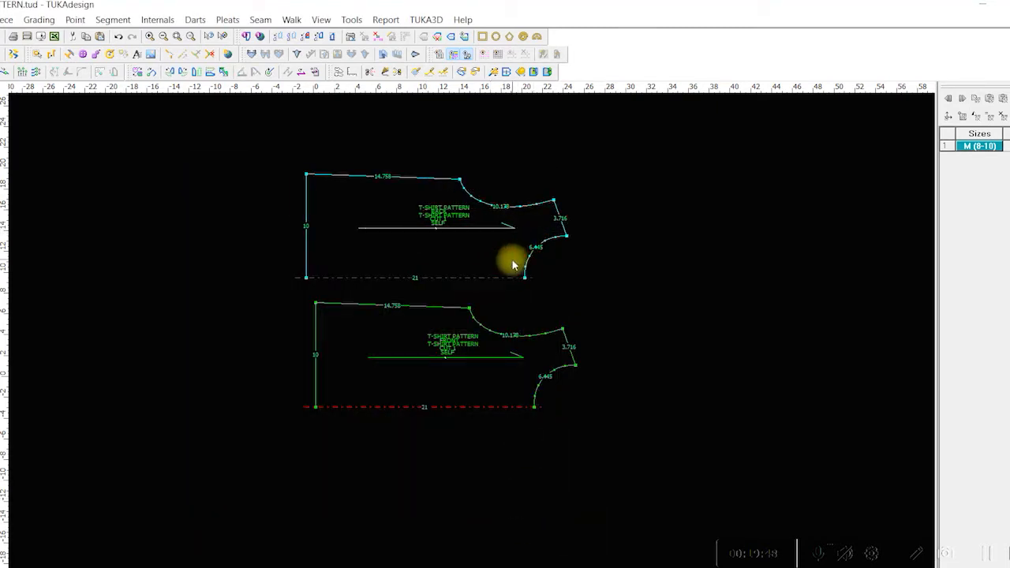
click(459, 353)
click(437, 393)
click(440, 188)
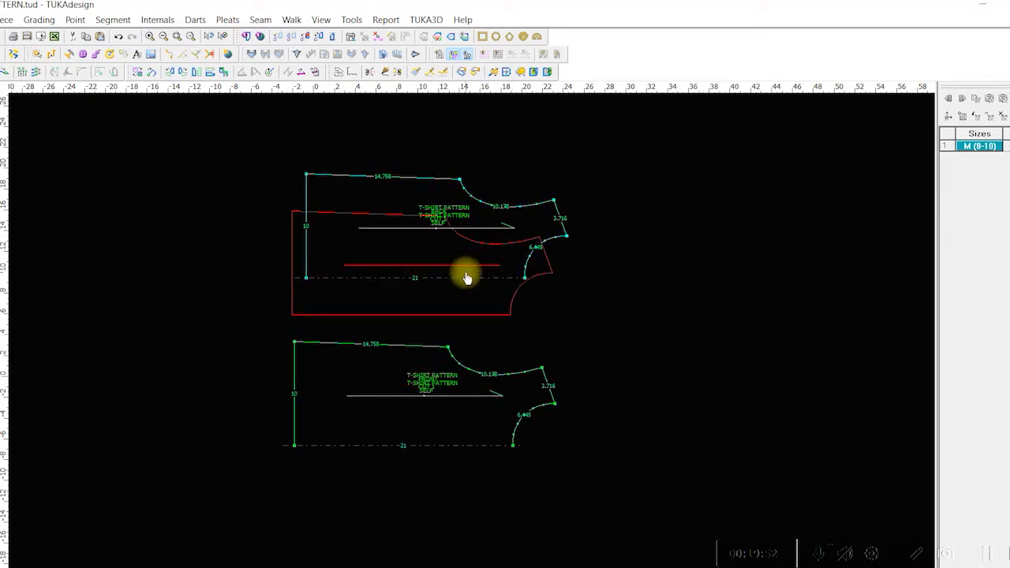
click(463, 273)
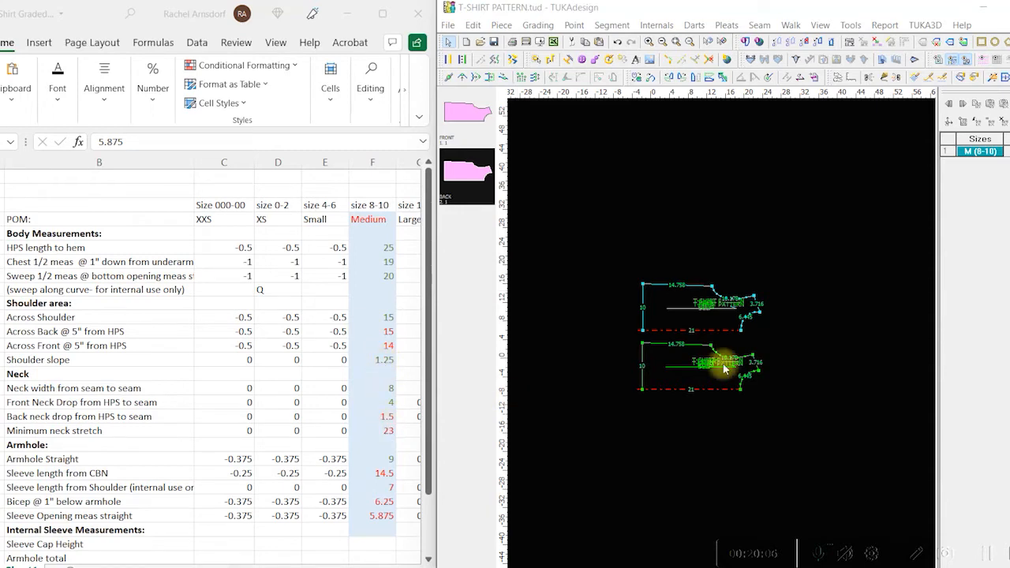
- Move the BACK piece's center neck point and adjacent neckline points by X 2.5 with Multi Move to raise the back neck
scroll(724, 369, up, 5)
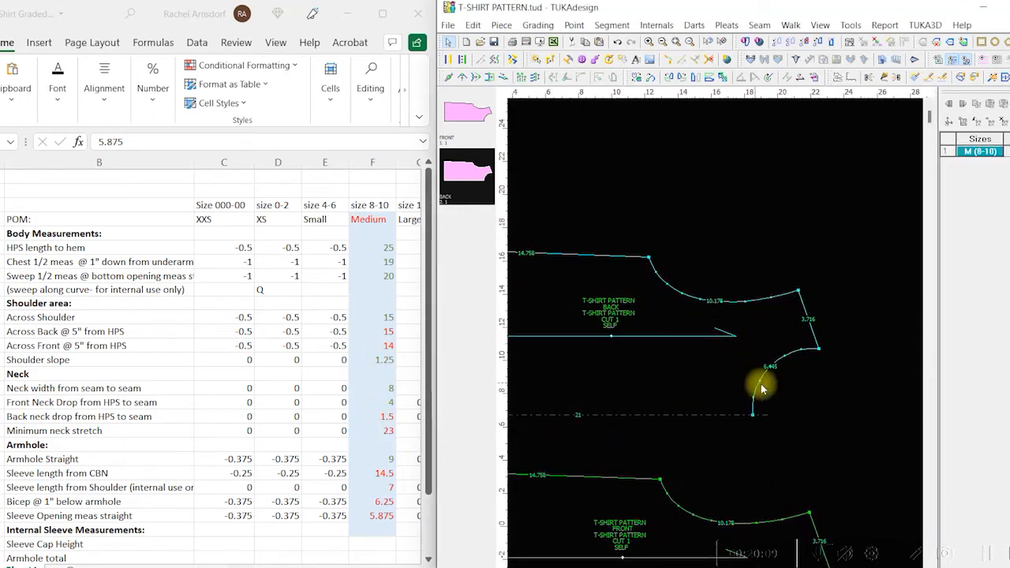
scroll(721, 339, down, 2)
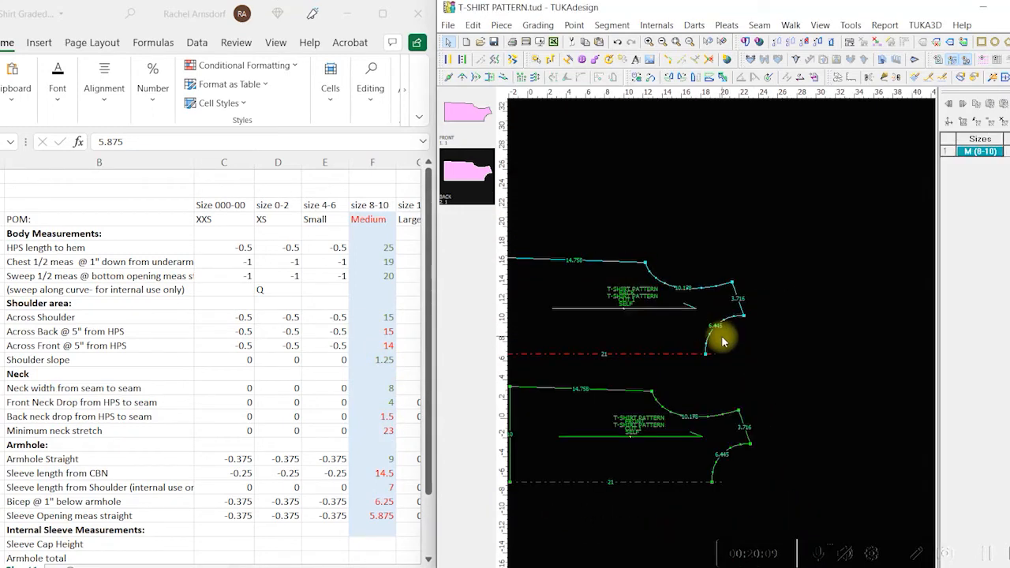
click(534, 79)
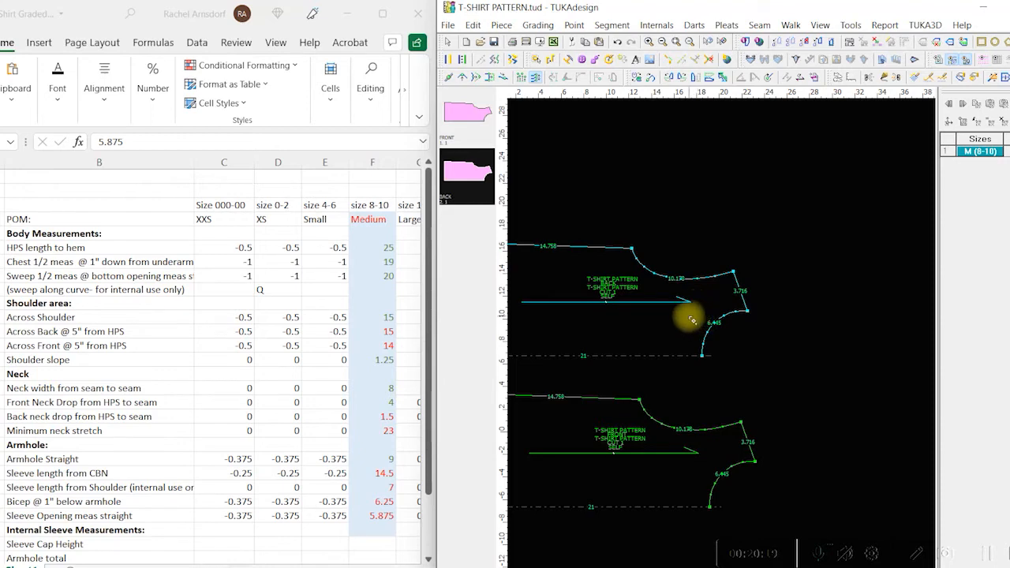
drag(684, 315, 721, 396)
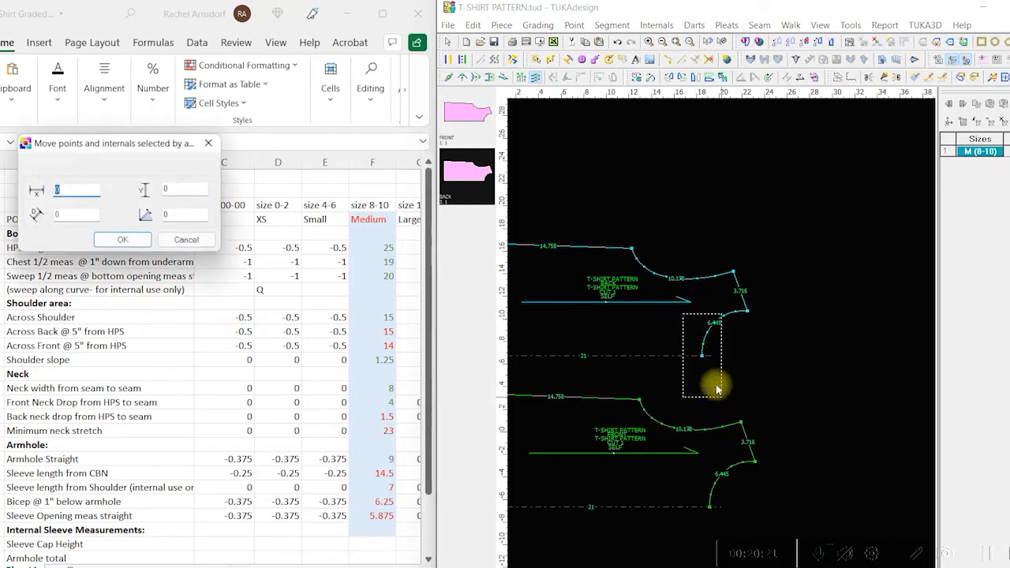
text(2.5)
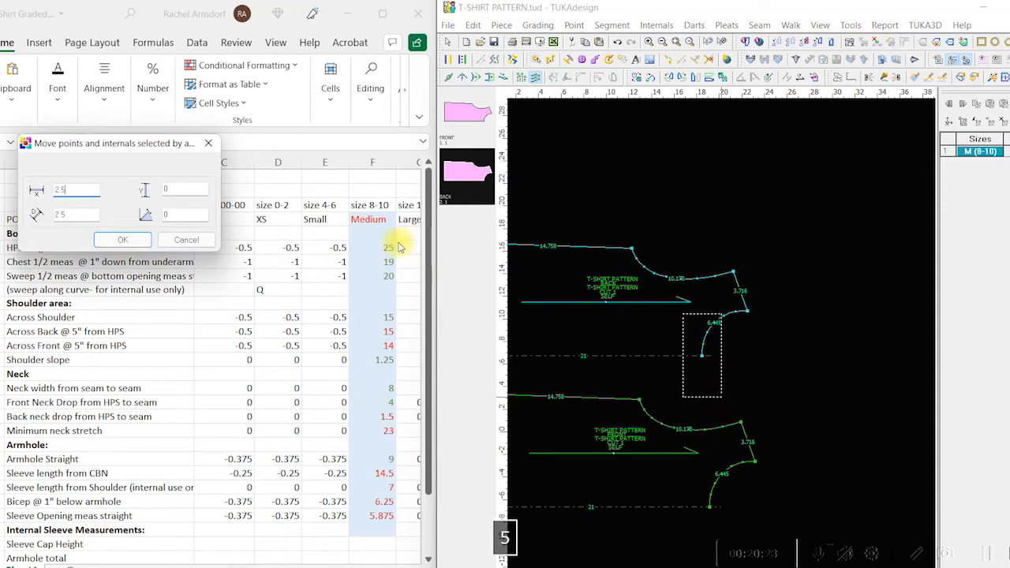
click(123, 240)
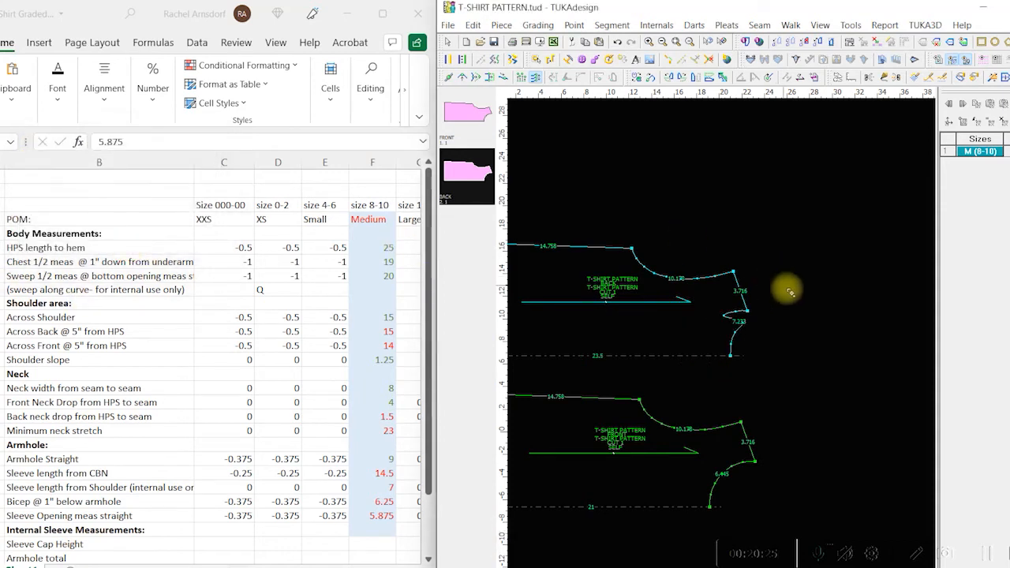
scroll(731, 349, down, 2)
scroll(724, 343, up, 3)
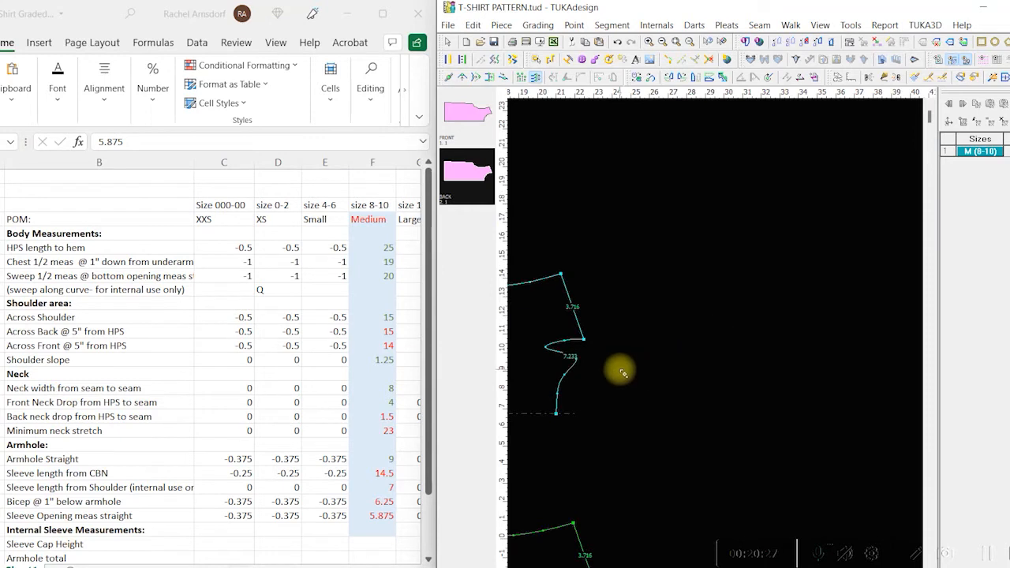
- Redraw the BACK neckline as a smooth arc from center back neck to the high point shoulder, with a depth of 0.845
key(Home)
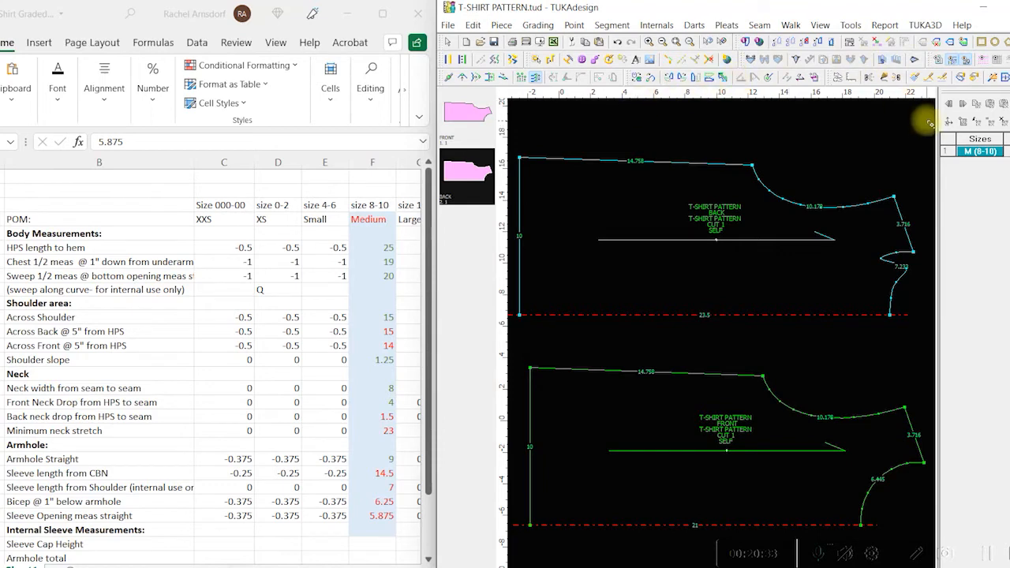
click(916, 77)
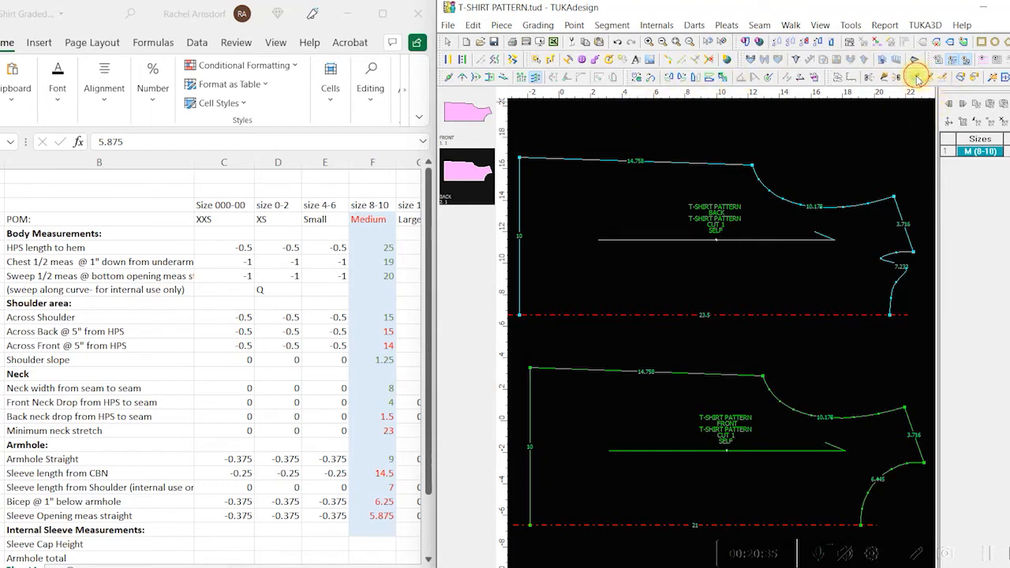
click(900, 304)
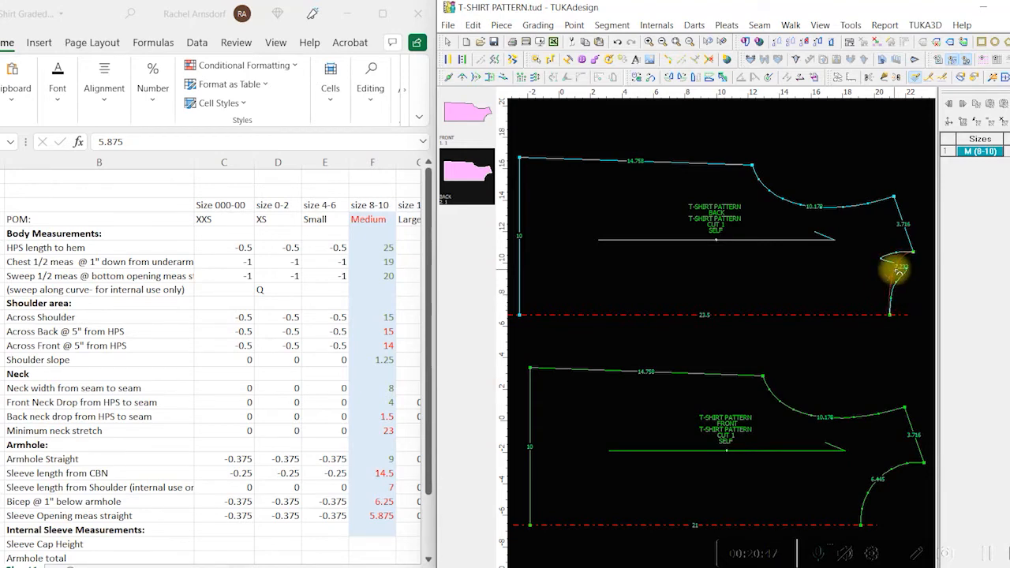
click(900, 271)
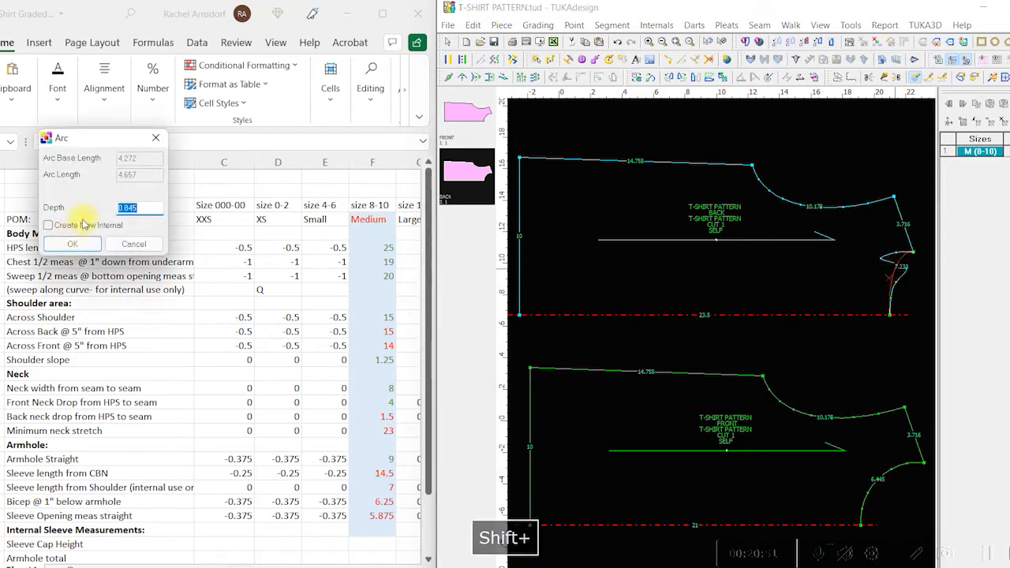
click(76, 244)
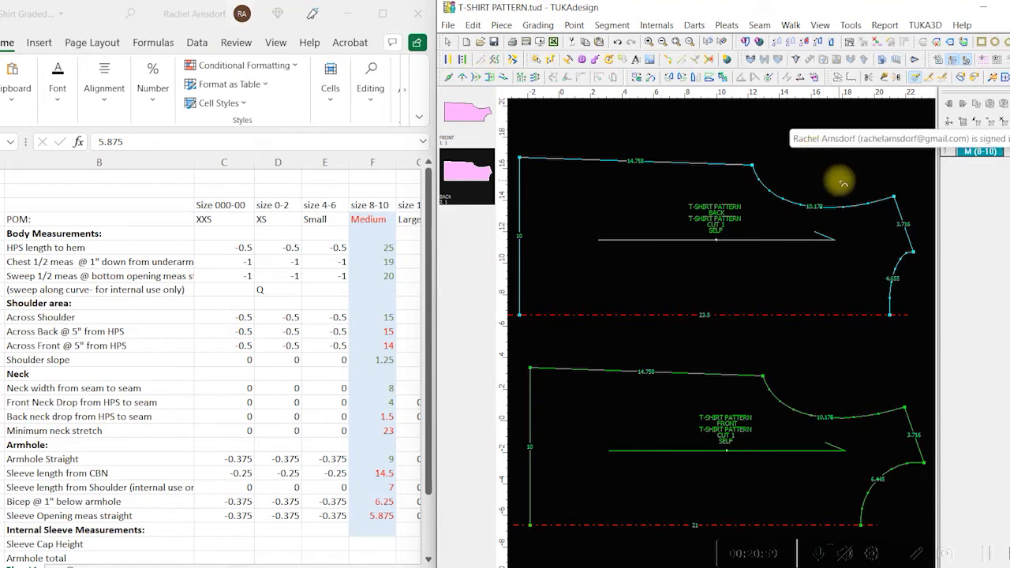
- Redraw the BACK armhole as a shallower arc between the underarm point and the shoulder point, shaping the curve freehand
click(917, 78)
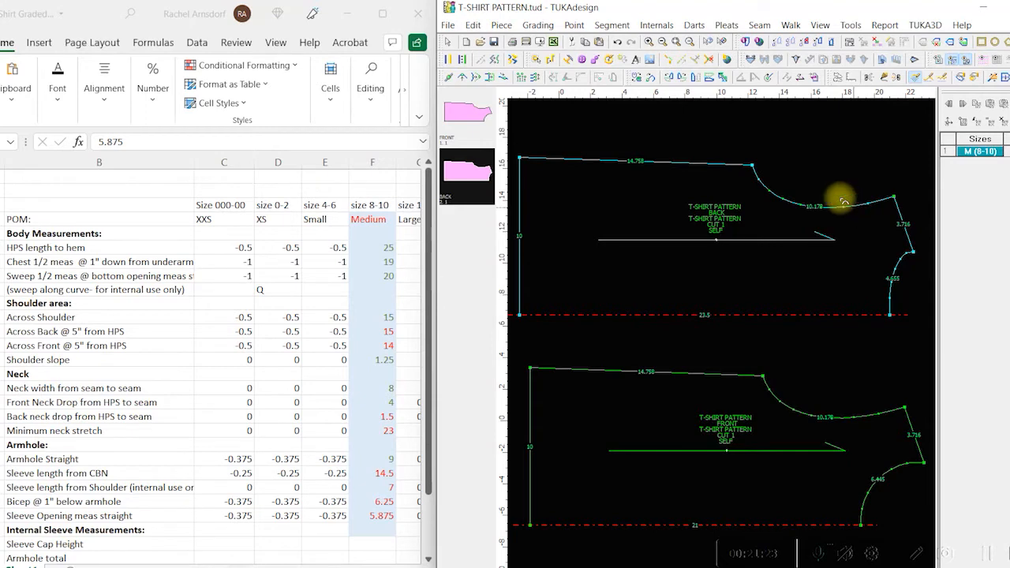
click(916, 77)
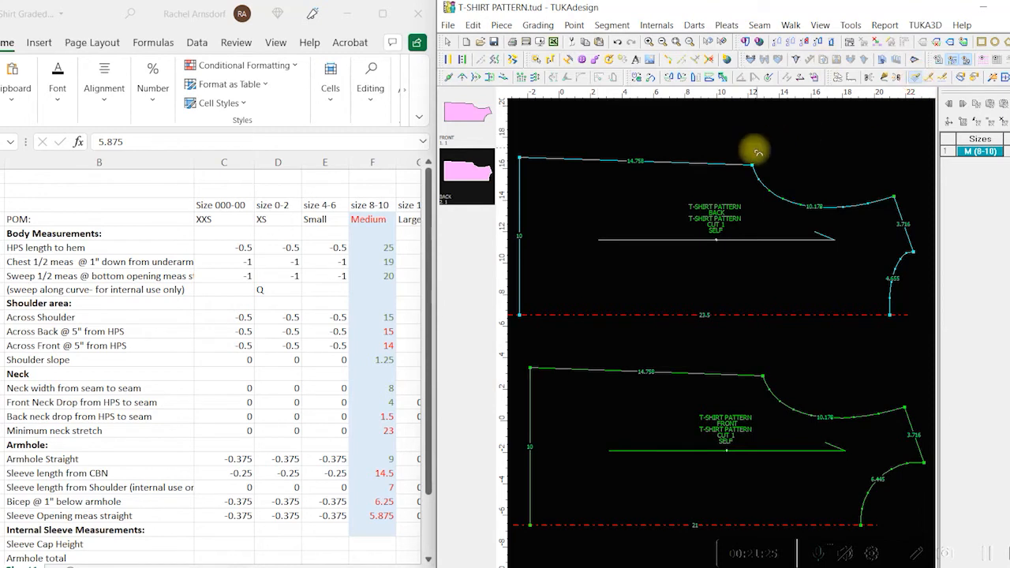
click(893, 196)
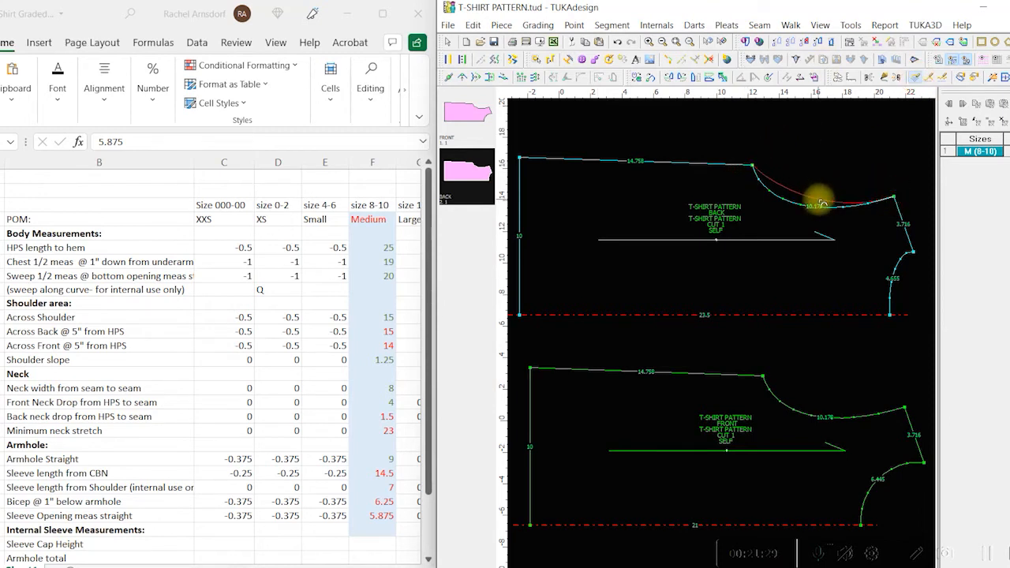
click(819, 200)
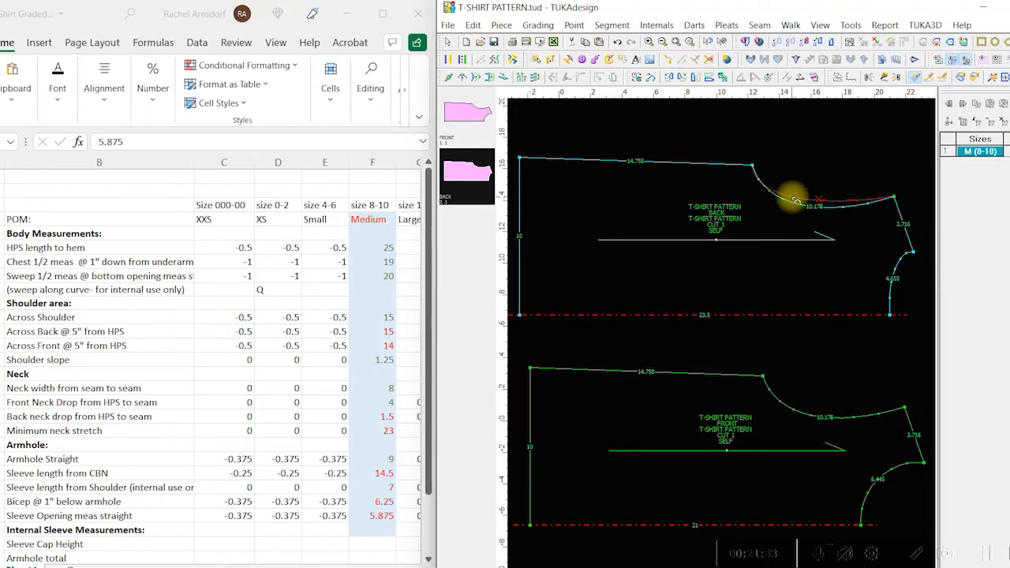
shift+click(794, 199)
key(Return)
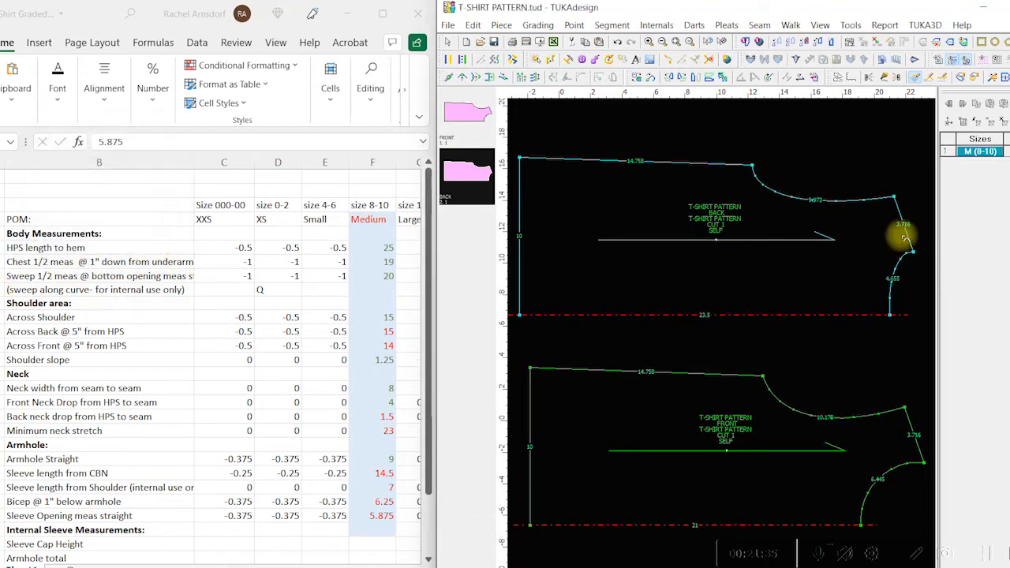
- Save the T-shirt pattern file
scroll(653, 334, up, 3)
scroll(721, 339, down, 5)
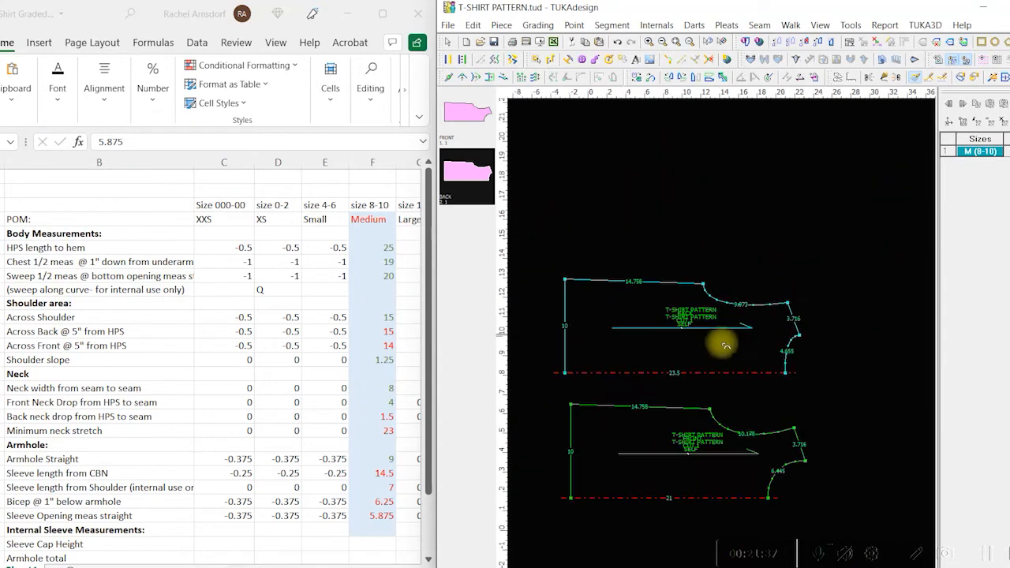
click(495, 45)
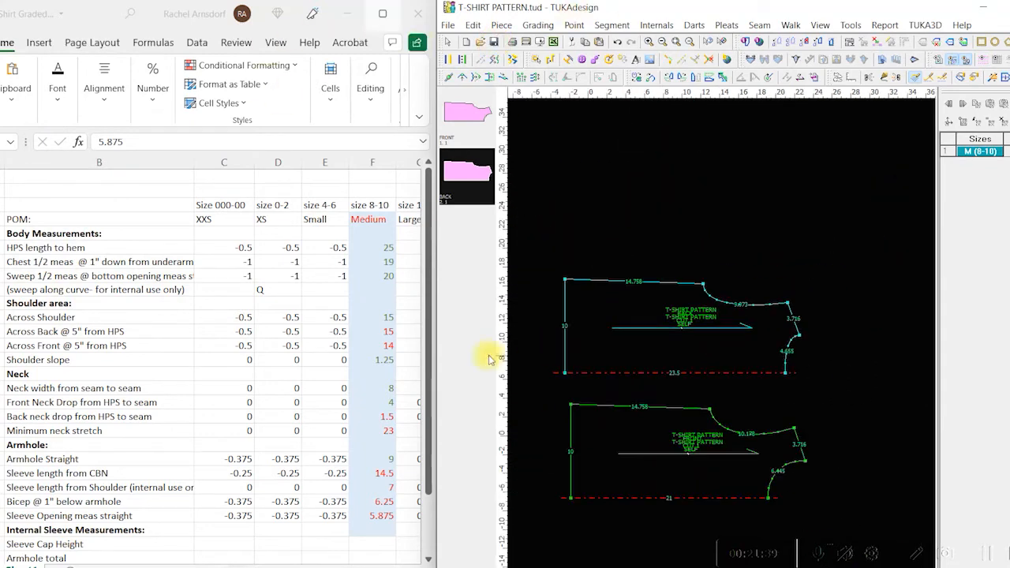
- In the Excel spec sheet, mark the Medium back neck drop value as completed by changing its font color to green
click(385, 335)
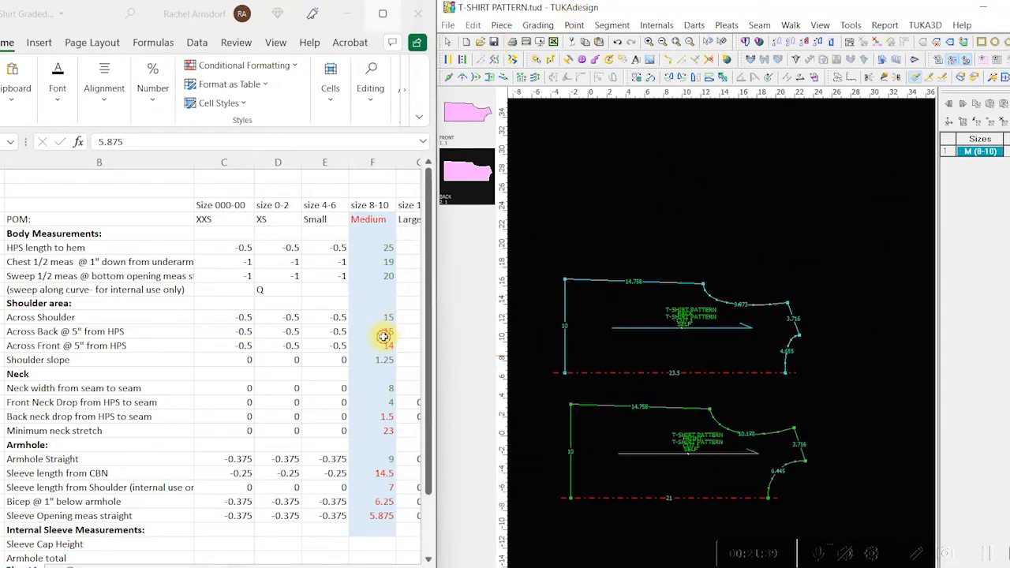
click(383, 471)
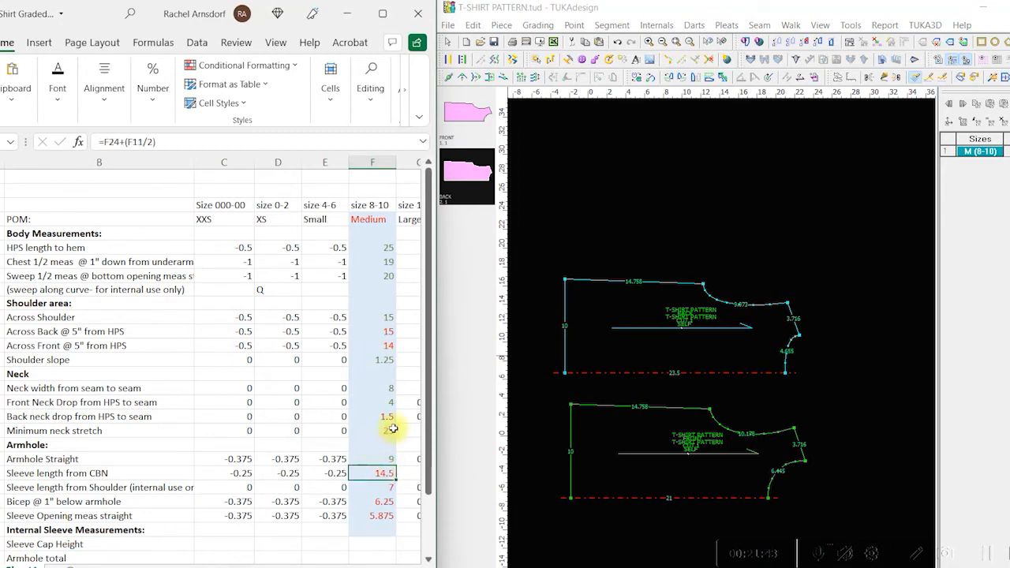
drag(385, 403, 387, 388)
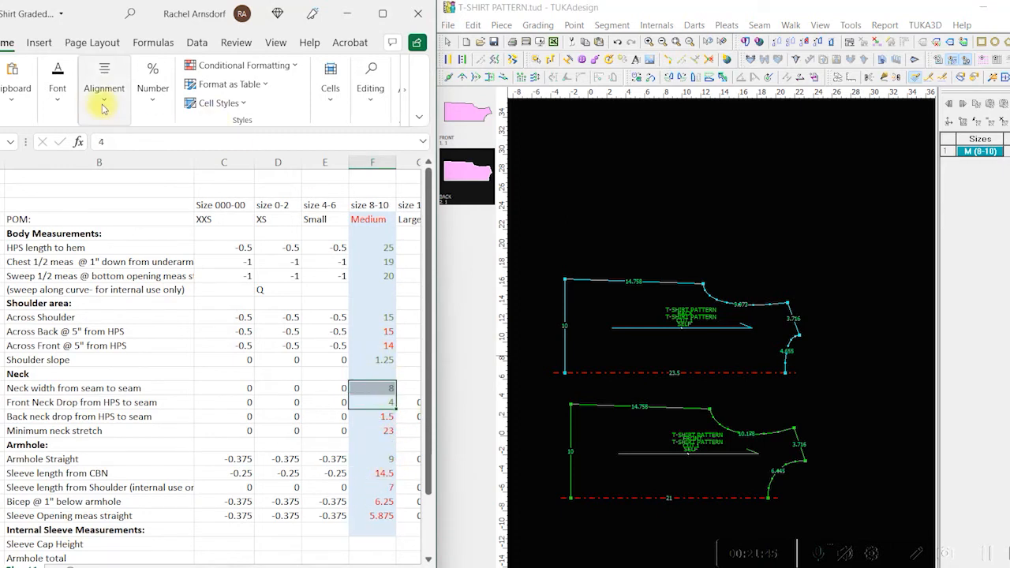
click(370, 417)
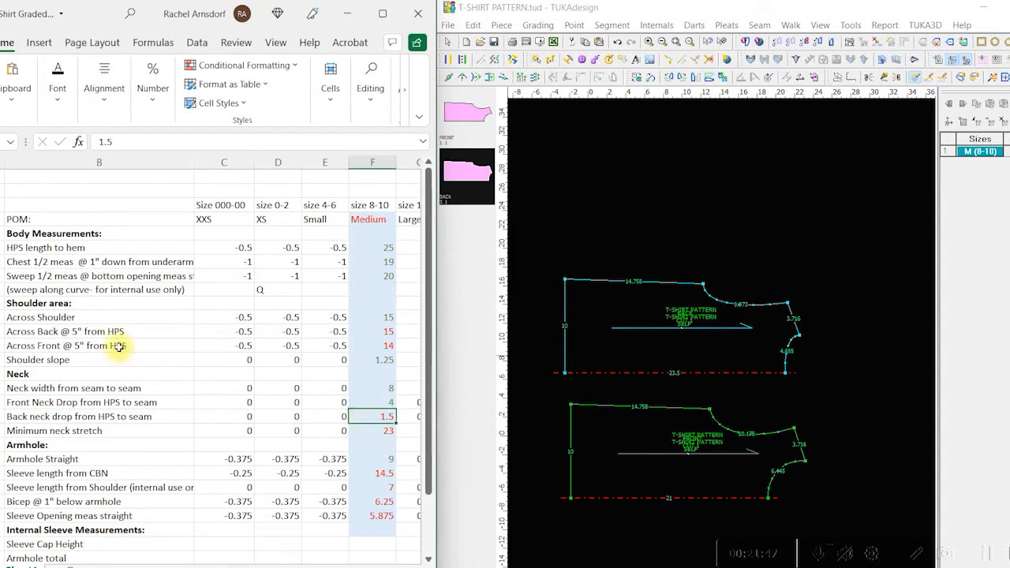
click(60, 98)
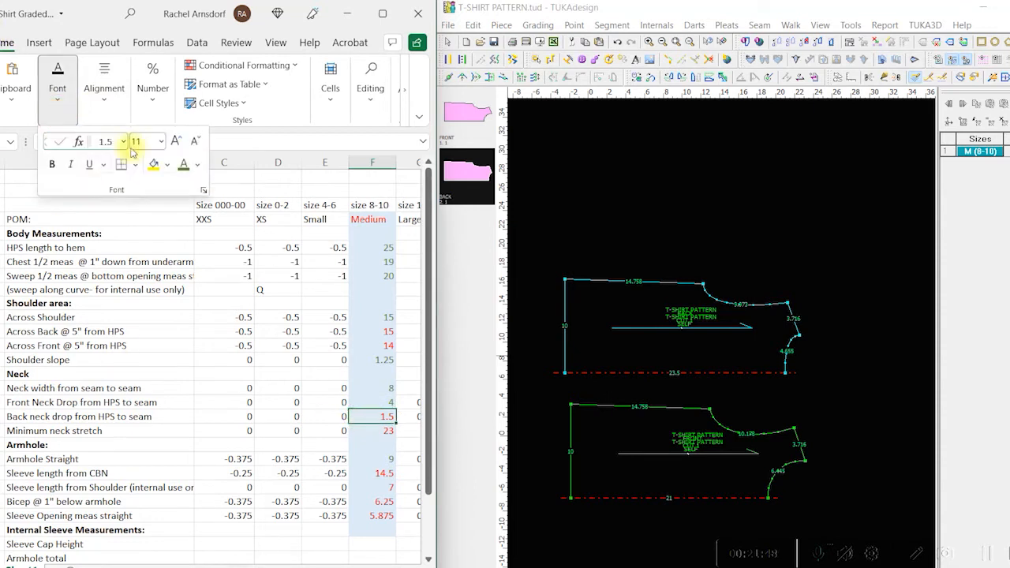
click(183, 165)
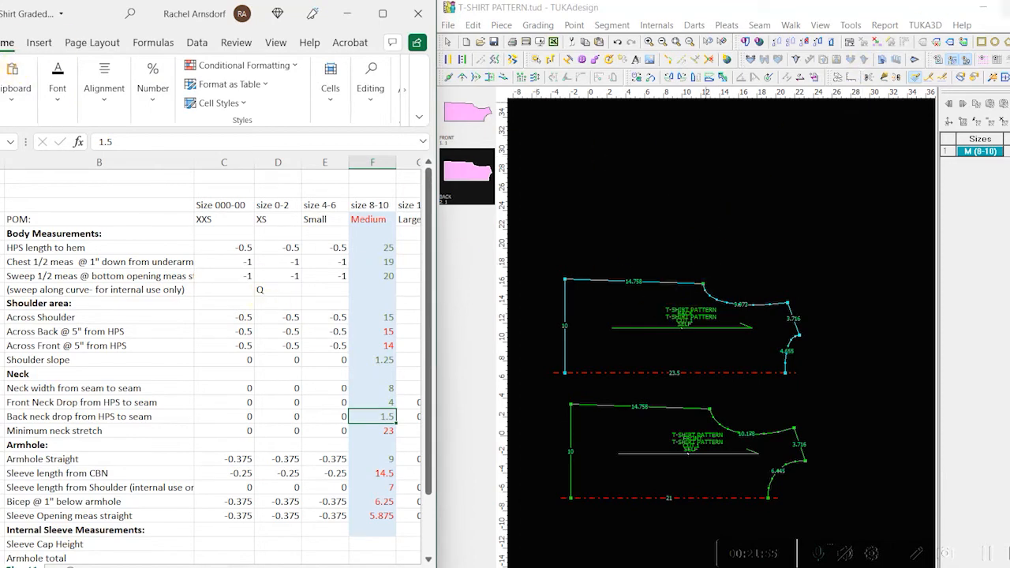
- Switch back to TUKAdesign and overlay BACK on FRONT, matching hem and shoulder, to compare their necklines and armholes
click(1009, 7)
scroll(498, 352, down, 4)
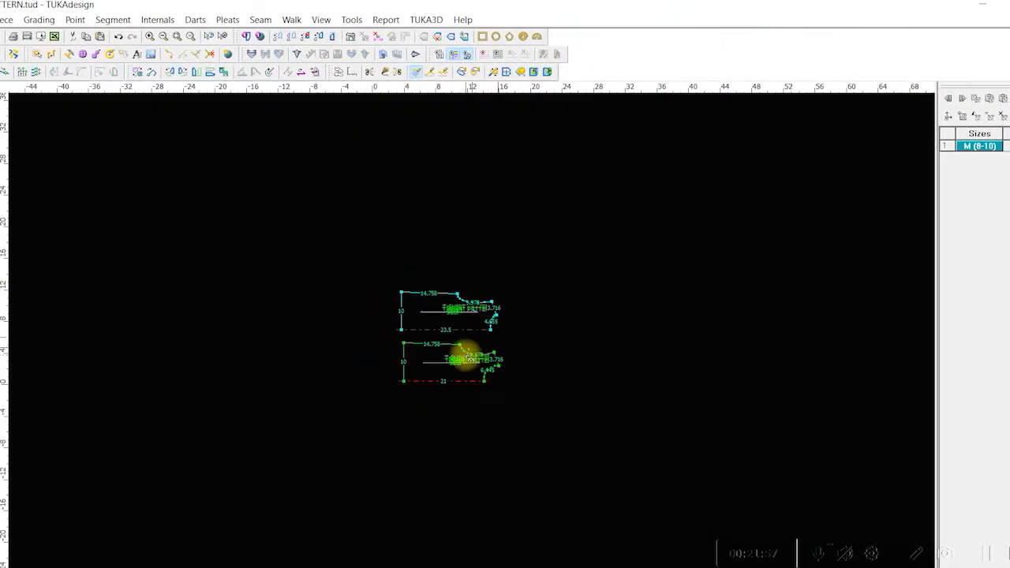
scroll(467, 352, up, 8)
scroll(465, 341, down, 3)
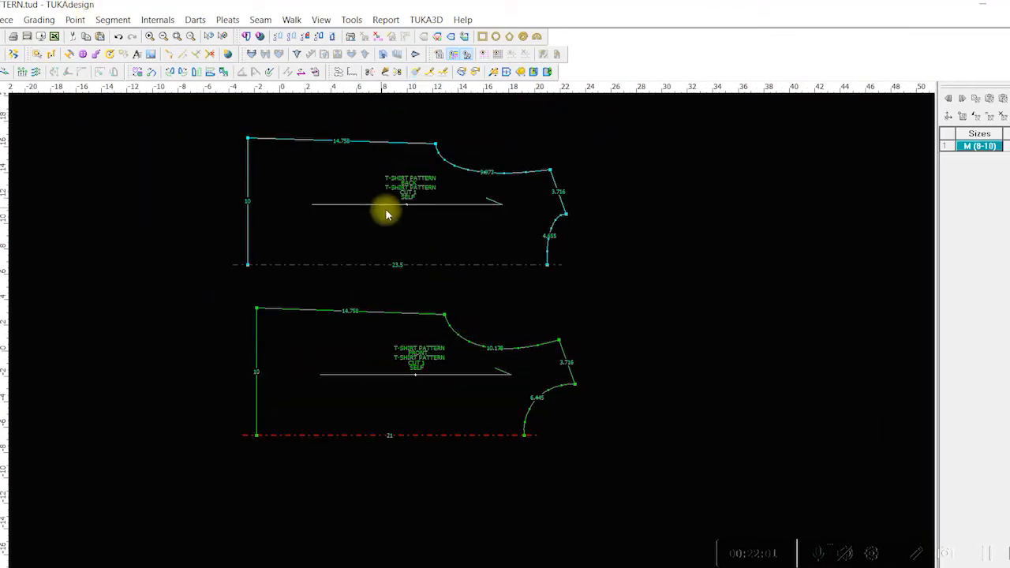
click(426, 387)
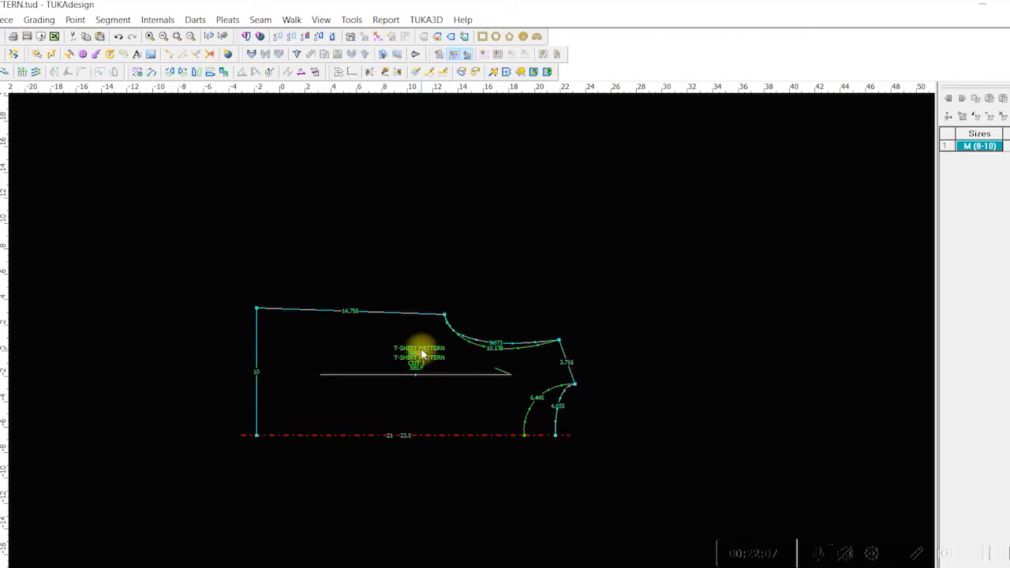
- Lift BACK off FRONT and arrange the two pieces with BACK directly above FRONT and a small gap between them
drag(421, 353, 412, 208)
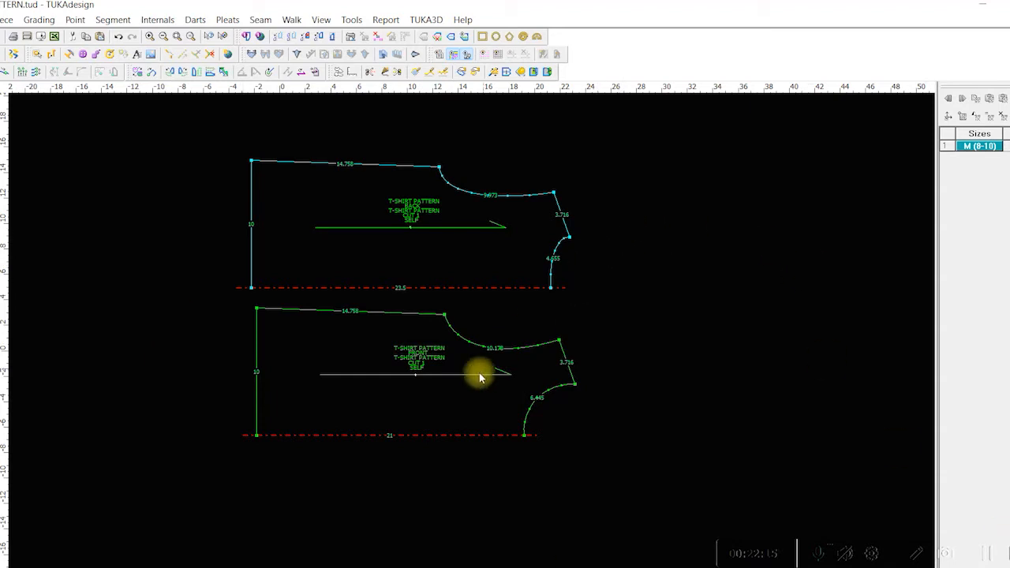
drag(514, 363, 501, 381)
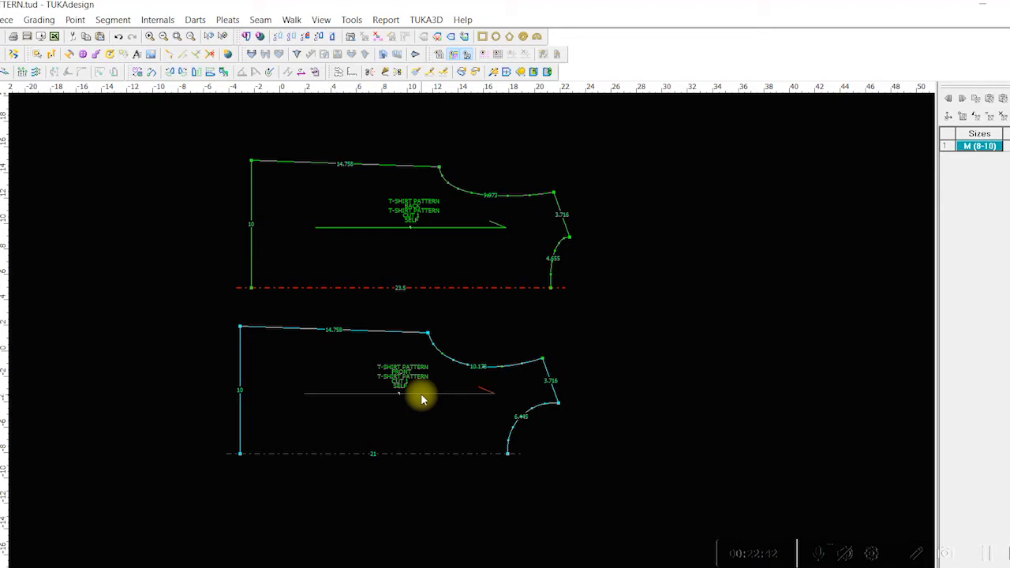
click(521, 324)
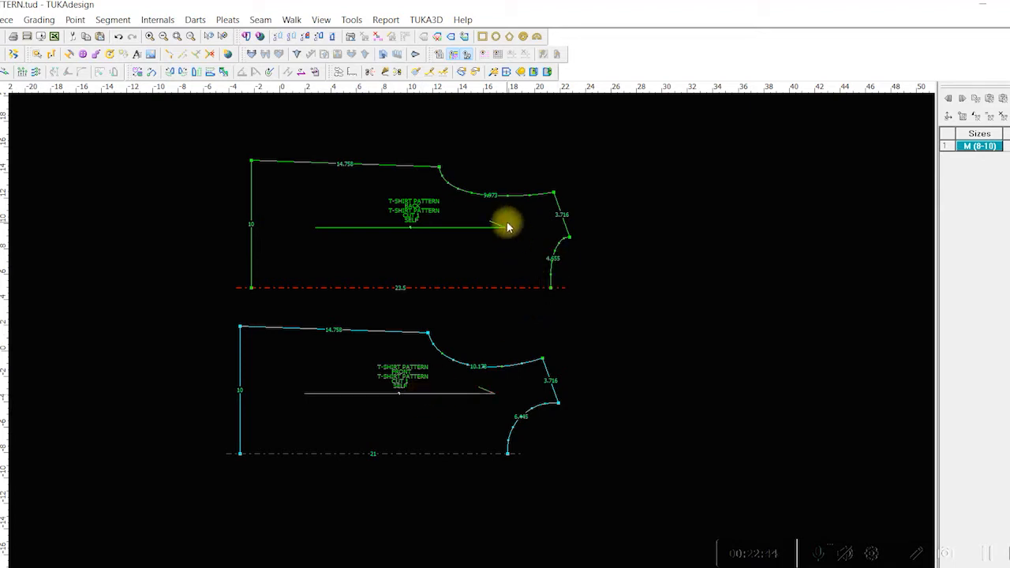
drag(507, 227, 507, 186)
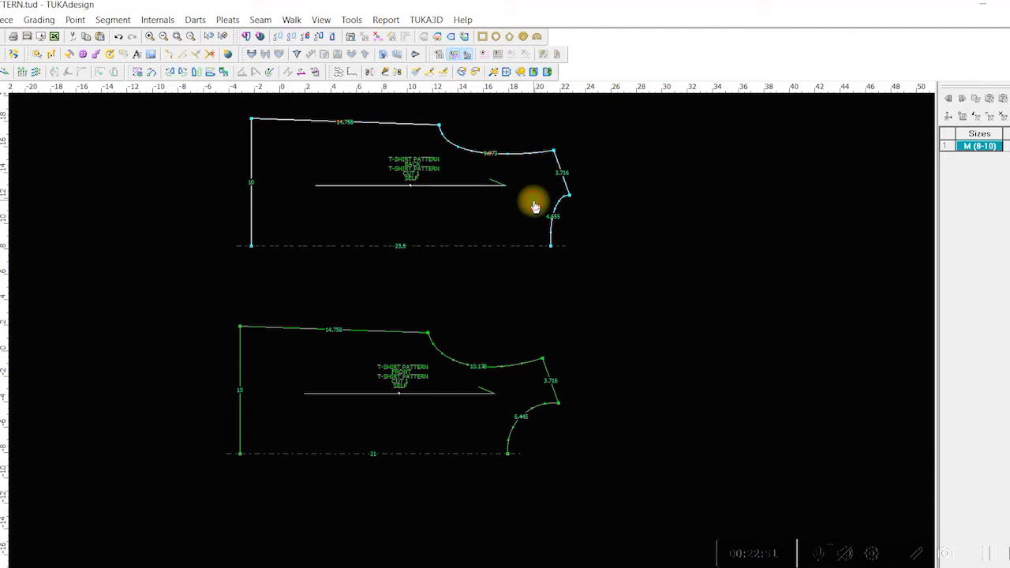
drag(534, 206, 535, 245)
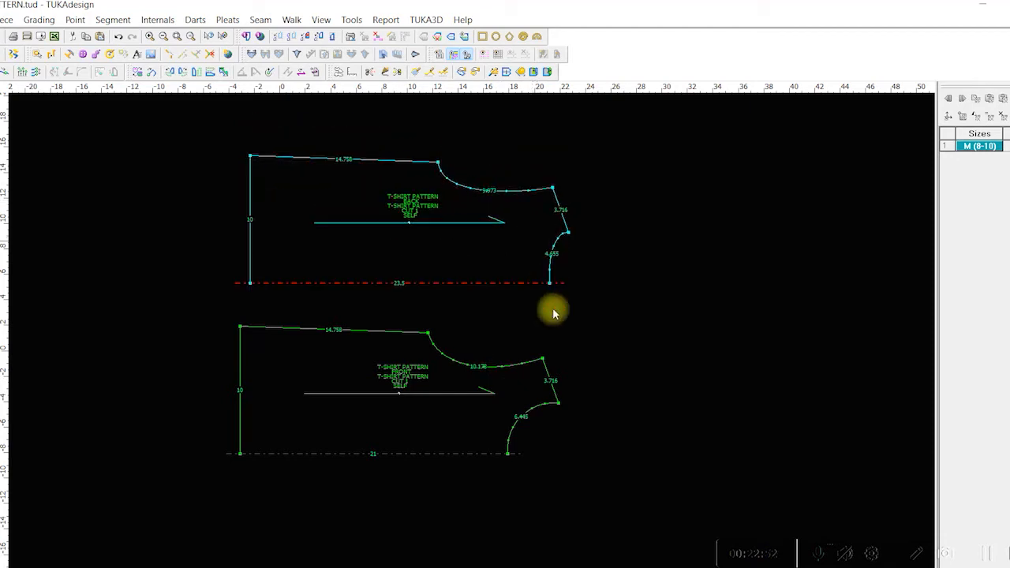
drag(553, 376, 551, 372)
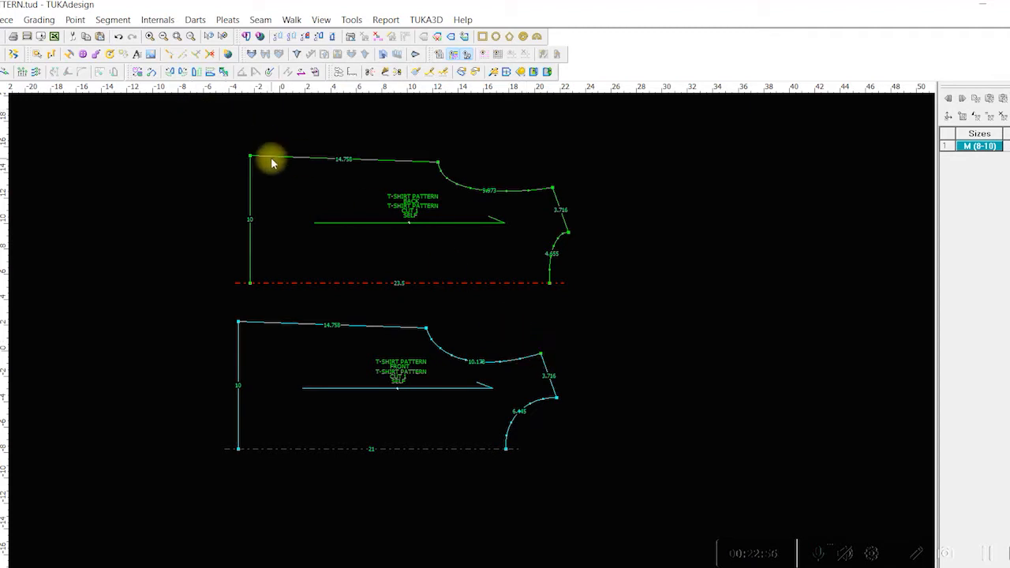
- Move the FRONT piece's outer shoulder point by X -.25 with Multi Move
key(q)
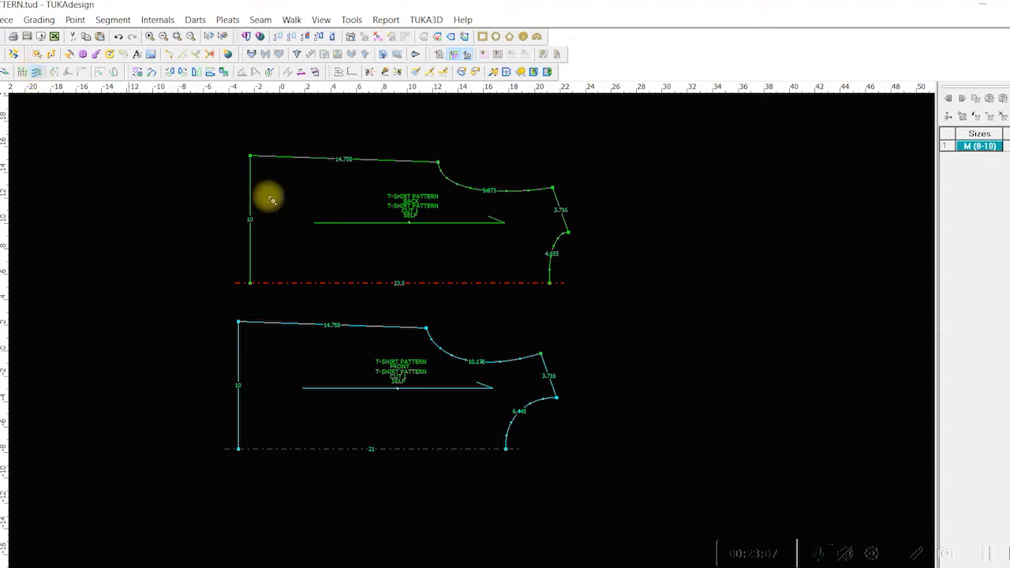
drag(518, 337, 569, 366)
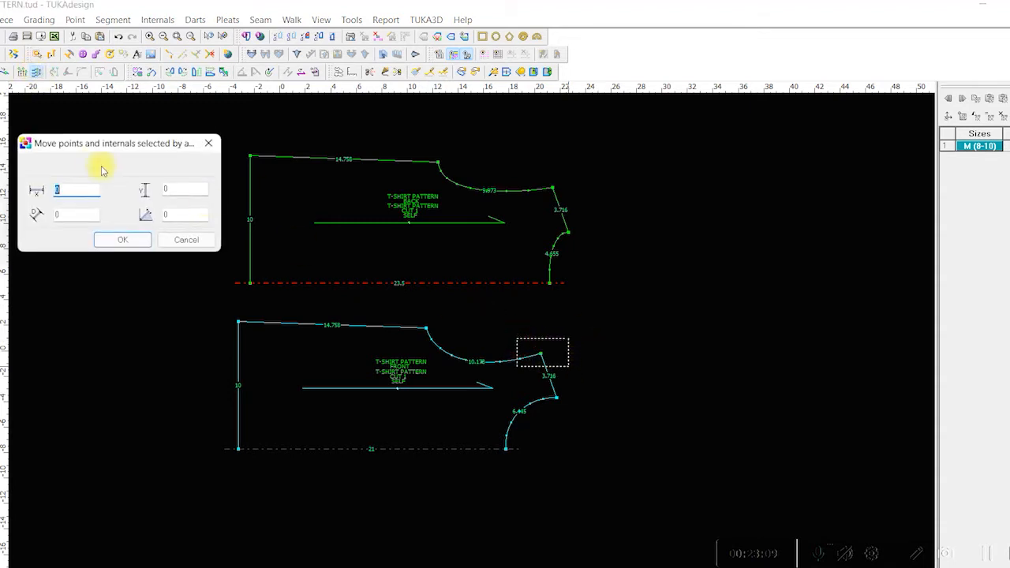
text(-2)
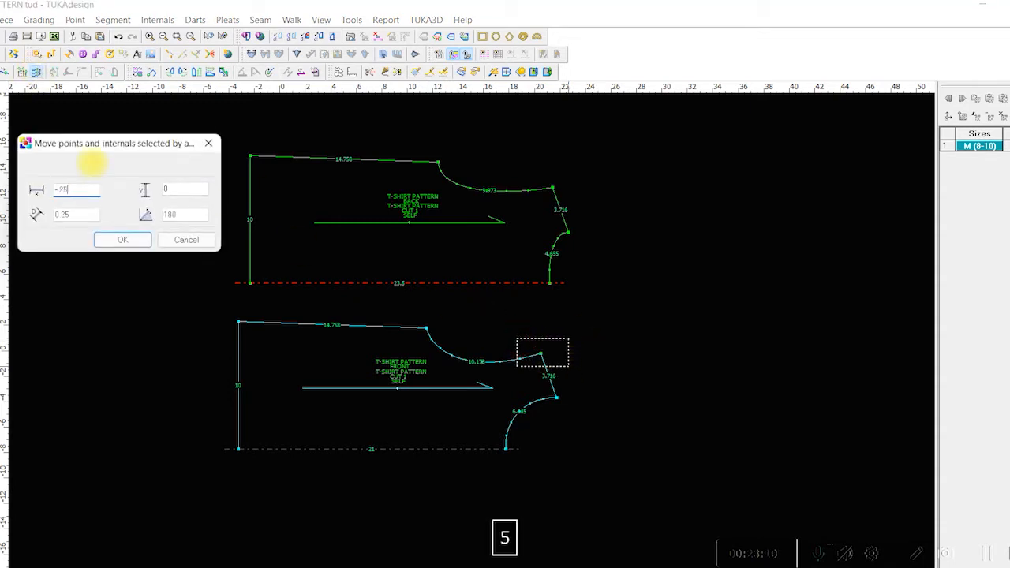
key(Return)
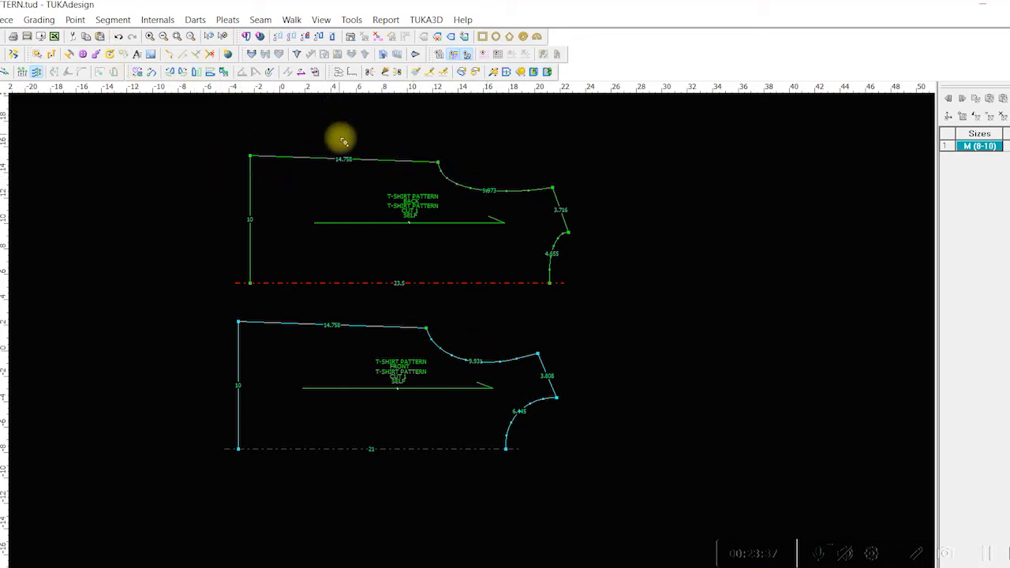
- Add a T notch on the FRONT piece's side seam at a proportional position of .5
key(n)
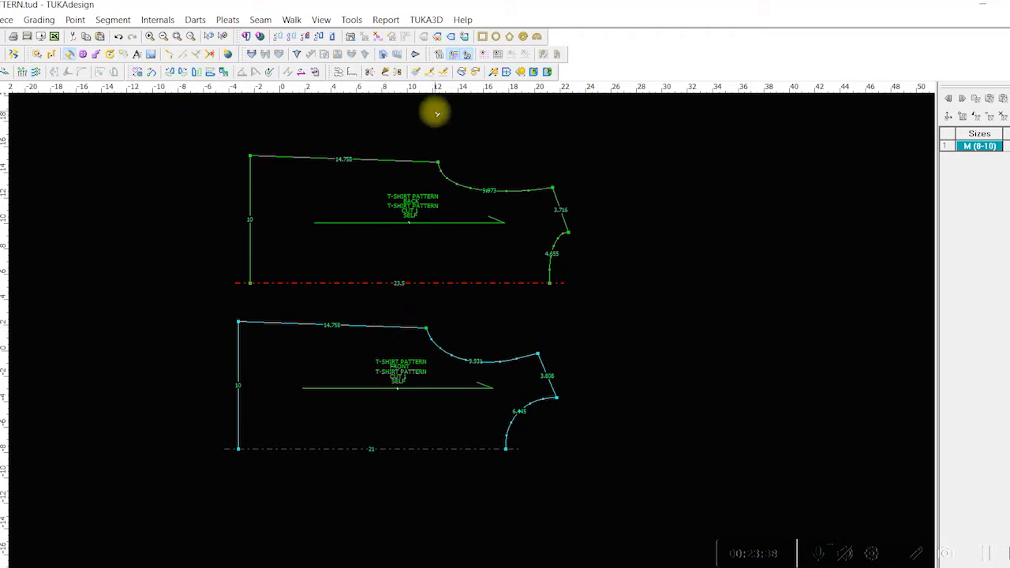
click(68, 55)
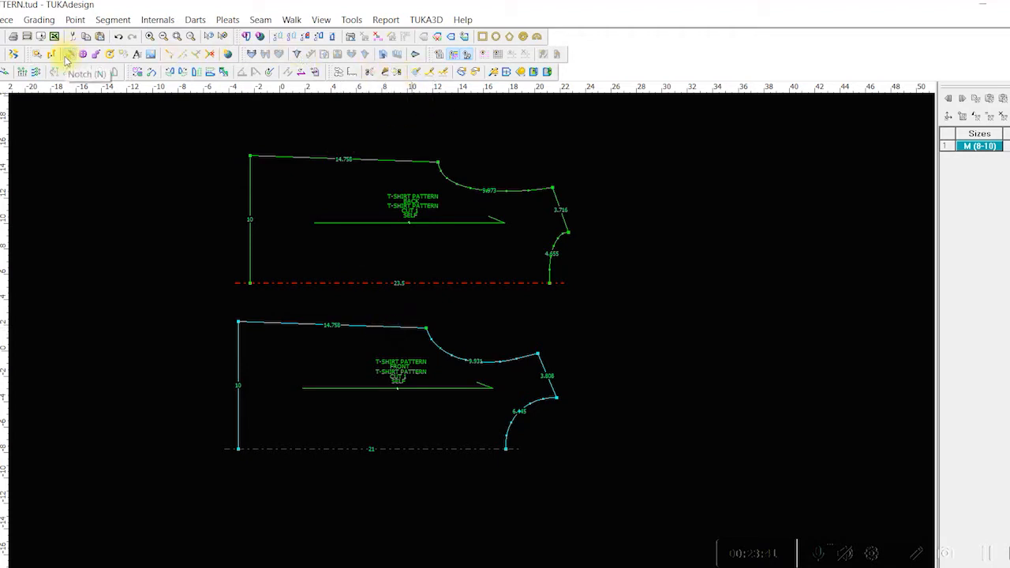
alt+click(356, 327)
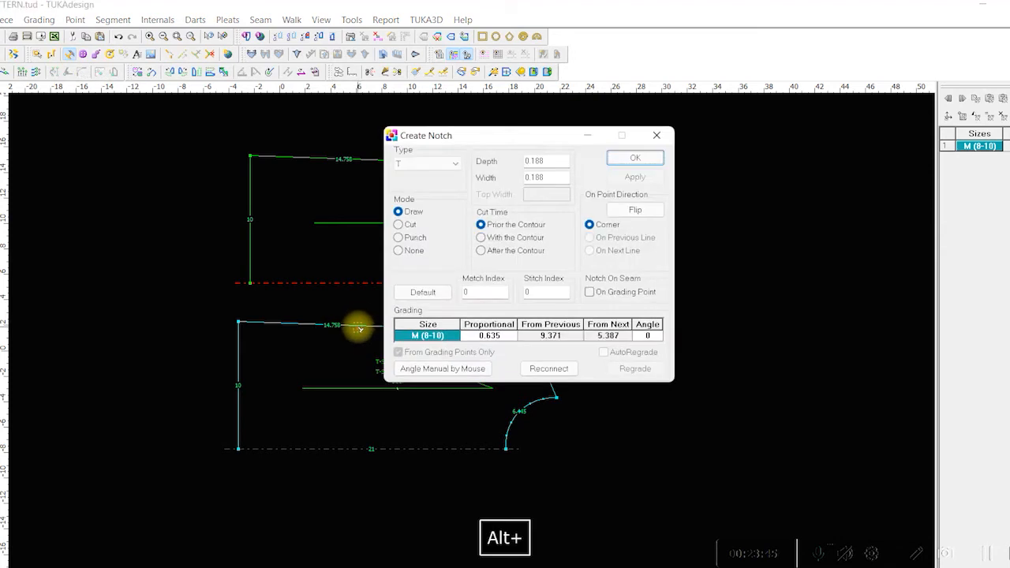
click(508, 337)
text(.5)
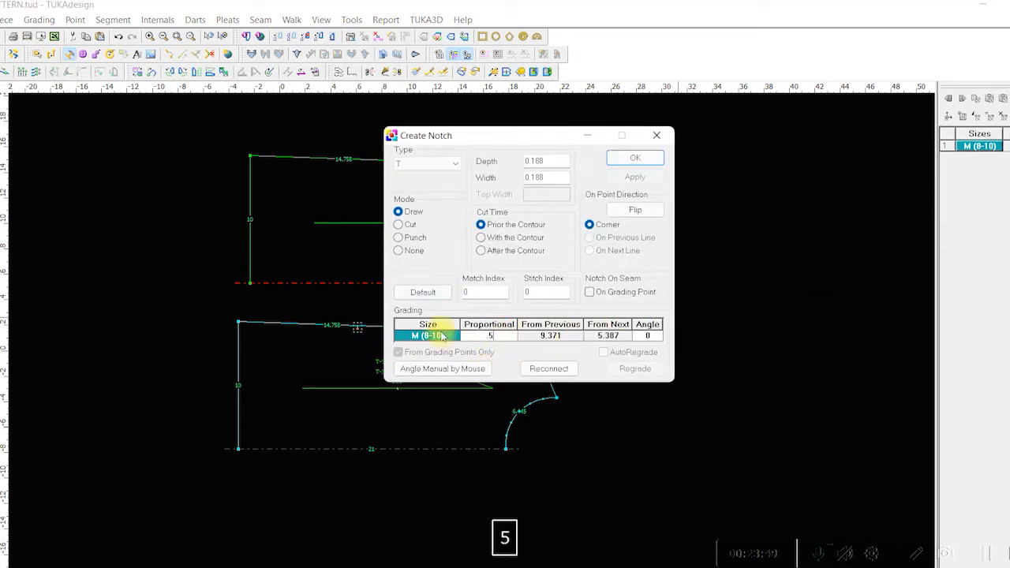
click(638, 158)
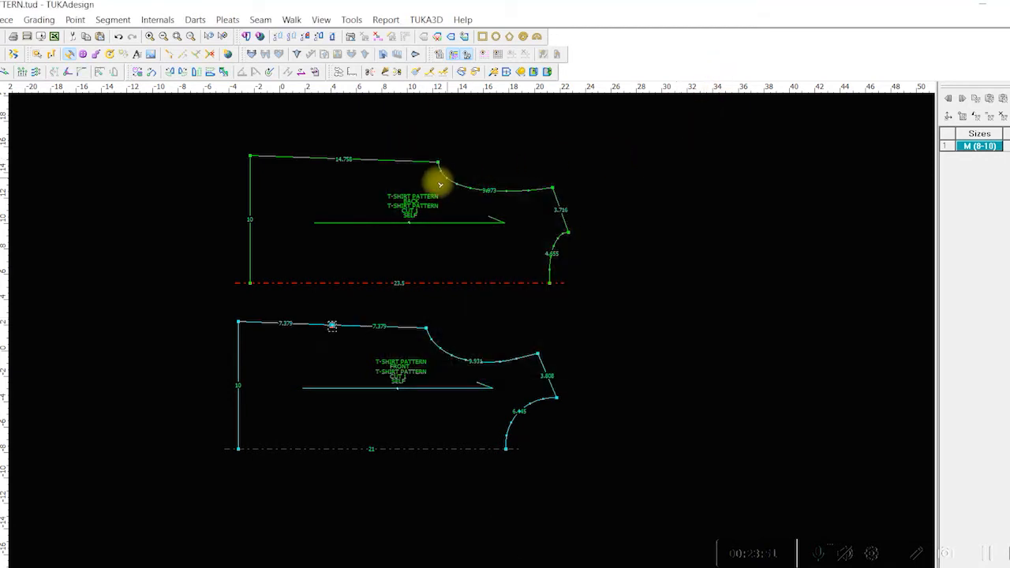
- Add a T notch on the BACK piece's side seam at a proportional position of .5
alt+click(354, 161)
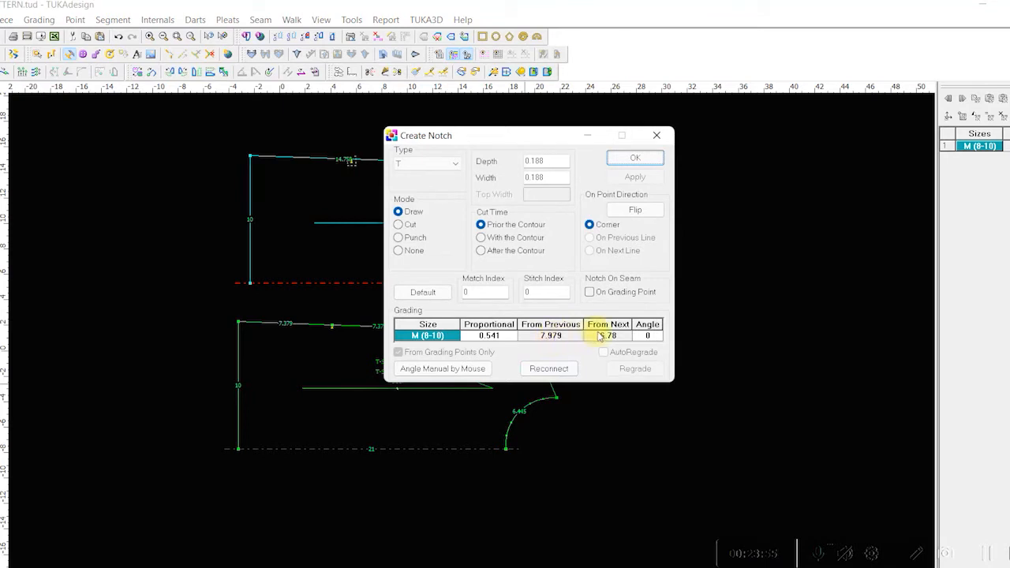
click(485, 336)
text(5)
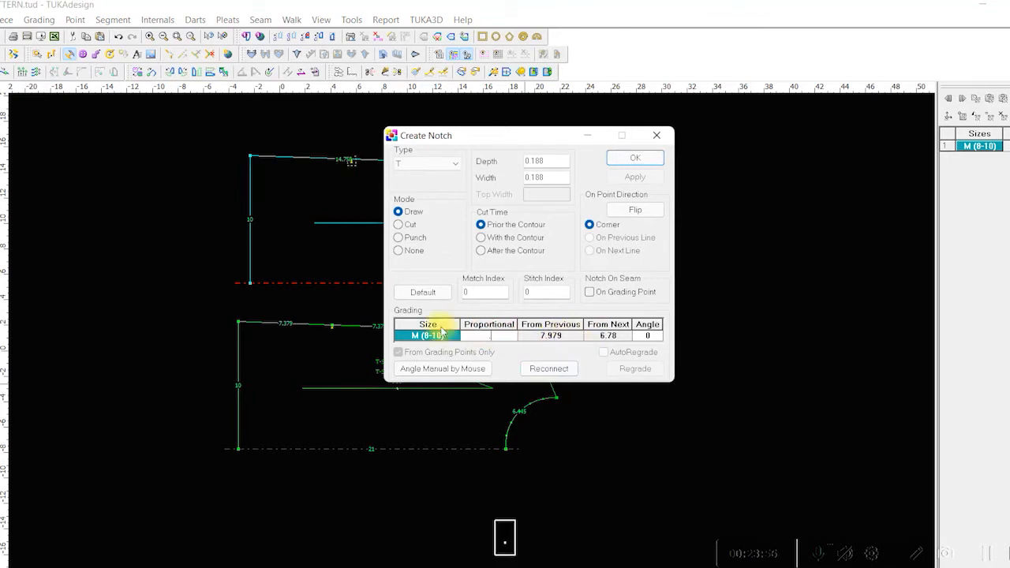
click(636, 159)
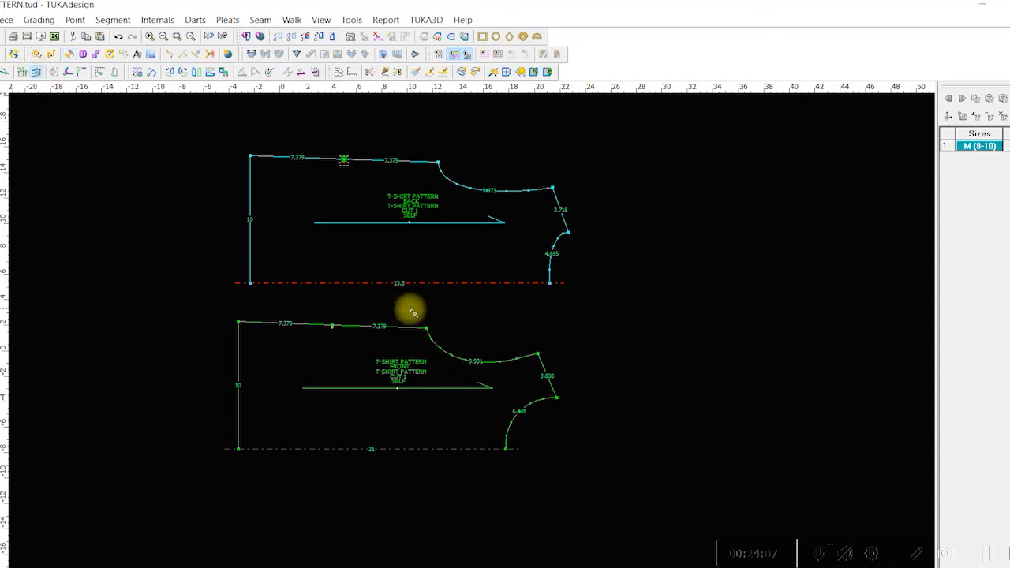
- Move the FRONT piece's underarm point by X .25 and then by a further X .125 with Multi Move
drag(411, 311, 445, 364)
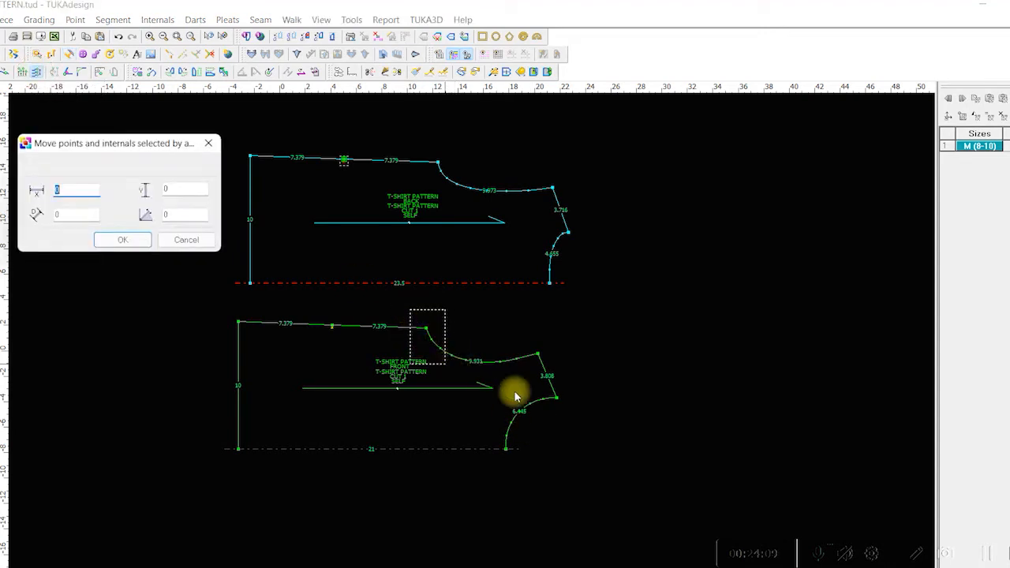
text(25)
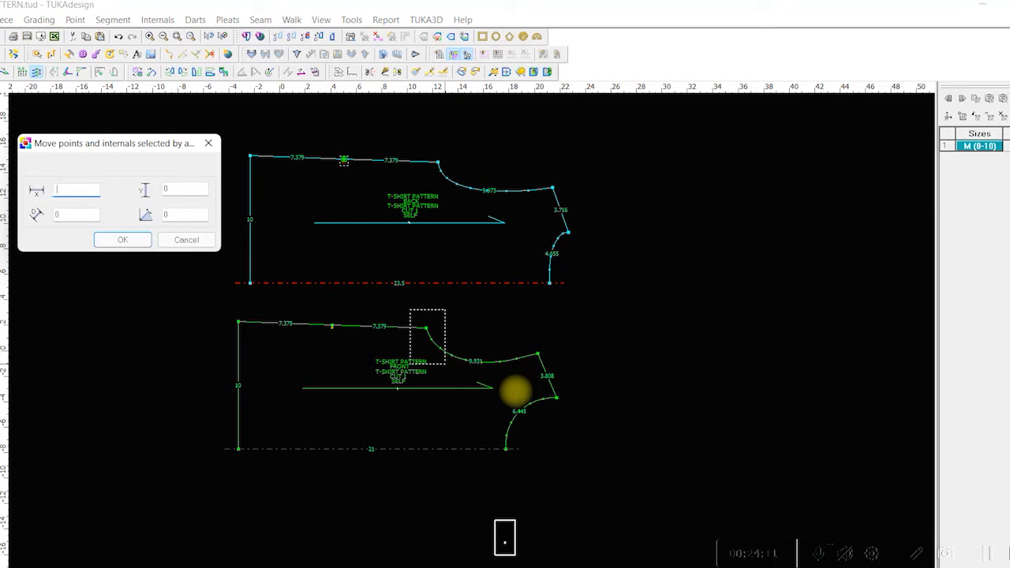
click(124, 240)
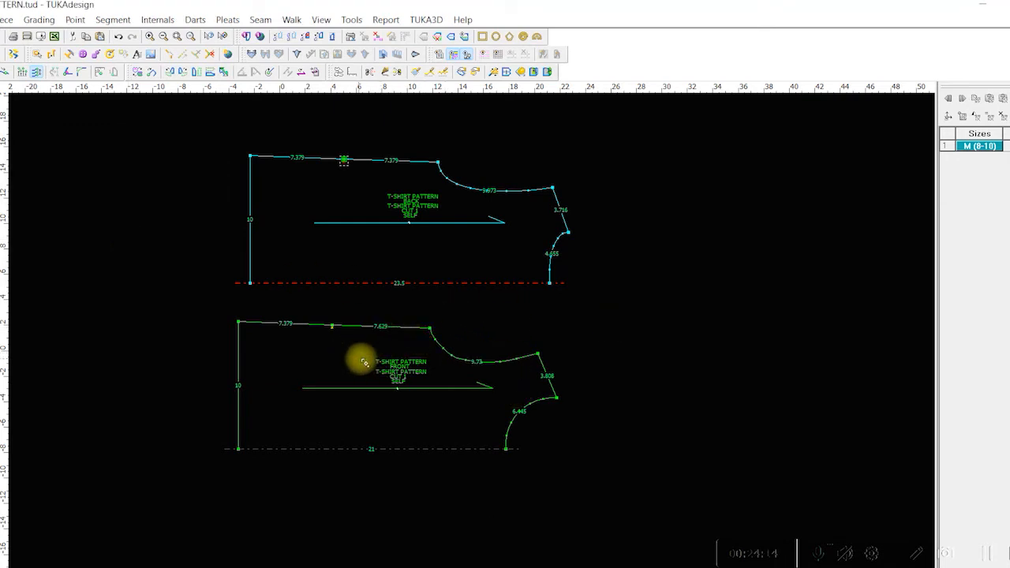
click(333, 328)
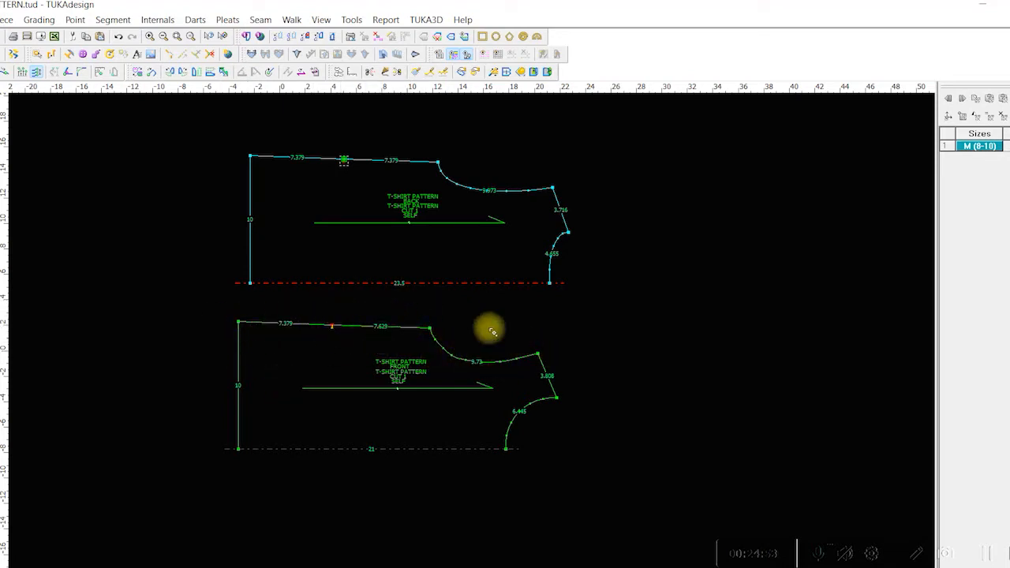
drag(408, 307, 446, 356)
text(1)
key(Return)
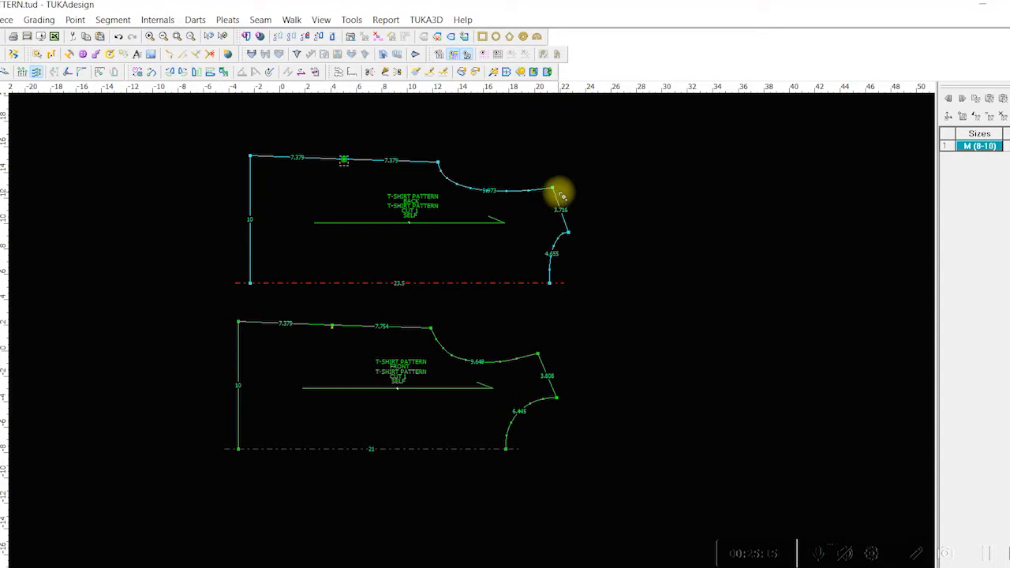
- Try moving the BACK piece's outer shoulder point by X .125 with Multi Move
drag(533, 163, 579, 199)
text(5)
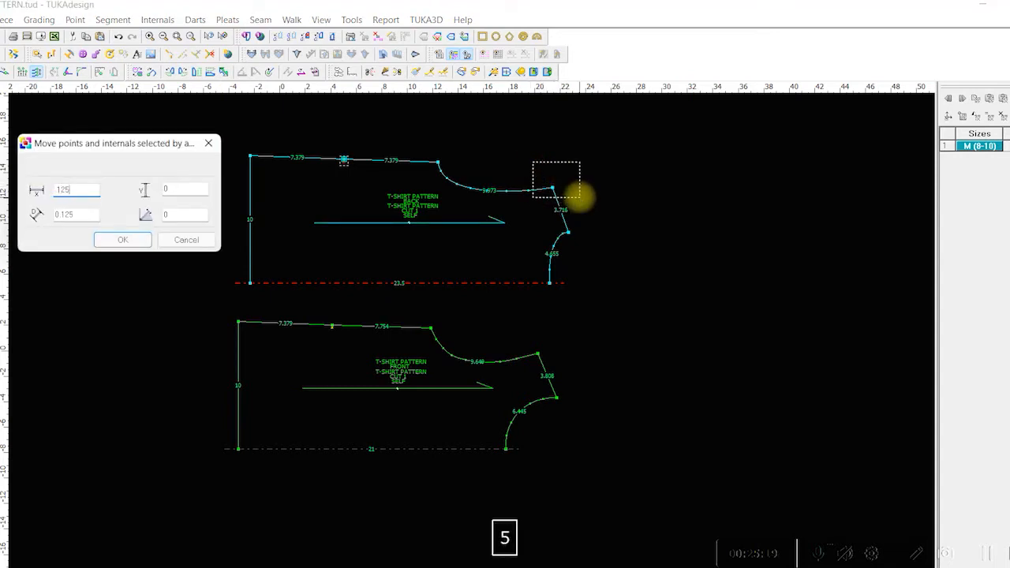
key(Return)
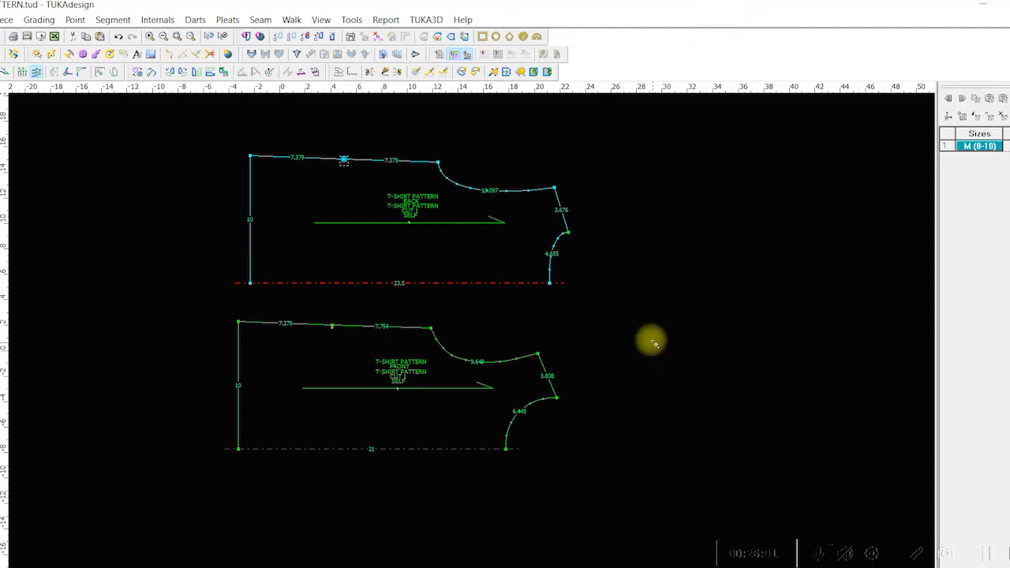
- Undo only the BACK shoulder point move, keeping FRONT's underarm moves, and shift the BACK piece slightly toward its neckline end
key(ctrl+z)
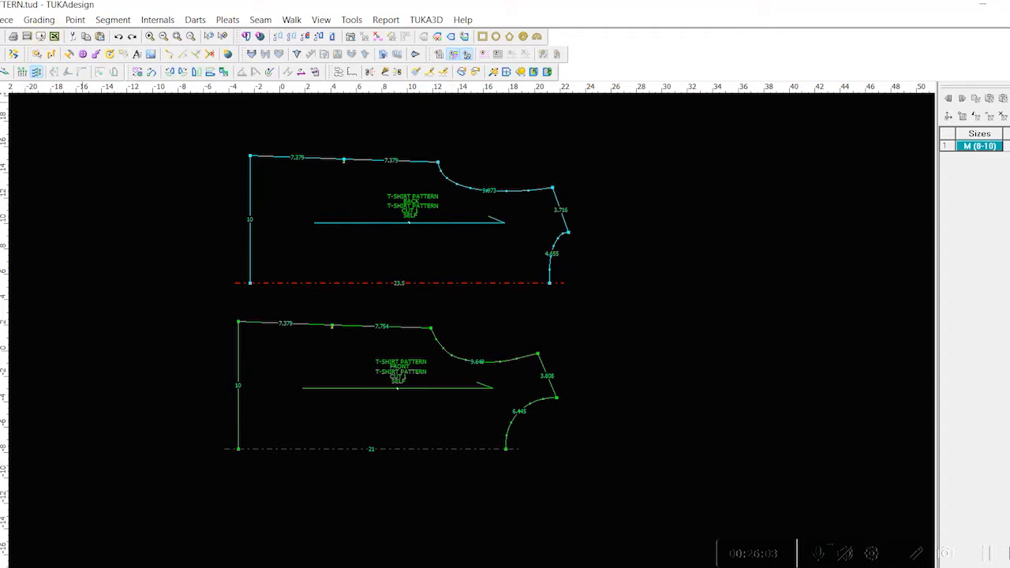
key(ctrl+z)
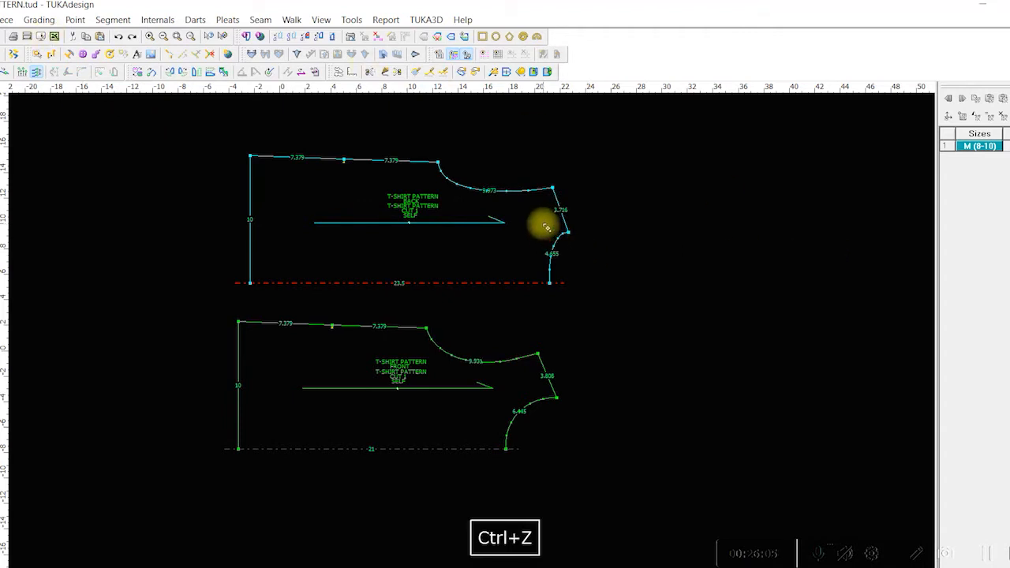
click(133, 37)
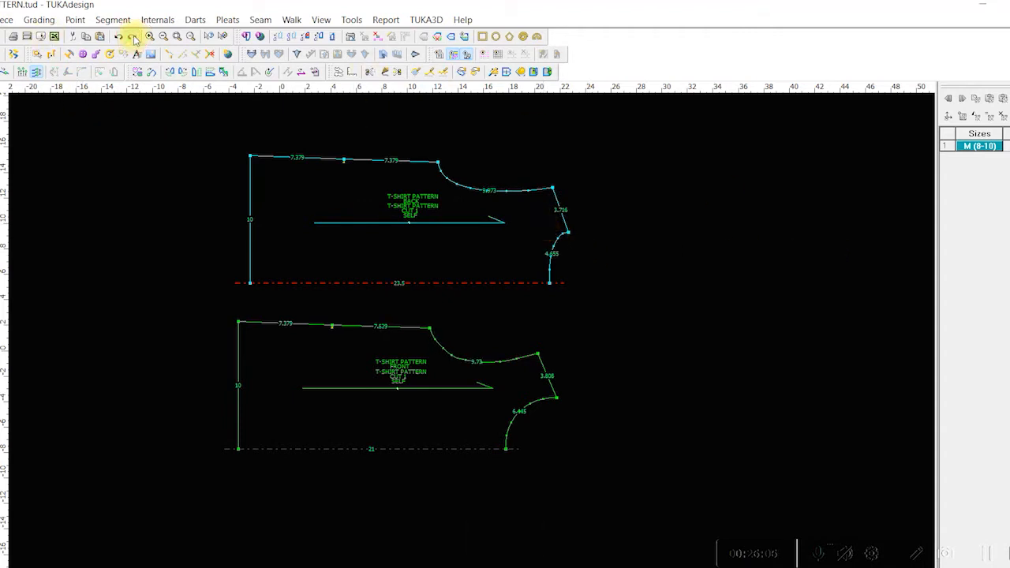
click(134, 37)
click(134, 37)
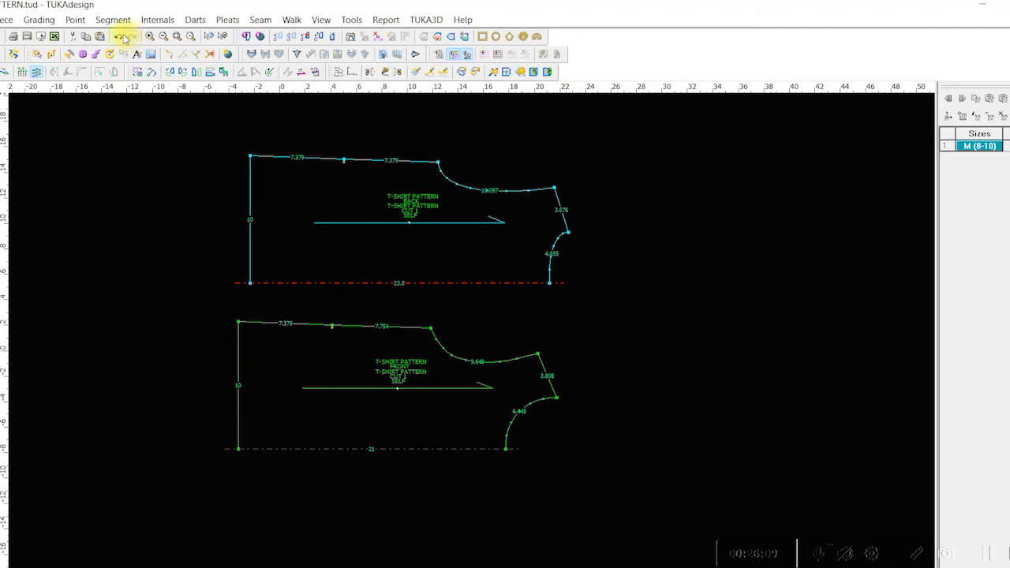
click(118, 37)
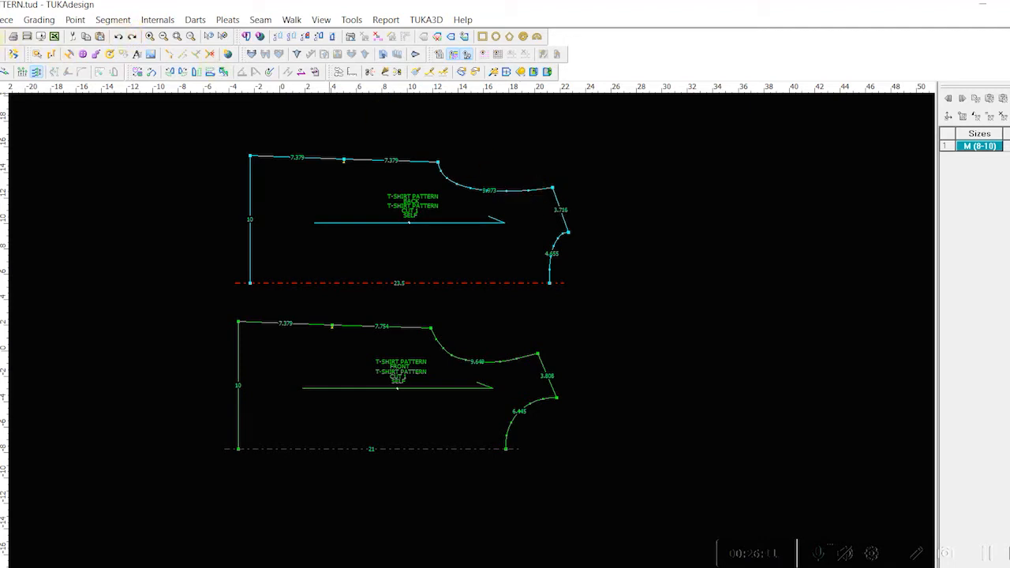
drag(428, 227, 442, 181)
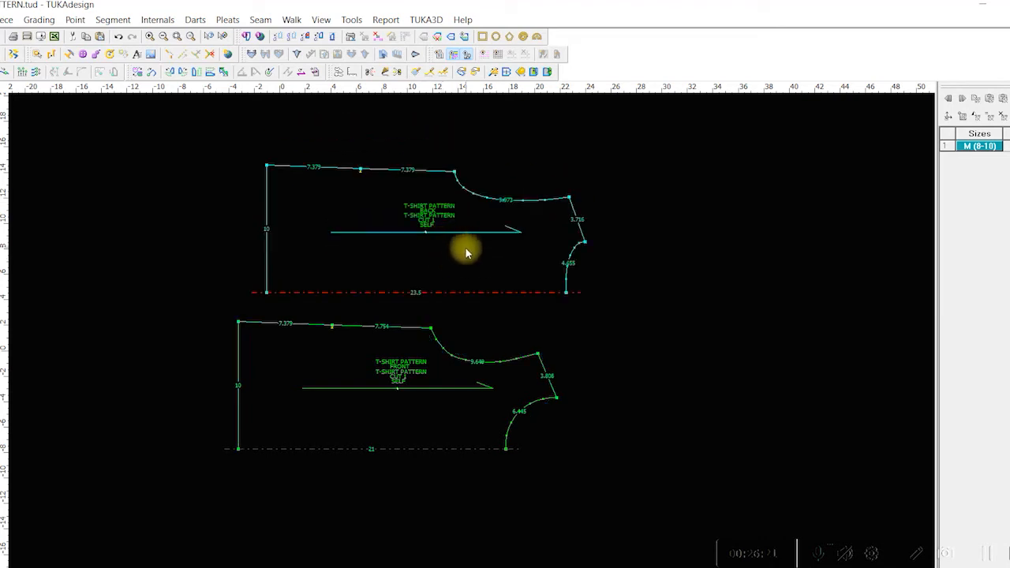
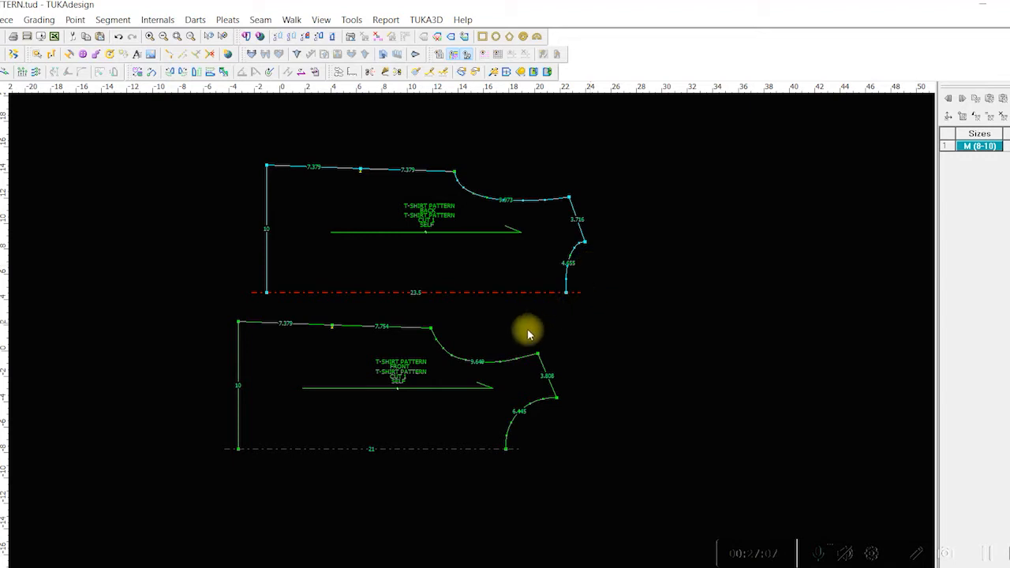
scroll(447, 383, down, 2)
scroll(465, 331, up, 3)
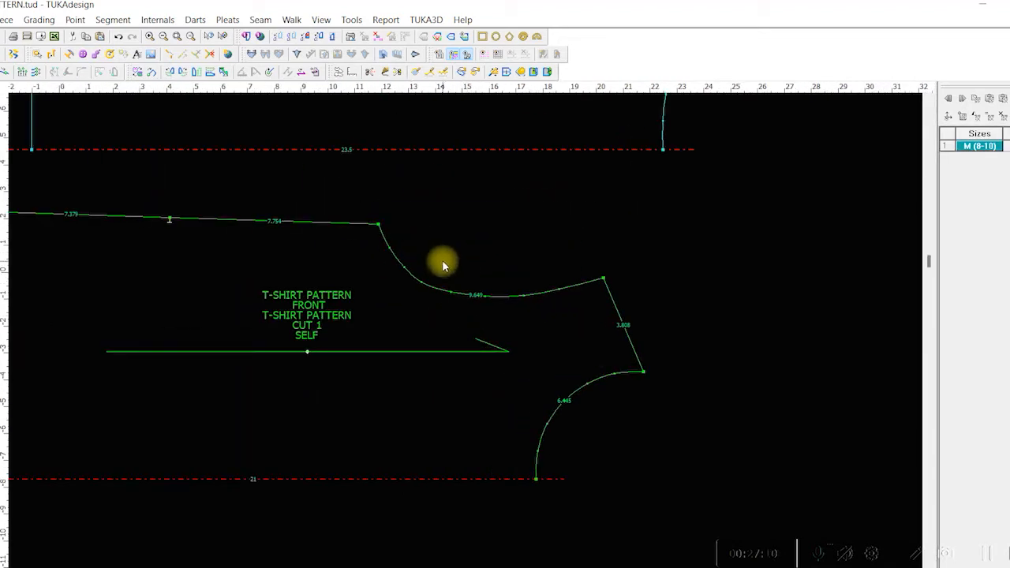
key(a)
click(379, 225)
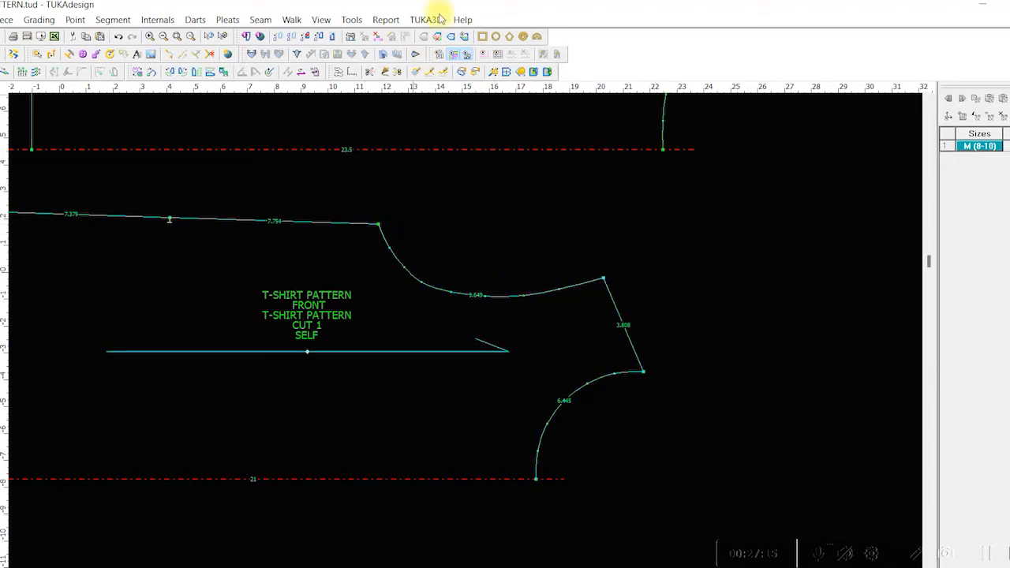
key(a)
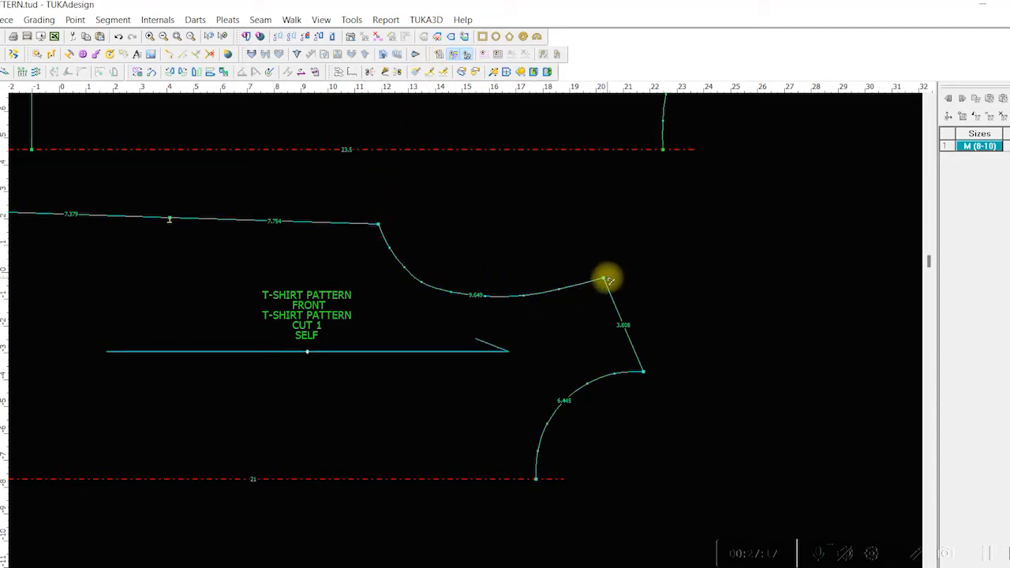
right_click(382, 225)
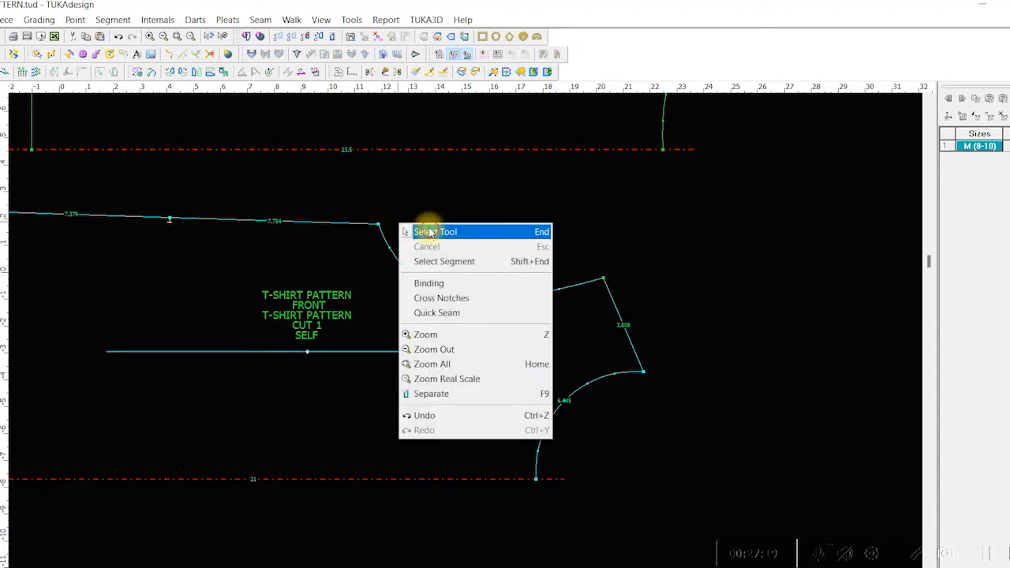
click(421, 230)
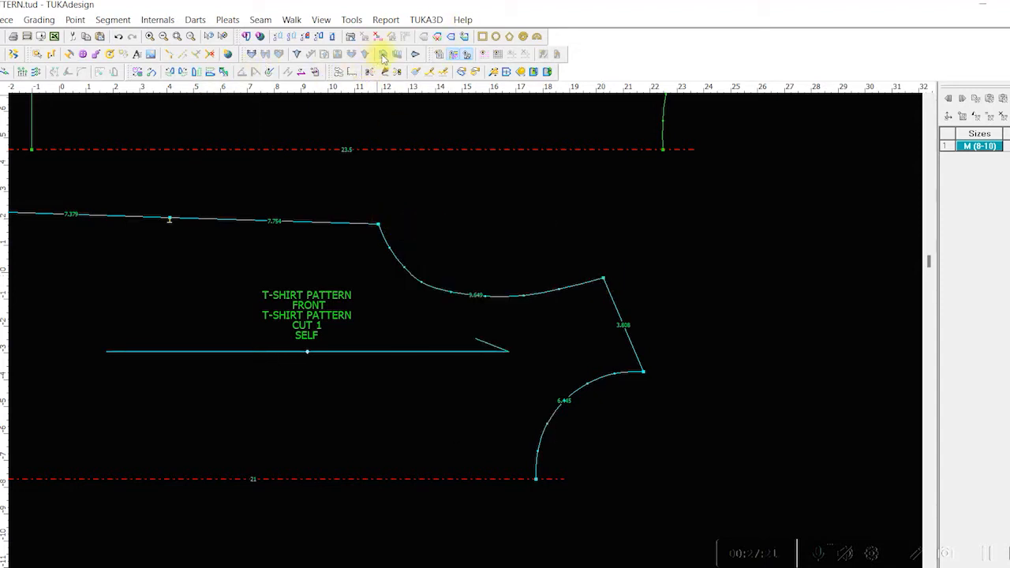
- Reshape FRONT's armhole with an arc of depth 1.434 from the underarm point to the outer shoulder point, and save the pattern
click(414, 73)
click(378, 225)
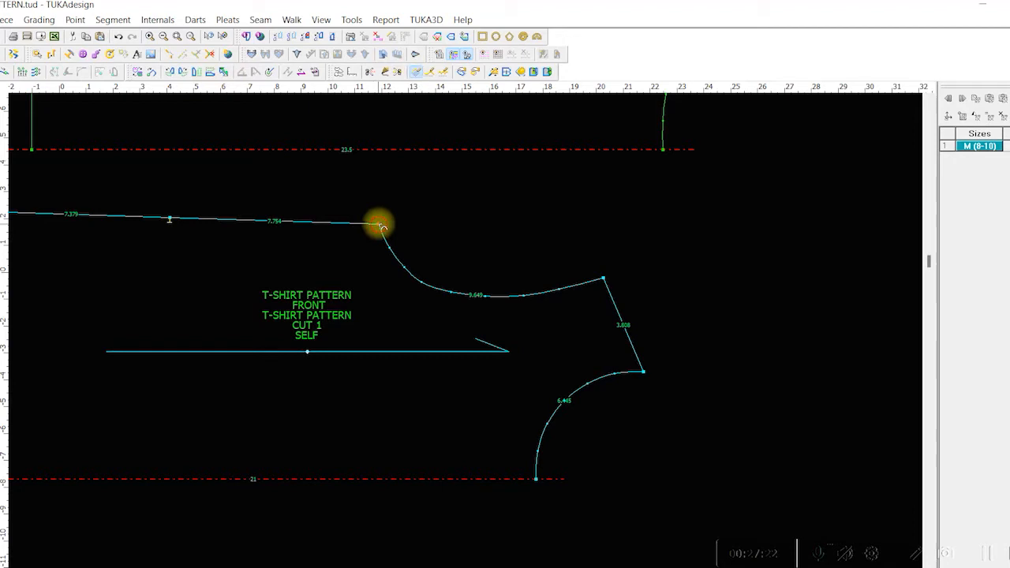
click(604, 278)
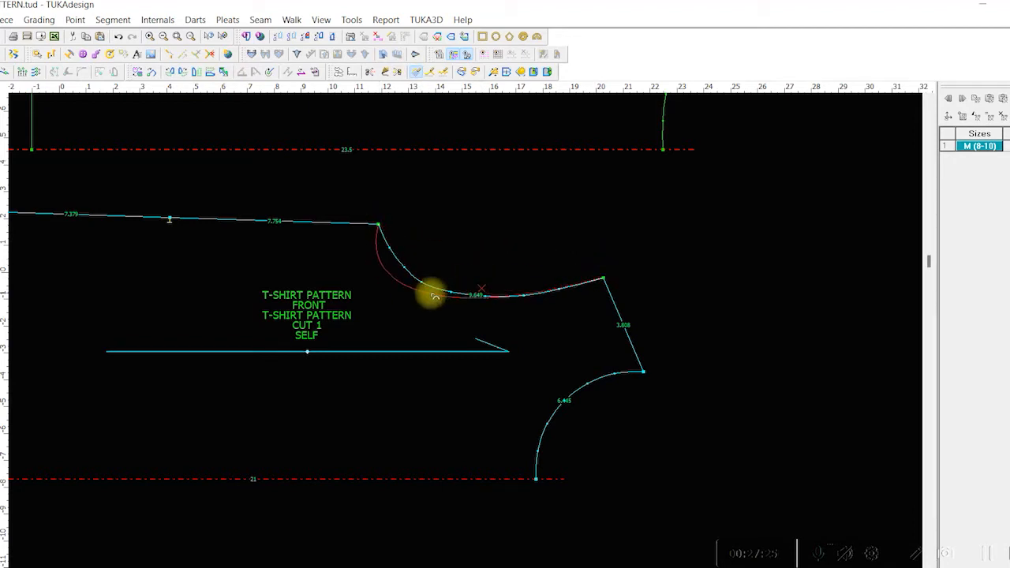
shift+click(449, 290)
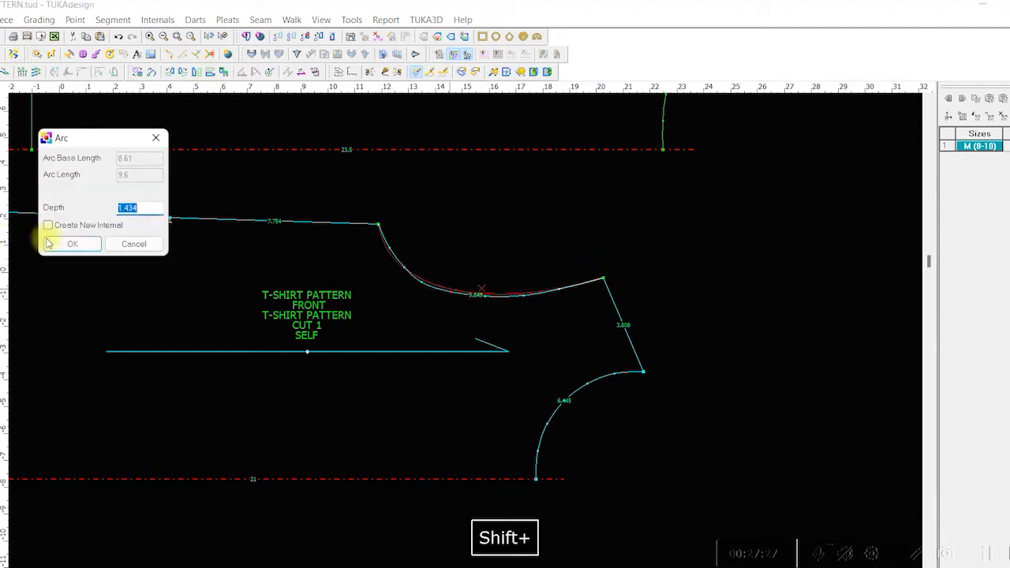
click(75, 242)
scroll(440, 345, up, 4)
scroll(466, 334, down, 6)
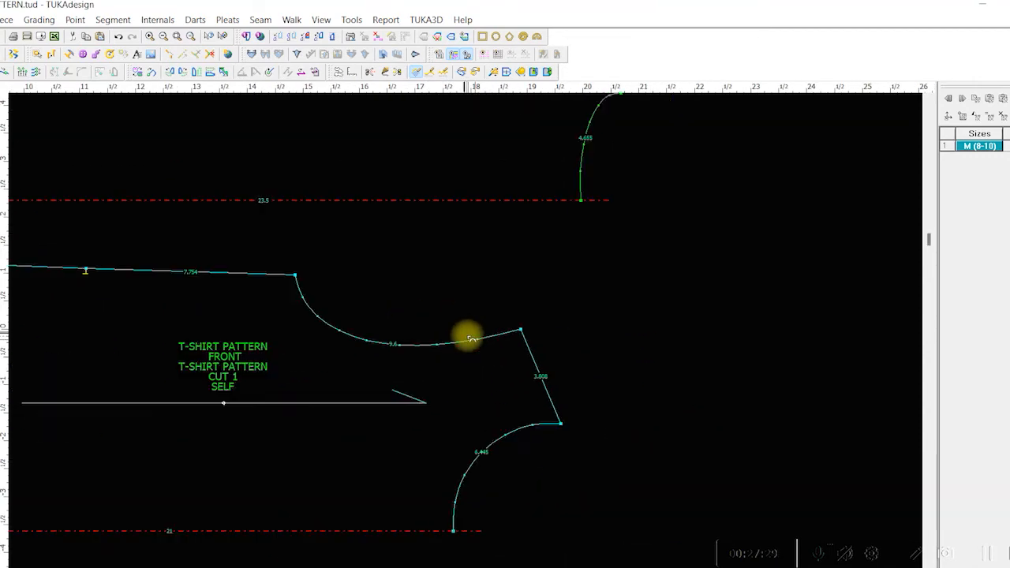
key(ctrl+s)
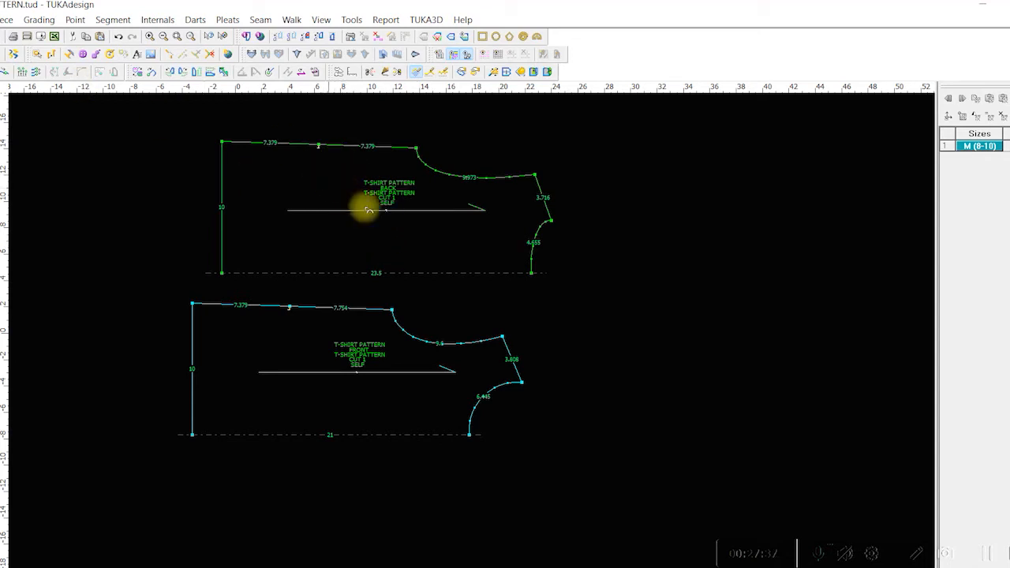
- Move the BACK piece directly above FRONT so their hems nearly line up, leaving a small gap between them
click(442, 208)
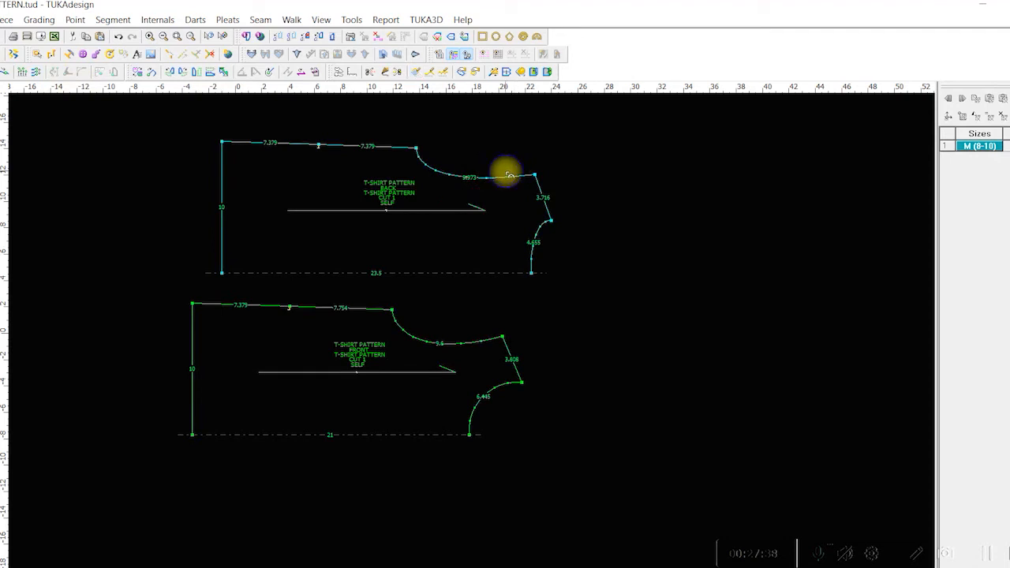
click(273, 176)
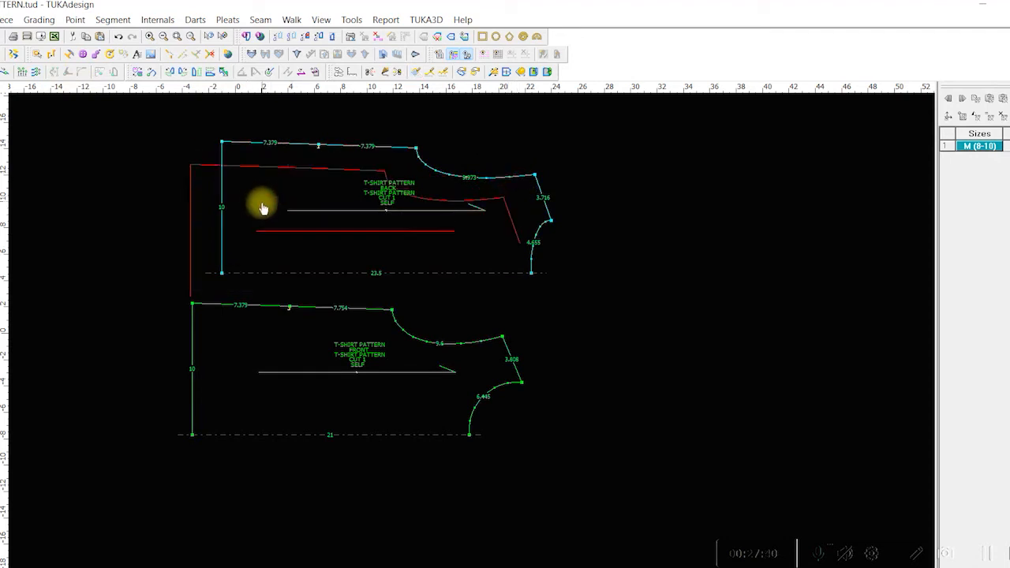
click(262, 203)
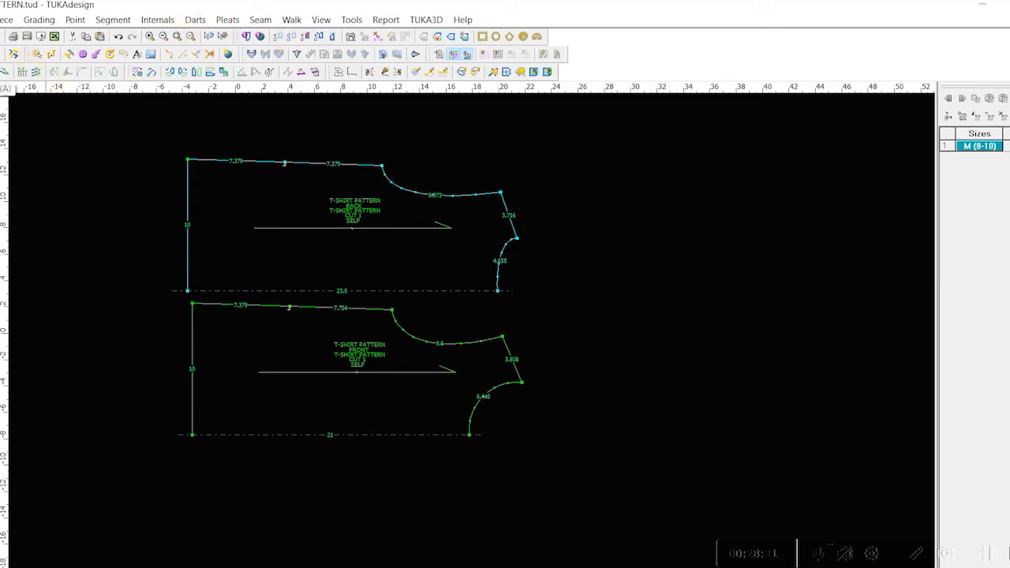
- Try adding a point on FRONT's hem about 2.29 from the center front line
click(192, 404)
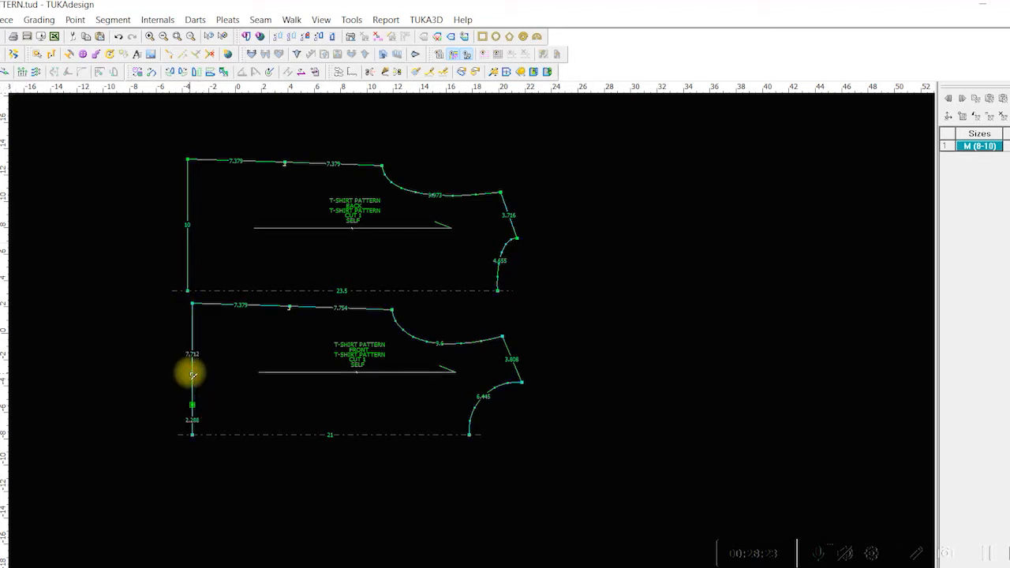
key(ctrl+z)
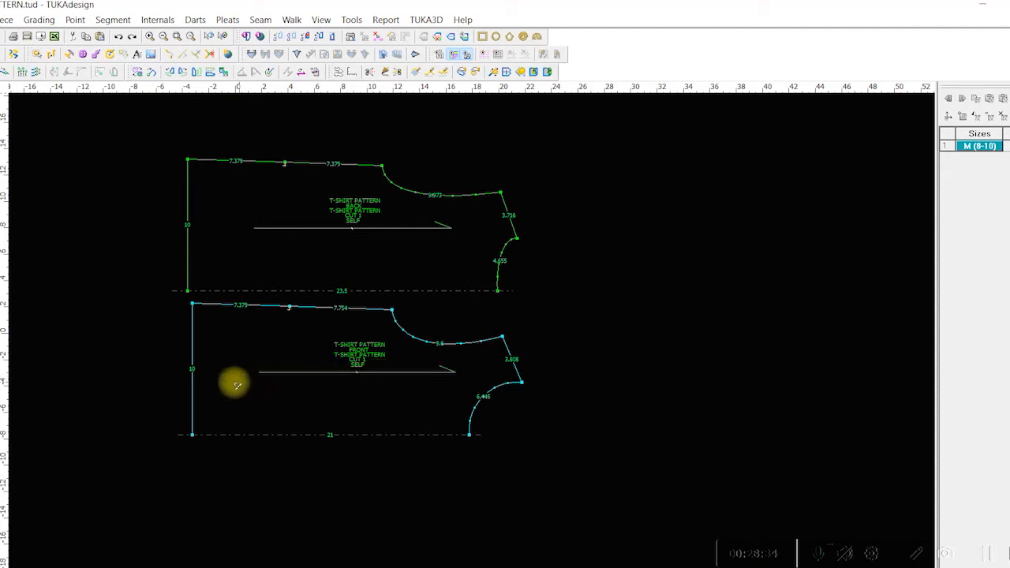
- Add two points along the front piece's hem and move the lower hem points by -0.5 in X and 0 in Y
click(193, 376)
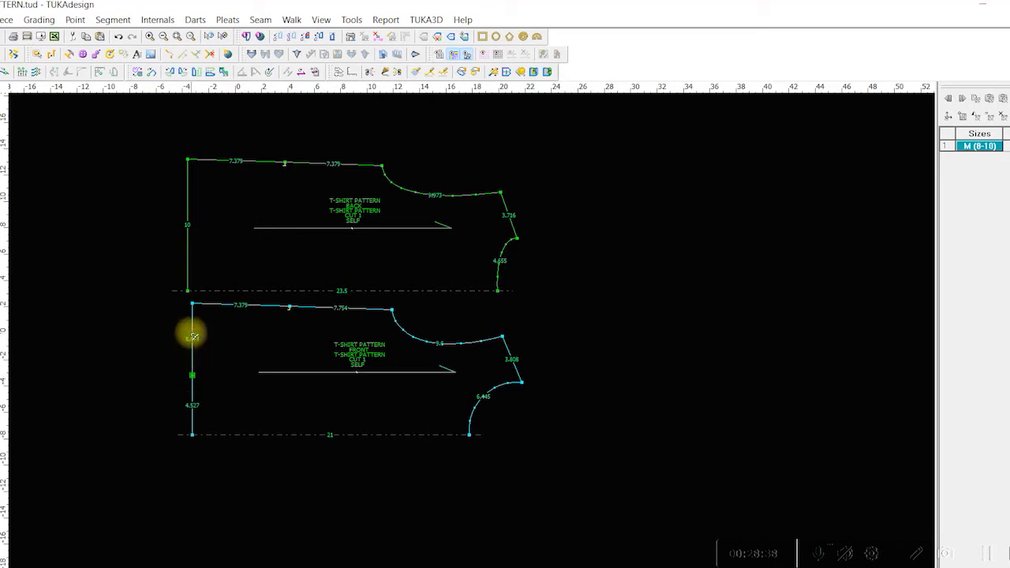
click(193, 333)
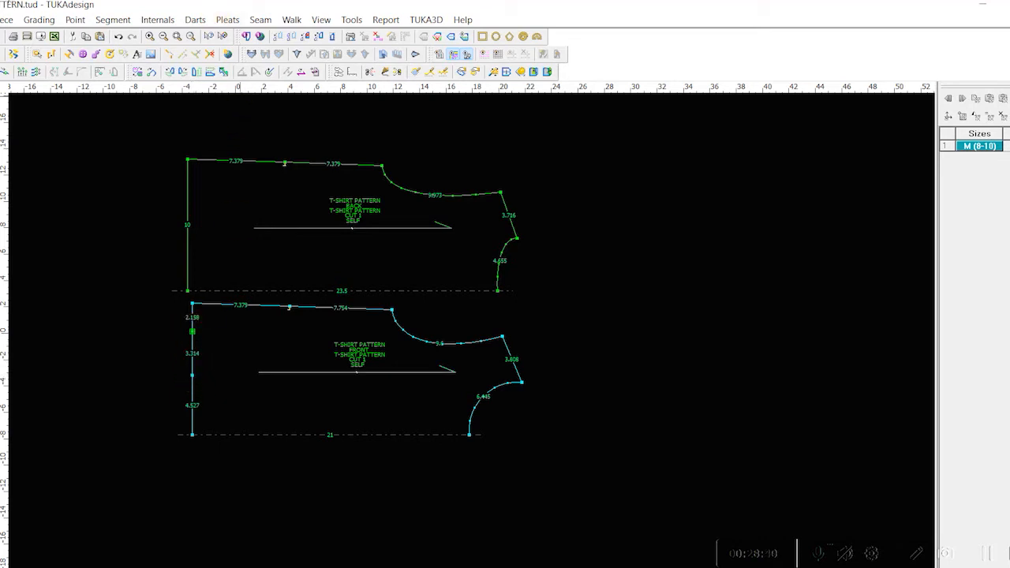
click(37, 75)
drag(161, 368, 217, 474)
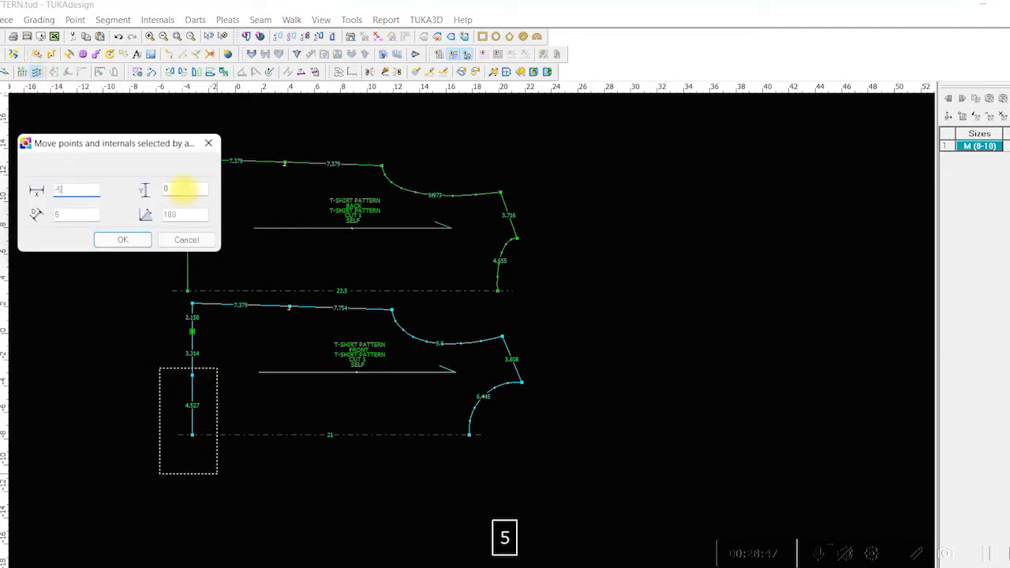
key(BackSpace)
text(0.5)
key(Tab)
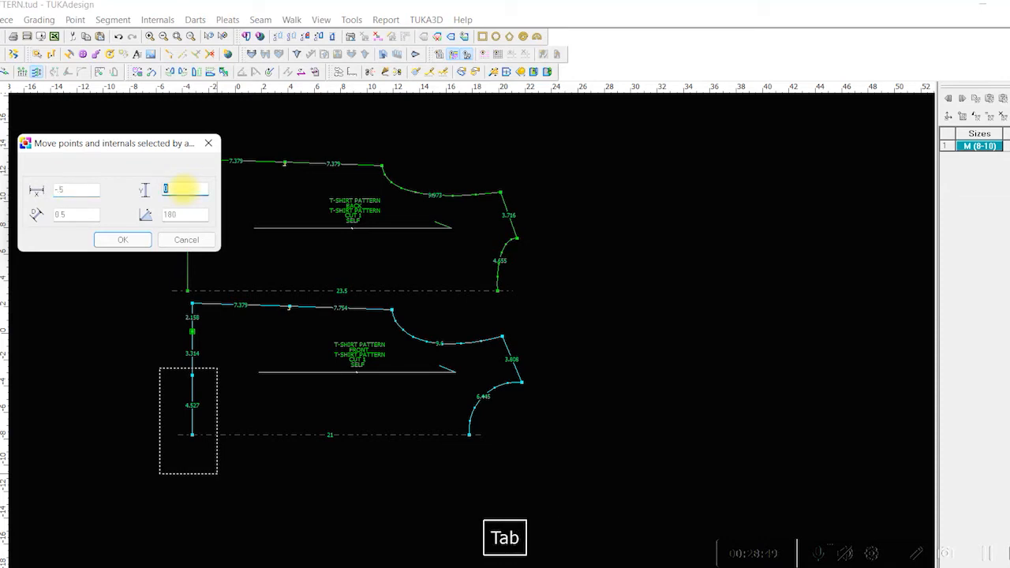
click(122, 242)
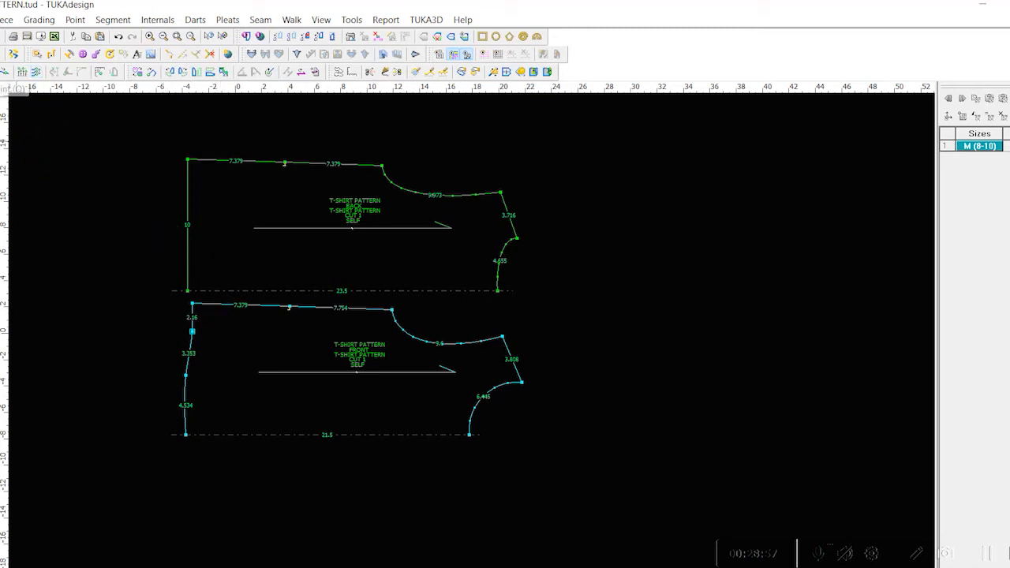
- Shift the upper inner hem point of the front piece towards the side seam and the lower one towards the centre fold
click(191, 322)
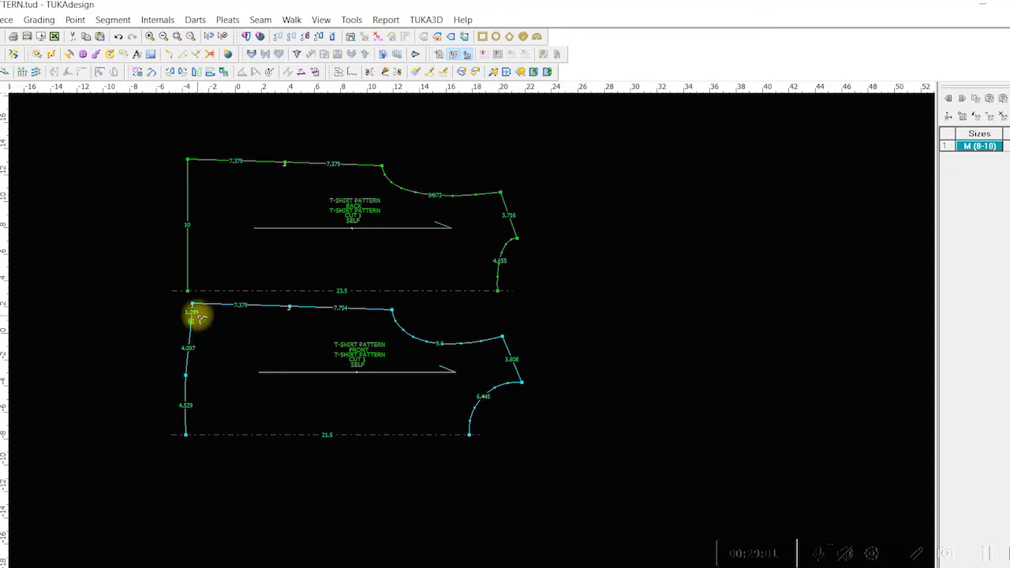
click(186, 375)
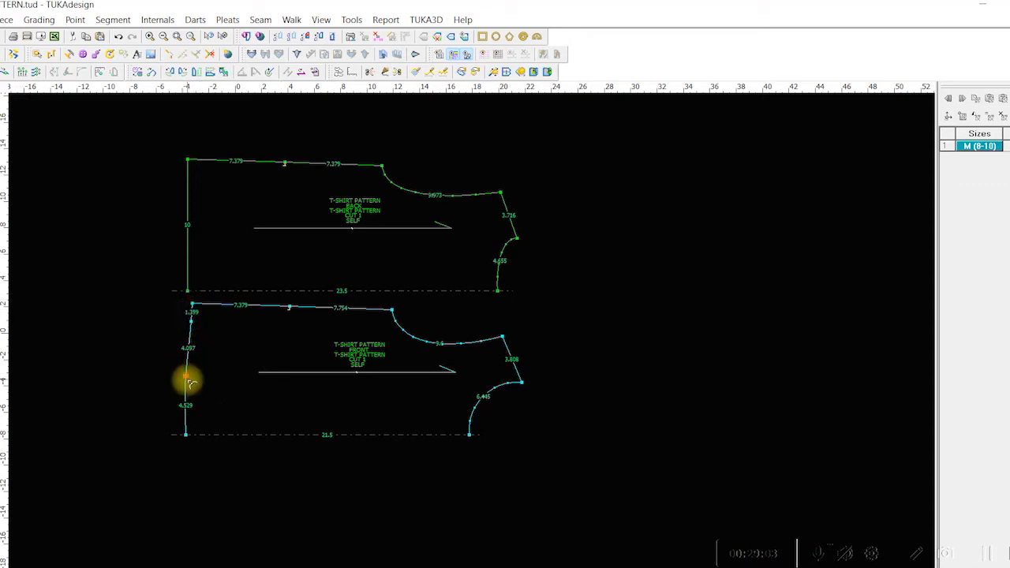
click(187, 384)
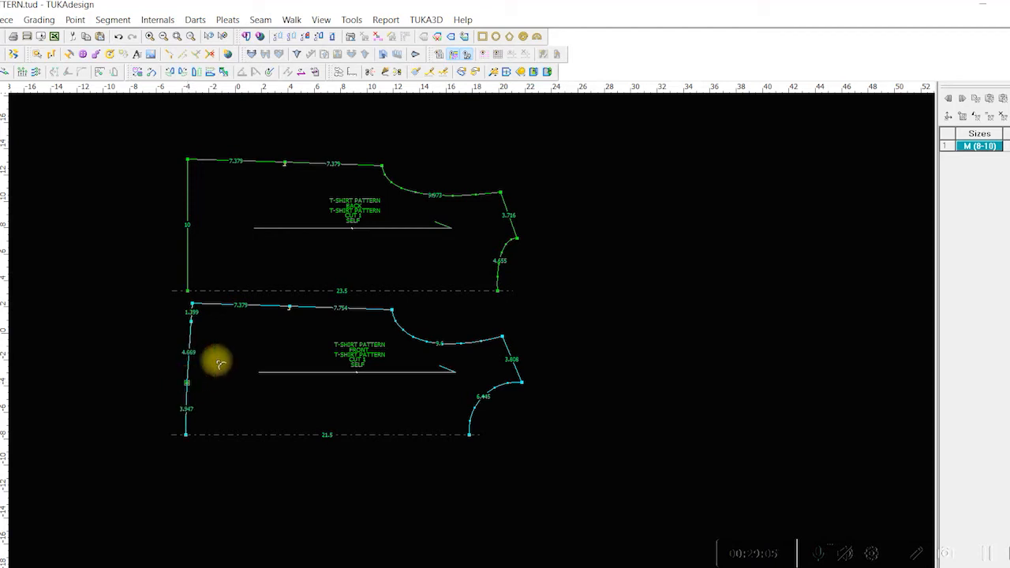
- Refine the front hem curve by nudging the lower inner point outward and adding a curve point between the two inner points
scroll(203, 381, down, 4)
scroll(475, 339, up, 3)
scroll(479, 341, up, 2)
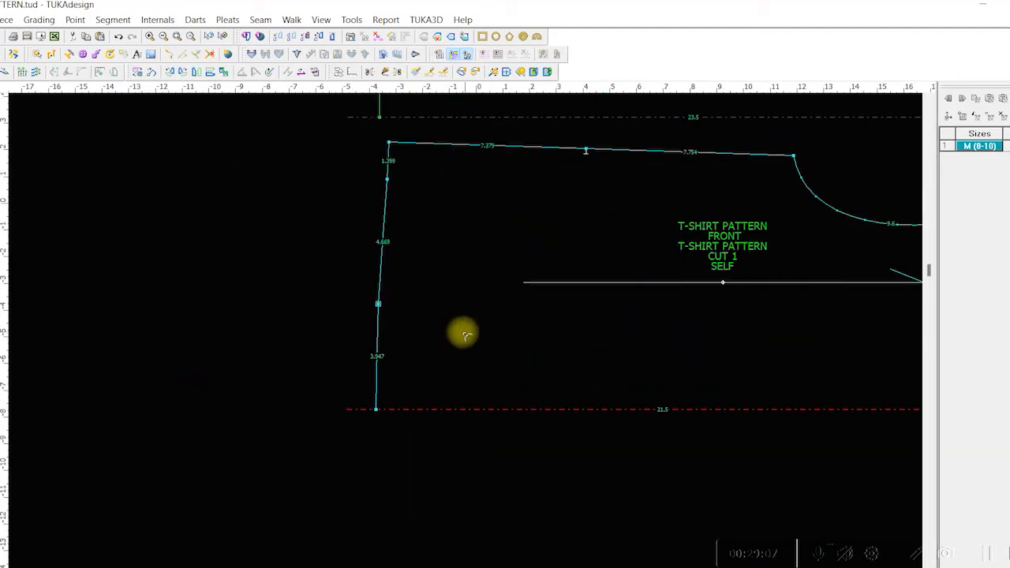
click(378, 306)
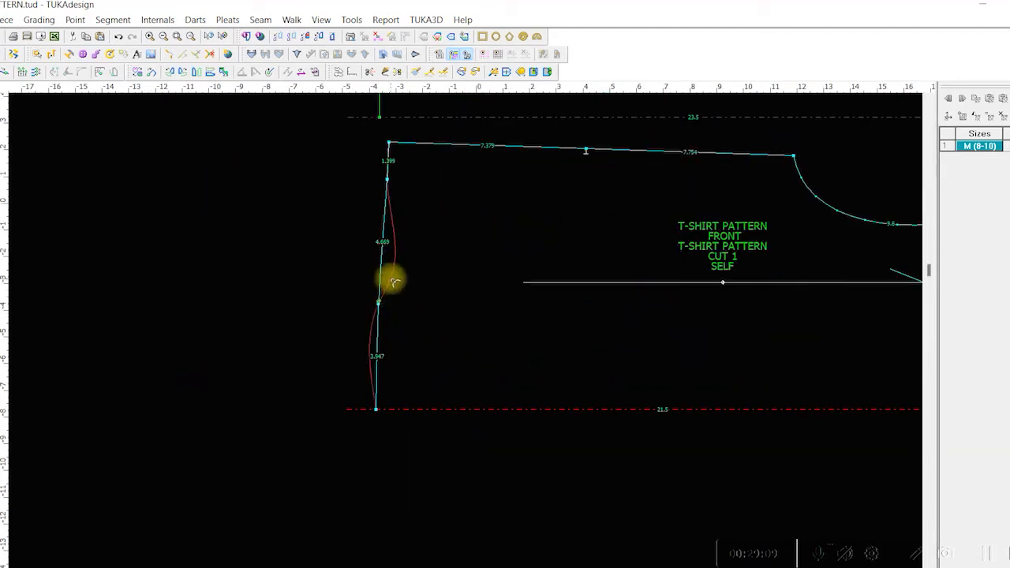
click(391, 214)
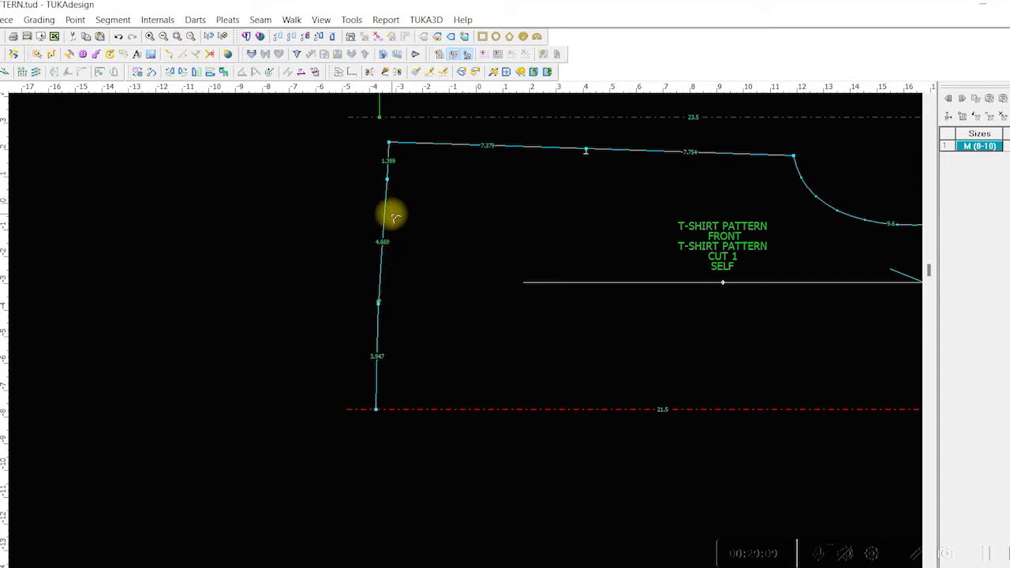
click(379, 306)
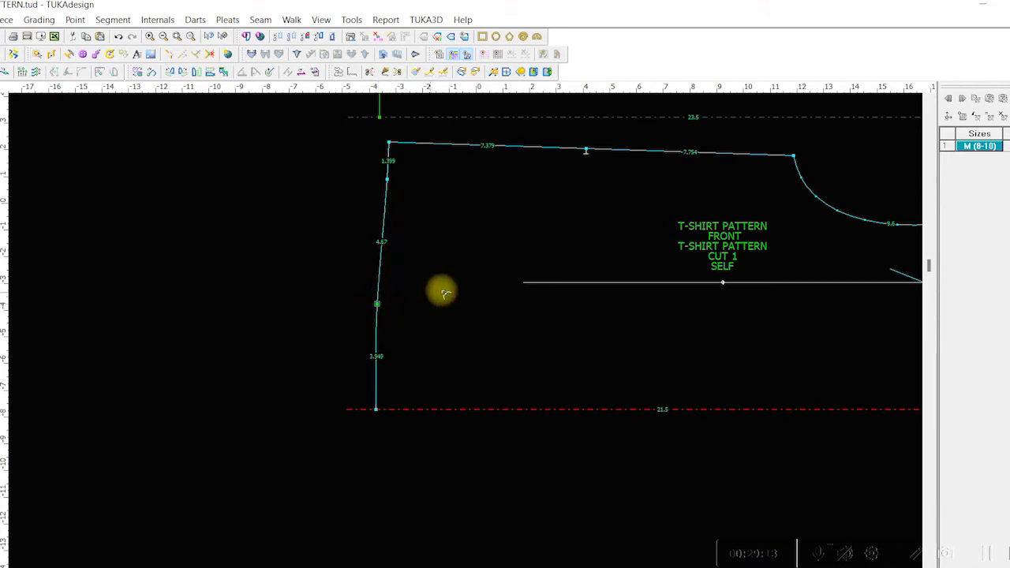
click(383, 238)
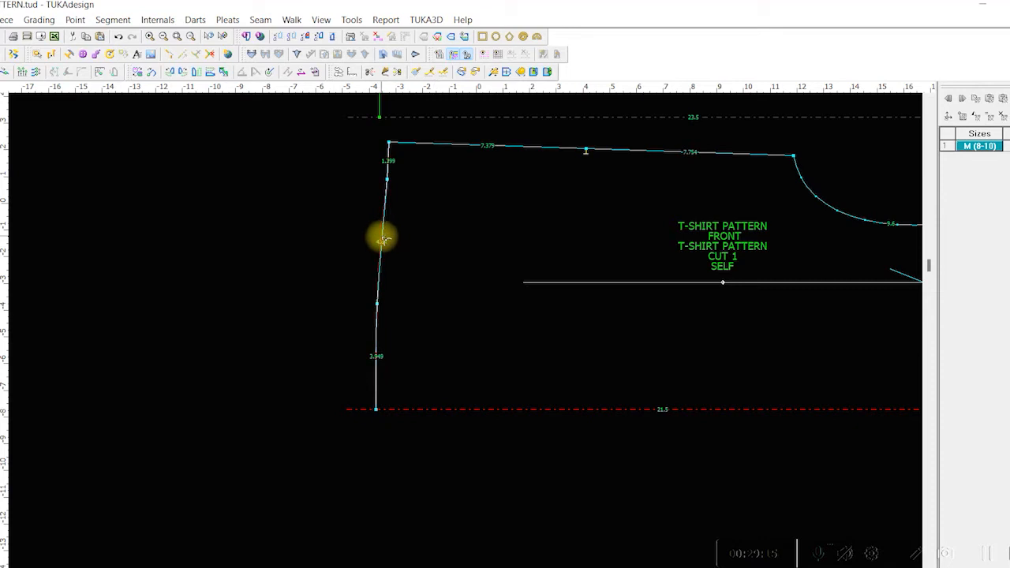
- Turn off Grading for the two inner front hem points and keep them as Curve points
double_click(387, 182)
click(645, 334)
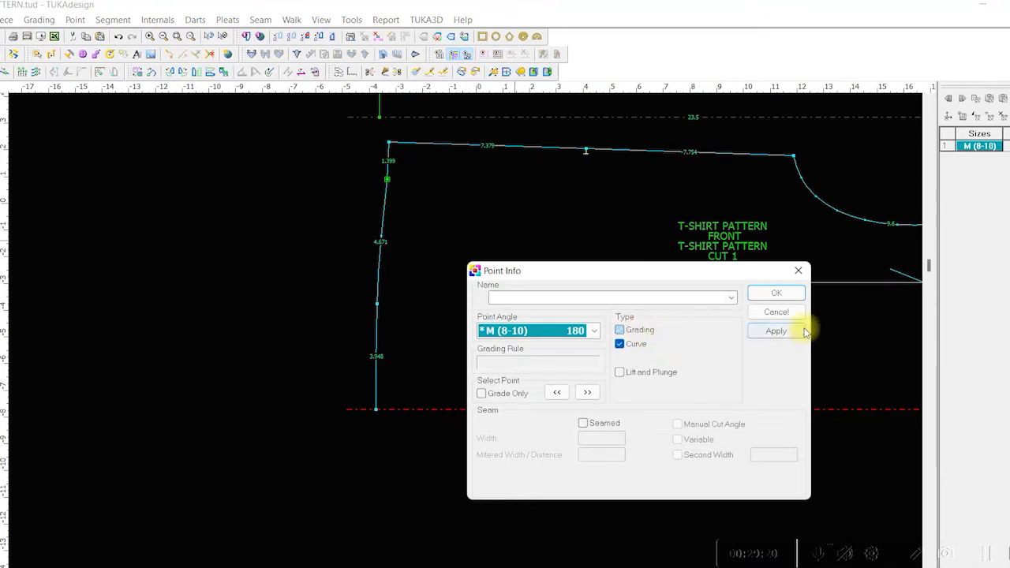
click(778, 294)
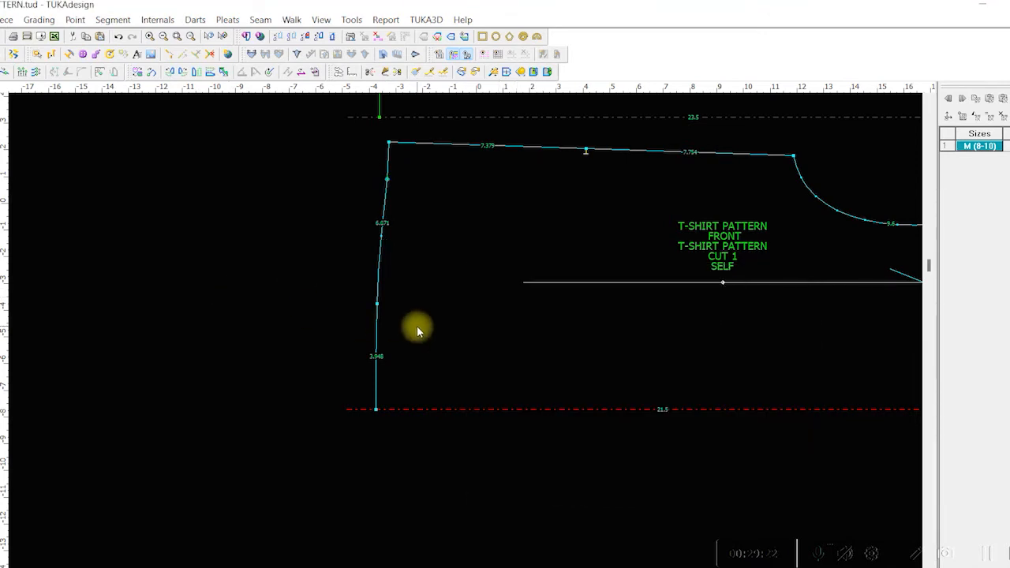
double_click(376, 305)
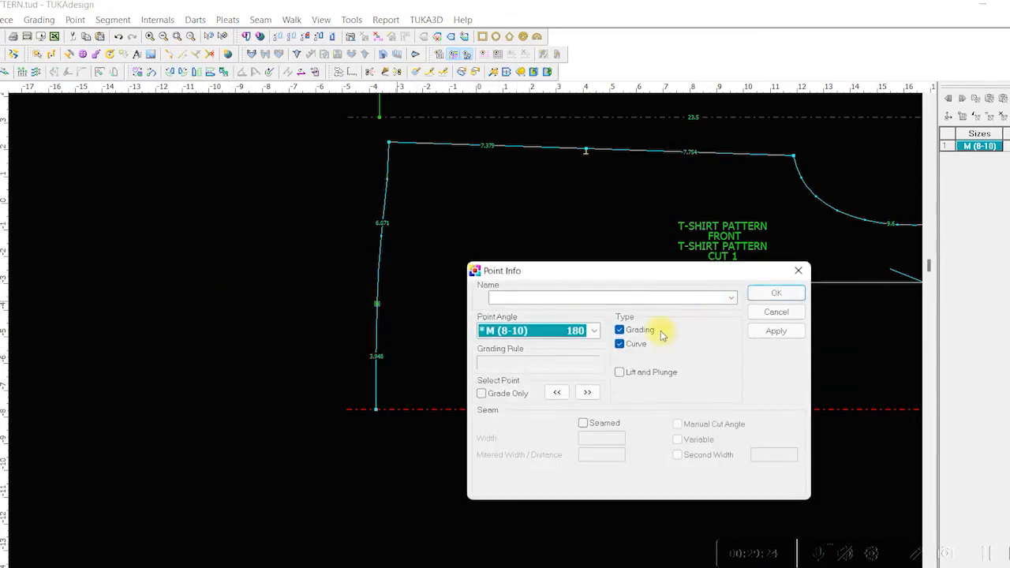
click(777, 293)
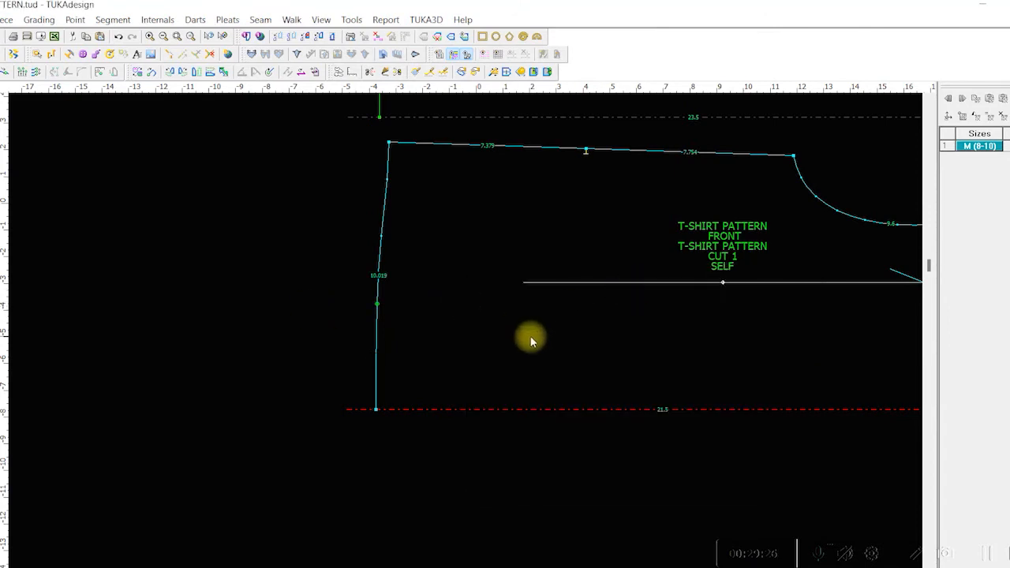
- Save the pattern file and reposition the back piece directly above the front piece
drag(431, 352, 443, 352)
scroll(462, 356, up, 1)
scroll(470, 340, down, 3)
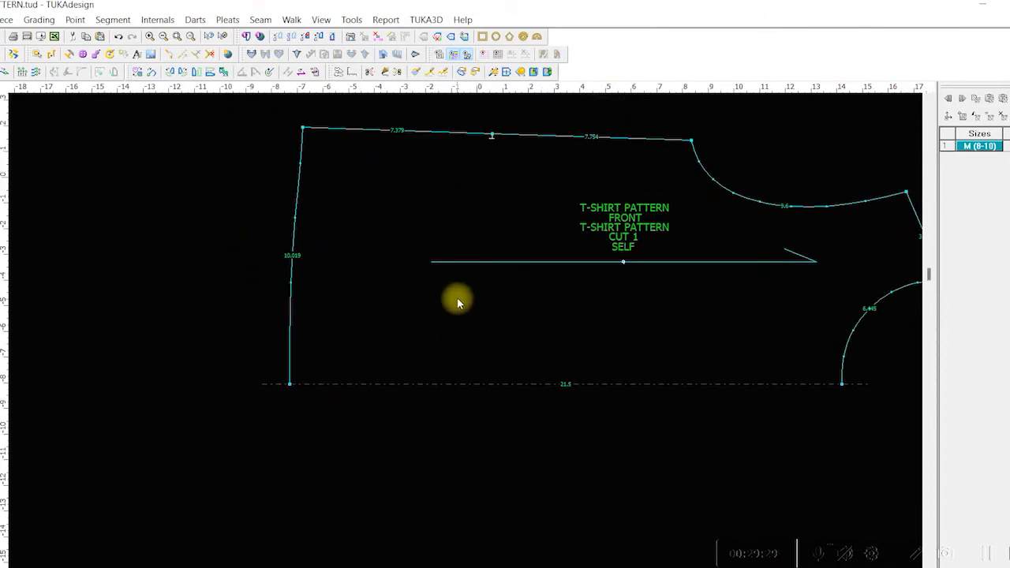
key(ctrl+s)
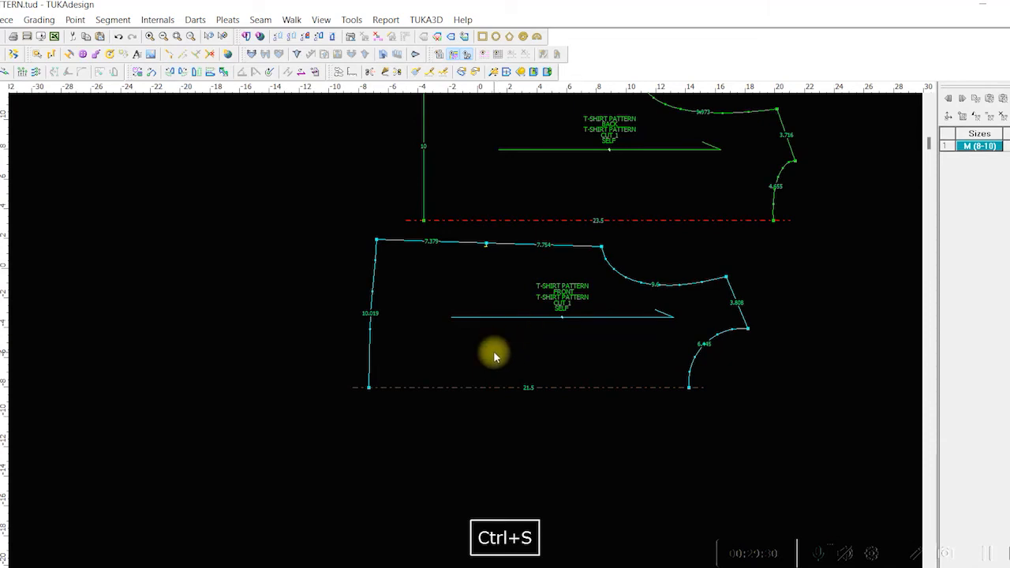
drag(523, 348, 532, 388)
drag(604, 180, 566, 221)
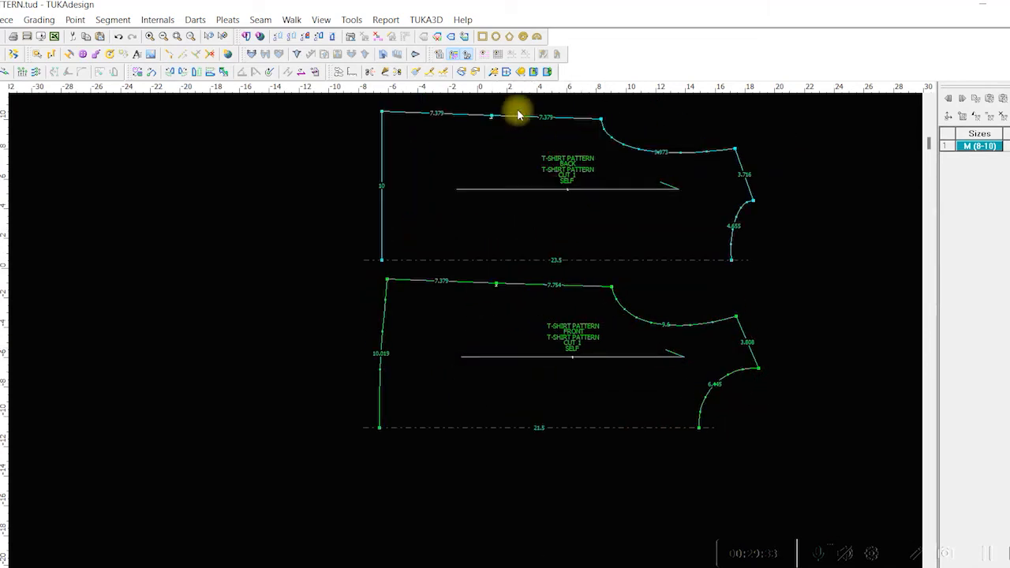
- Flip the back piece vertically and join its side-seam hem corner to the matching corner of the front piece
click(207, 71)
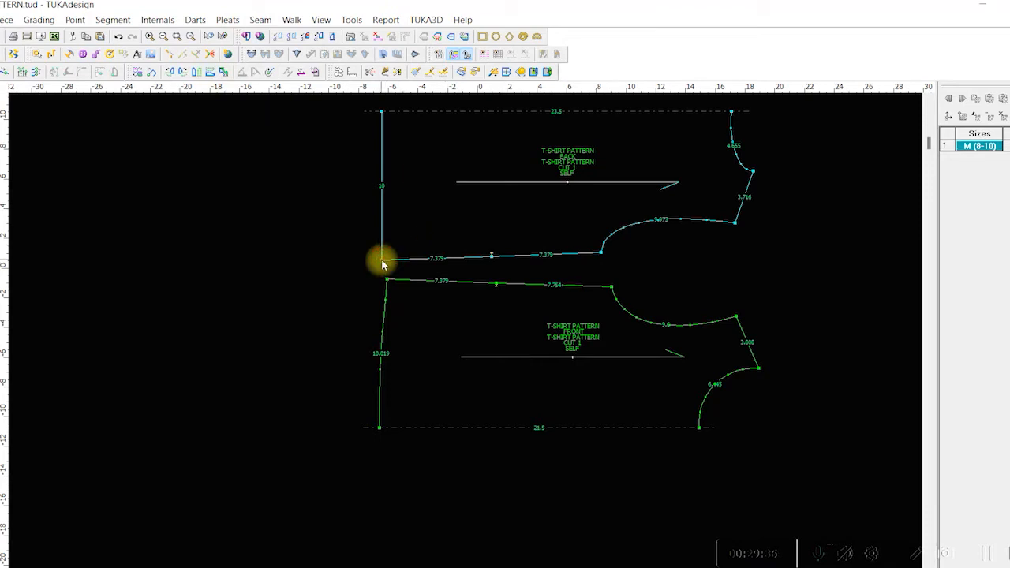
key(space)
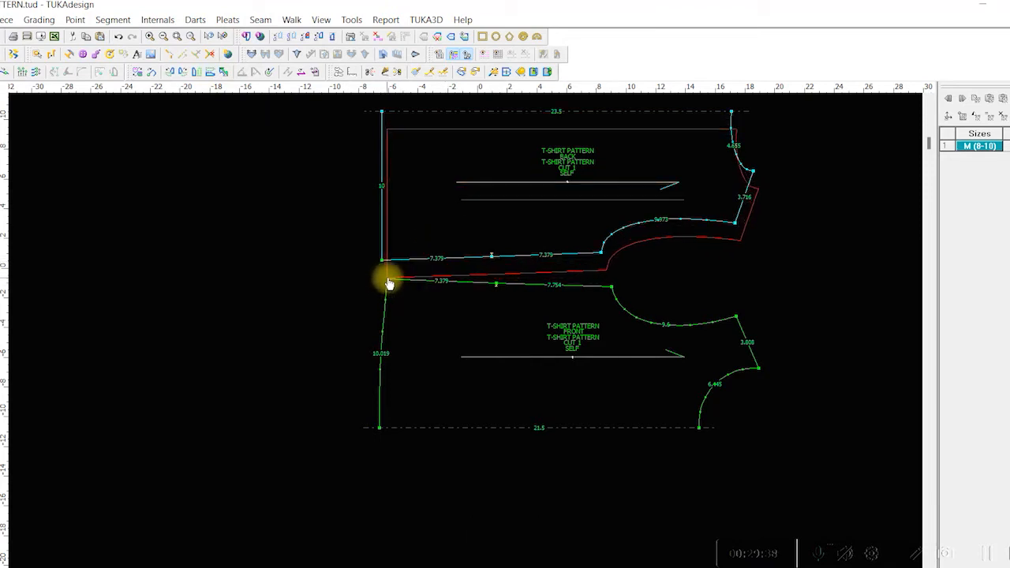
click(389, 281)
- Rotate the back piece about the shared hem corner until its side seam lies along the front side seam
key(r)
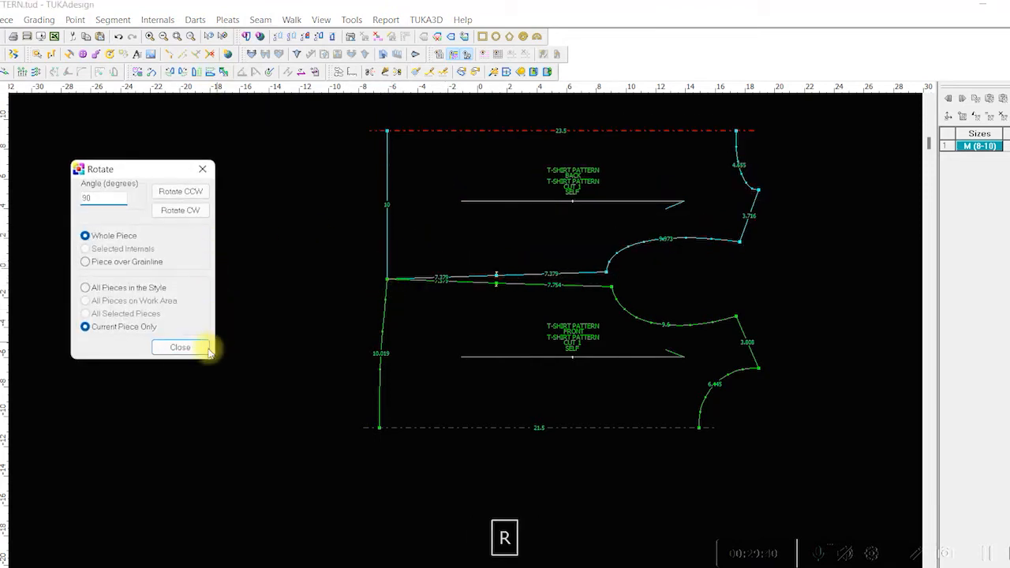
click(202, 347)
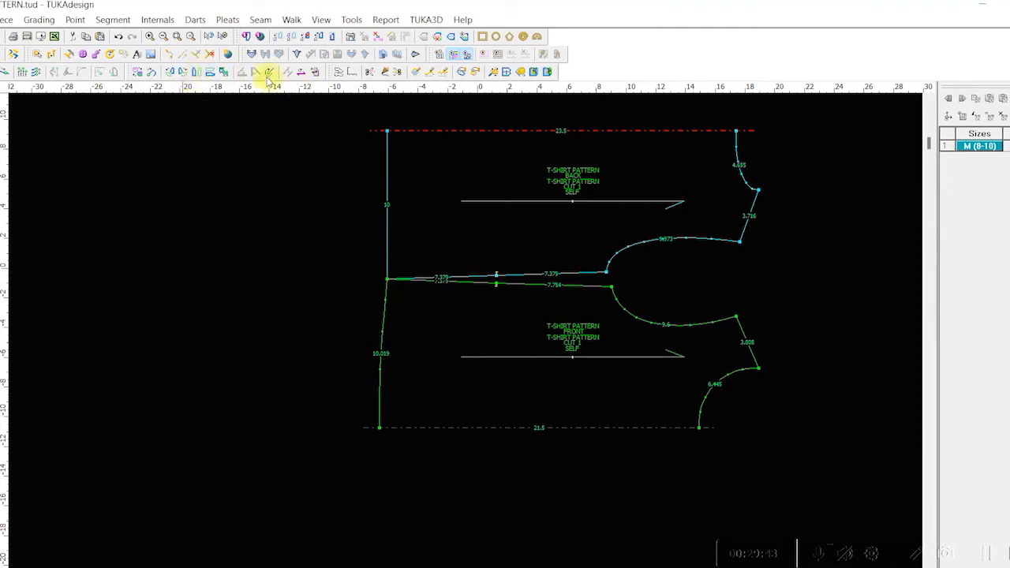
click(155, 73)
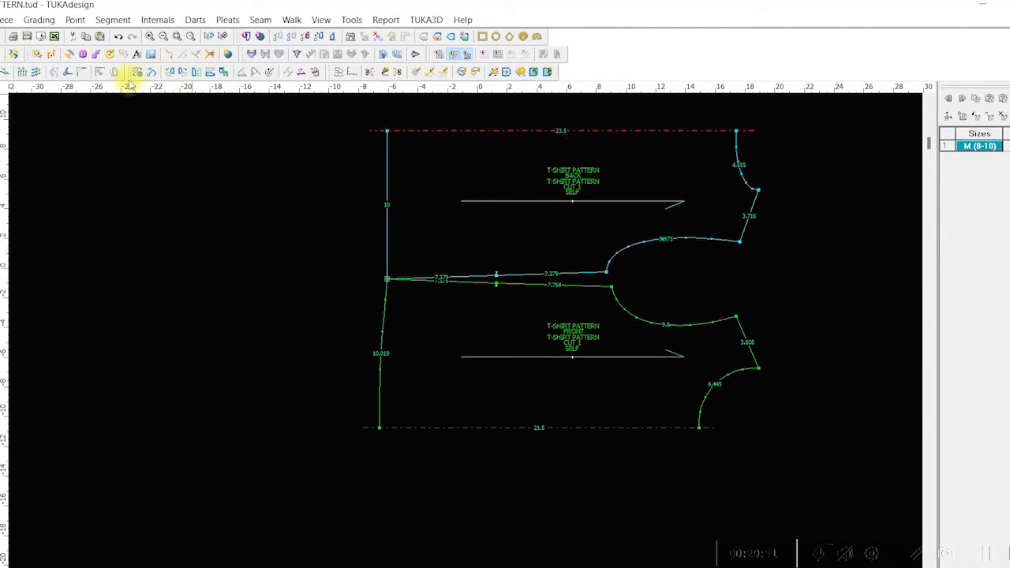
click(150, 73)
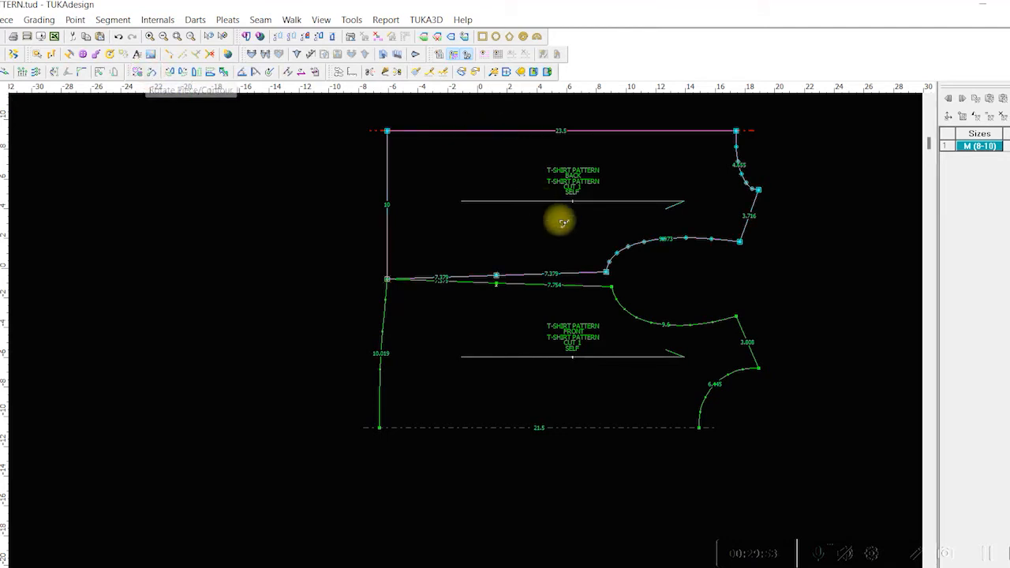
click(398, 279)
click(388, 281)
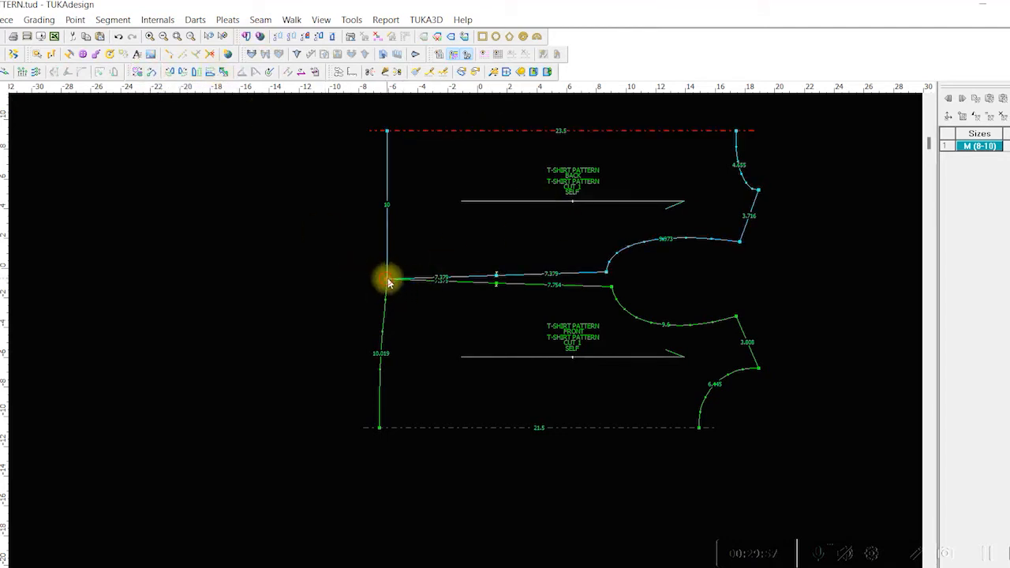
click(151, 73)
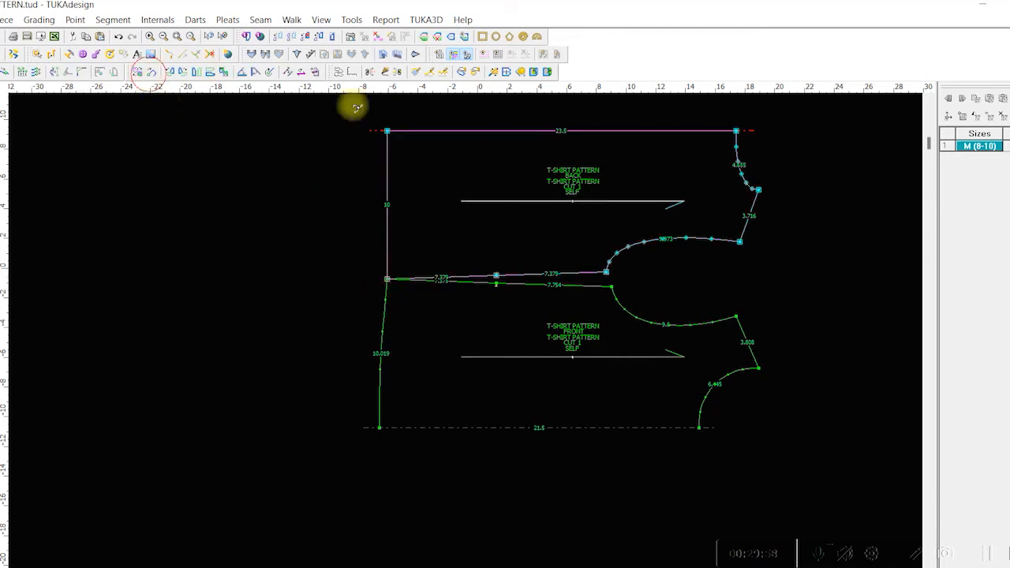
click(612, 278)
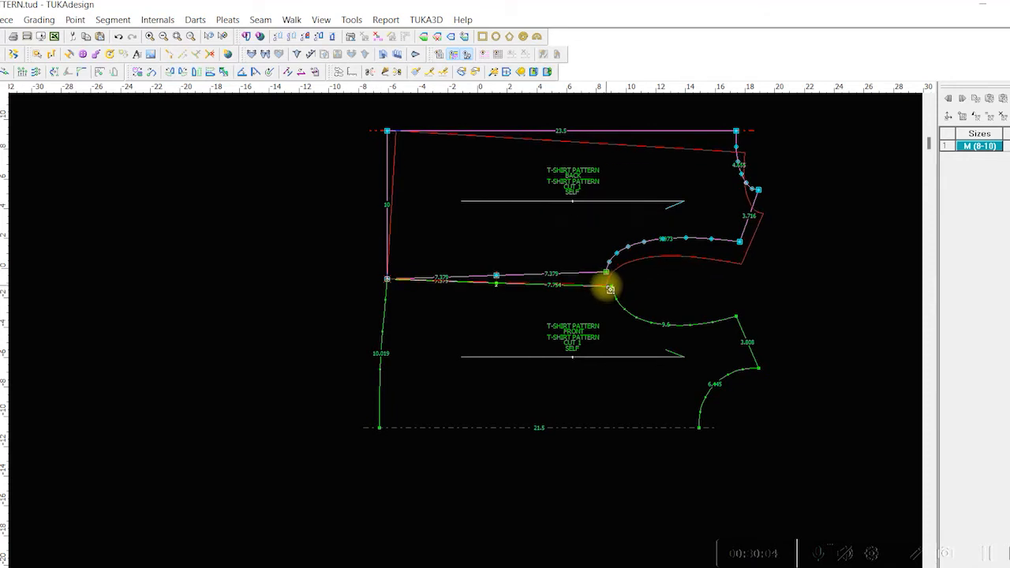
click(607, 289)
- Reposition the front hem curve point nearest the side seam so the front hemline blends smoothly into the back hem
scroll(471, 340, down, 1)
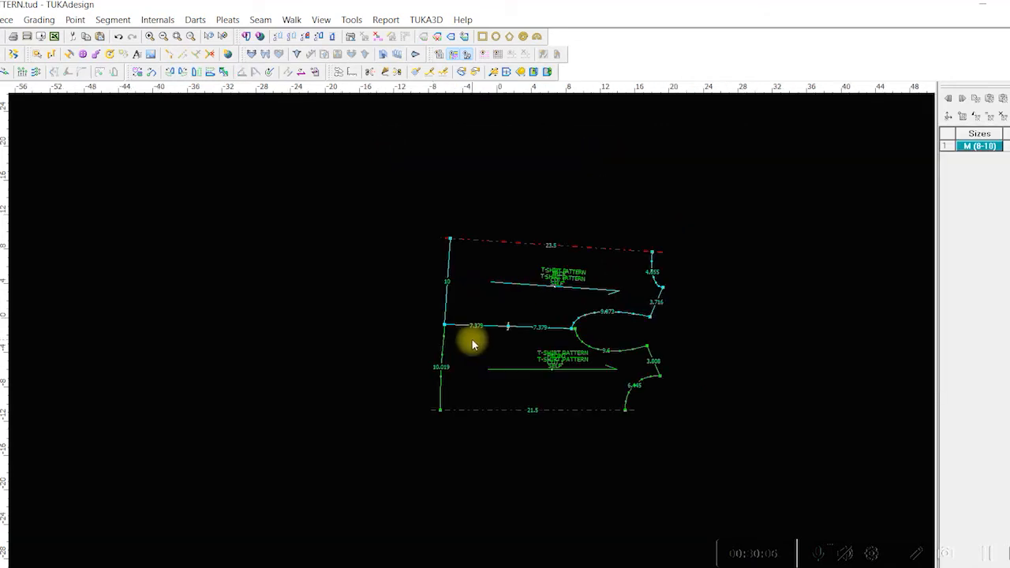
scroll(465, 338, up, 2)
scroll(464, 338, up, 2)
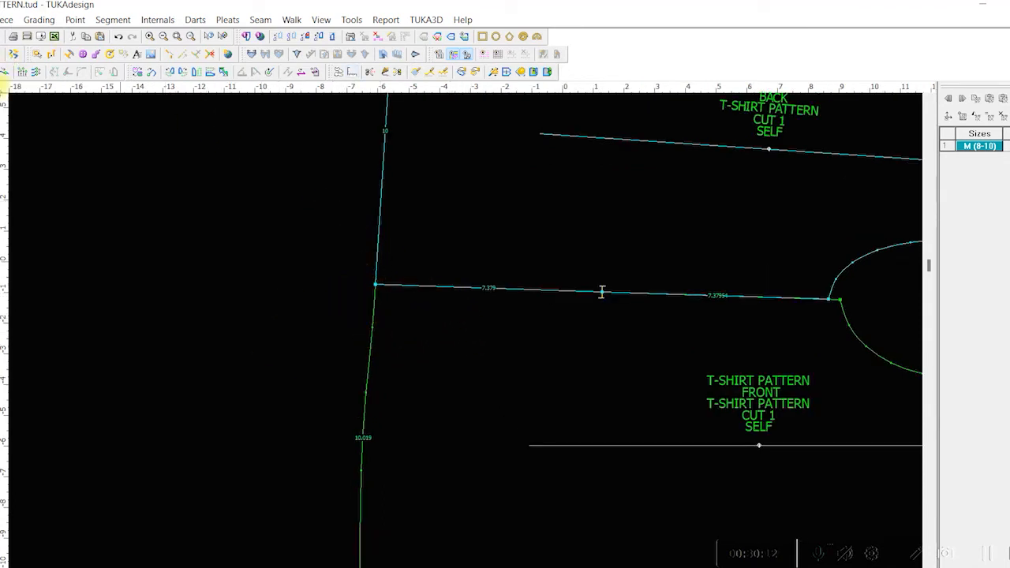
click(374, 335)
click(374, 323)
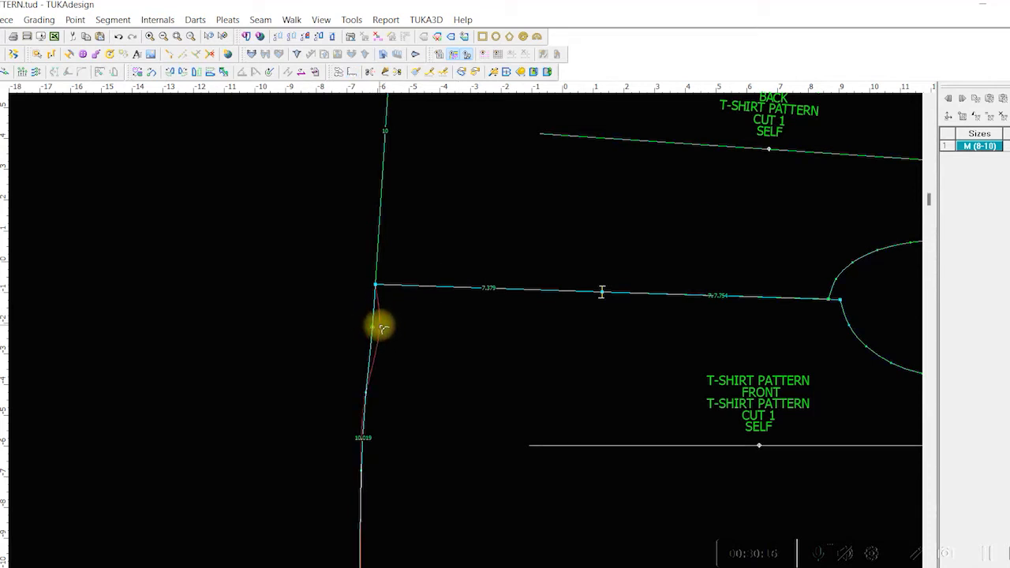
click(382, 327)
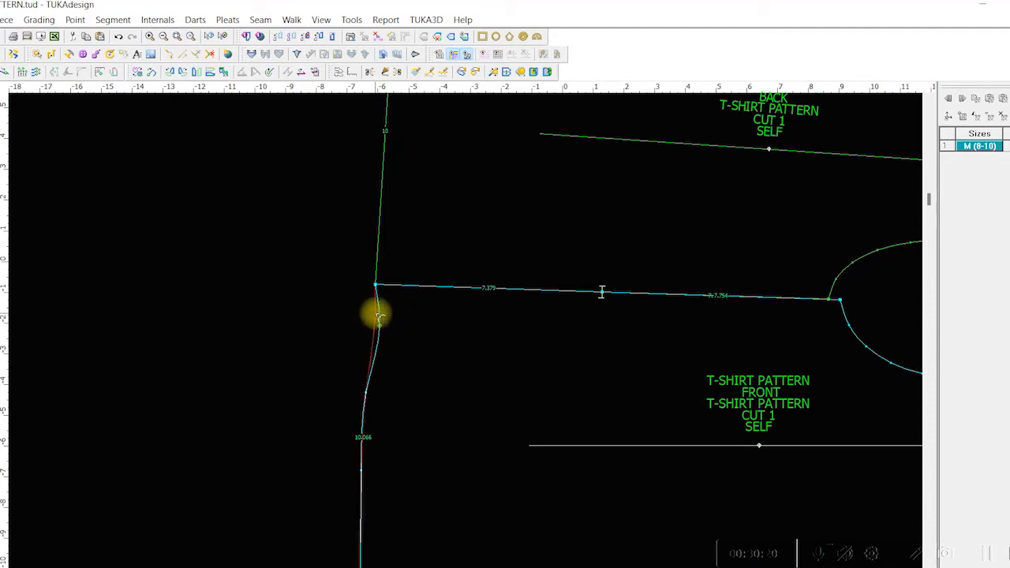
click(374, 313)
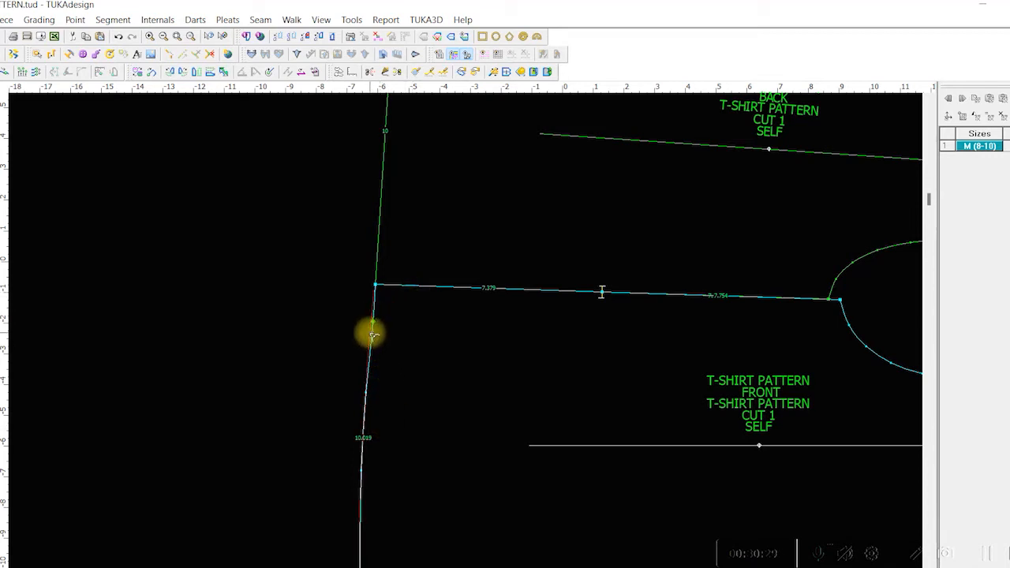
scroll(474, 338, down, 3)
scroll(449, 348, up, 5)
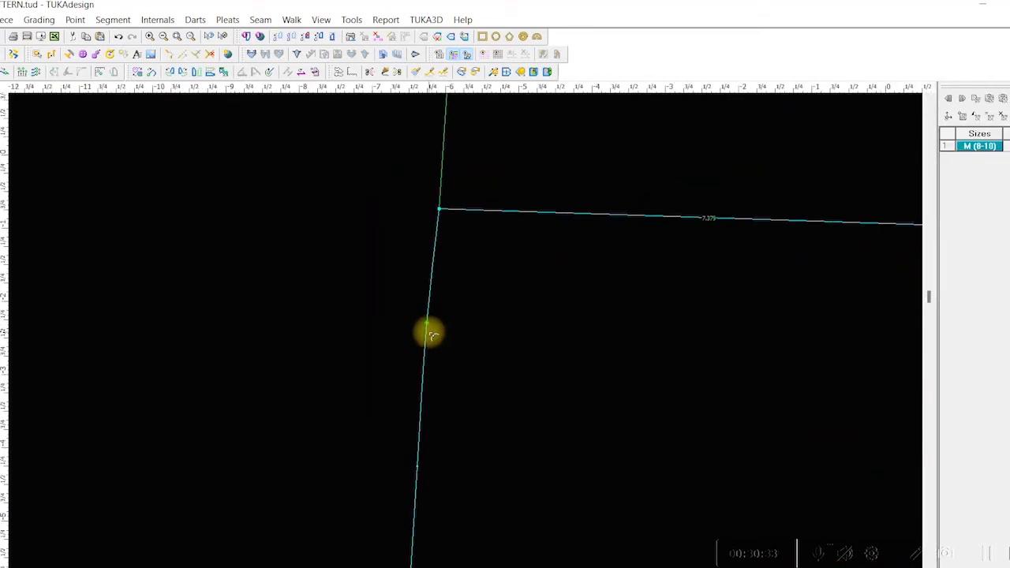
click(430, 336)
scroll(492, 463, up, 3)
scroll(468, 331, down, 6)
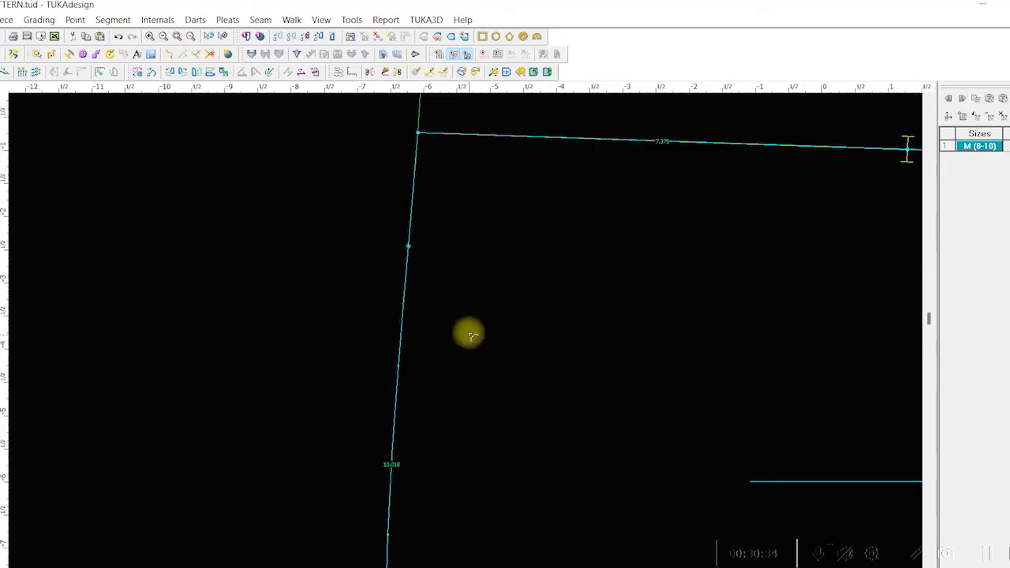
scroll(466, 332, down, 3)
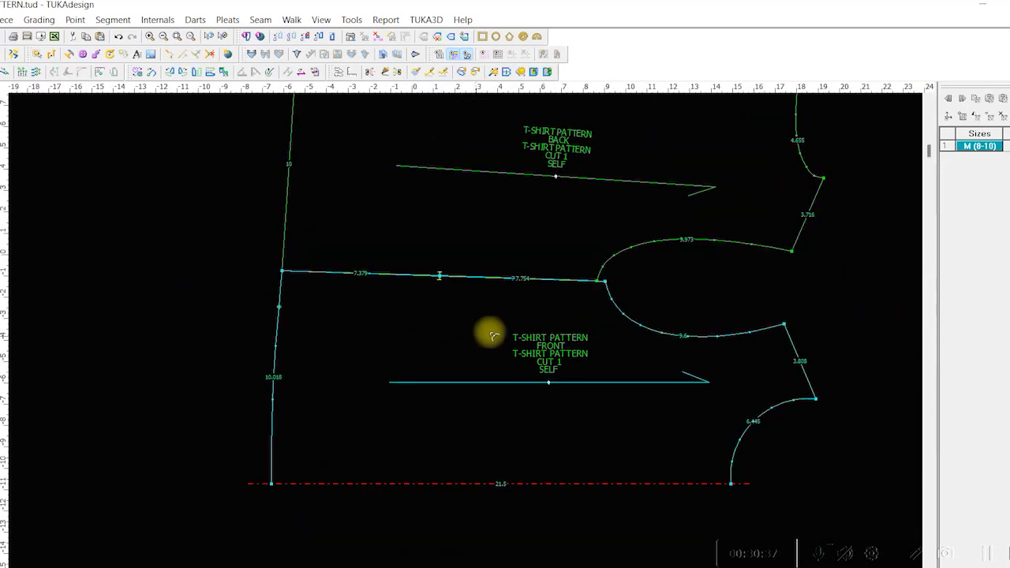
- Move the back piece along the side seam and join its underarm corner to the front piece's underarm corner
scroll(440, 198, up, 3)
scroll(466, 333, down, 5)
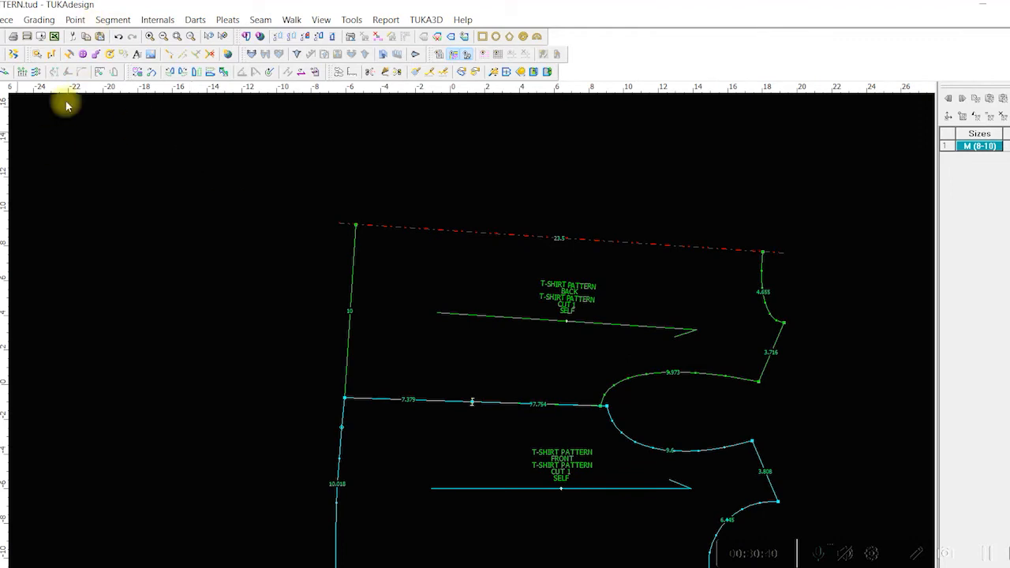
scroll(435, 311, down, 3)
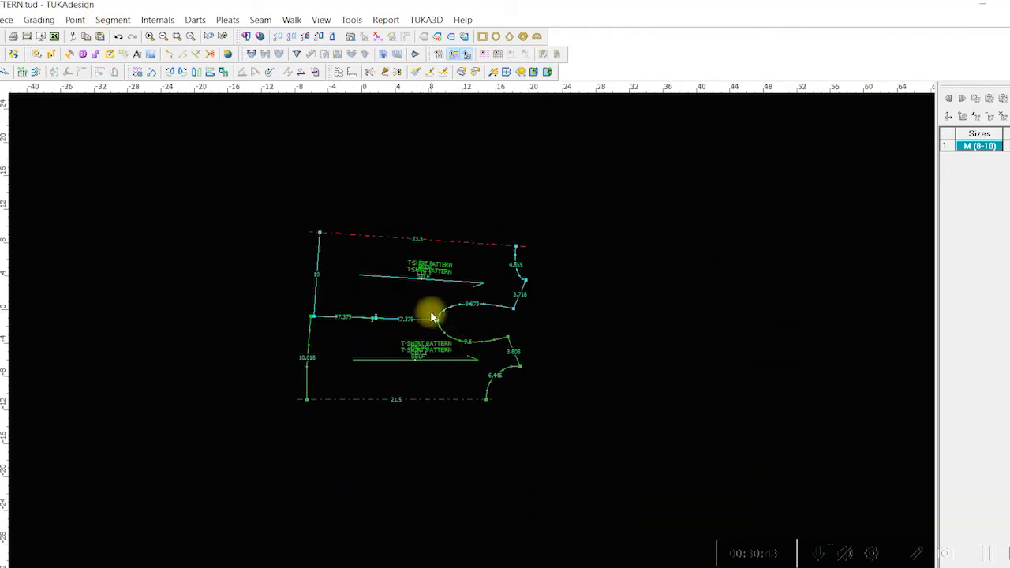
scroll(473, 343, up, 3)
scroll(474, 343, up, 3)
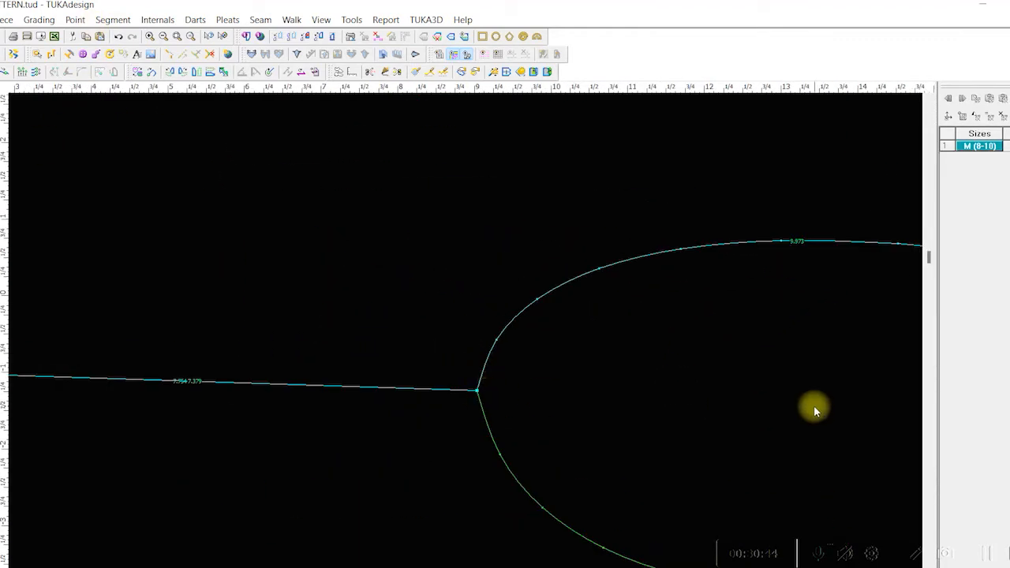
scroll(812, 406, up, 1)
scroll(468, 346, down, 2)
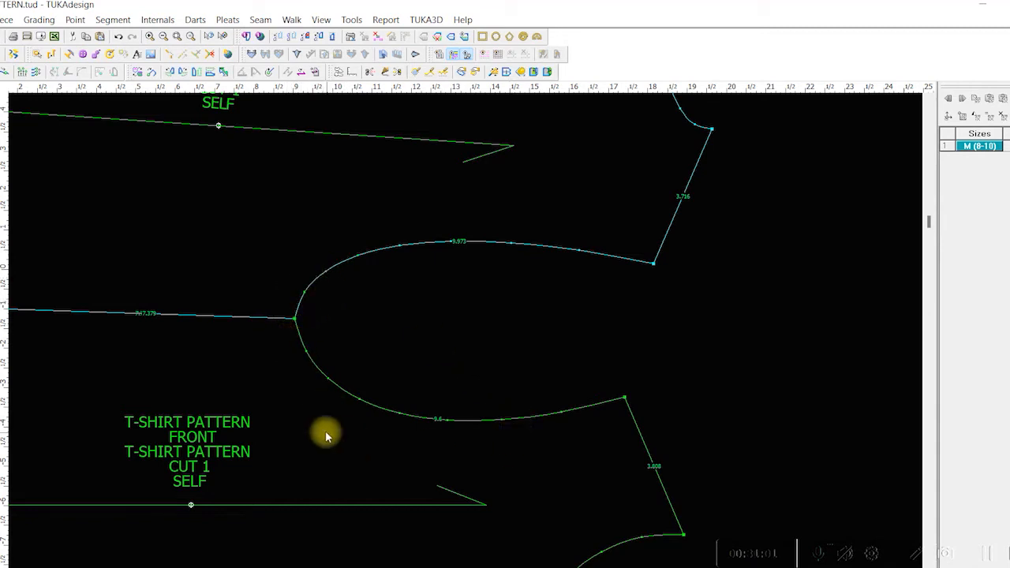
- Move the curve point nearest the underarm corner on both the back and front armholes to round their junction
scroll(465, 332, down, 2)
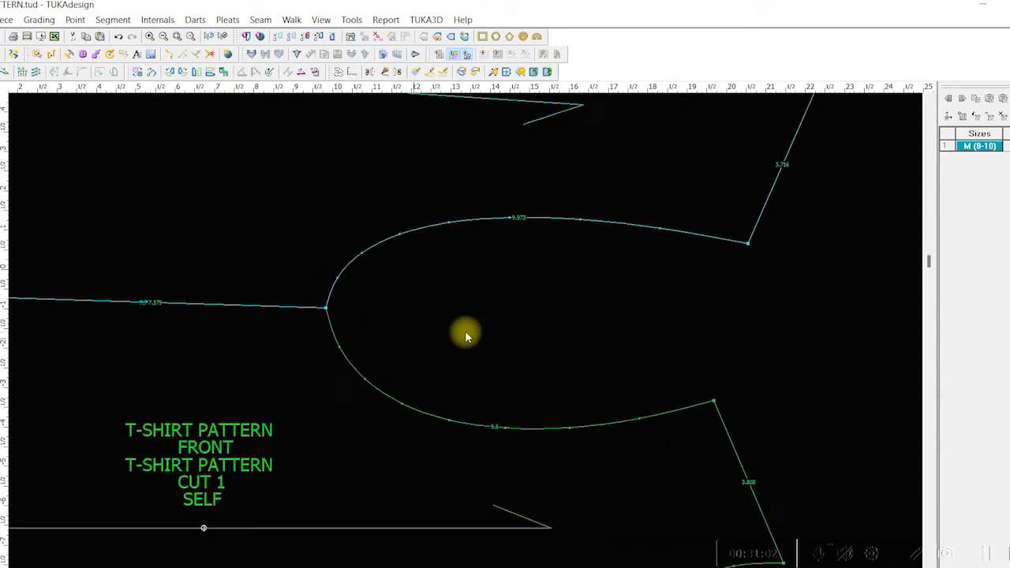
scroll(464, 340, down, 1)
scroll(465, 340, down, 1)
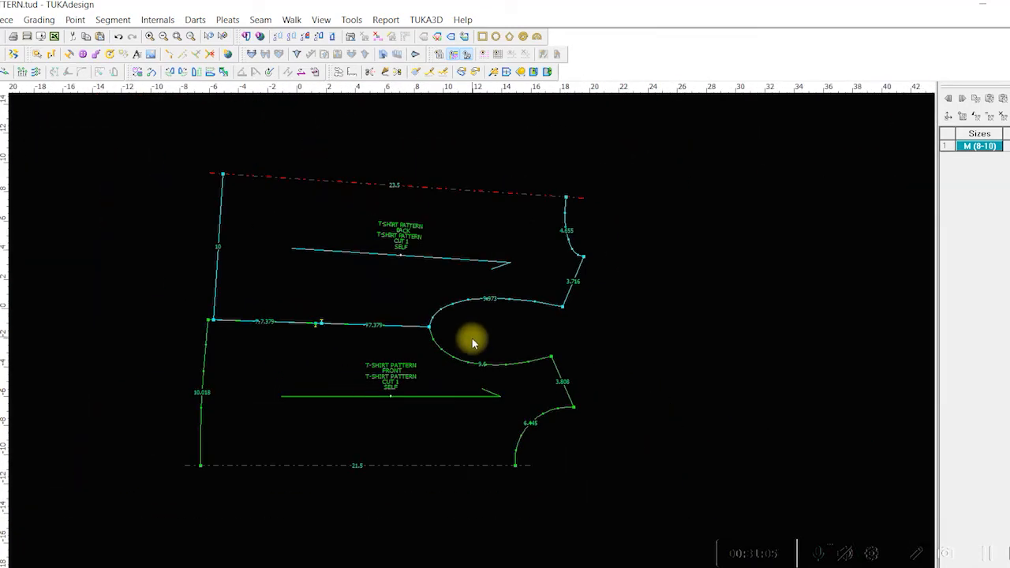
scroll(466, 337, up, 4)
key(m)
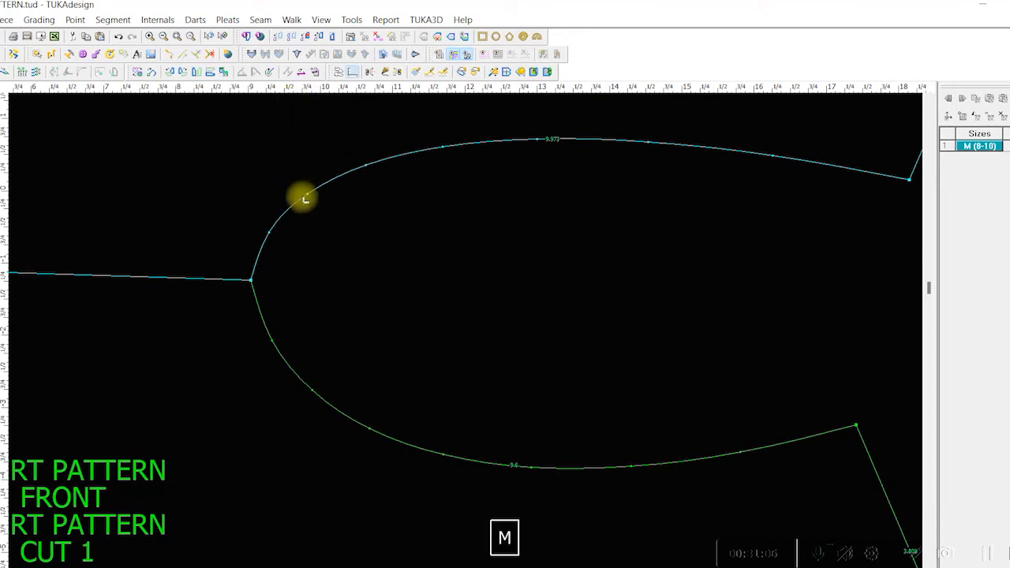
key(q)
mouse_move(270, 235)
mouse_down()
mouse_move(260, 228)
mouse_move(261, 250)
mouse_up()
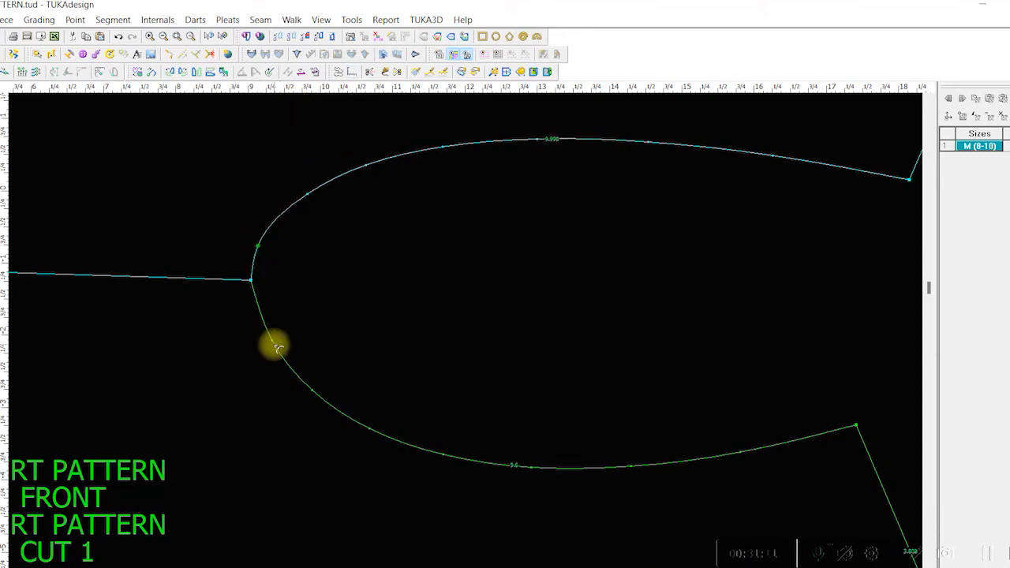
drag(275, 343, 267, 341)
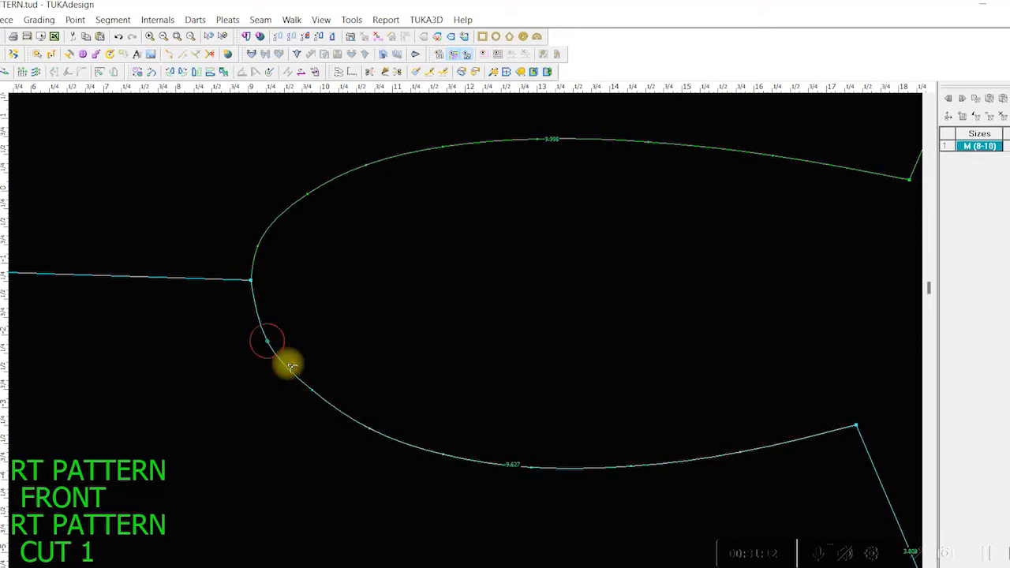
- Shift the next three curve points along the front armhole slightly outward to smooth its lower curve
drag(312, 389, 310, 395)
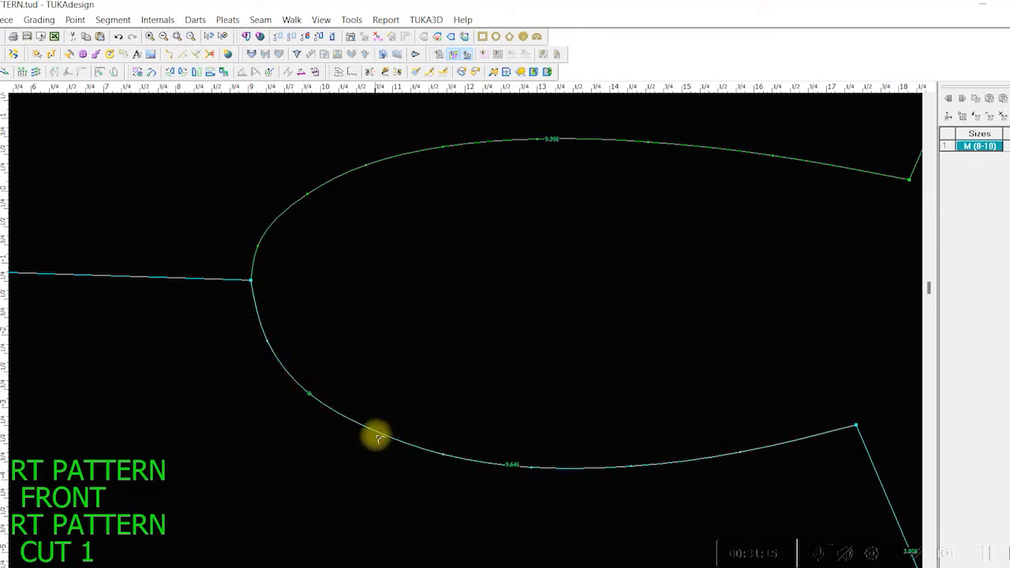
drag(369, 427, 375, 435)
drag(444, 457, 448, 457)
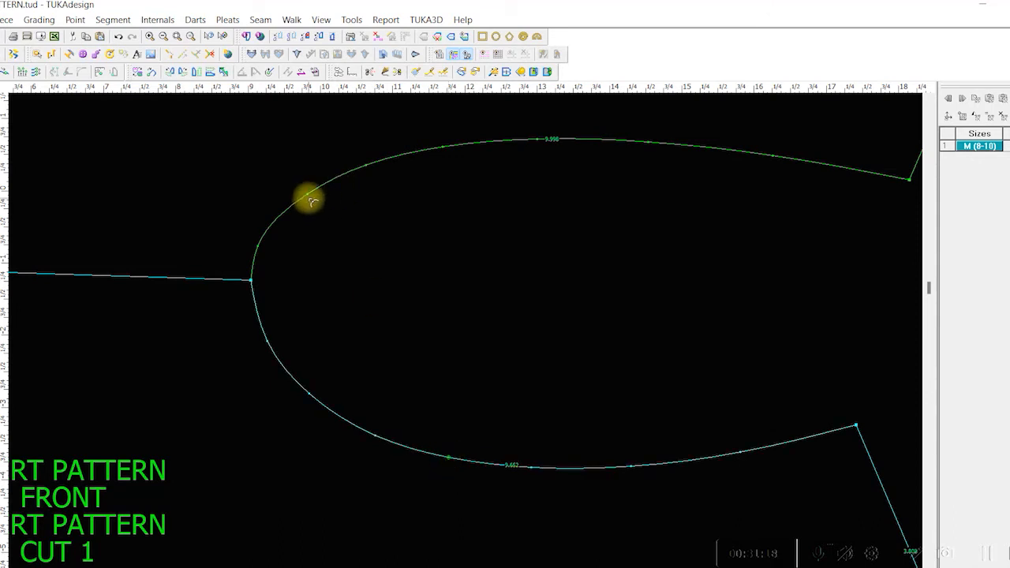
- Shift the second and third curve points from the underarm on the back armhole outward to smooth the curve
drag(309, 198, 300, 191)
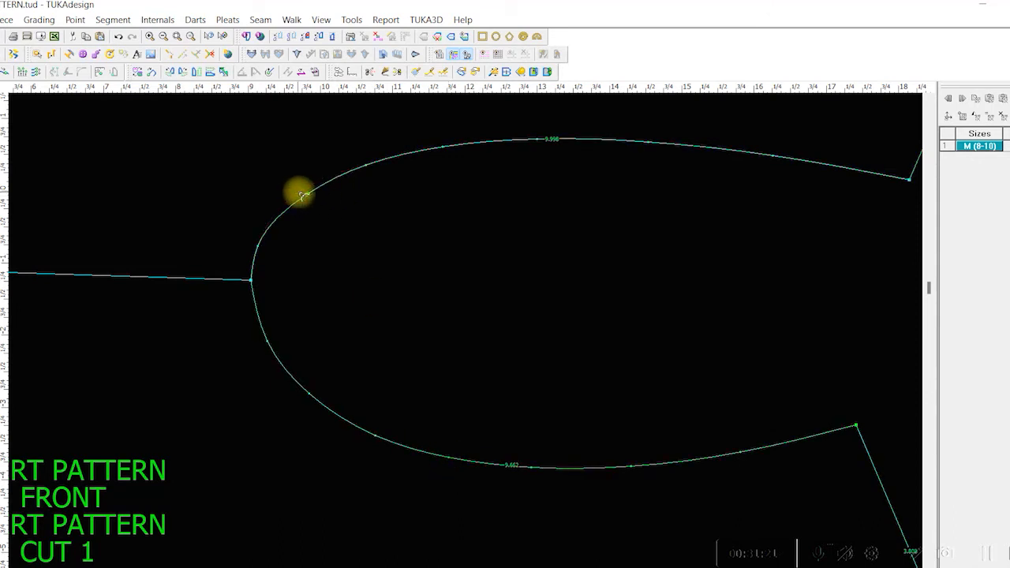
click(367, 165)
key(Escape)
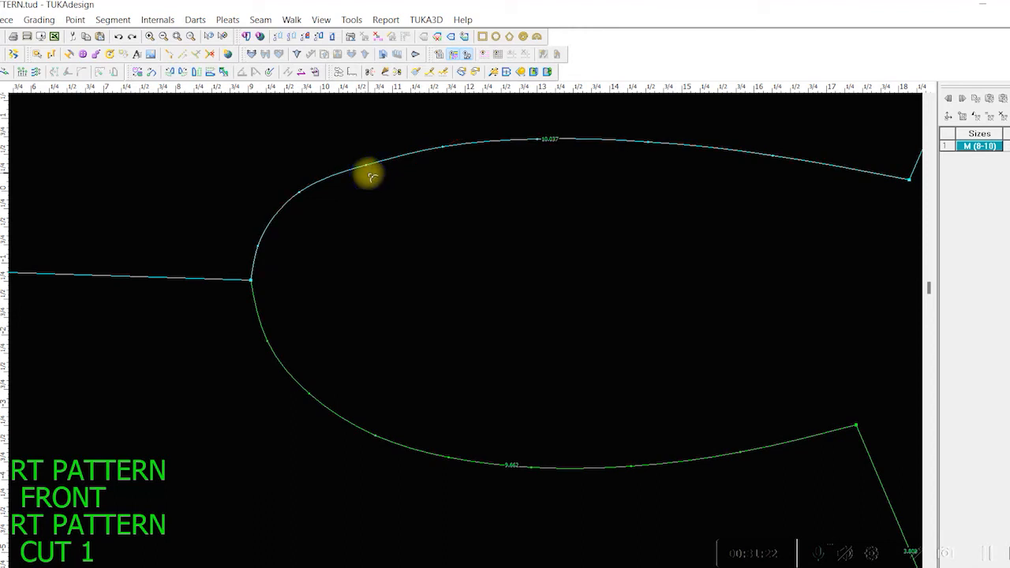
click(366, 164)
click(362, 161)
scroll(467, 333, up, 1)
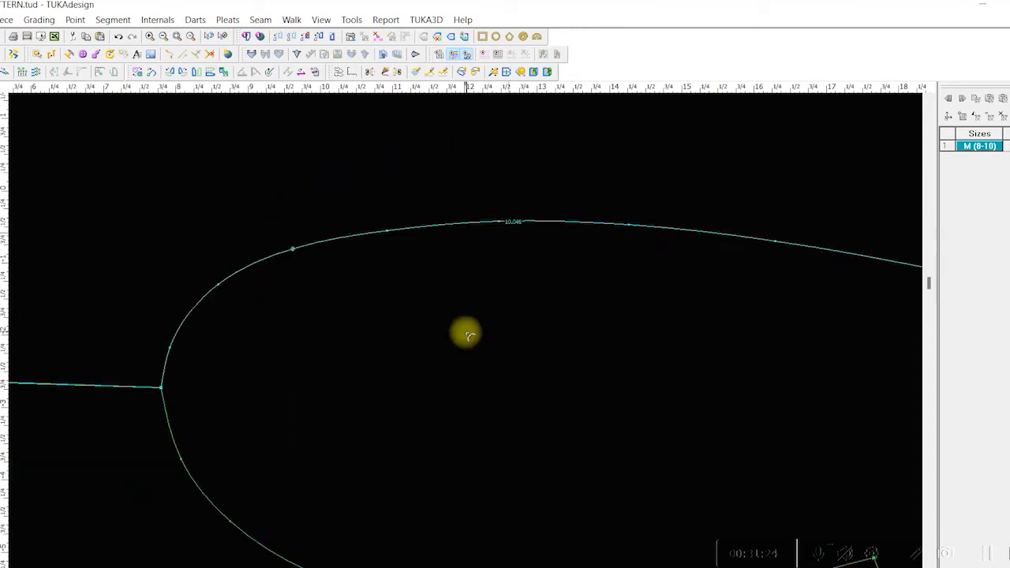
scroll(489, 346, down, 4)
scroll(473, 344, down, 3)
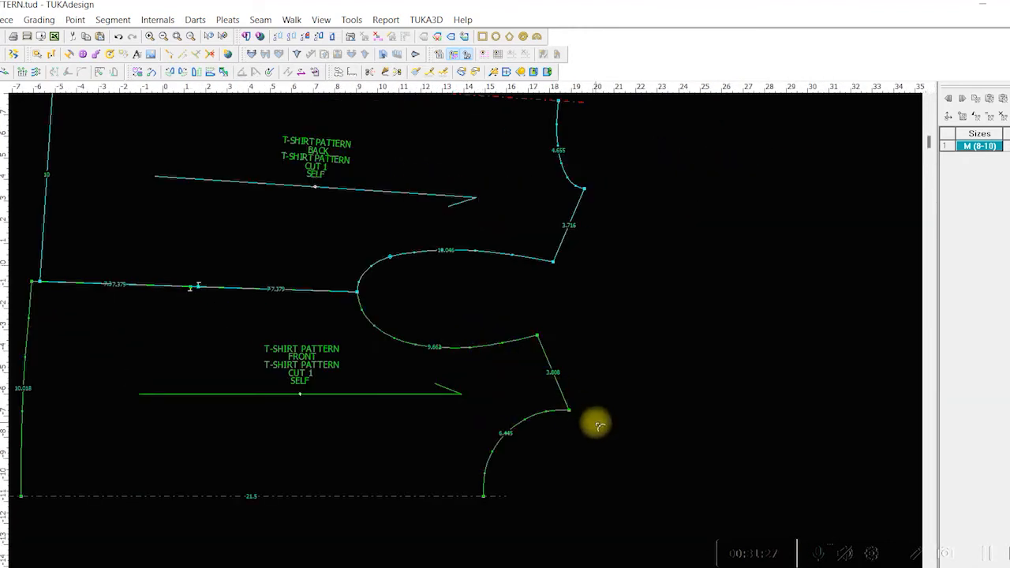
- Save the pattern with the back piece flipped back, and undo the flip and the last back armhole adjustment
key(ctrl+s)
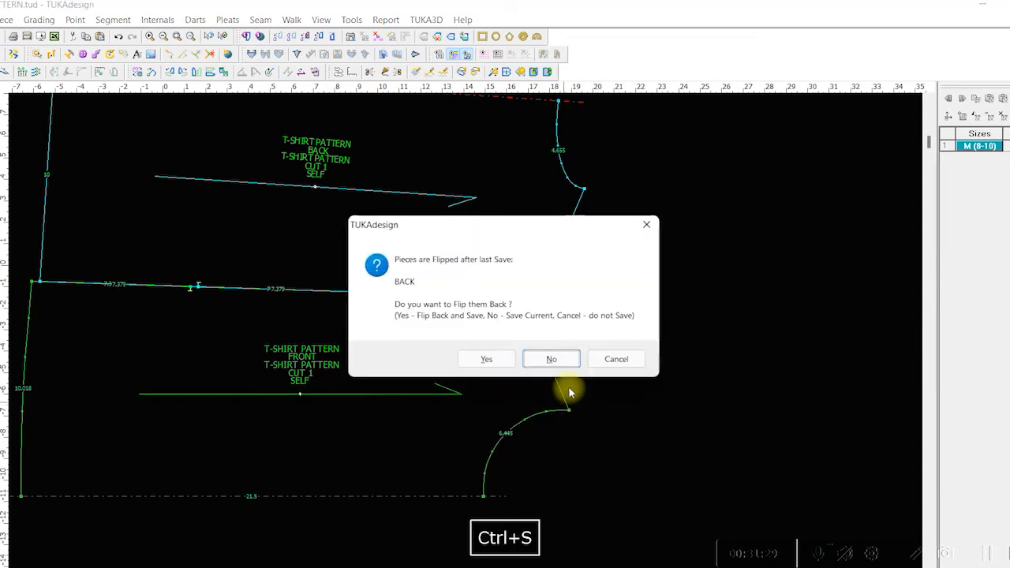
click(491, 358)
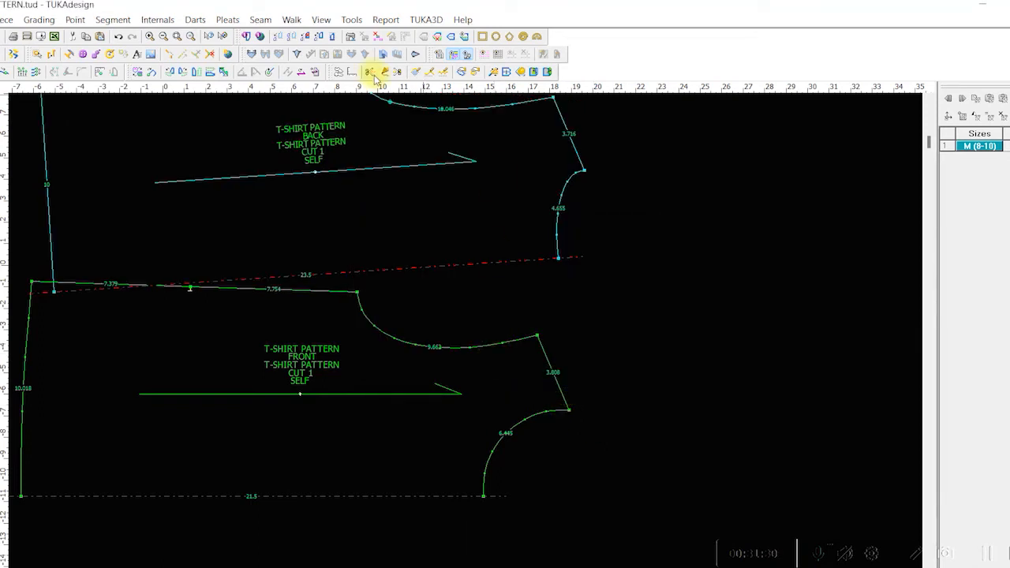
key(ctrl+z)
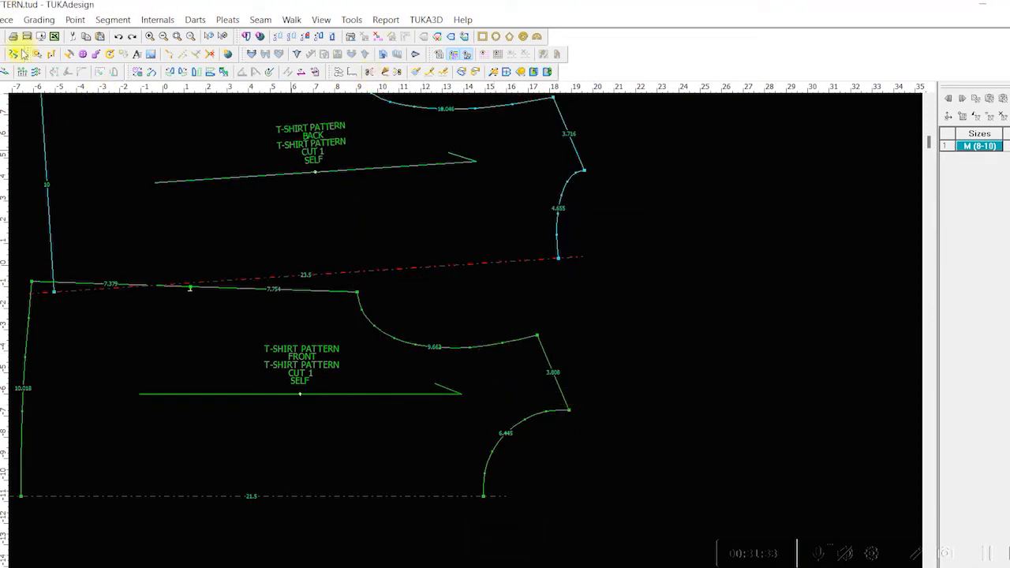
click(118, 36)
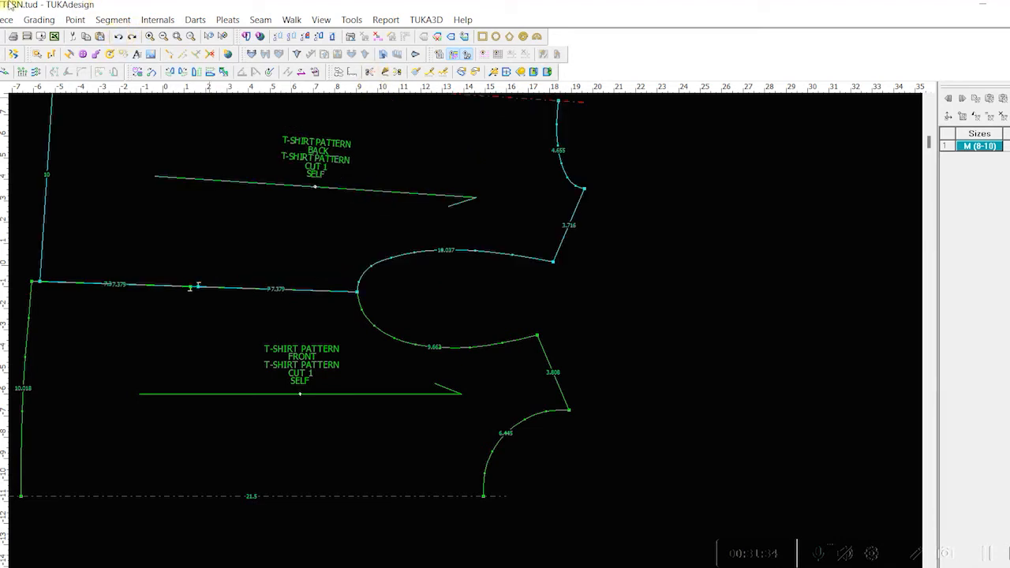
- Move the back piece away from the front side seam and rotate it so its grainline is horizontal
drag(320, 214, 449, 212)
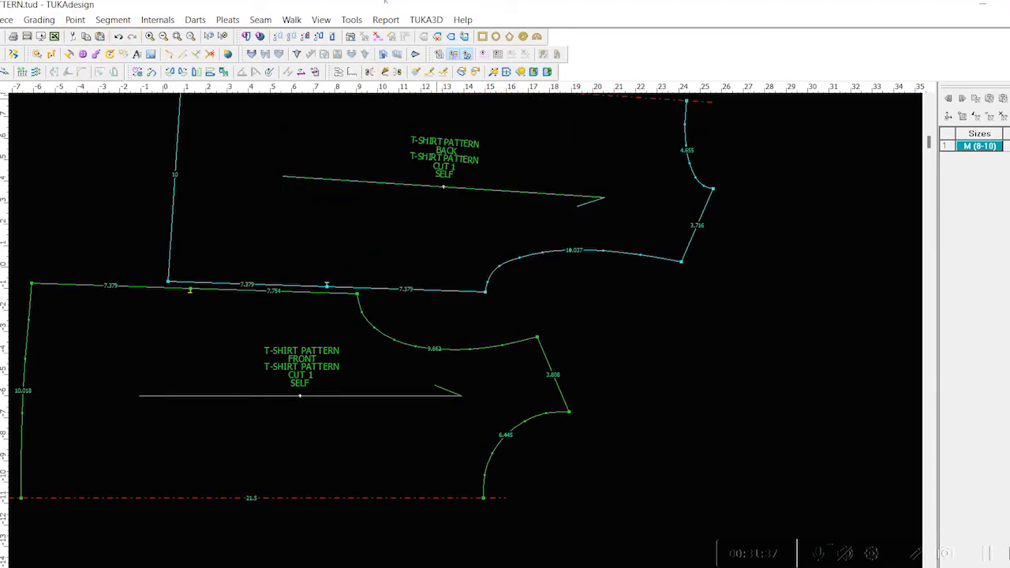
click(303, 73)
scroll(462, 333, up, 1)
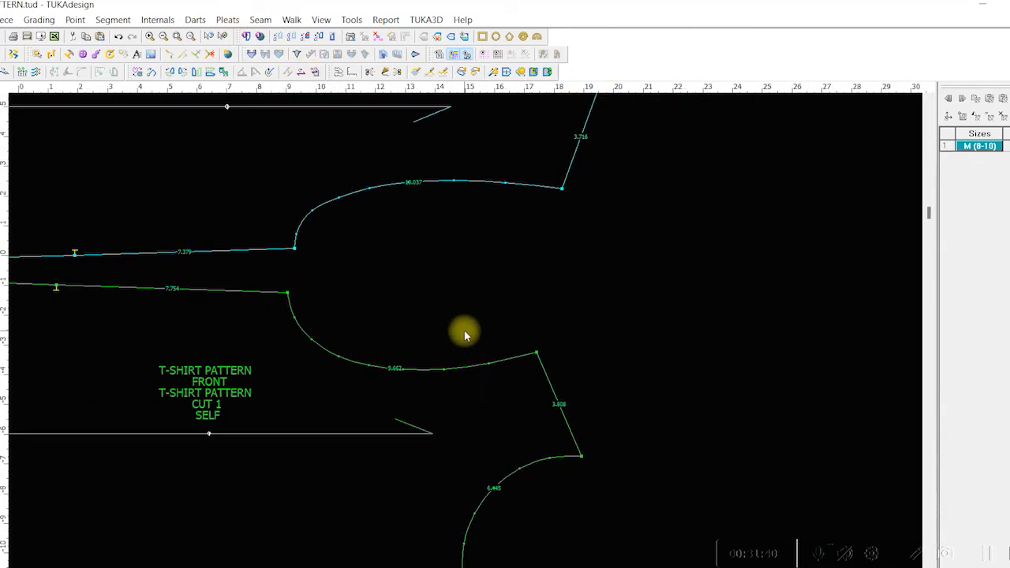
- Save the pattern file, flipping the back piece back to its original orientation
scroll(472, 339, down, 4)
scroll(471, 337, up, 1)
scroll(471, 337, up, 2)
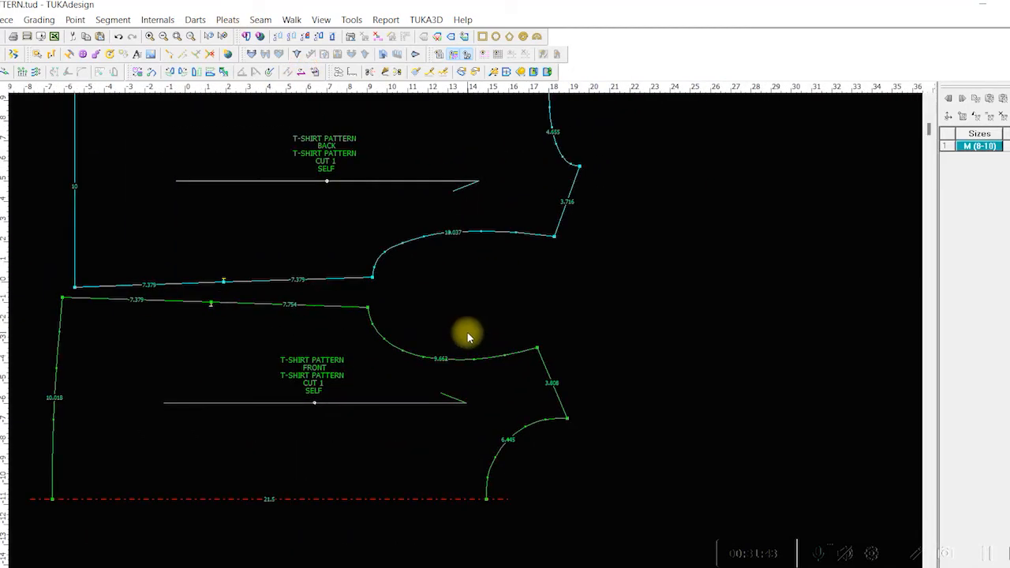
key(ctrl+s)
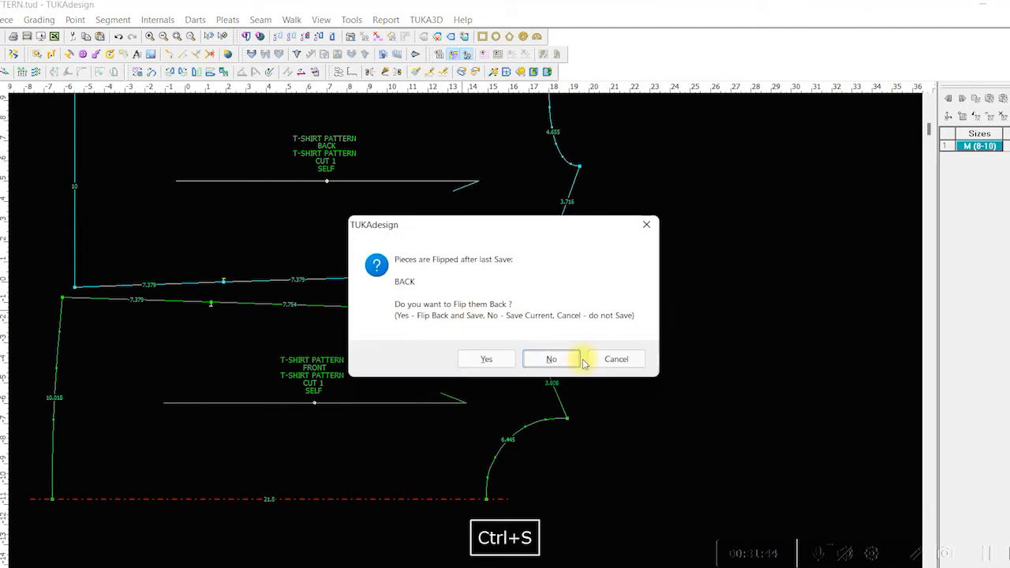
click(479, 359)
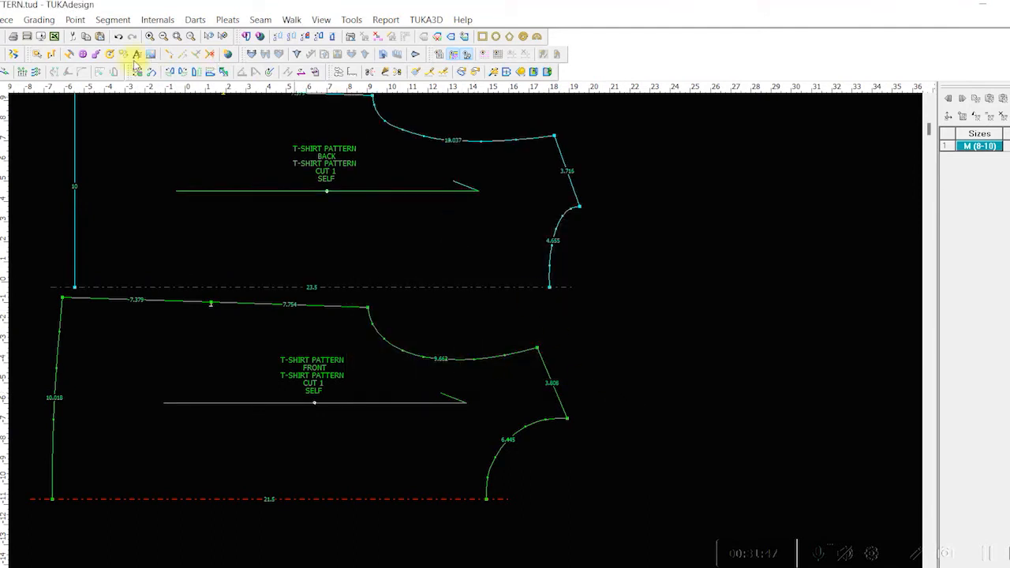
- Draft an internal line on the front from the neck-shoulder point, with a point connection, ending at X -5, Y 0
key(d)
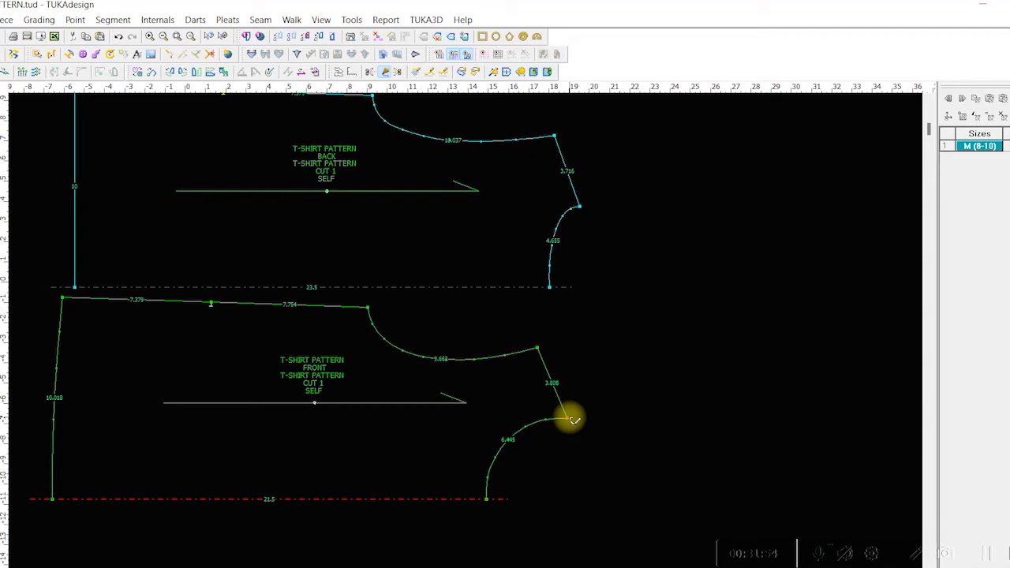
click(571, 418)
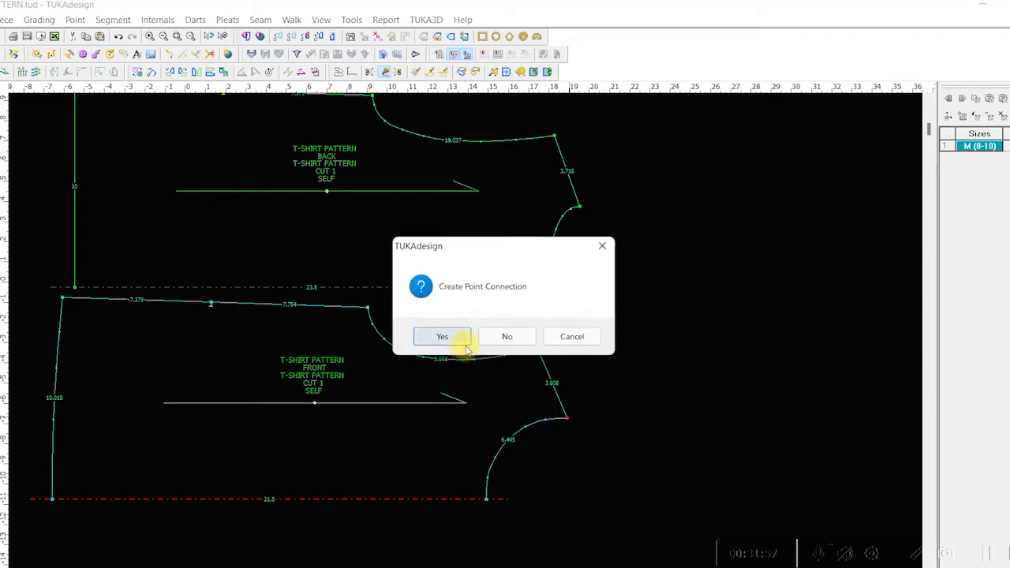
click(441, 335)
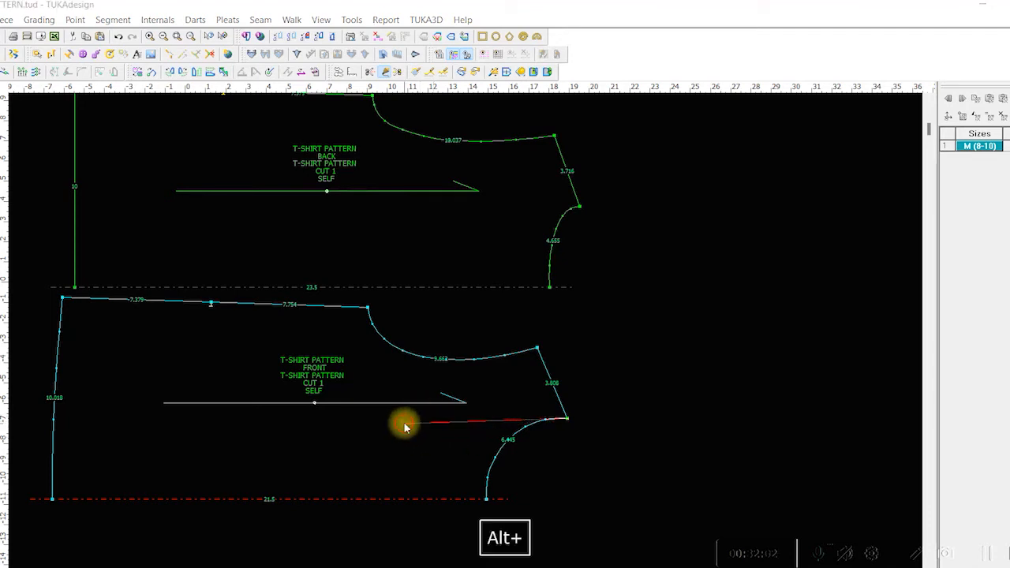
alt+click(404, 427)
double_click(674, 443)
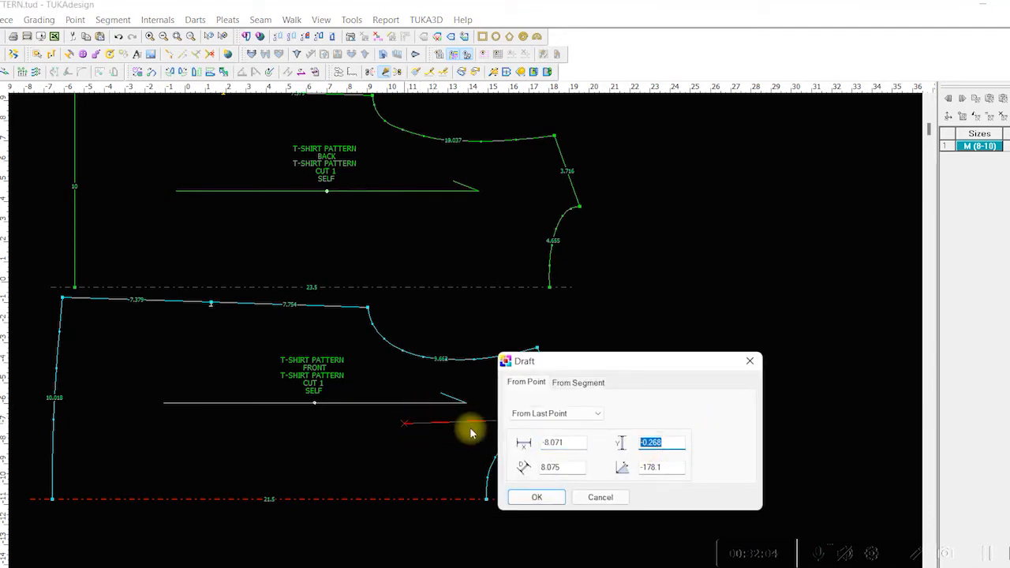
text(0)
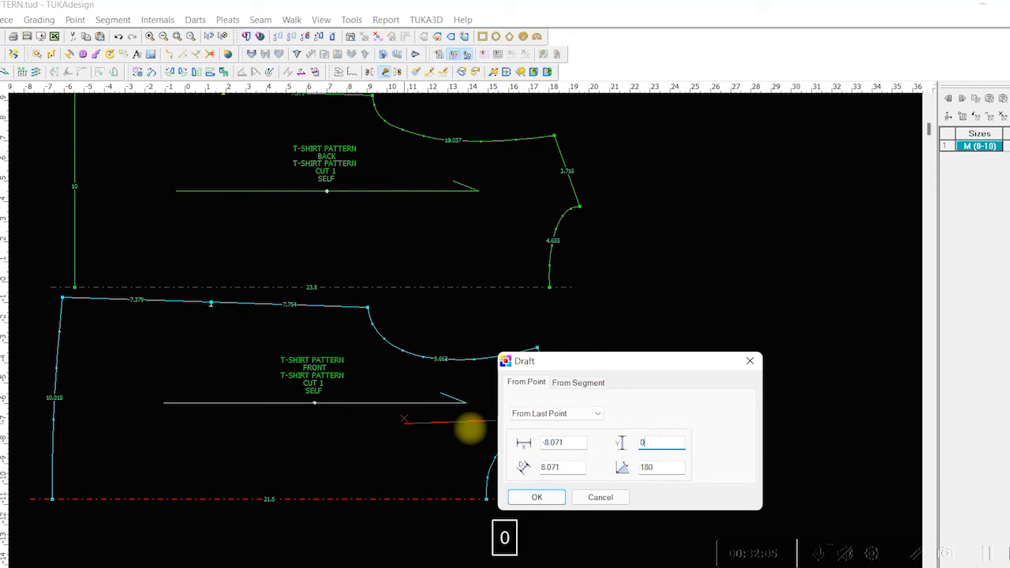
double_click(577, 440)
text(-5)
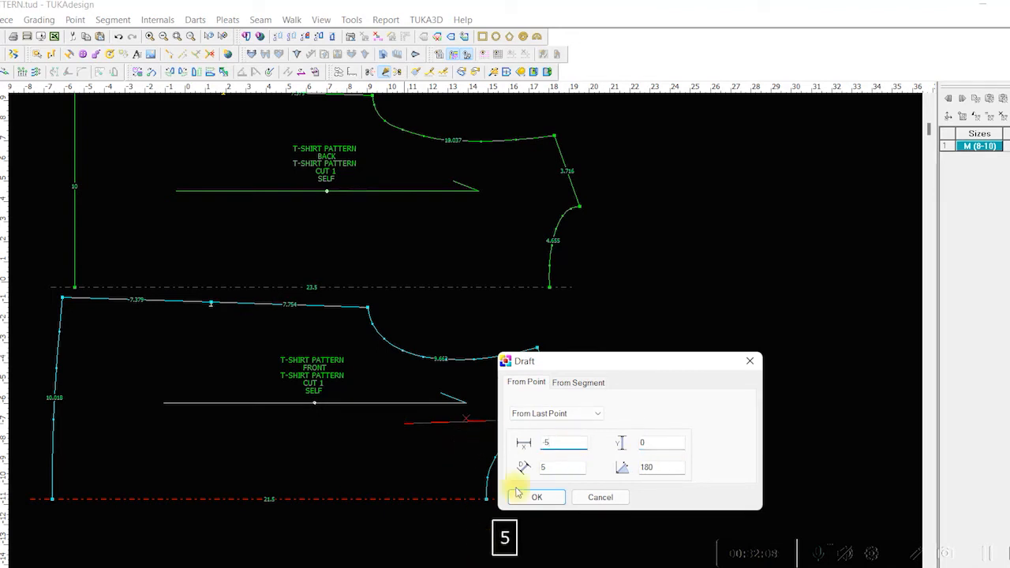
click(521, 495)
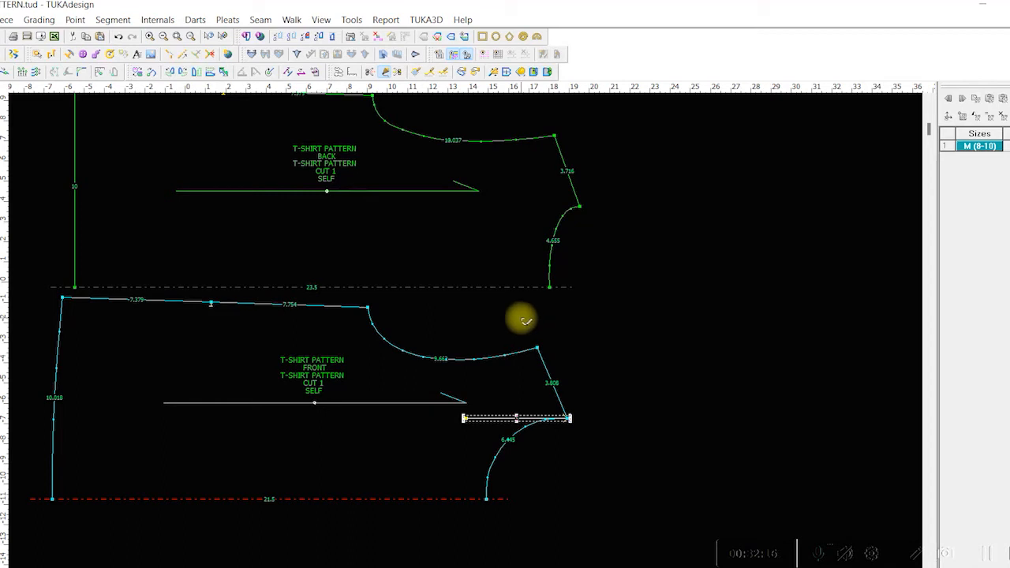
- Draft a matching internal line on the back from its neck-shoulder point, ending at X -5, Y 0
click(577, 207)
click(450, 333)
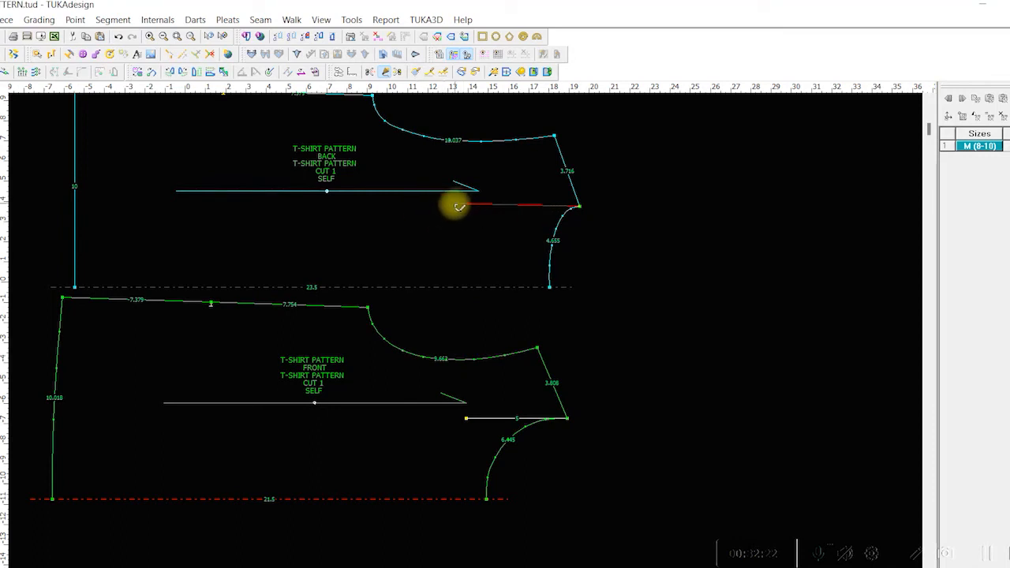
key(alt)
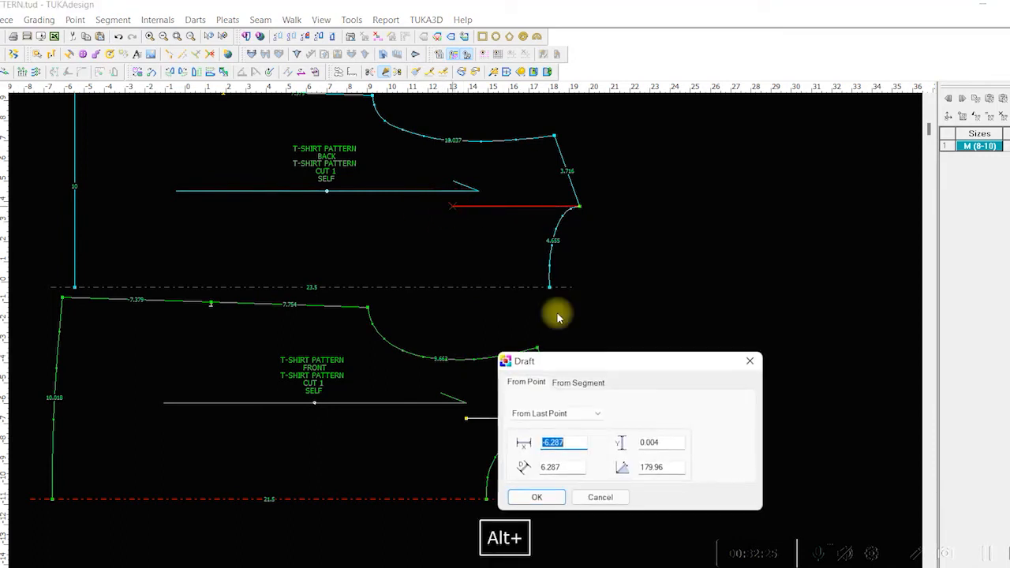
text(-5)
key(Tab)
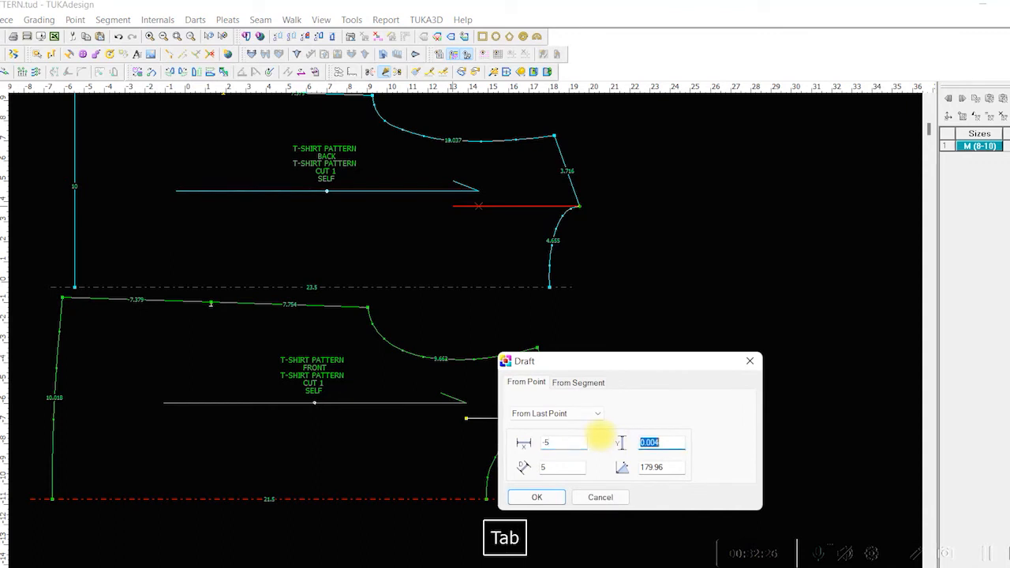
text(0)
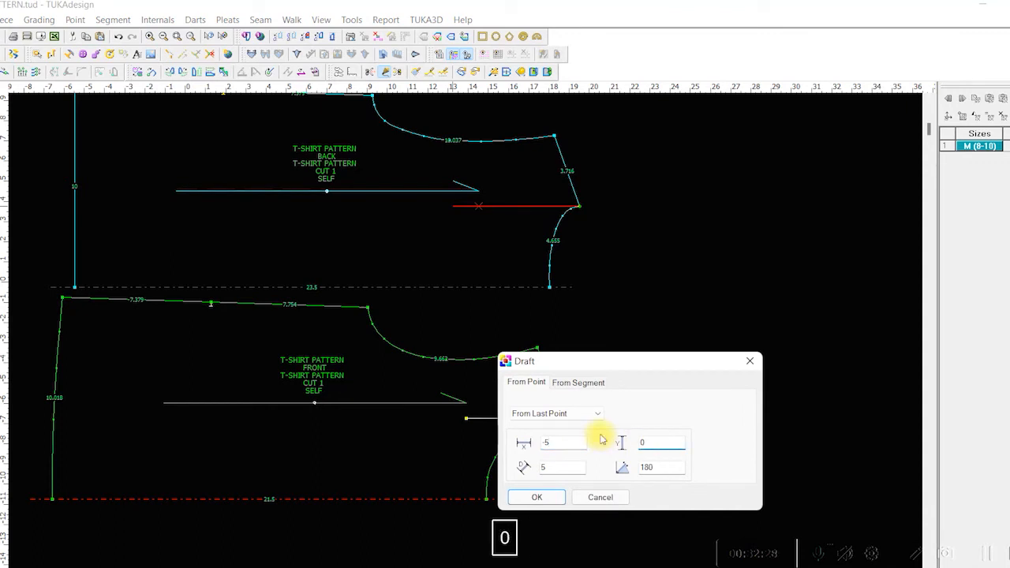
click(536, 496)
click(651, 162)
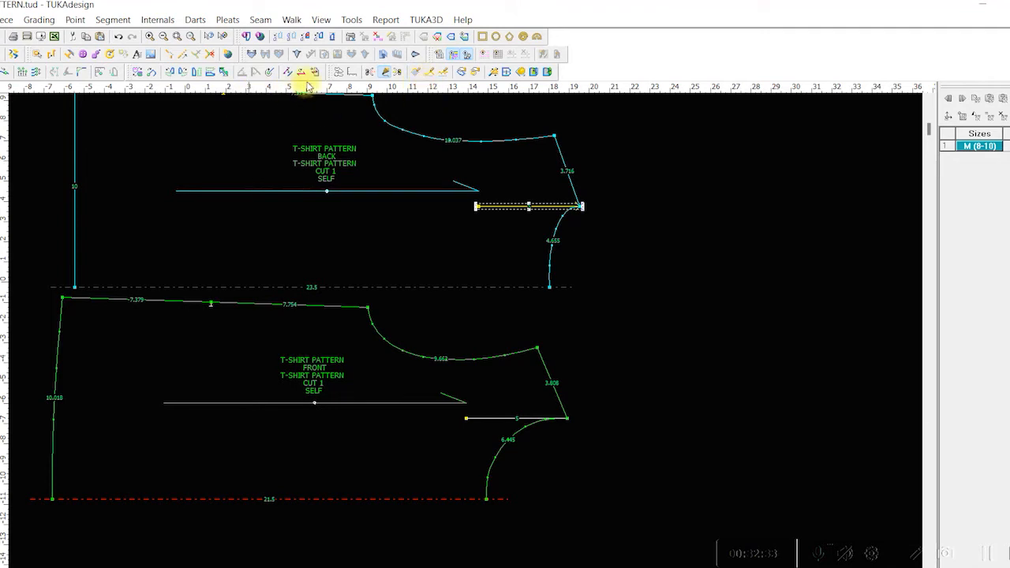
- Measure from armhole to centre line at the inner end of the drafted line on the back and the front
click(350, 72)
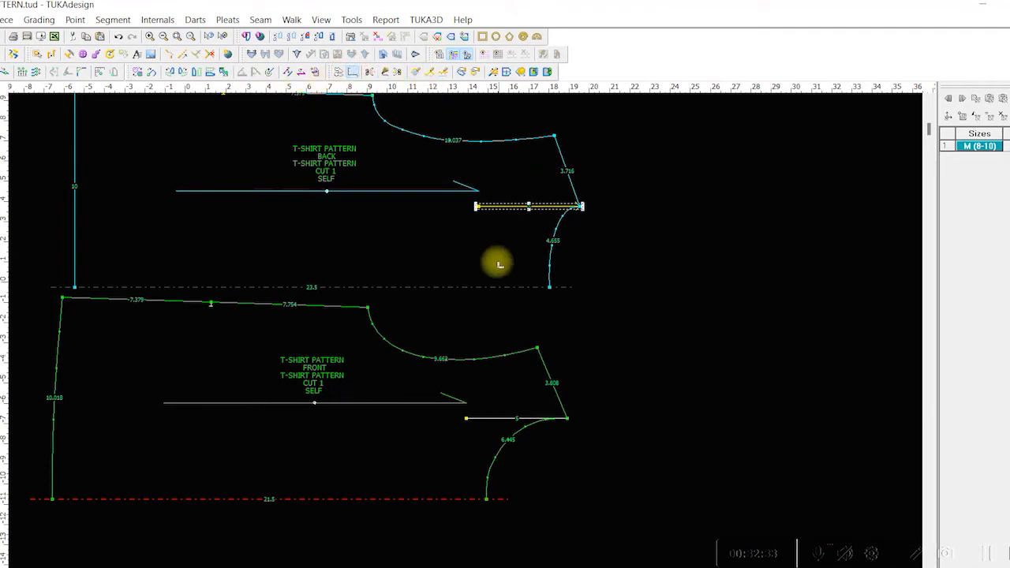
click(475, 142)
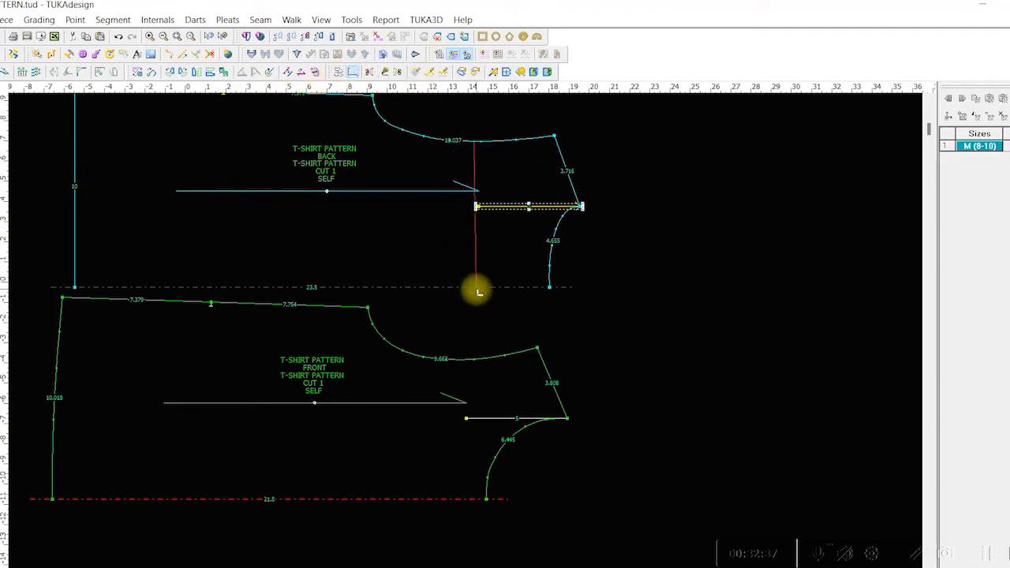
click(476, 287)
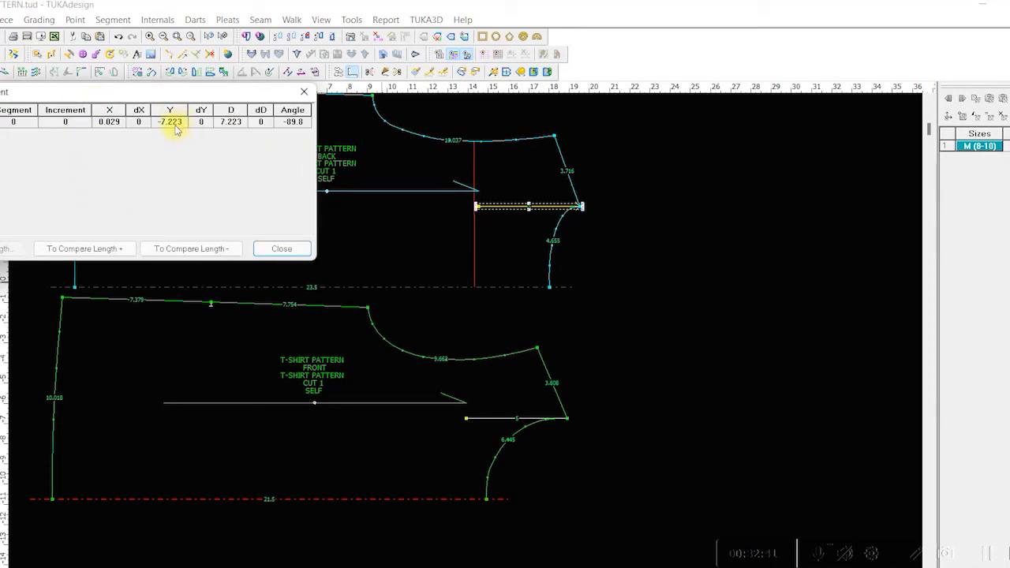
click(465, 361)
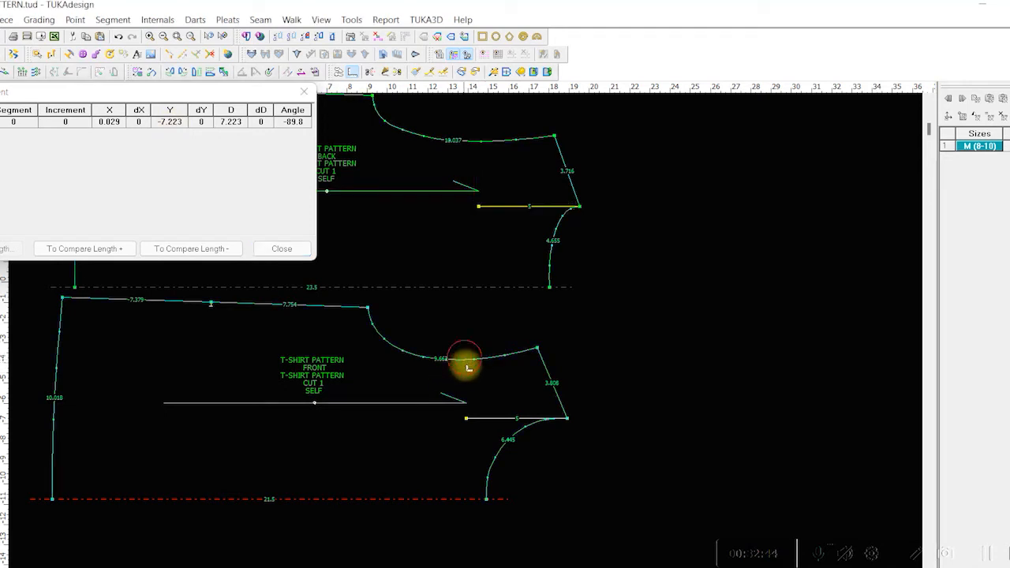
click(469, 501)
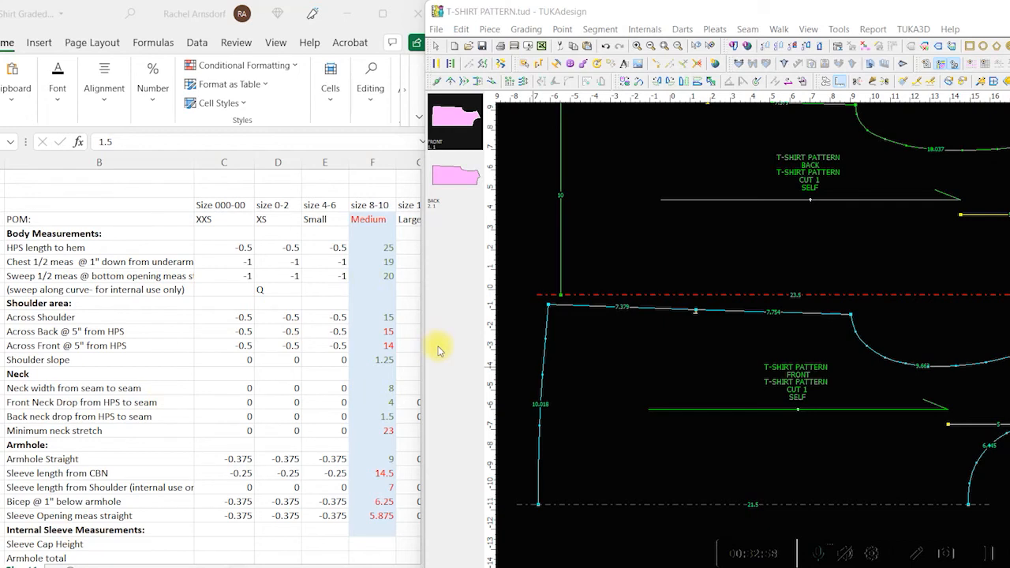
- In the Excel measurement chart, set Medium Across Back @ 5" from HPS to 14.5 and colour the Across Back and Across Front values green
click(390, 332)
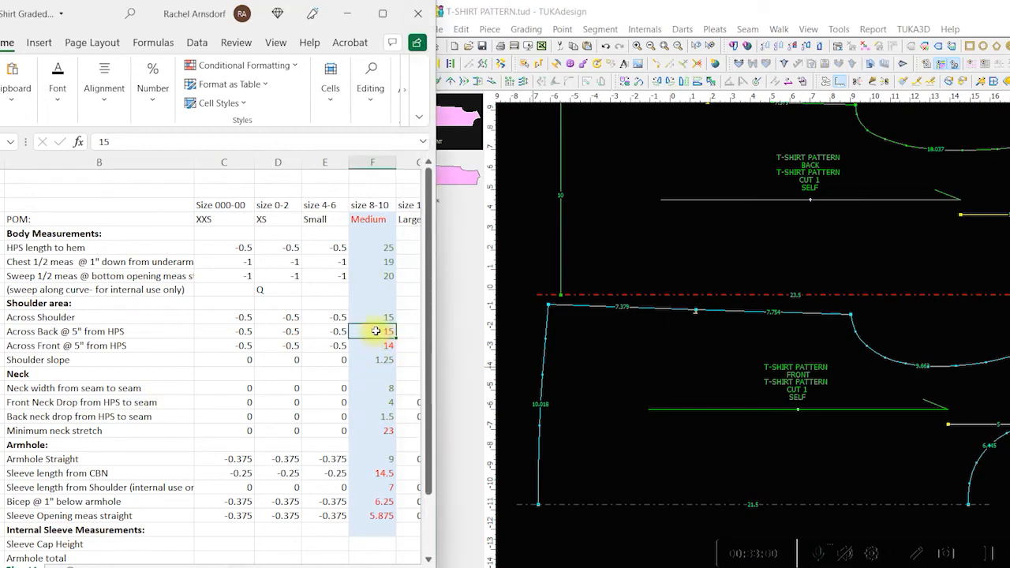
text(14.5)
key(Return)
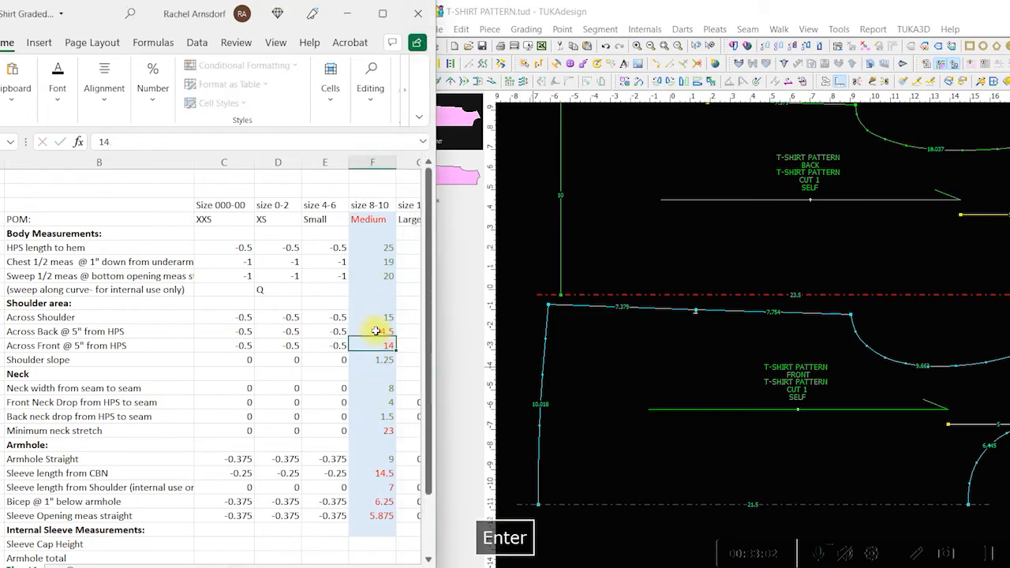
drag(377, 332, 378, 346)
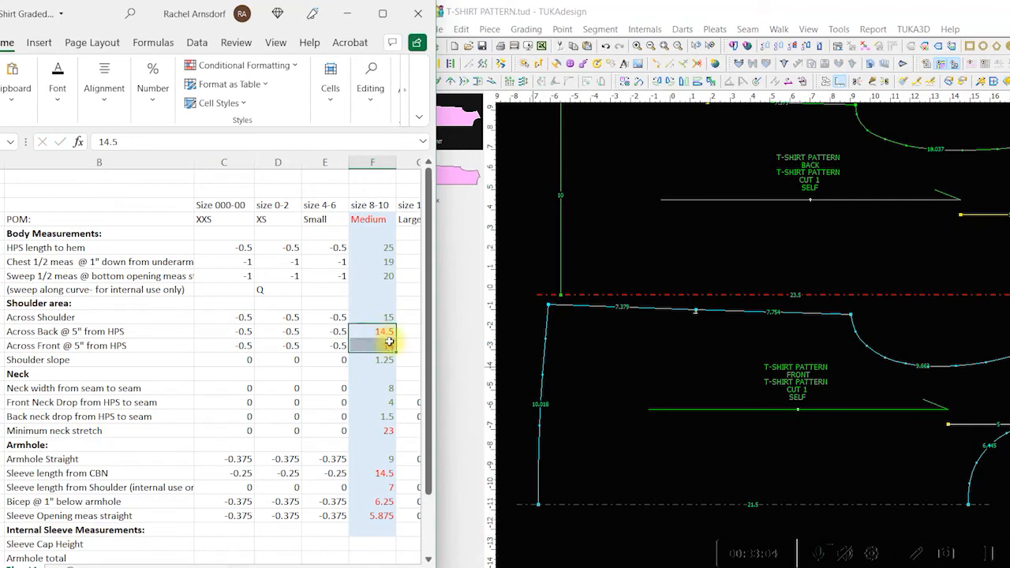
click(59, 88)
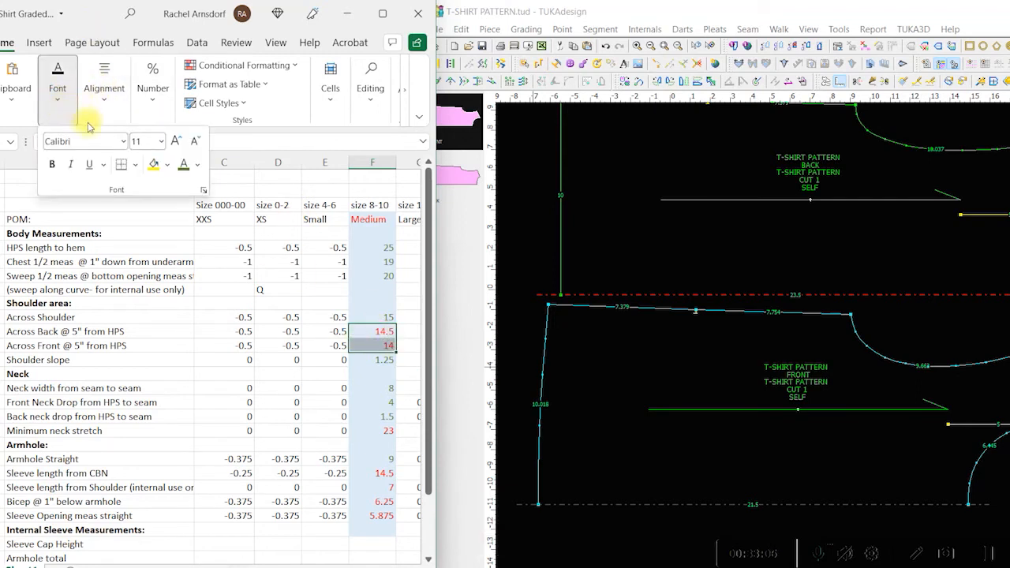
click(180, 167)
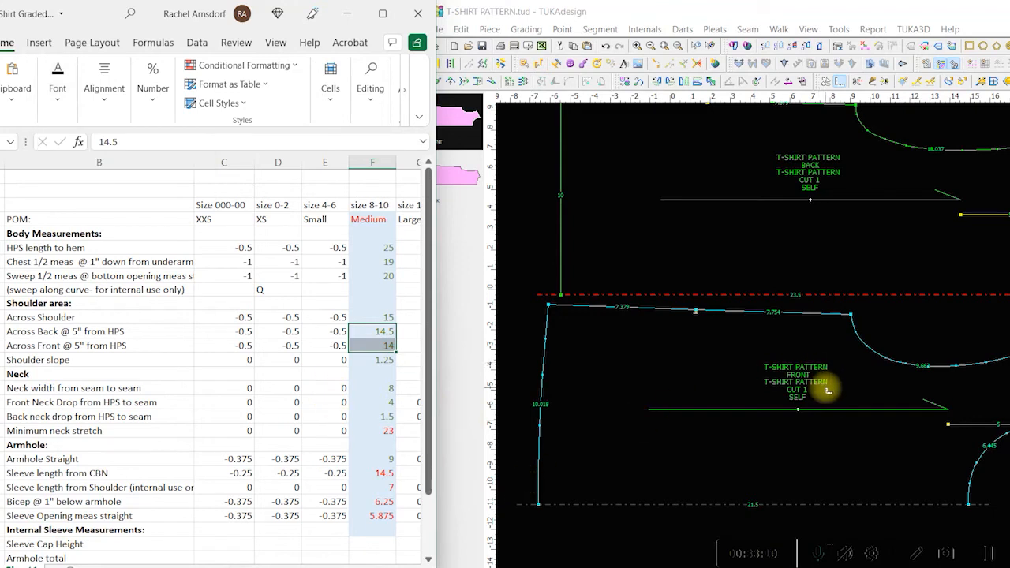
scroll(338, 466, down, 1)
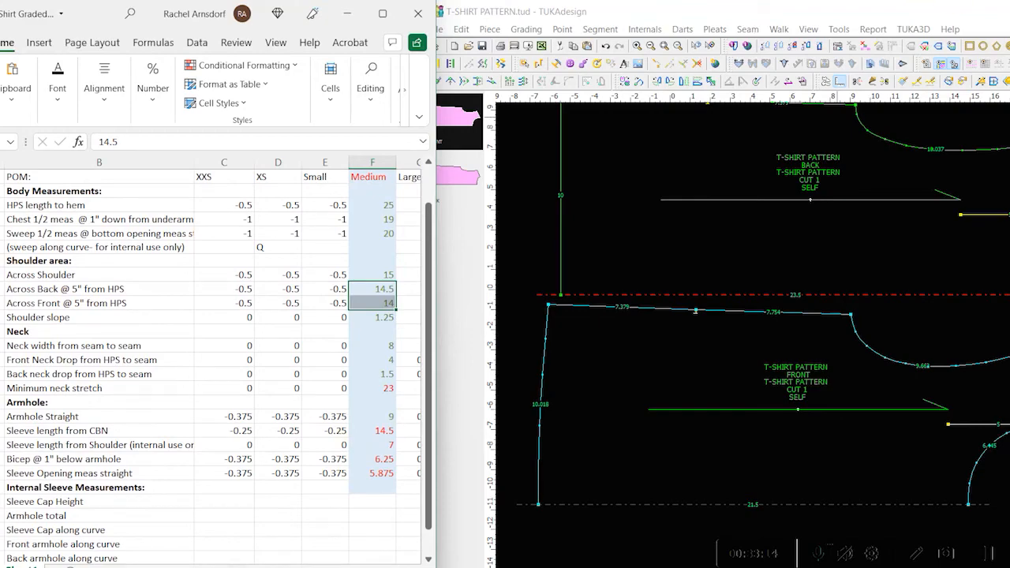
- Switch back to TUKAdesign and create a polygon piece named SLEEVE with diameter 12 and 5 points
drag(961, 19, 986, 19)
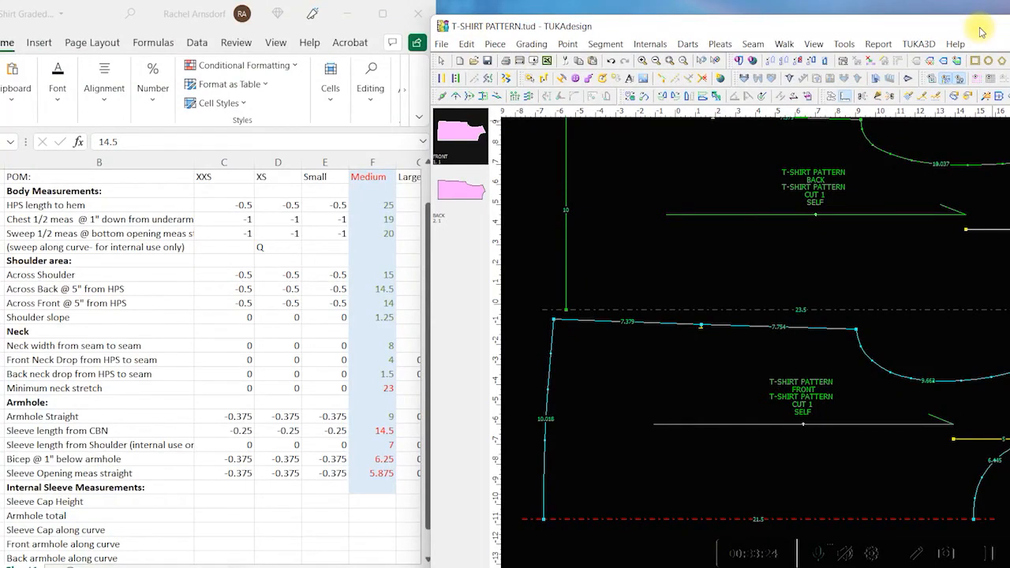
drag(981, 32, 485, 19)
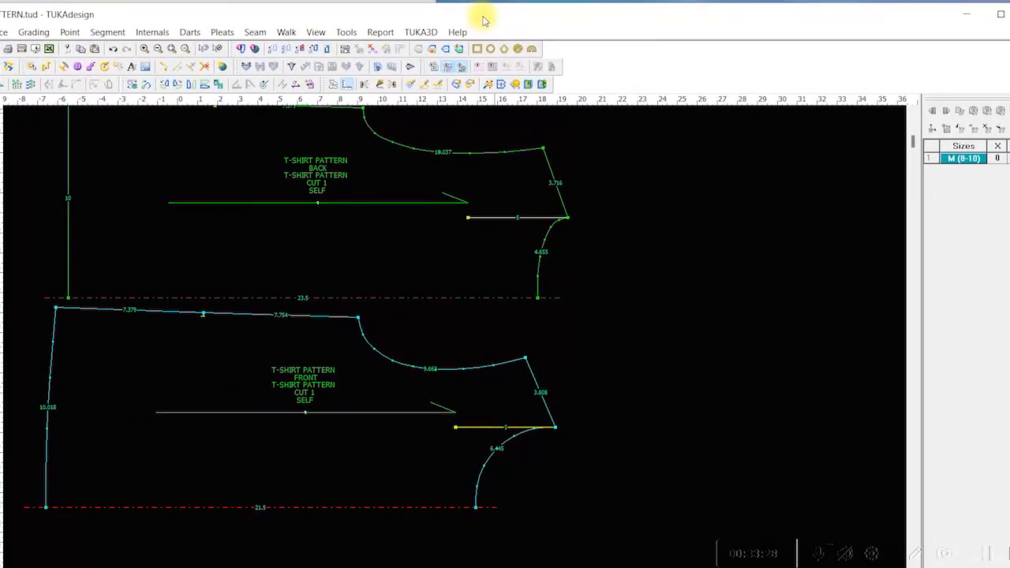
click(508, 50)
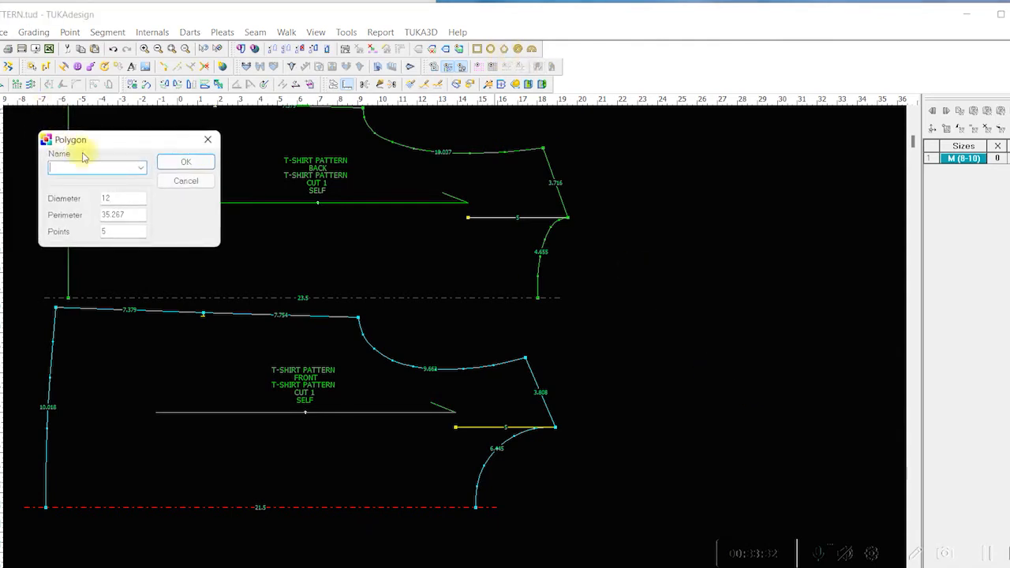
text(SLEEVE)
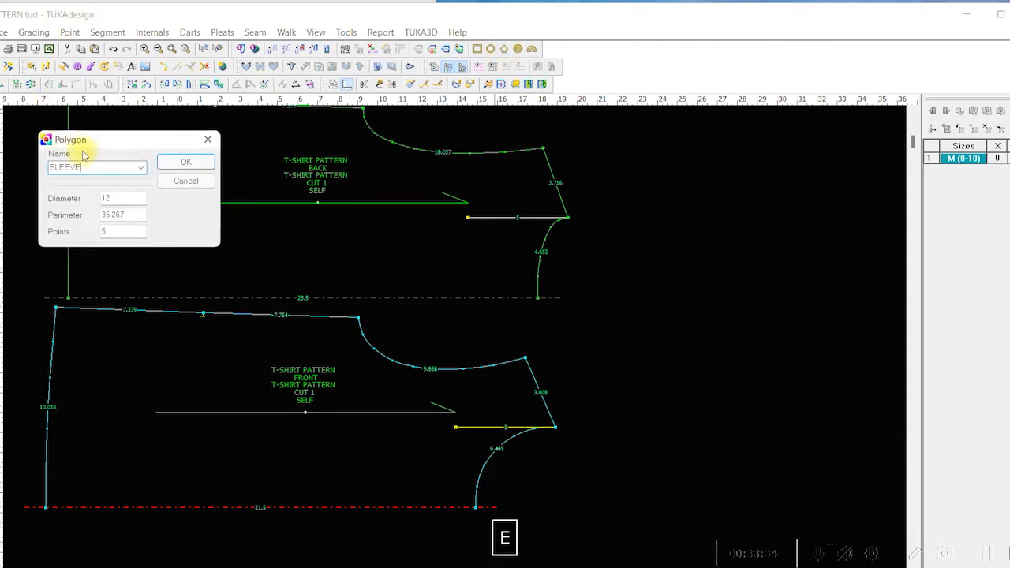
click(128, 233)
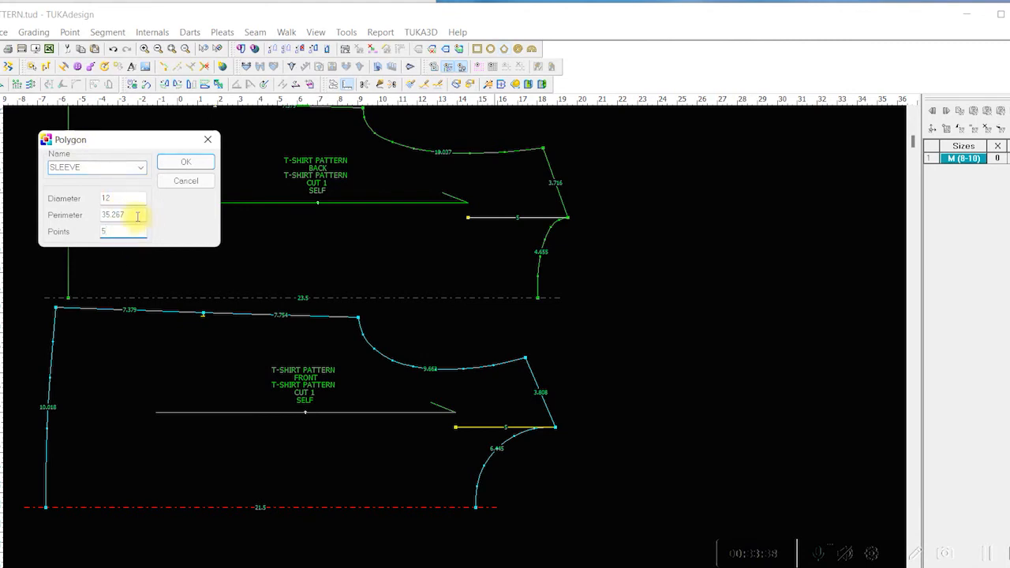
click(133, 196)
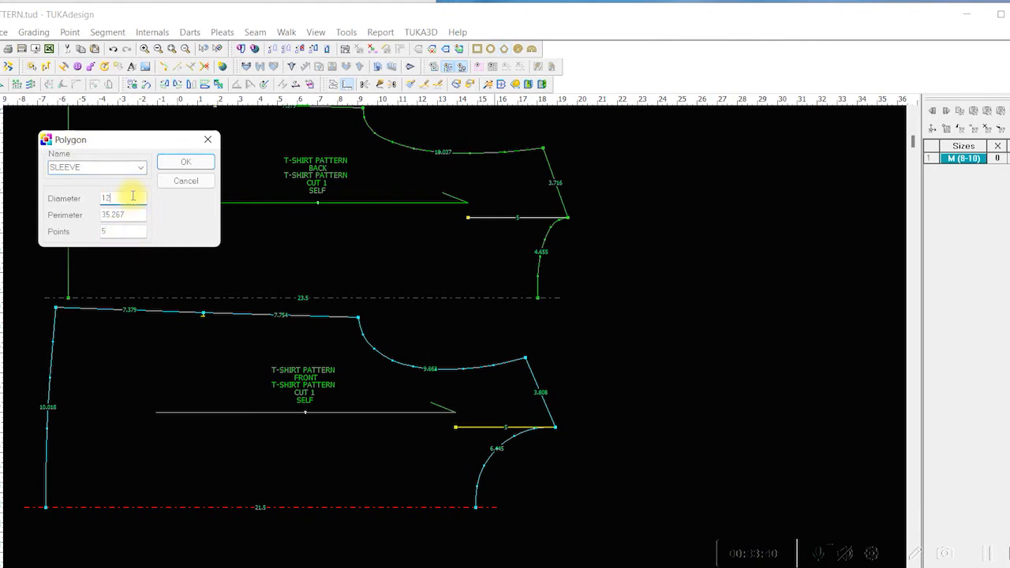
click(185, 162)
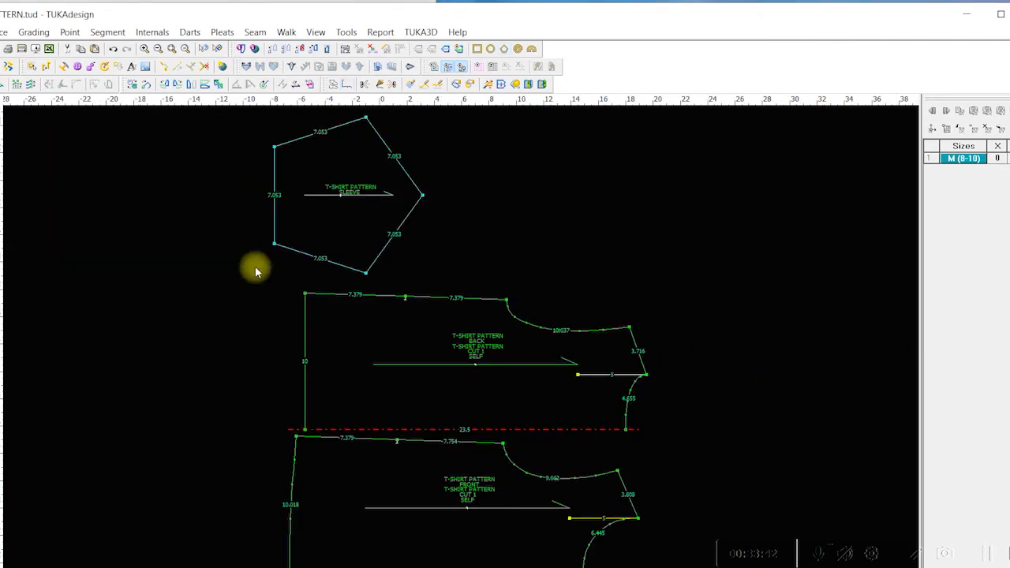
- Rearrange the work area so the SLEEVE polygon sits beyond the neck end of the back and front pieces
drag(349, 169, 763, 285)
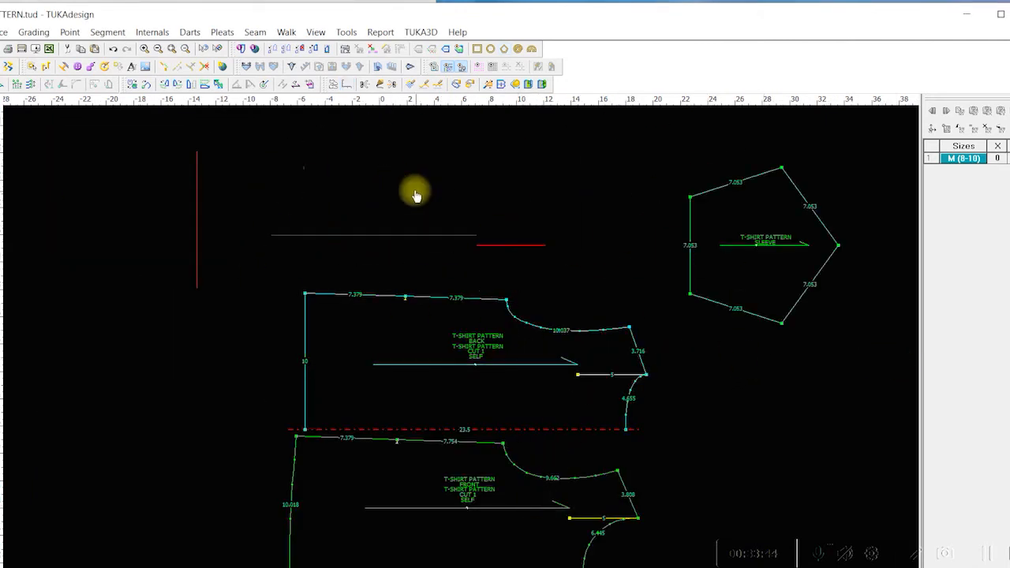
drag(415, 192, 415, 191)
drag(402, 482, 257, 333)
drag(765, 295, 632, 366)
scroll(721, 369, down, 2)
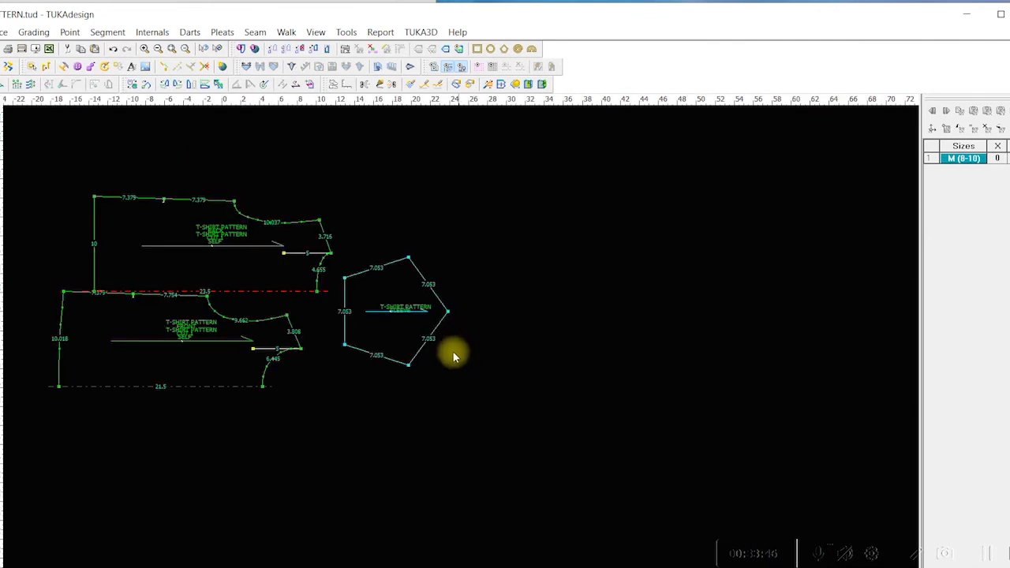
scroll(458, 351, up, 2)
drag(417, 266, 469, 313)
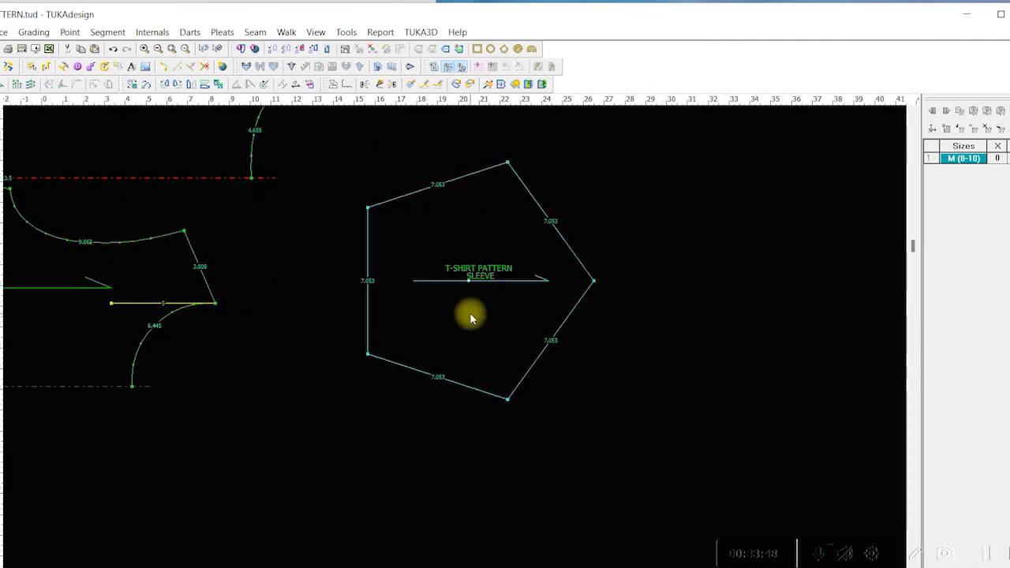
drag(532, 239, 514, 241)
- Delete the SLEEVE polygon piece from the style, not just from the work area
key(Delete)
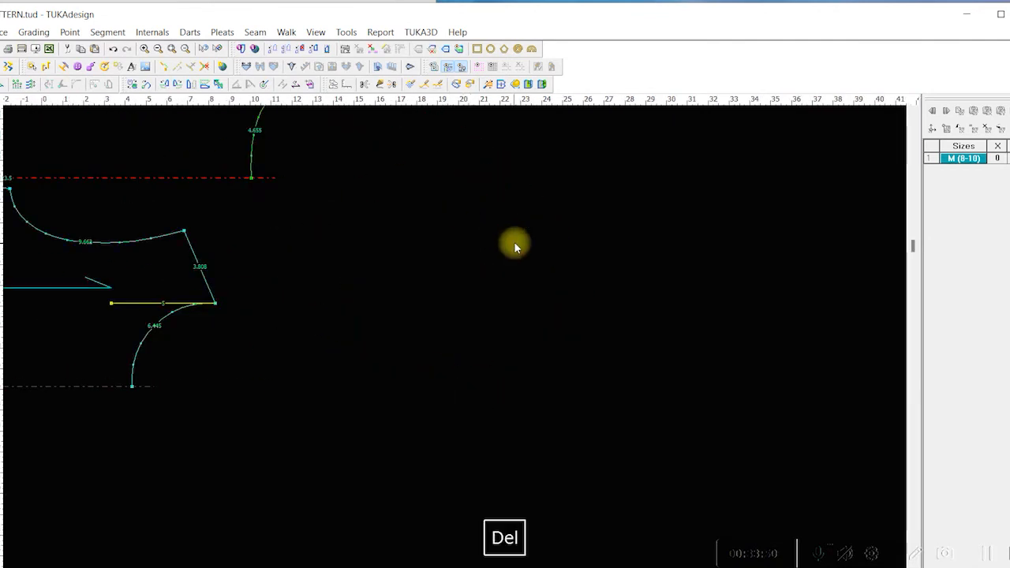
key(ctrl+z)
right_click(3, 236)
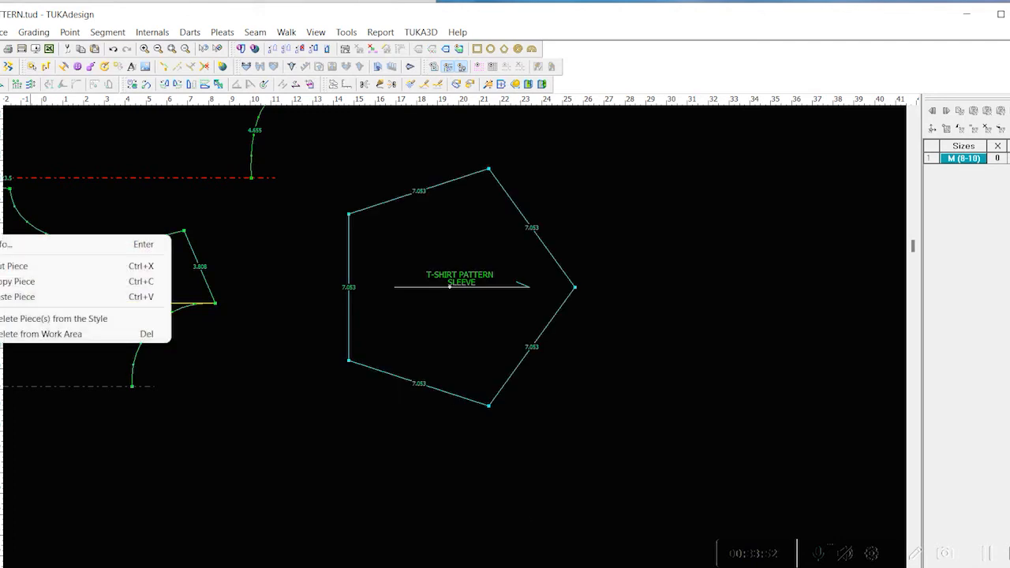
click(49, 319)
click(524, 343)
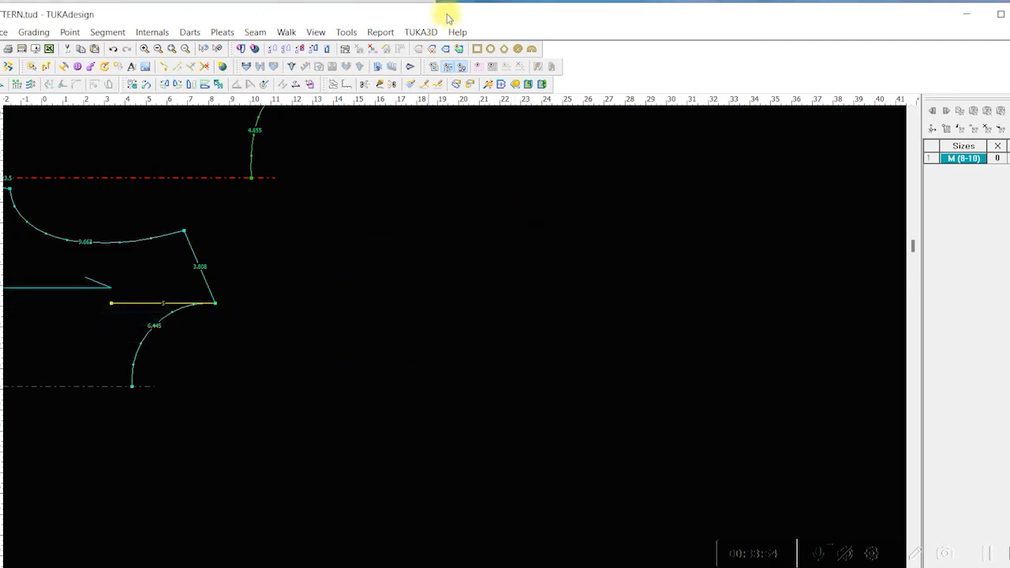
- Create a rectangle piece named SLEEVE with X 7 and Y 12.5
click(477, 49)
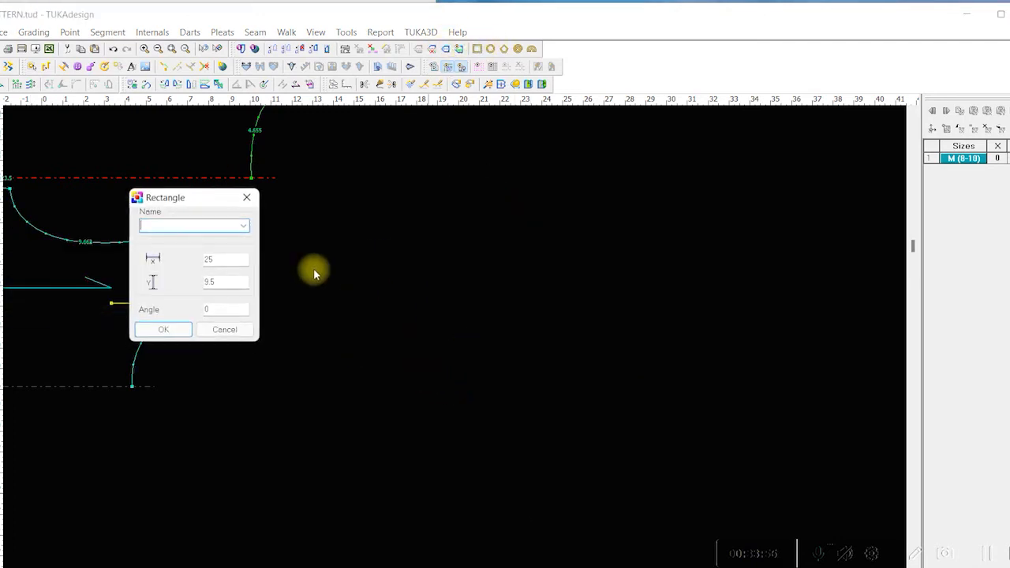
text(SLEEVE)
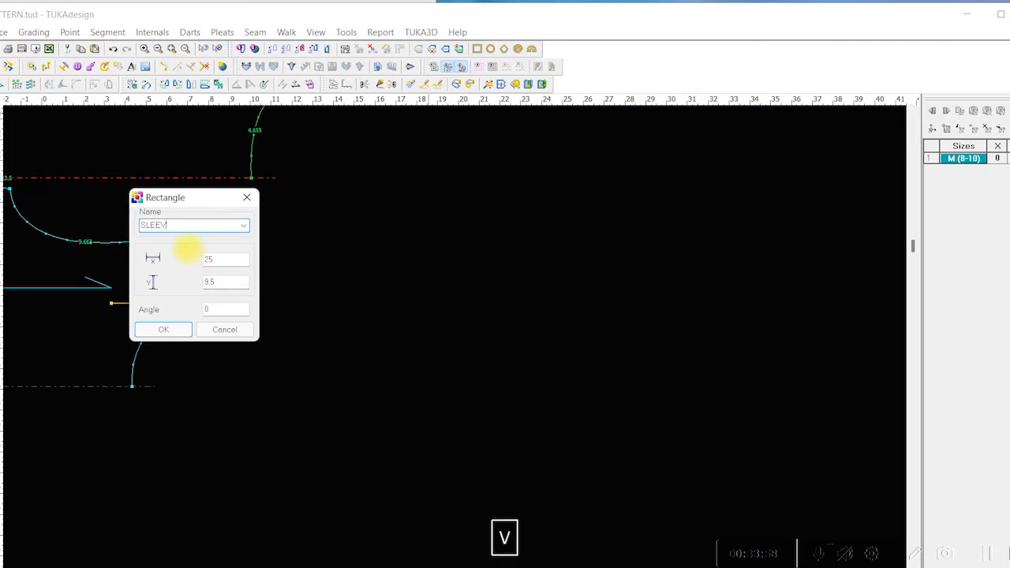
key(Tab)
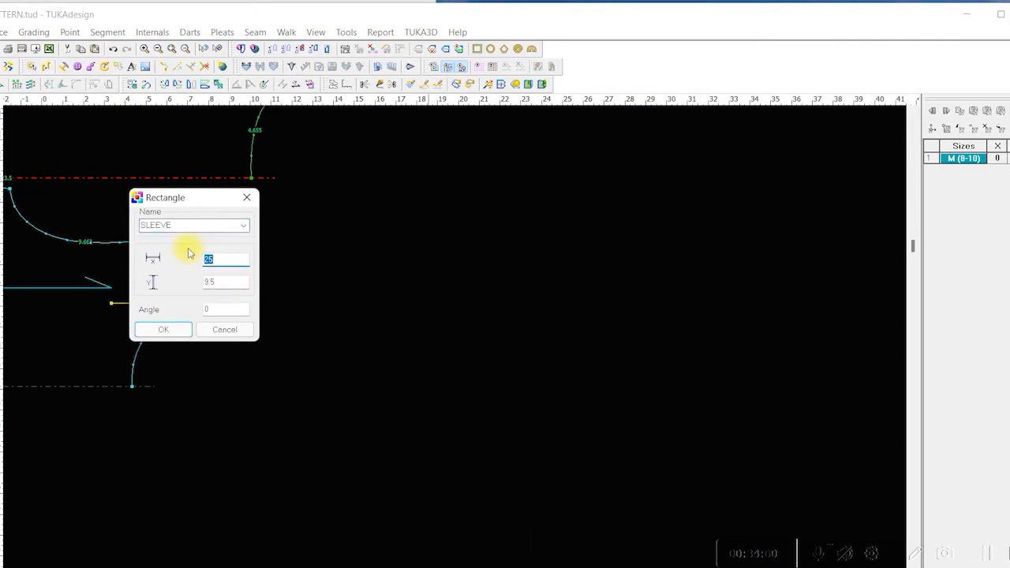
text(7)
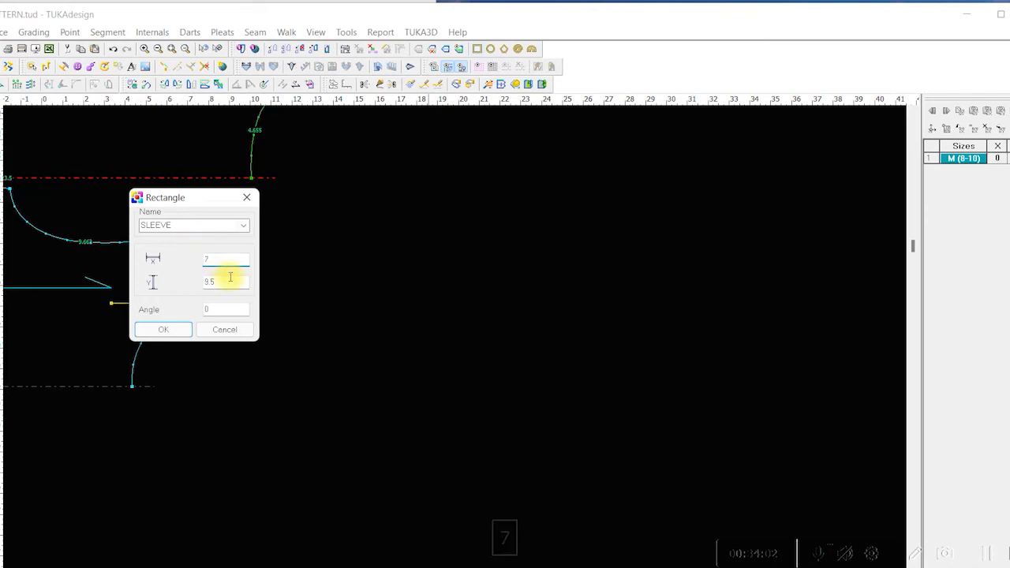
drag(229, 278, 176, 284)
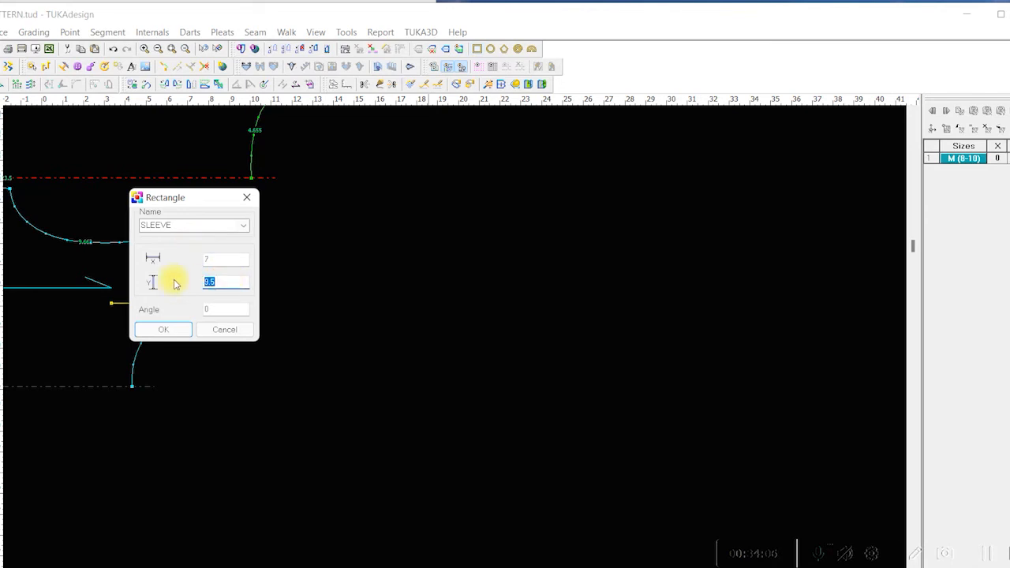
text(12.5)
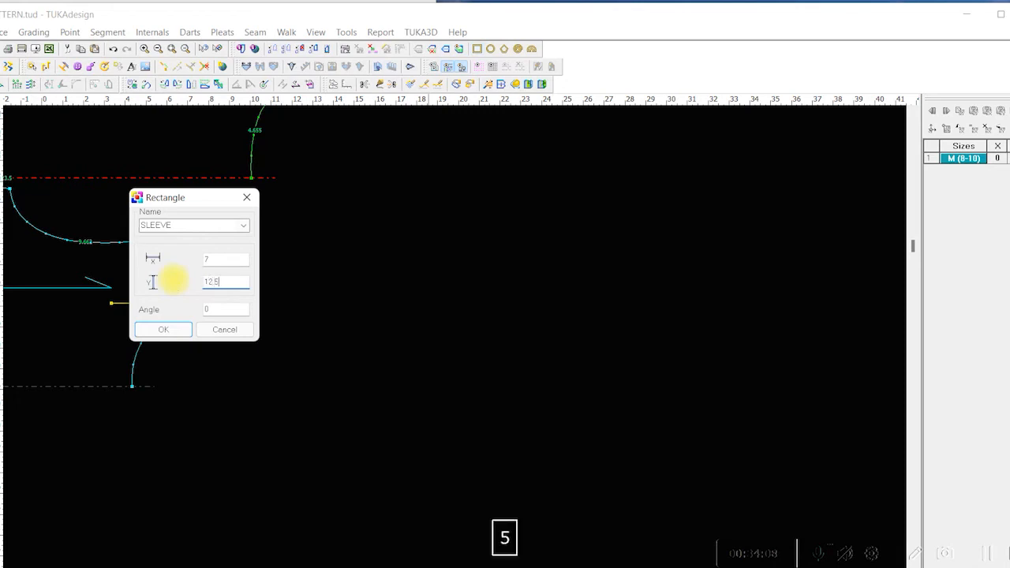
click(164, 331)
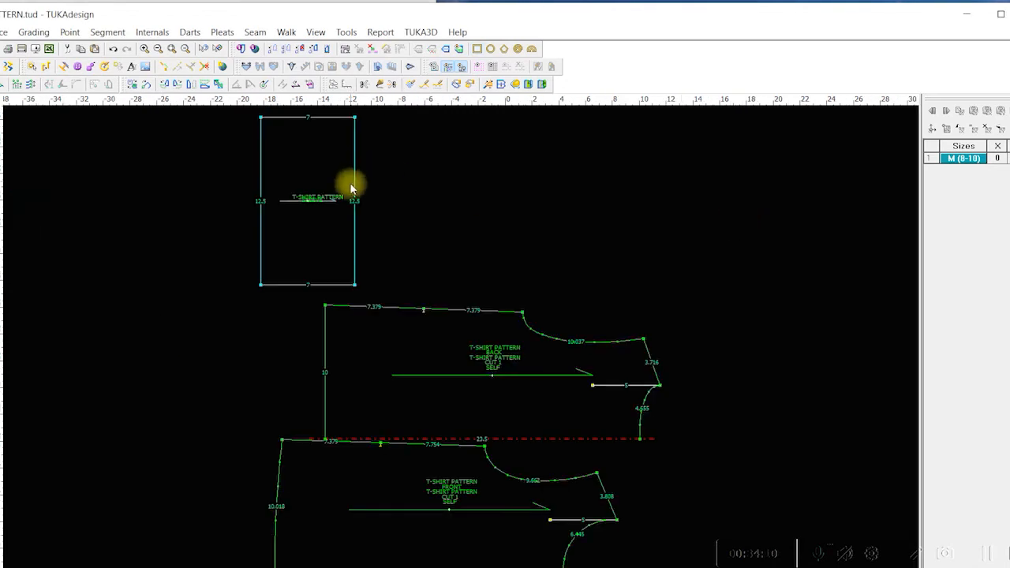
- Place the SLEEVE rectangle beyond the neck ends and add a point on its far long edge about 6.12 inches below the upper corner
drag(350, 189, 703, 298)
click(774, 435)
scroll(456, 340, up, 3)
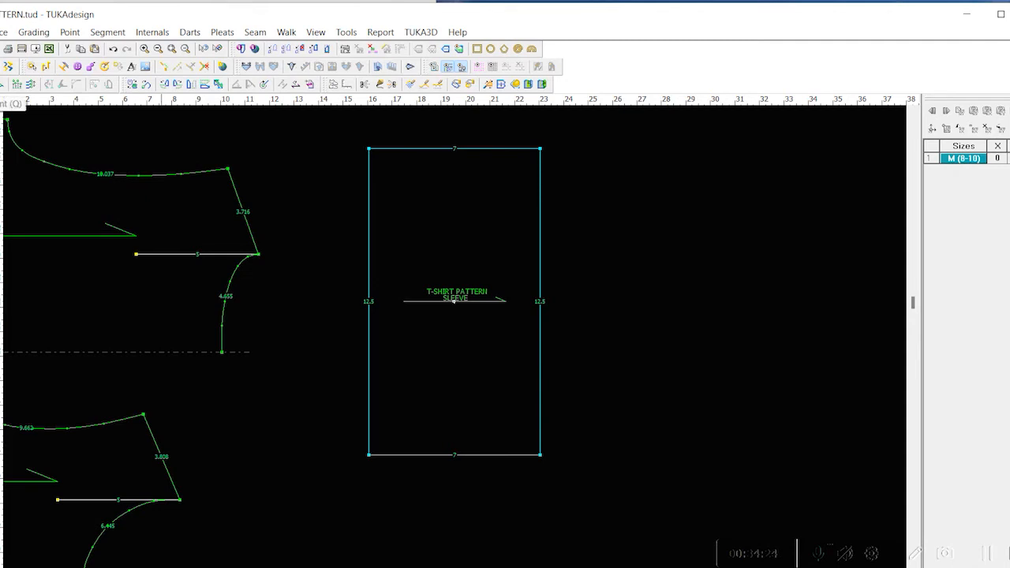
click(539, 298)
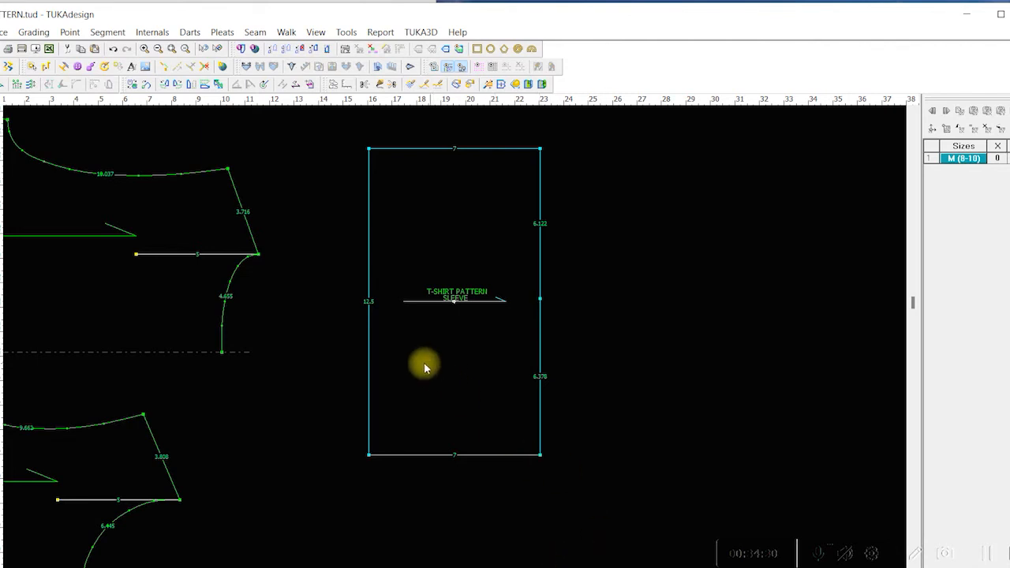
- Space out the work area by shifting the SLEEVE rectangle and moving the FRONT piece clear of the BACK piece
drag(124, 440, 489, 344)
scroll(456, 344, down, 2)
scroll(455, 344, down, 1)
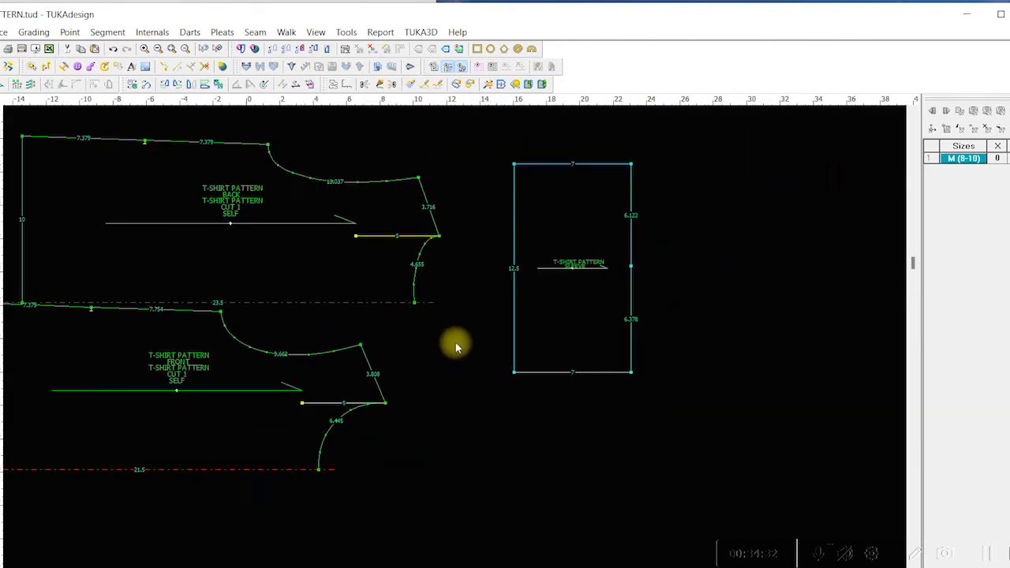
drag(562, 265, 588, 306)
drag(320, 373, 394, 399)
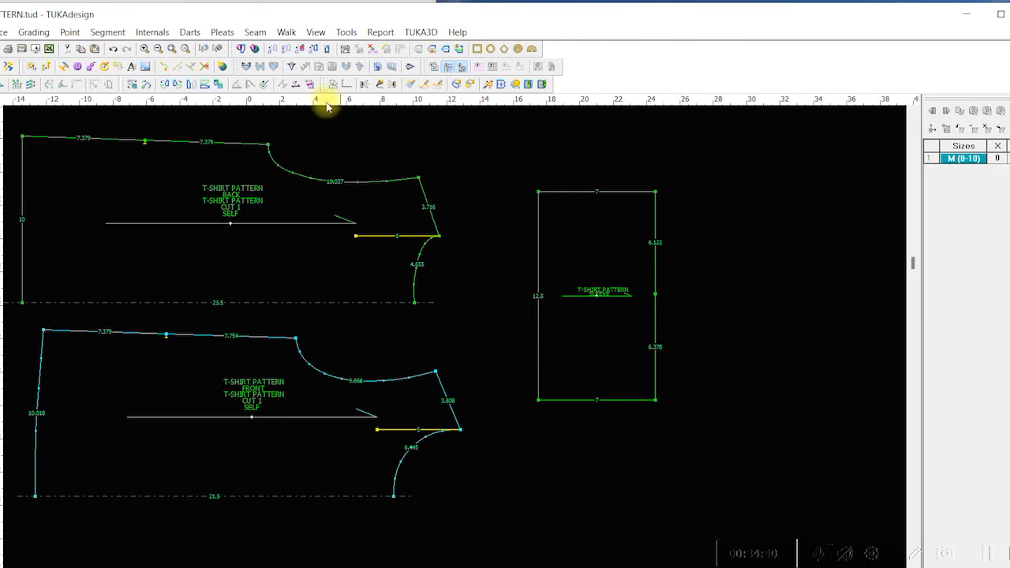
click(32, 85)
drag(632, 178, 675, 211)
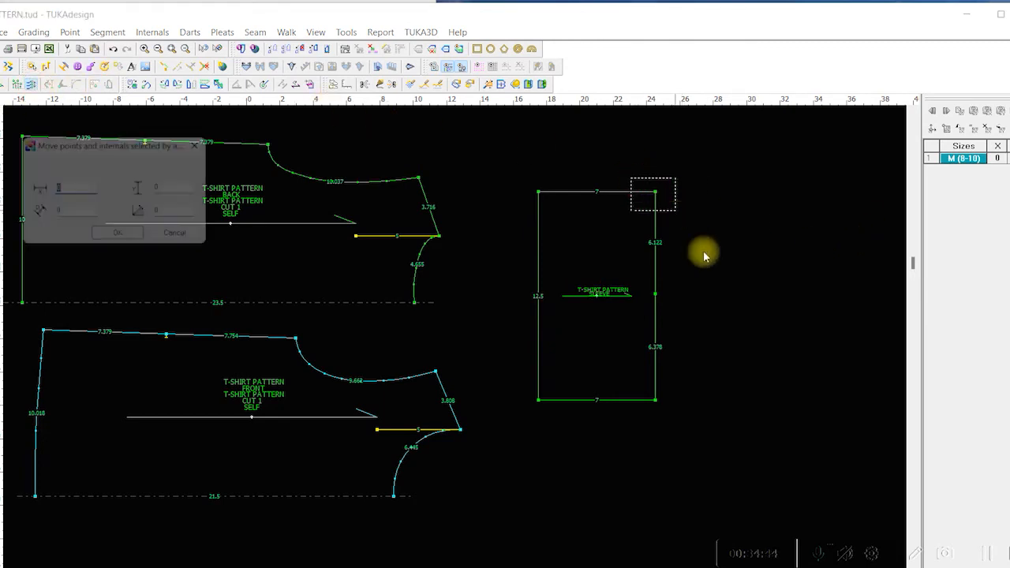
click(178, 237)
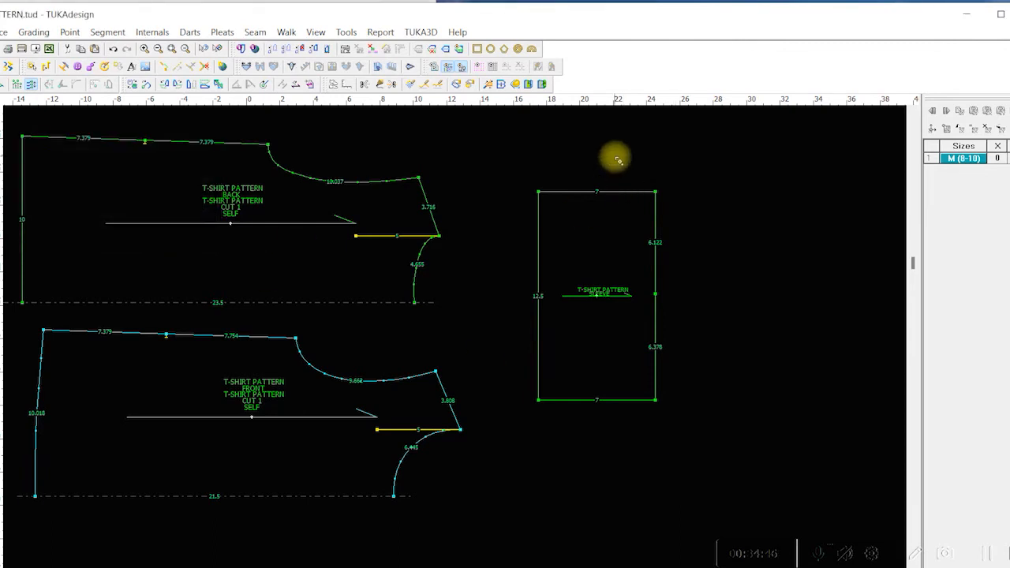
- Move the upper corner point on the sleeve's cap side by -5.25 in X
click(30, 86)
drag(618, 154, 675, 238)
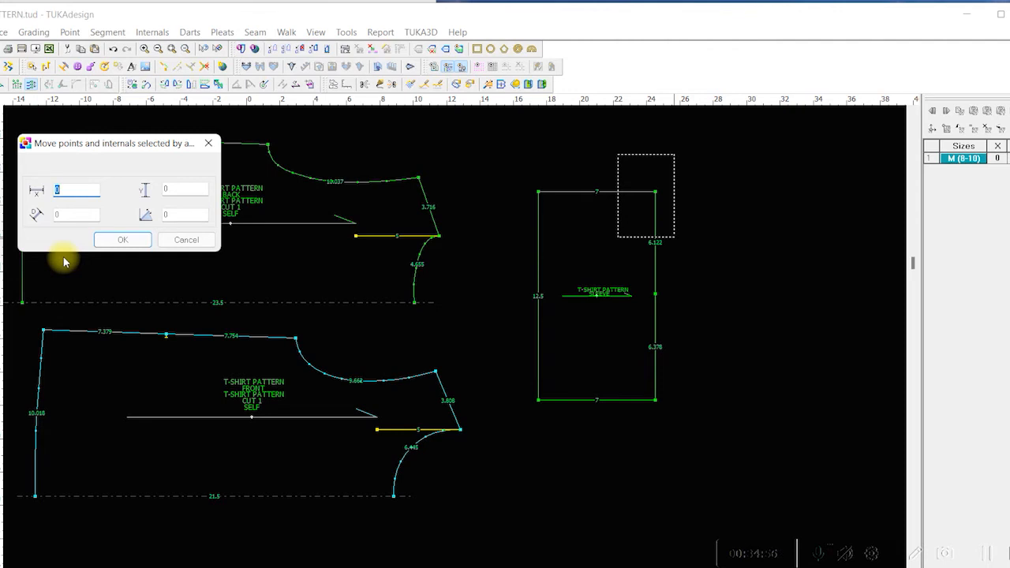
text(-)
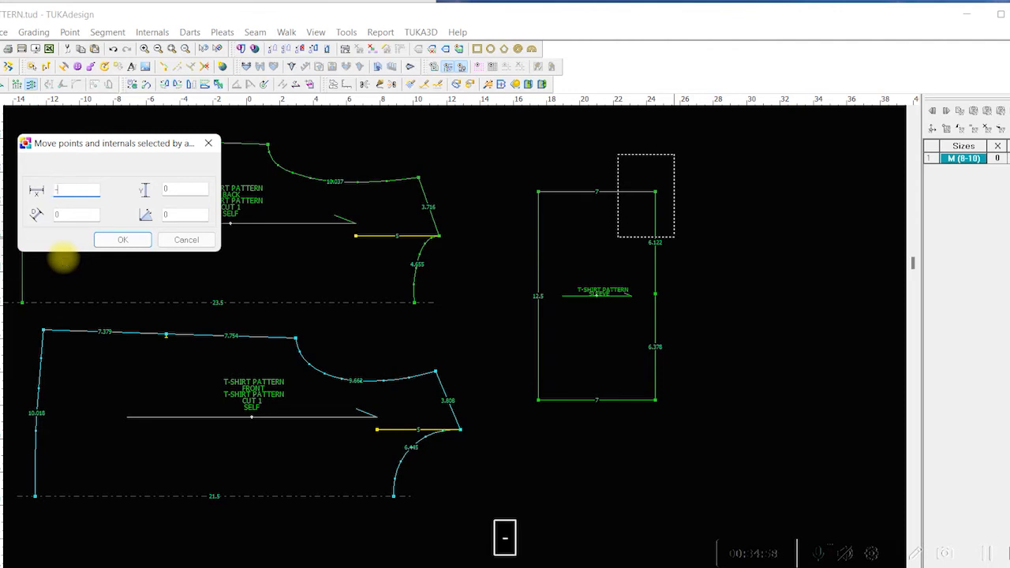
text(5.25)
key(Tab)
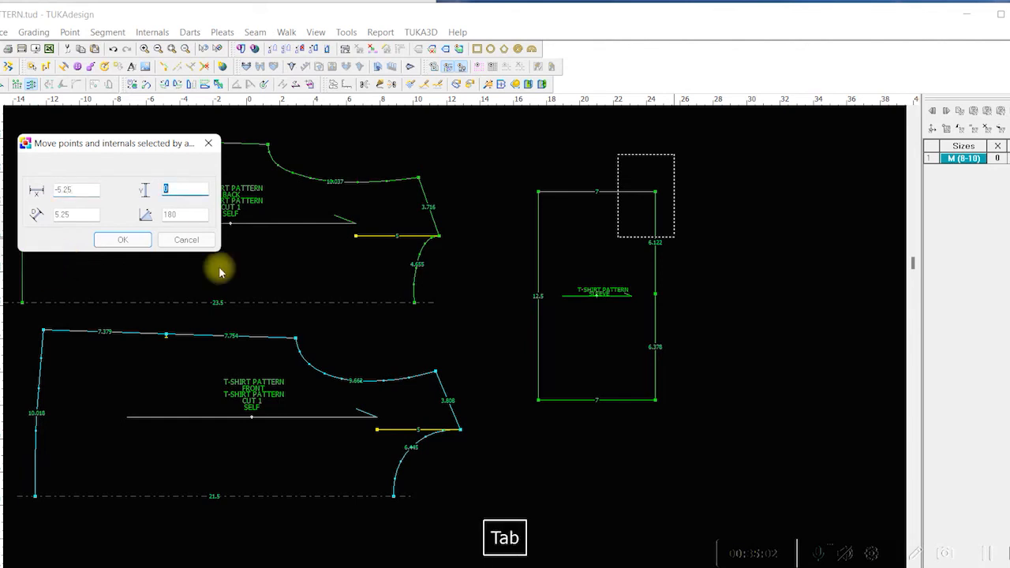
click(136, 239)
- Move the lower corner point on the sleeve's cap side by -5.25 in X
drag(628, 383, 674, 416)
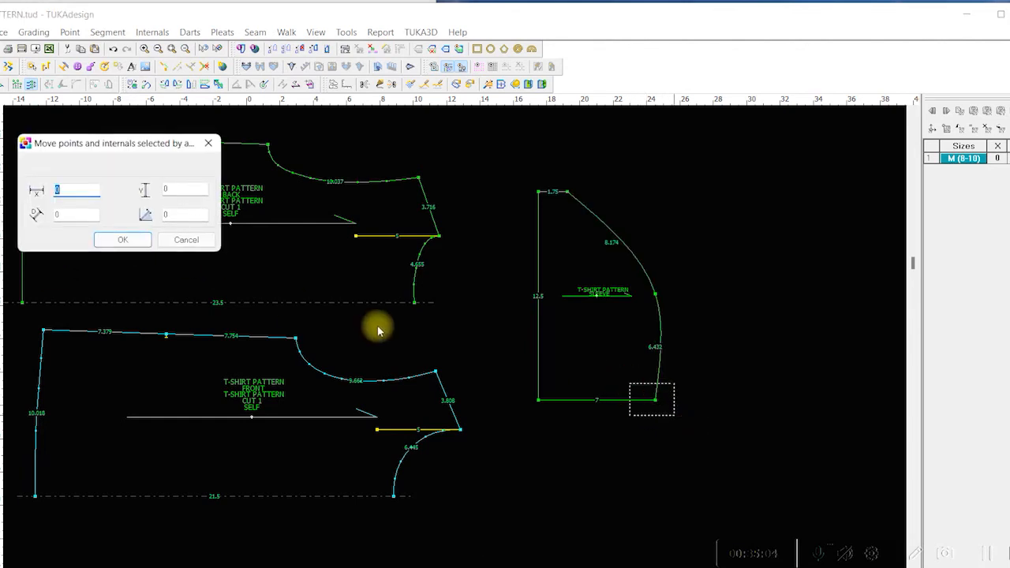
text(-5.25)
key(Return)
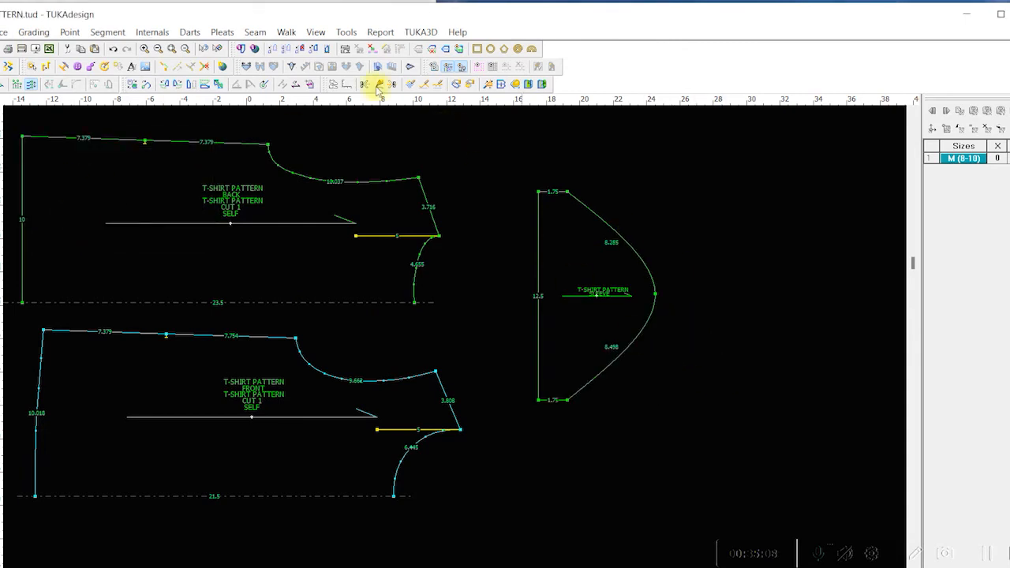
- Move the upper corner point of the sleeve's straight hem edge by -0.375 in Y
click(31, 85)
drag(527, 175, 551, 220)
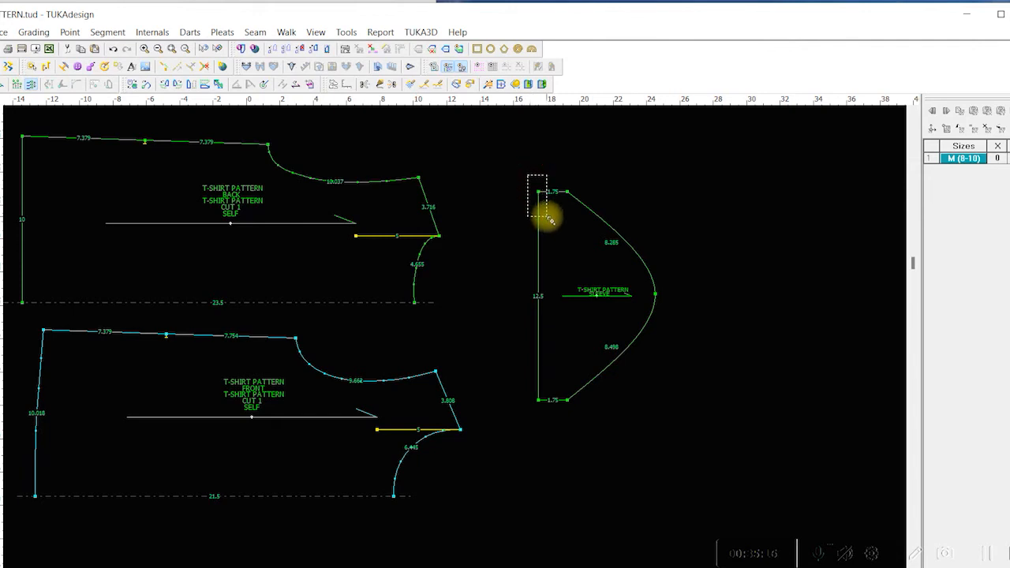
drag(550, 221, 550, 220)
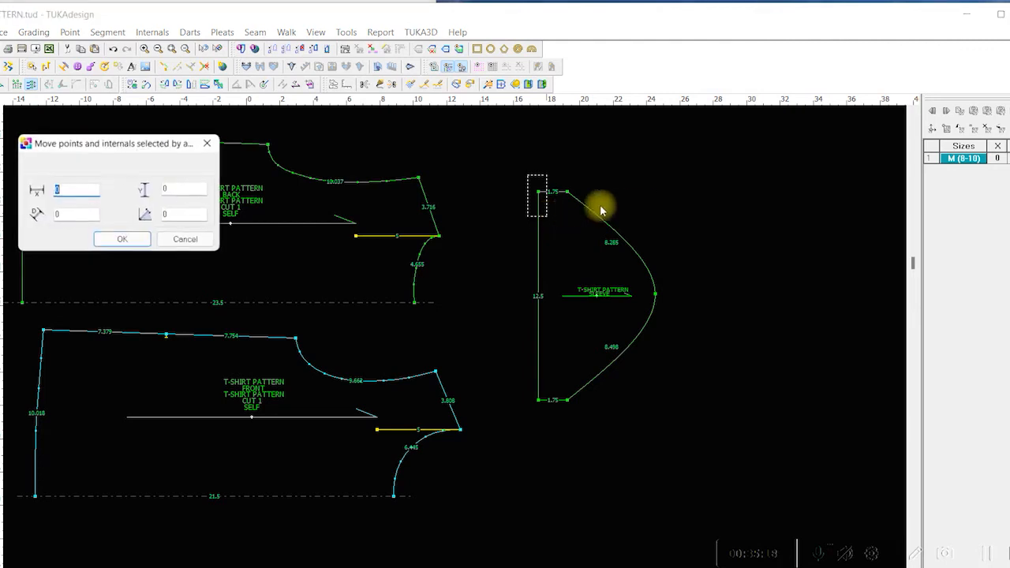
key(Tab)
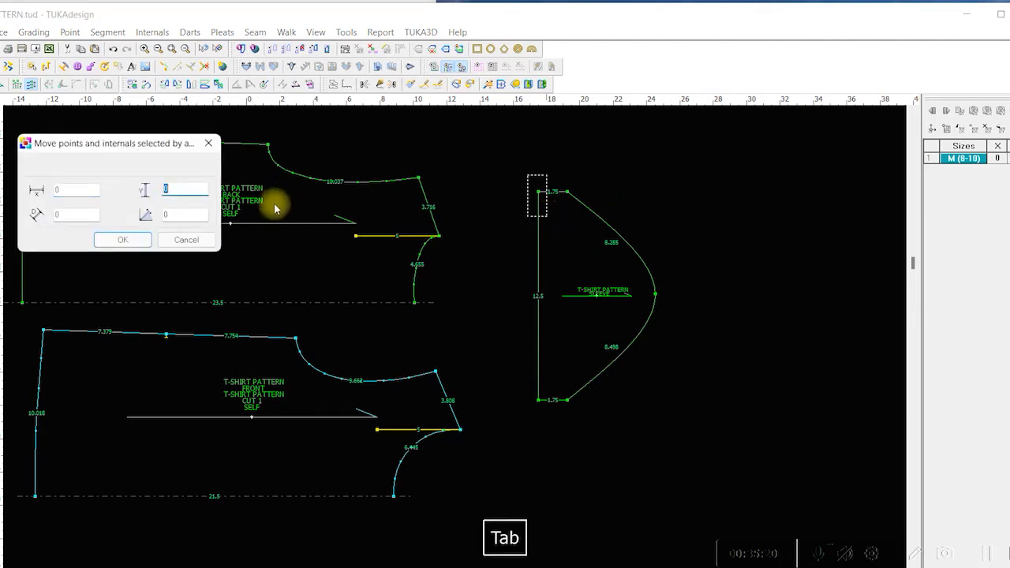
text(-.375)
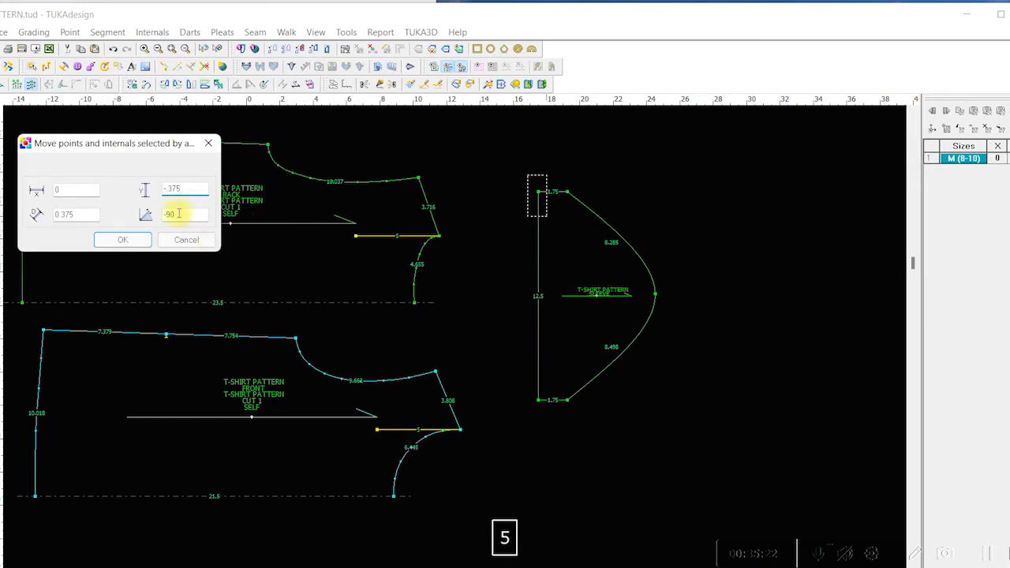
click(122, 239)
- Move the lower corner point of the sleeve's hem edge by 0.375 in Y and save the style
drag(534, 398, 548, 427)
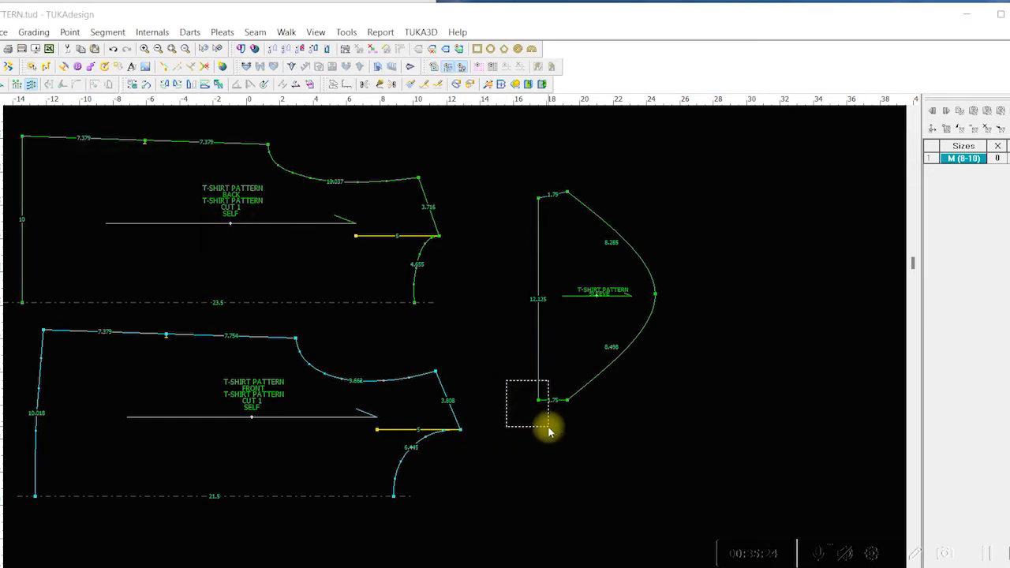
key(Tab)
text(.375)
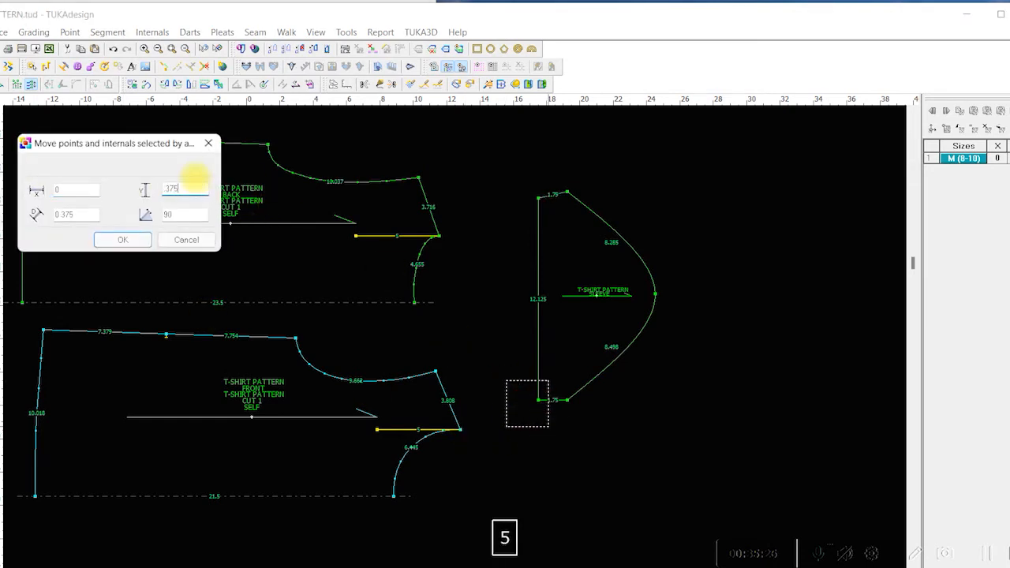
key(Return)
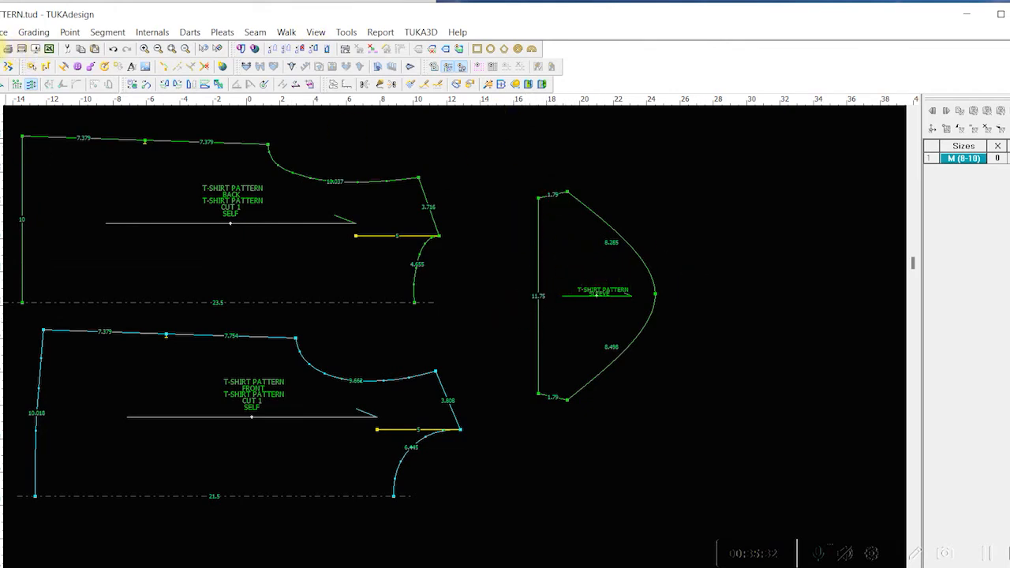
key(ctrl+s)
click(475, 363)
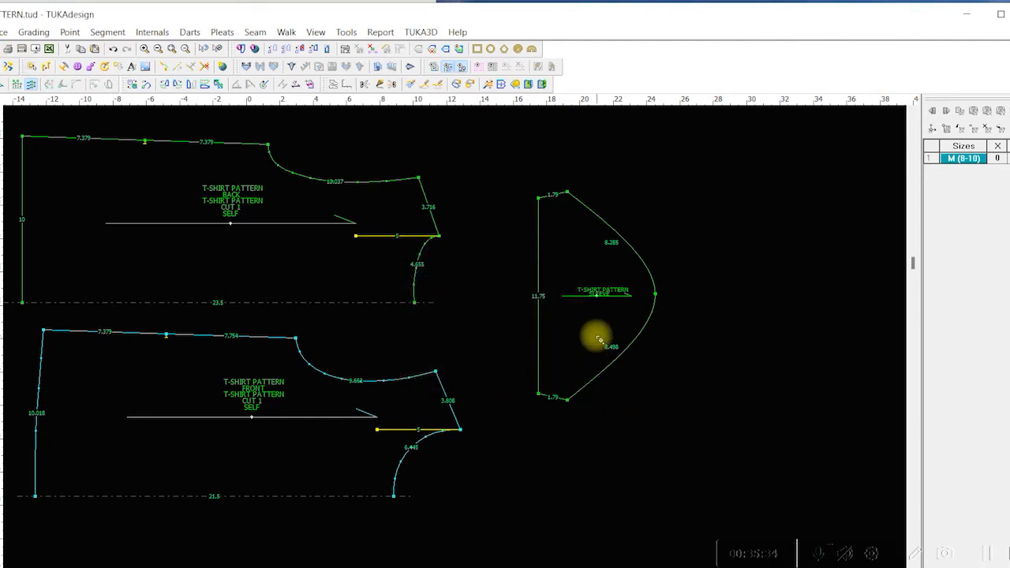
- In the sleeve's piece information, set the code to T-SHIRT PATTERN, the description to CUT 2 and the material to SELF
double_click(633, 315)
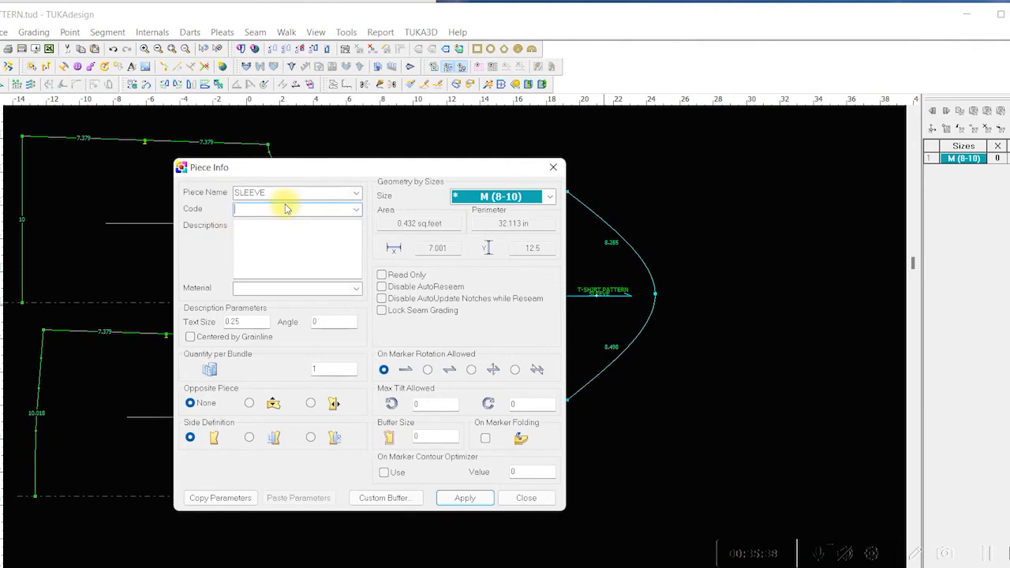
text(T-SHIRT PATT)
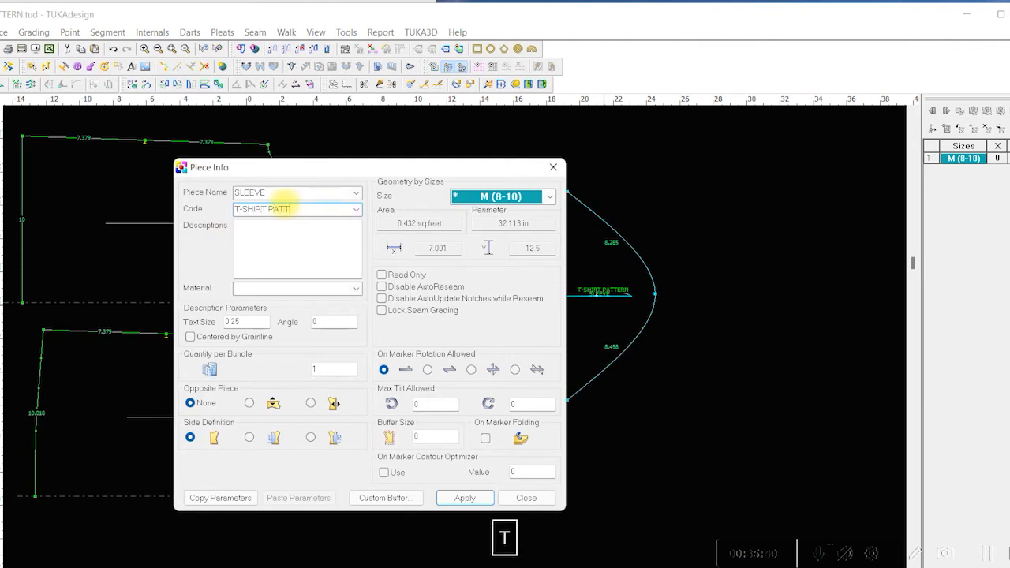
text(ERN)
click(355, 210)
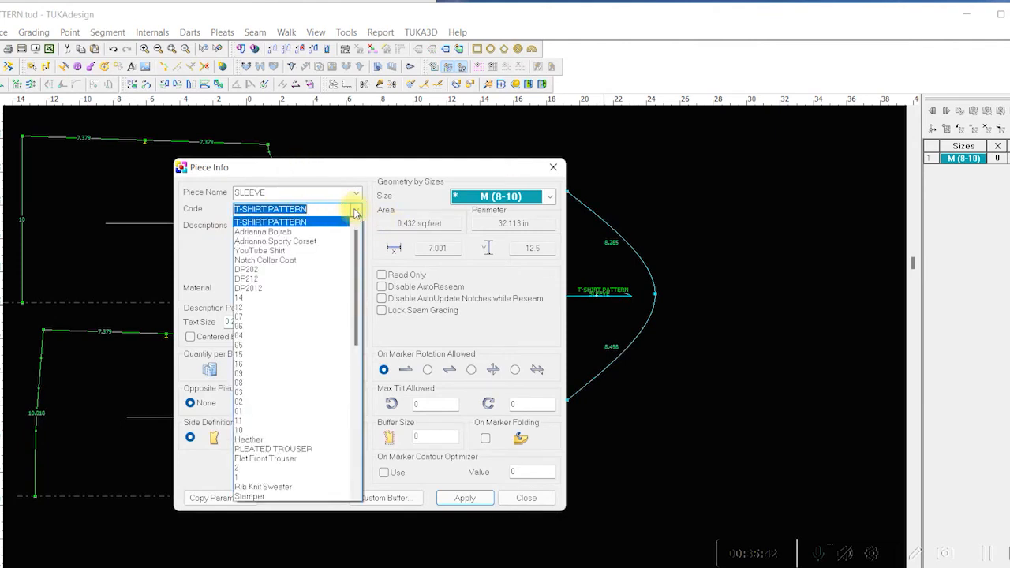
click(286, 222)
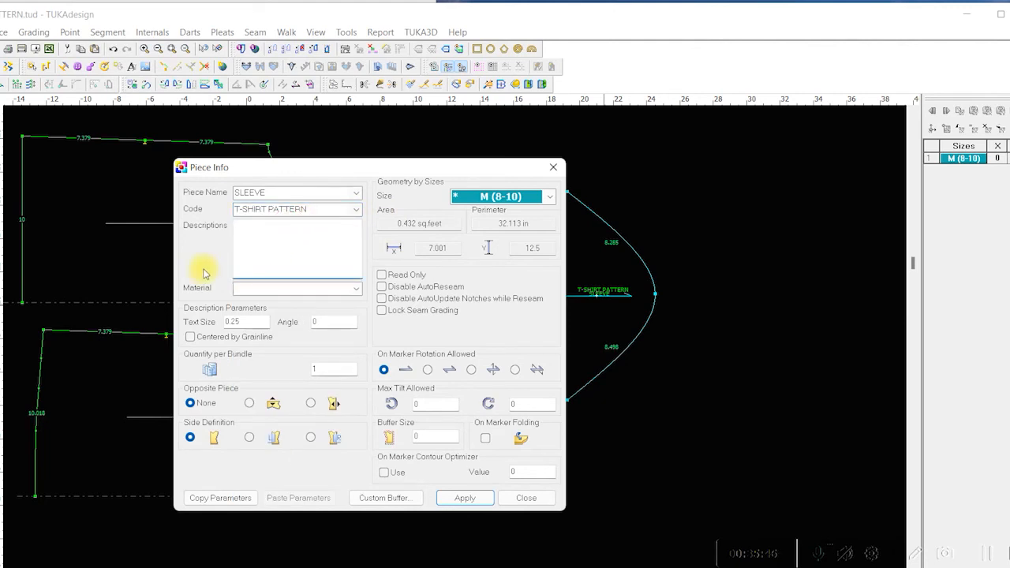
text(CUT 2)
key(Tab)
text(SEL)
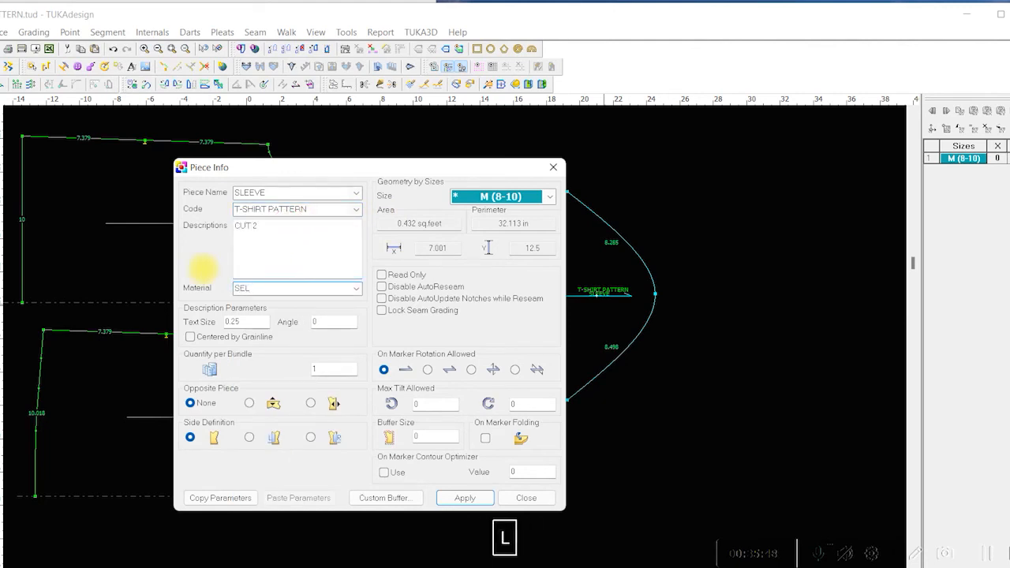
- Set the sleeve's quantity per bundle to 2 with an opposite piece flipped vertically, apply the information and save the style
double_click(333, 369)
text(2)
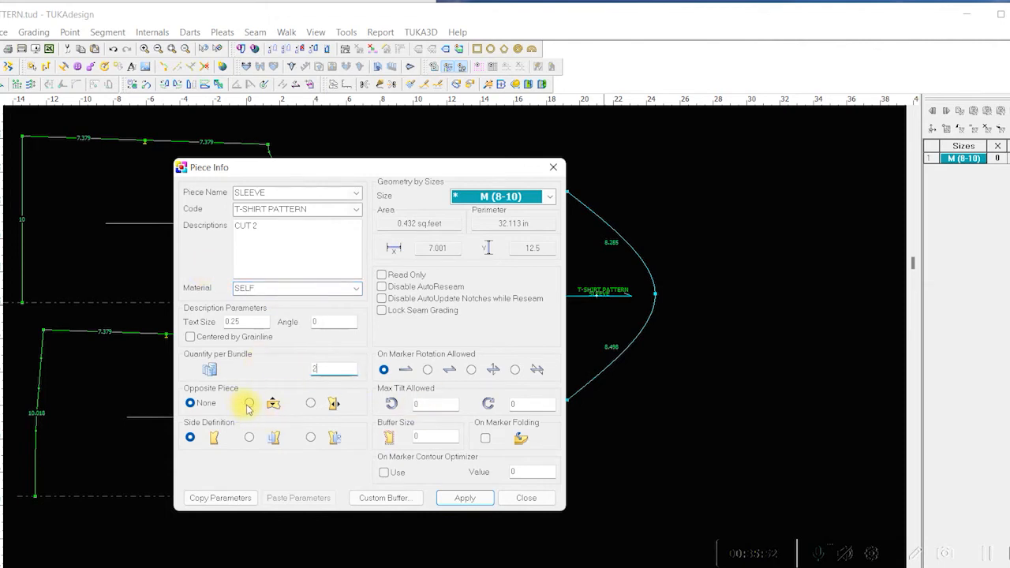
click(250, 404)
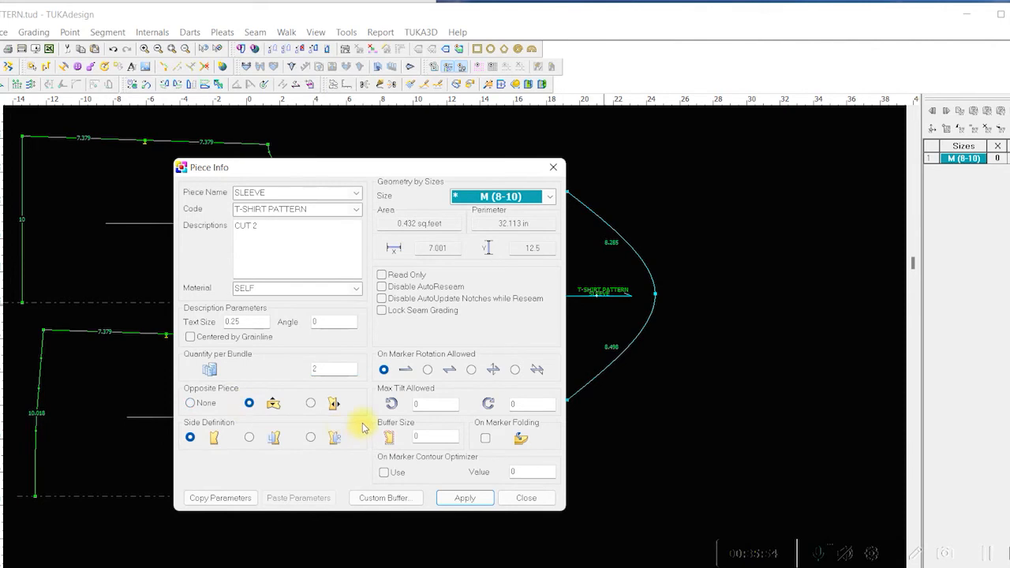
click(477, 500)
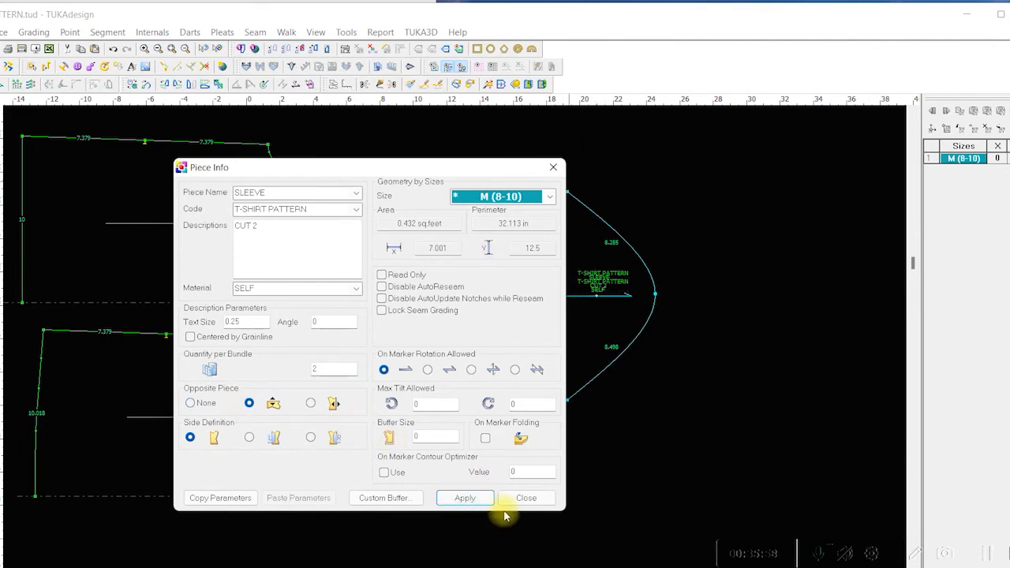
click(535, 497)
key(ctrl+s)
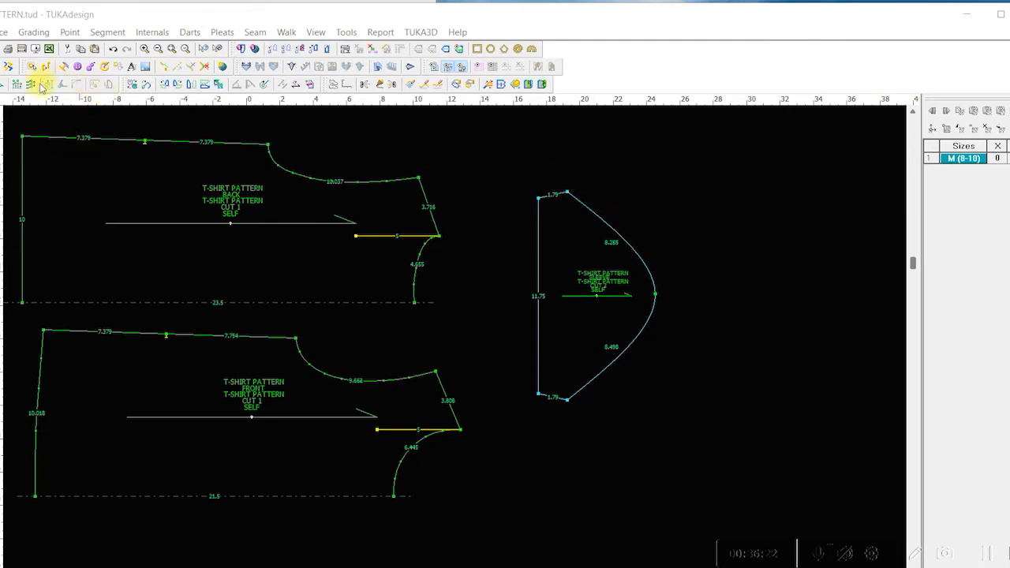
- Move the point at the peak of the sleeve cap slightly outward in X to raise the cap
click(32, 86)
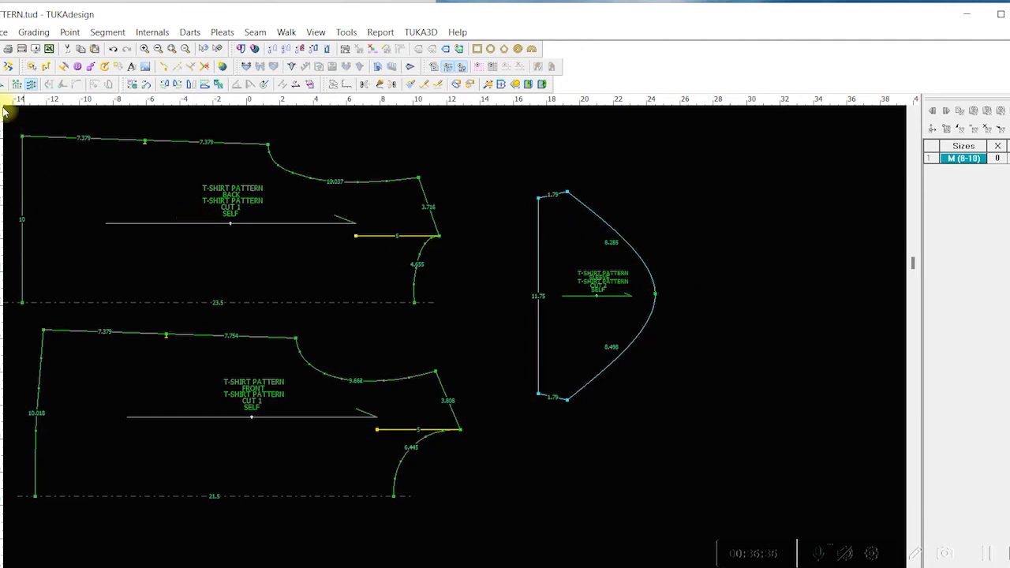
click(31, 87)
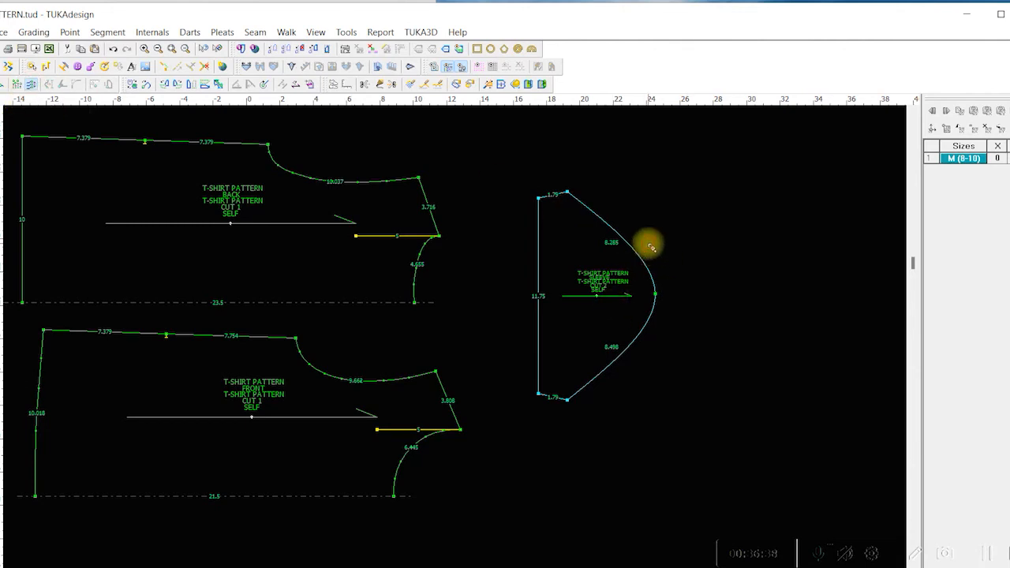
drag(649, 242, 685, 340)
text(2)
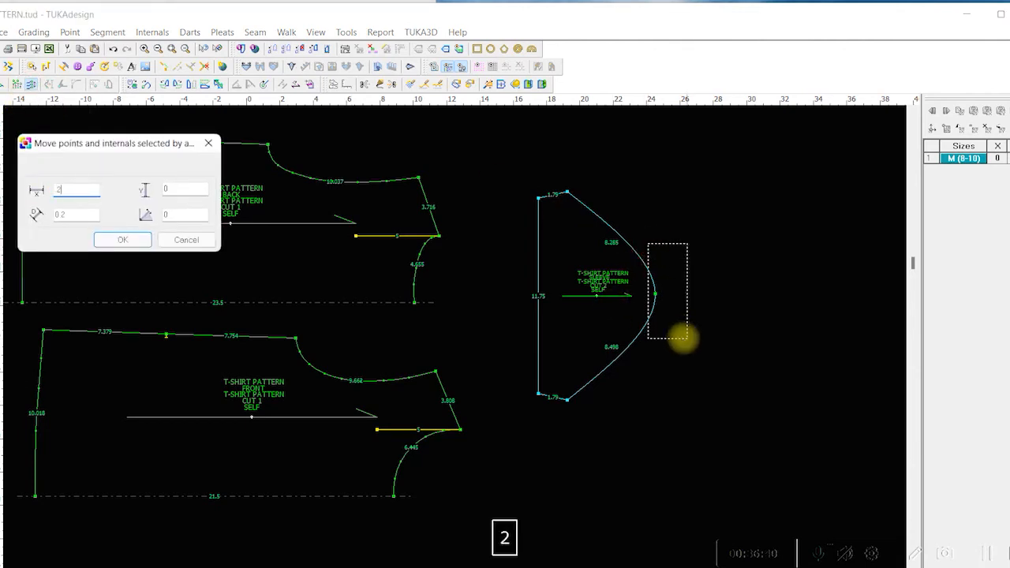
key(Return)
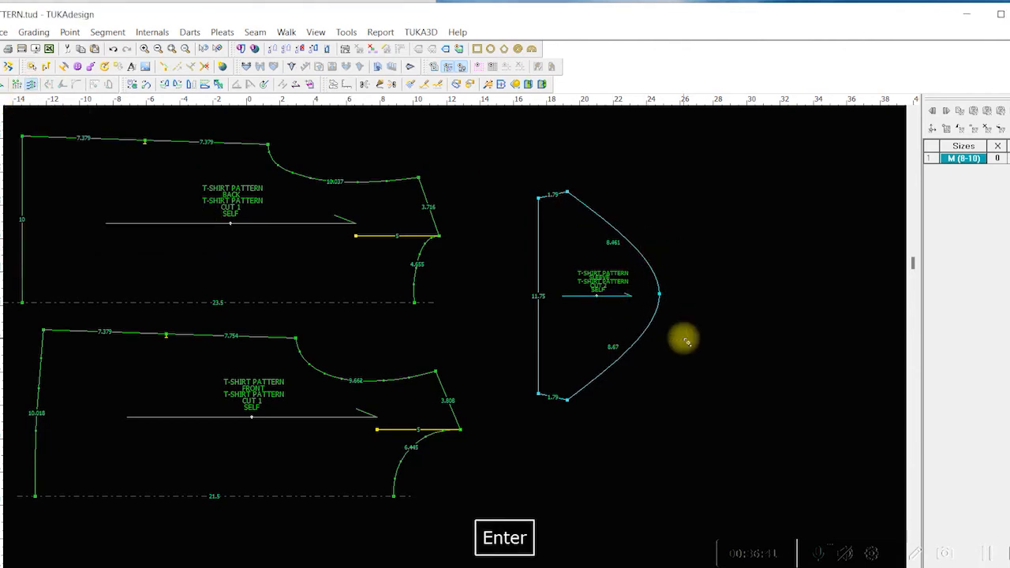
- Draw an inward arc about 0.367 deep from midway along the upper cap curve to the sleeve's upper underarm corner
click(410, 86)
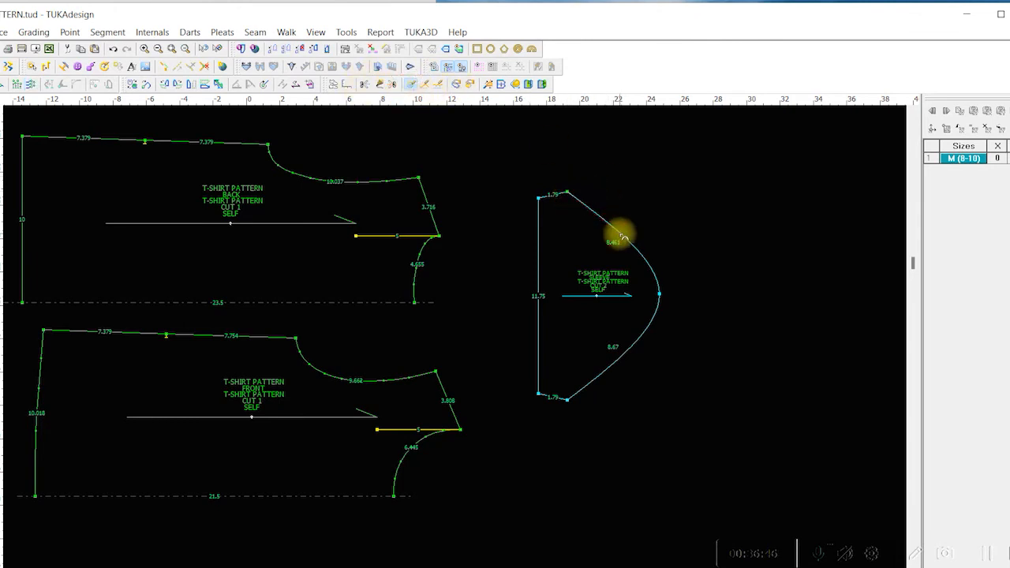
click(623, 236)
click(479, 345)
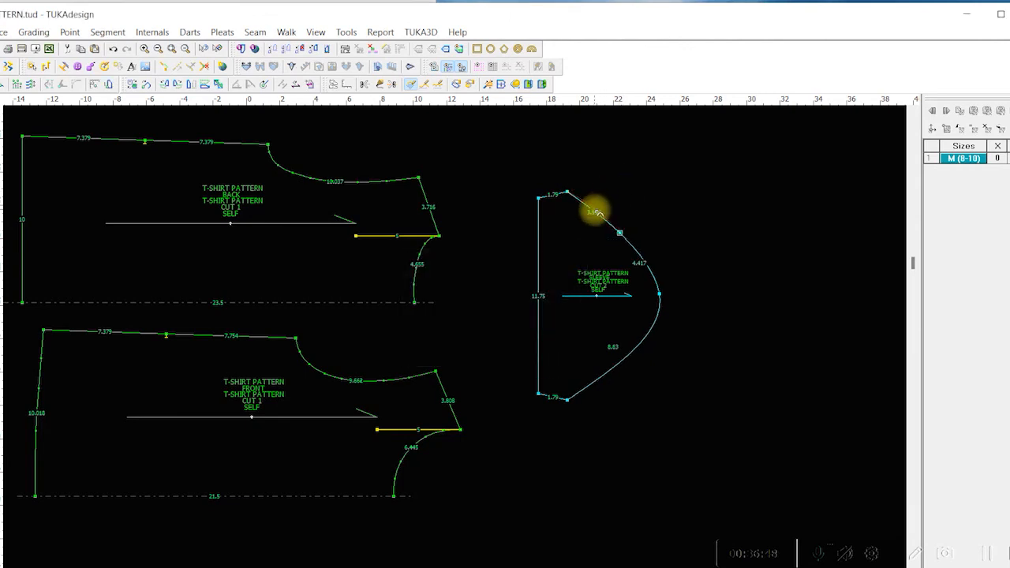
drag(599, 213, 593, 222)
click(592, 220)
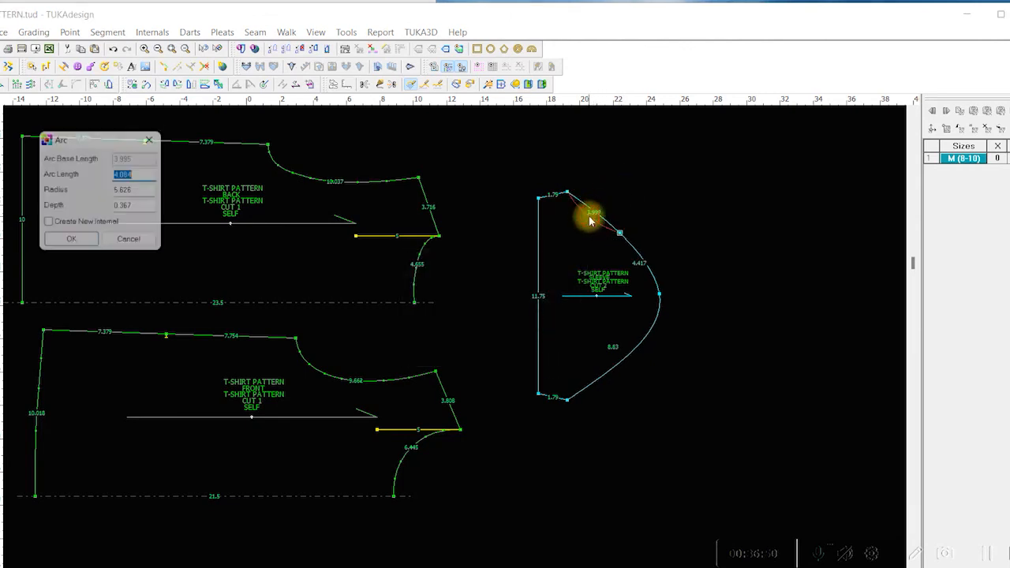
click(76, 240)
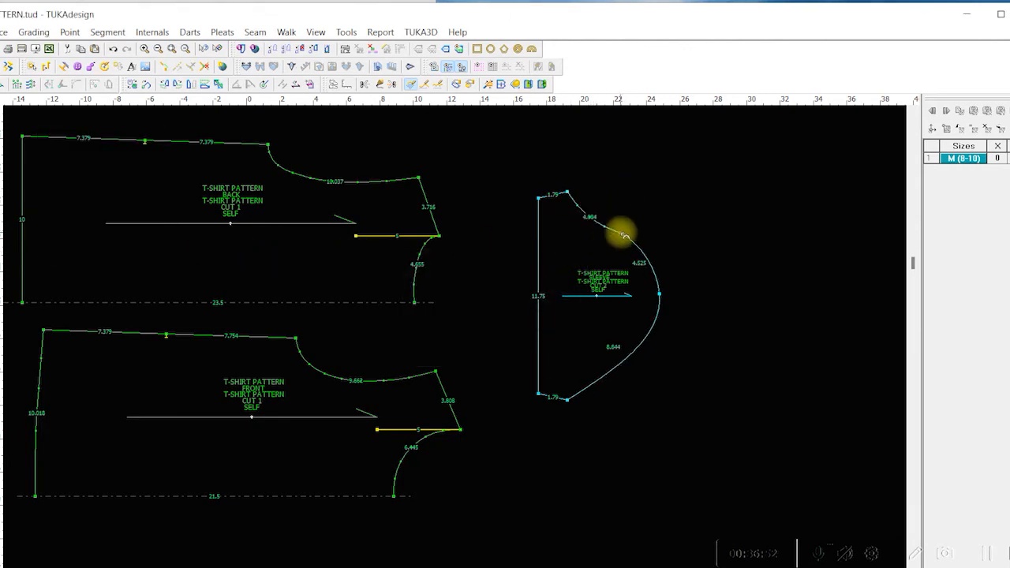
- Draw an inward arc from midway along the lower cap curve to the sleeve's lower underarm corner and save the style
click(623, 362)
click(483, 346)
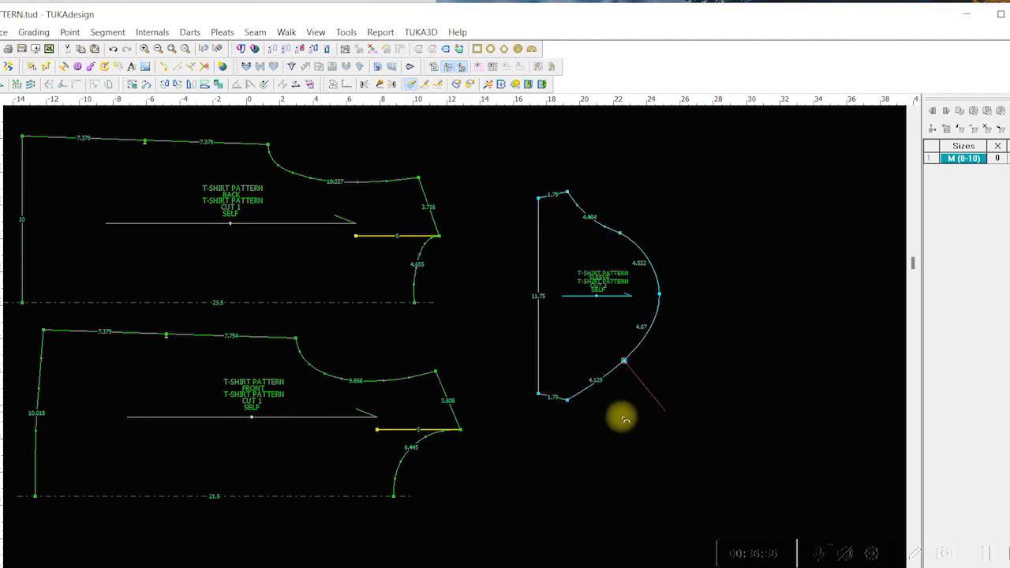
click(594, 378)
click(70, 242)
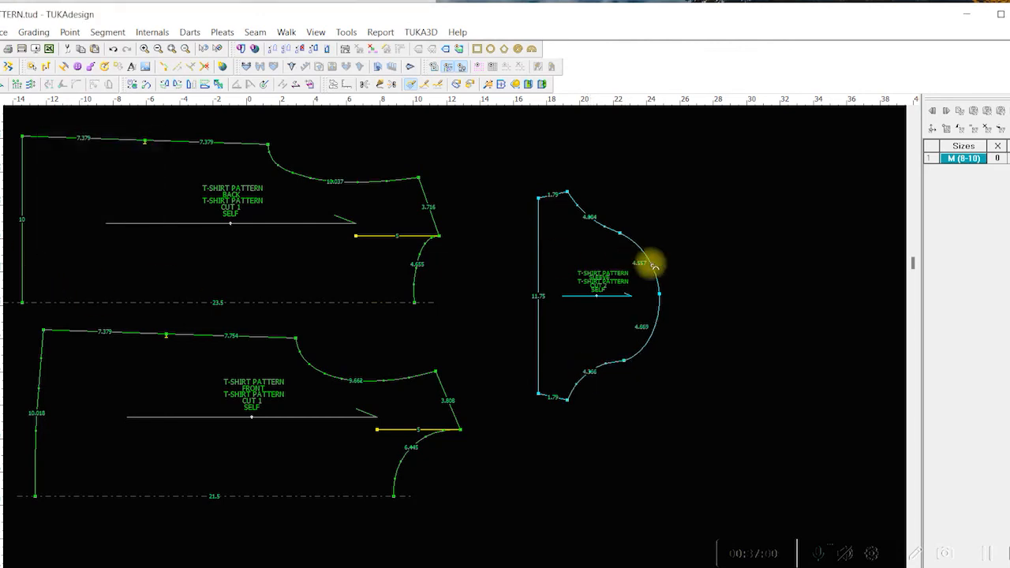
key(ctrl+s)
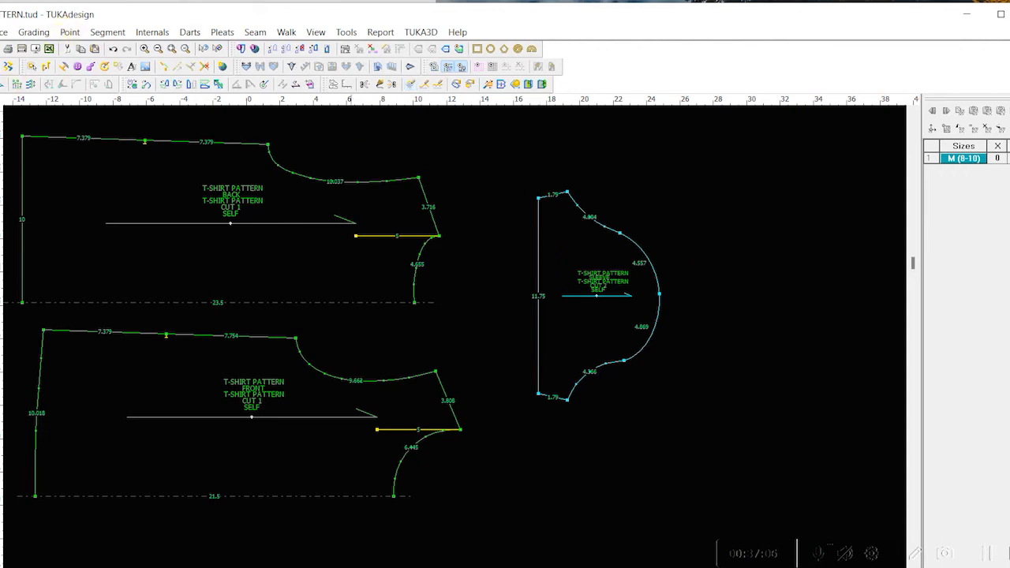
- Change the two points where the arcs meet the sleeve cap into curve points without grading
double_click(619, 233)
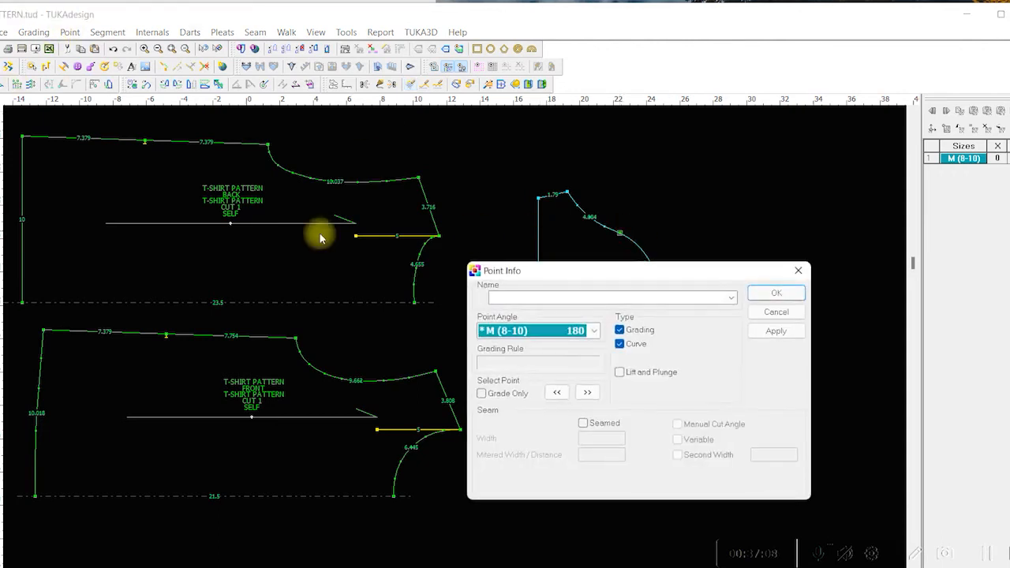
click(789, 293)
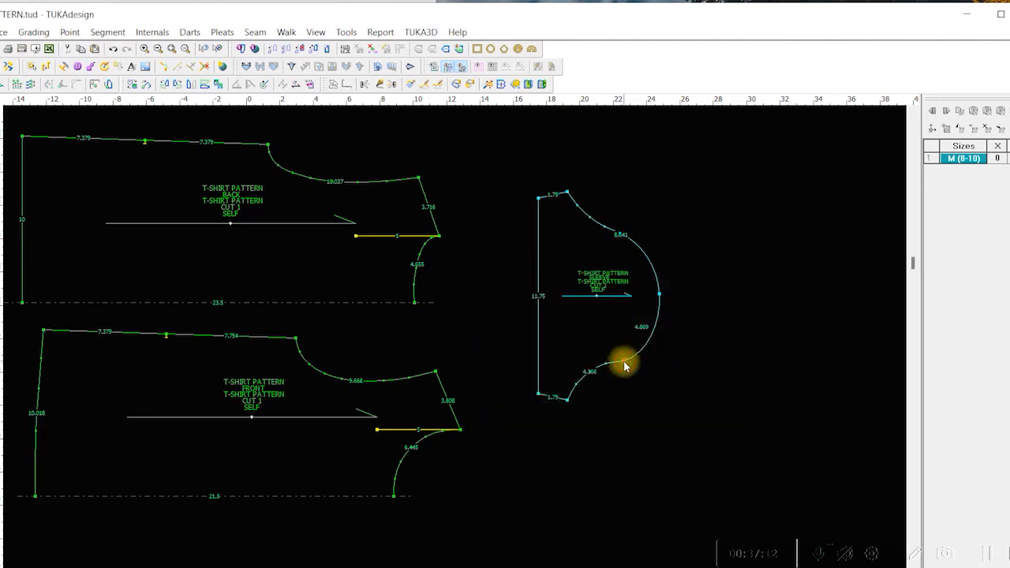
double_click(625, 364)
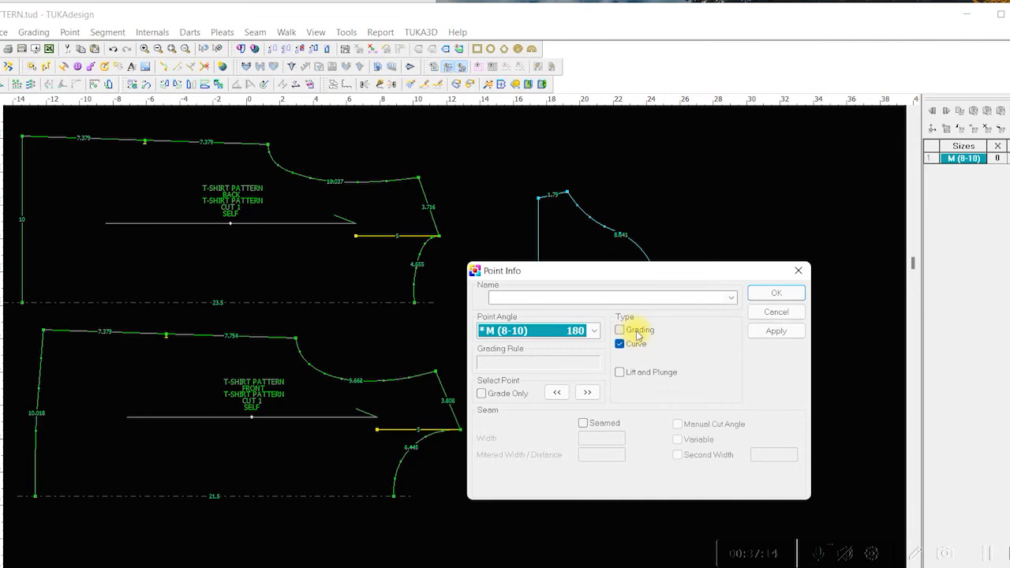
click(772, 292)
- Check the smoothed sleeve cap, and move the sleeve piece slightly farther from the front and back pieces
scroll(455, 343, up, 4)
scroll(455, 343, up, 3)
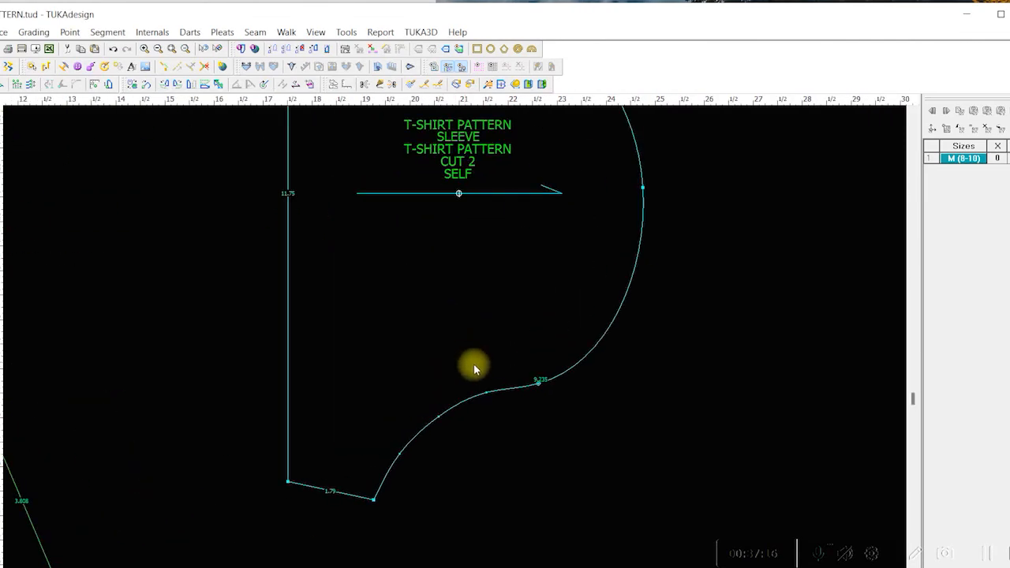
scroll(427, 289, down, 4)
scroll(447, 304, up, 4)
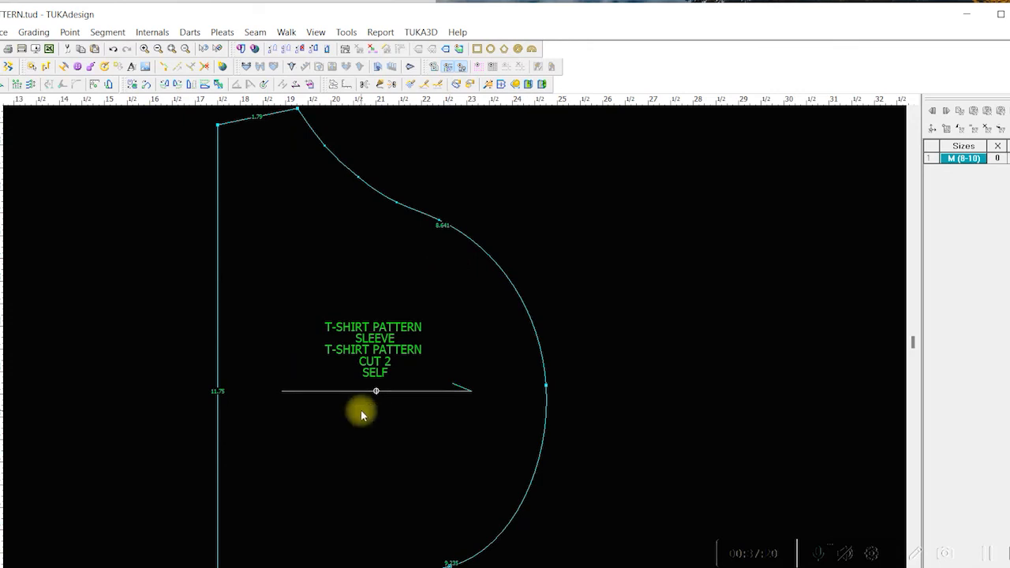
scroll(453, 341, up, 1)
scroll(457, 342, down, 4)
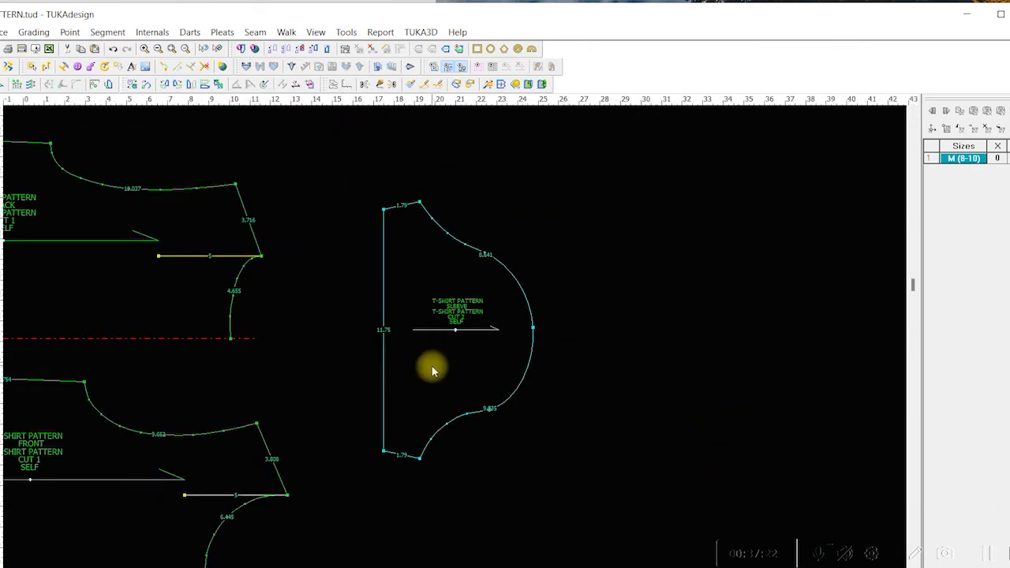
click(401, 365)
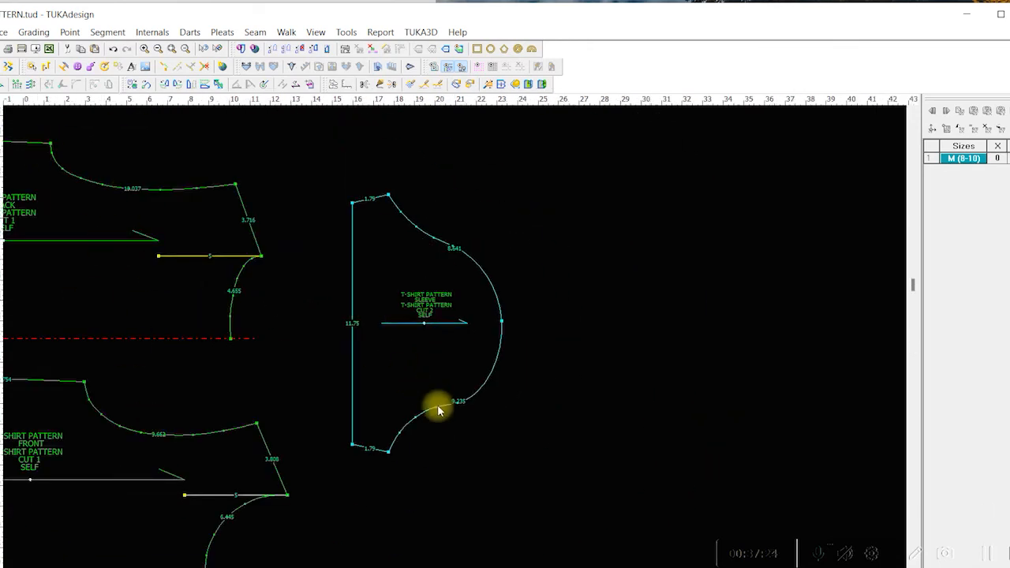
click(464, 374)
click(519, 386)
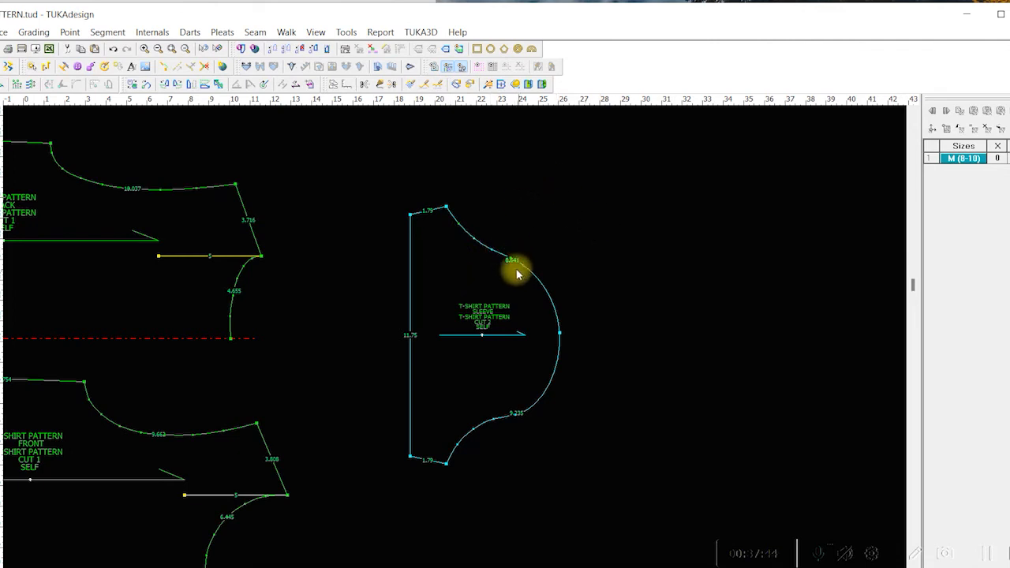
- Add the internal text BACK at size 1 to the sleeve's upper half, placed just above the piece description
click(130, 69)
click(465, 286)
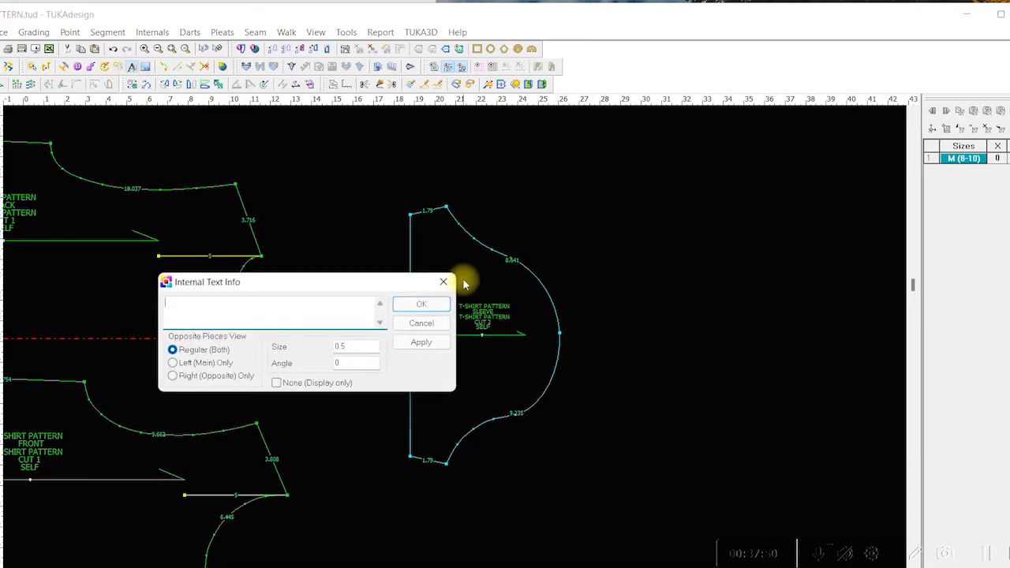
text(BACK)
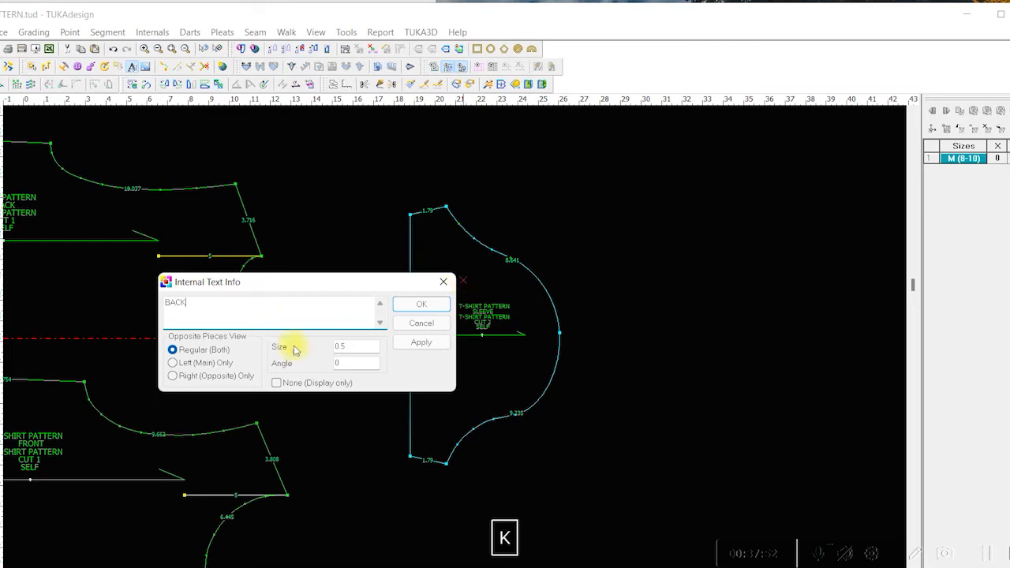
drag(353, 346, 328, 348)
text(1)
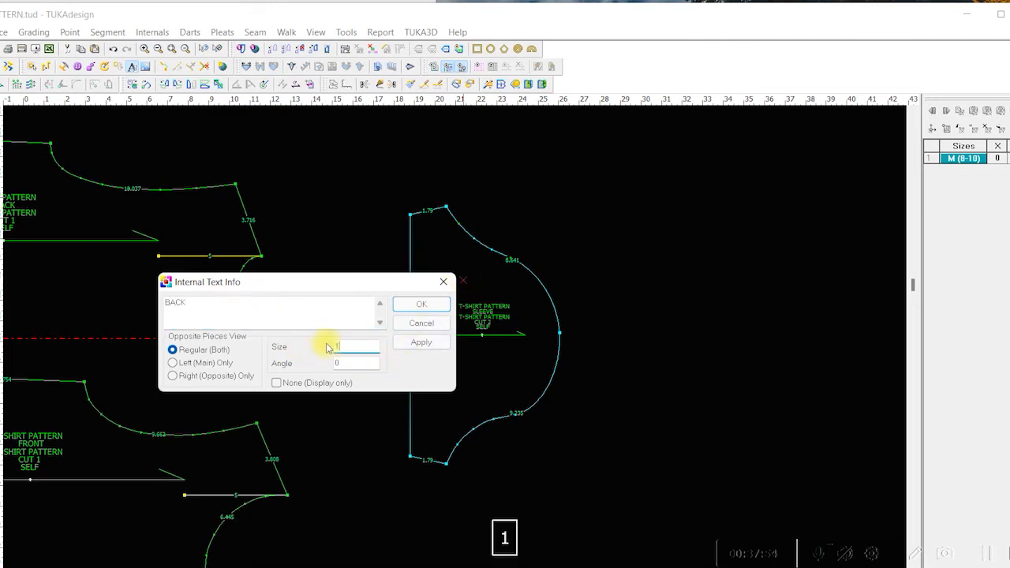
click(407, 306)
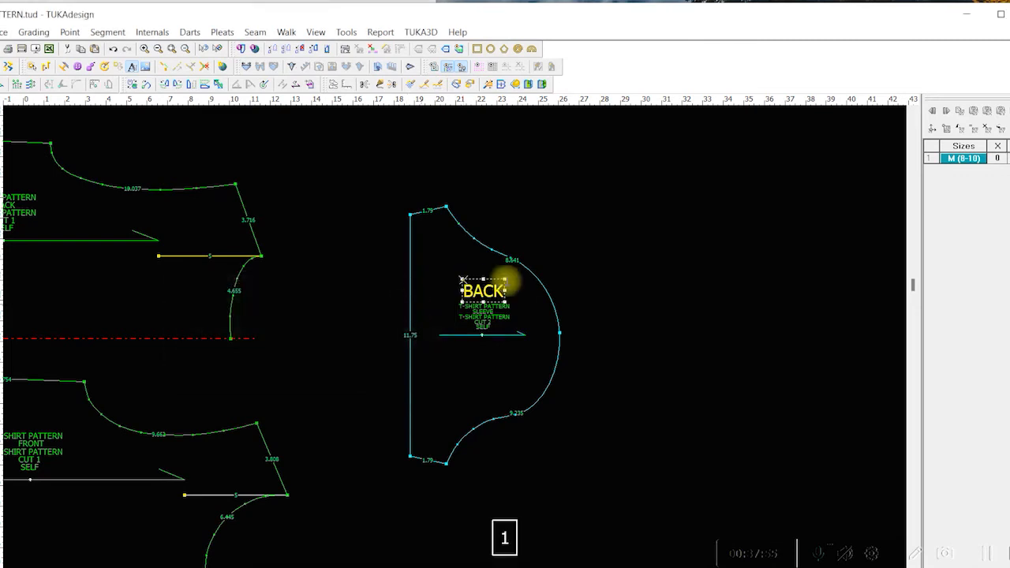
click(447, 267)
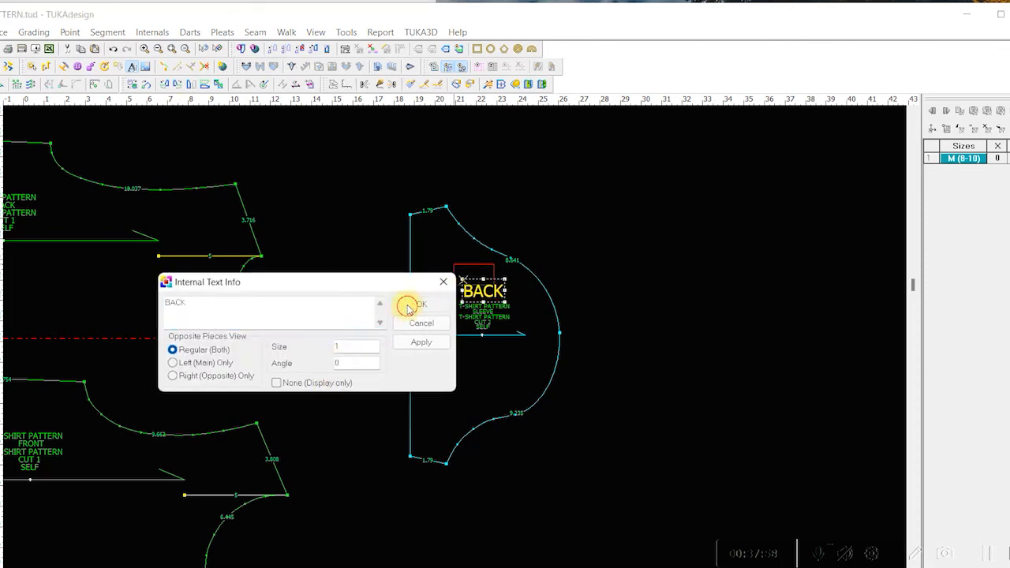
click(407, 306)
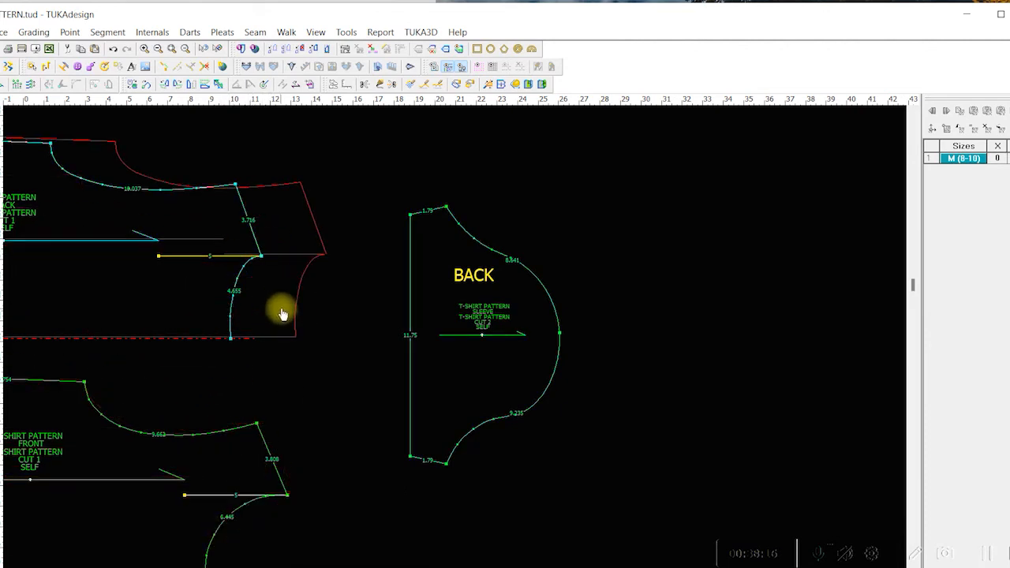
- Move the back piece closer to the sleeve
click(282, 314)
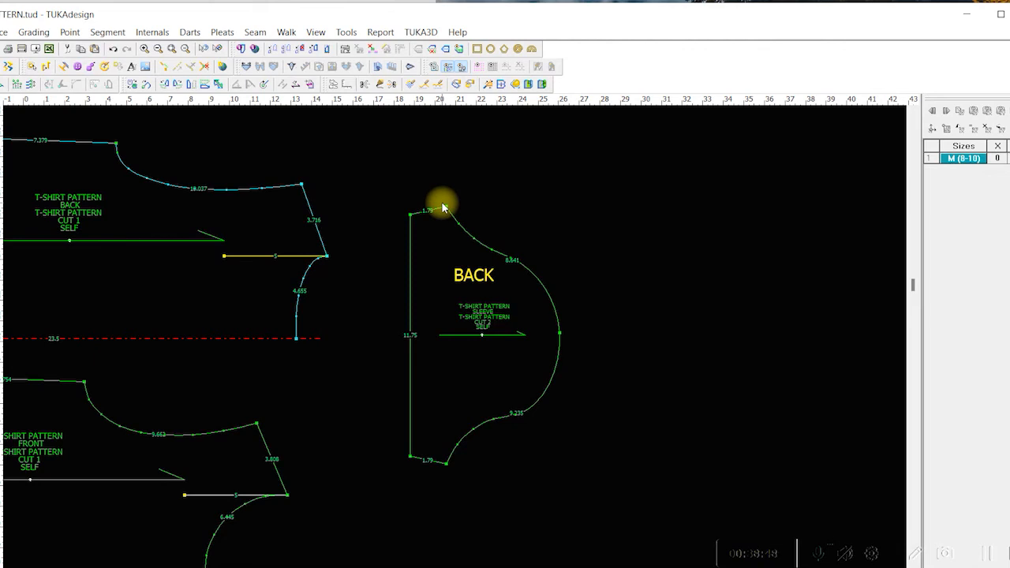
- Move the sleeve piece slightly lower beside the front and back pieces
drag(532, 323, 537, 345)
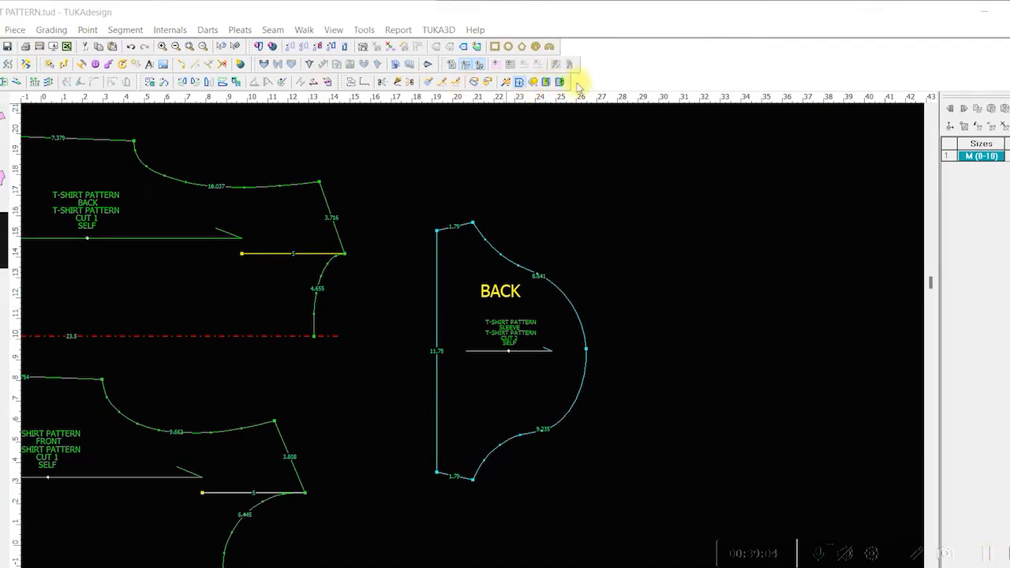
- Fold the sleeve's back half over its front half with the underarm points matched, compare the cap curves, and undo the fold
click(546, 82)
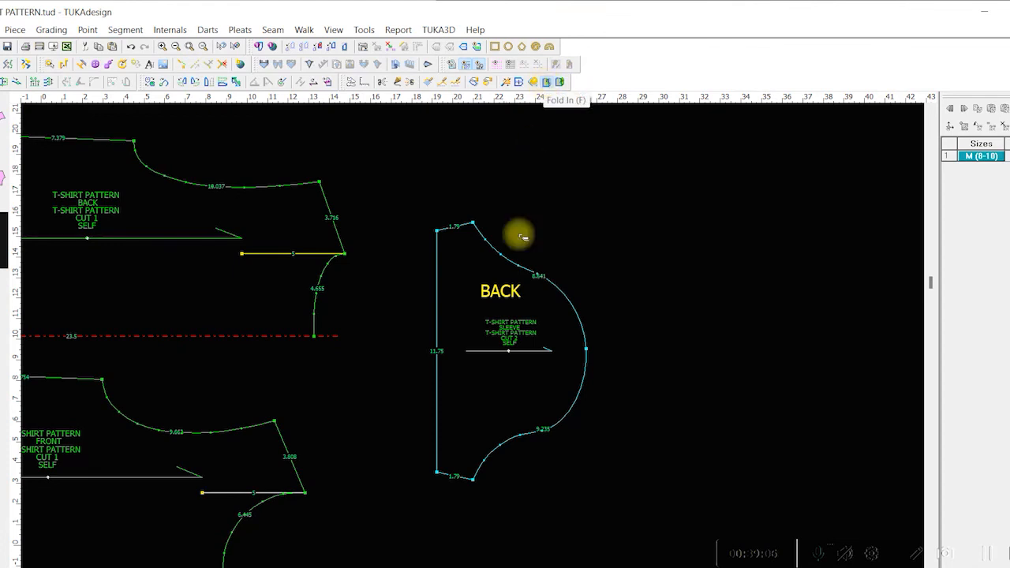
click(474, 226)
click(474, 479)
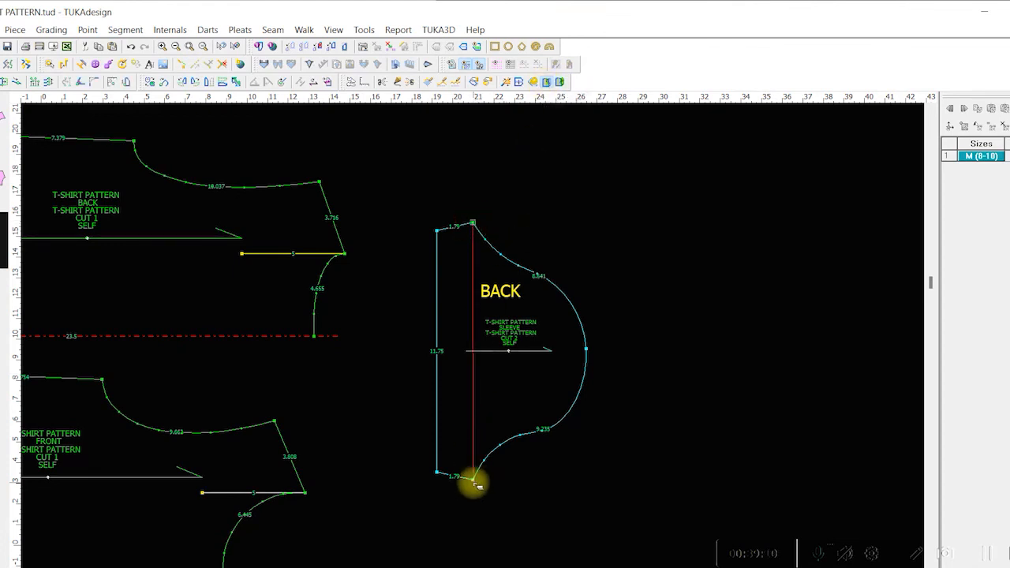
key(ctrl+z)
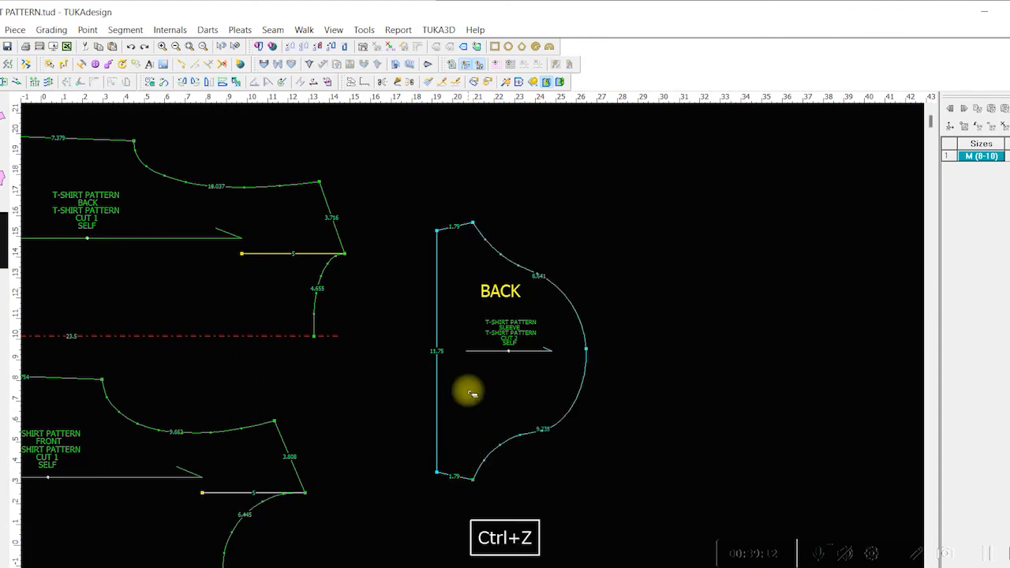
alt+click(473, 225)
alt+click(473, 479)
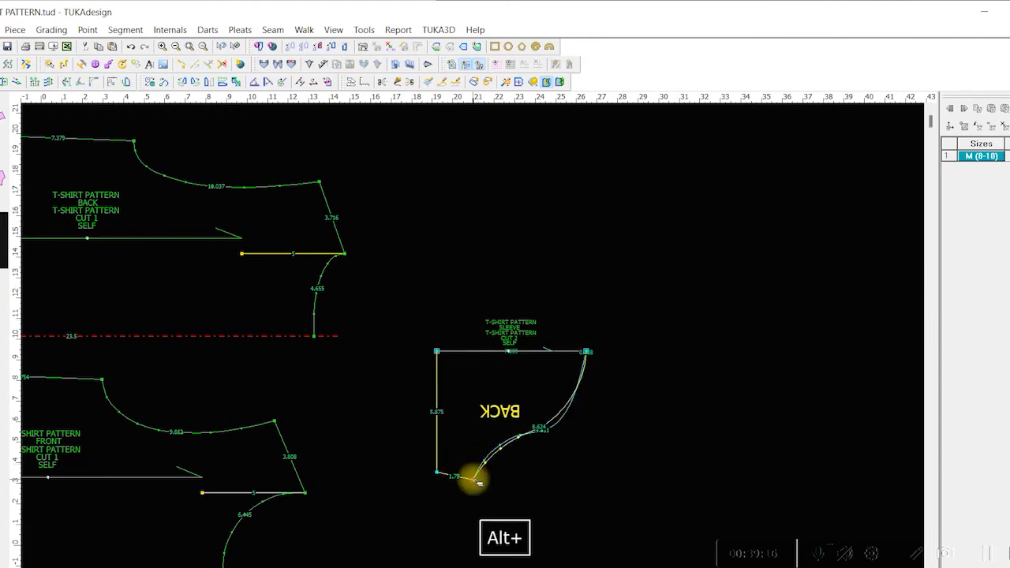
scroll(513, 385, down, 3)
scroll(478, 342, up, 5)
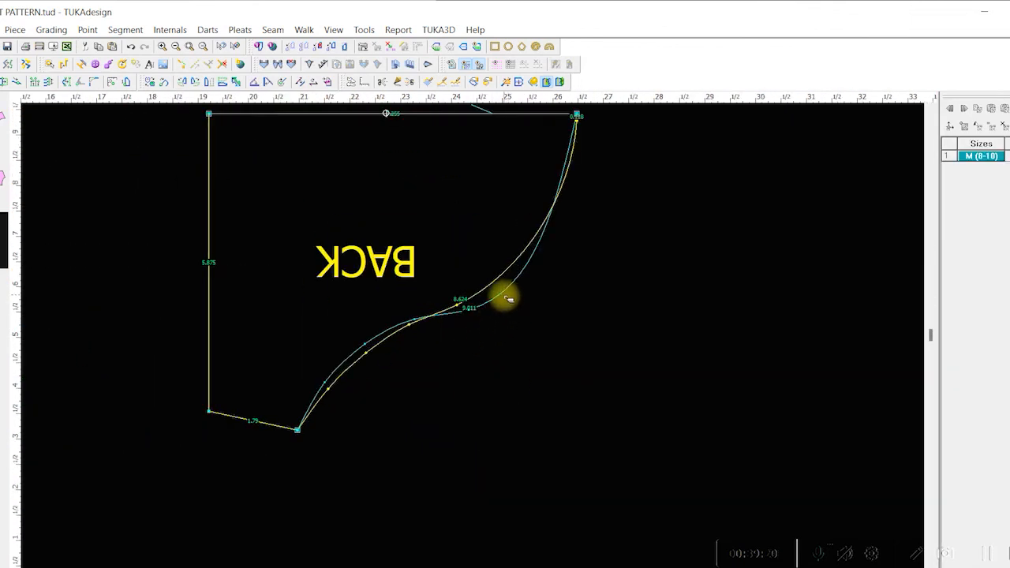
key(ctrl+z)
- Move the inflection curve point on the front half of the sleeve cap toward the crown to soften the bulge
scroll(485, 312, up, 2)
scroll(474, 332, down, 2)
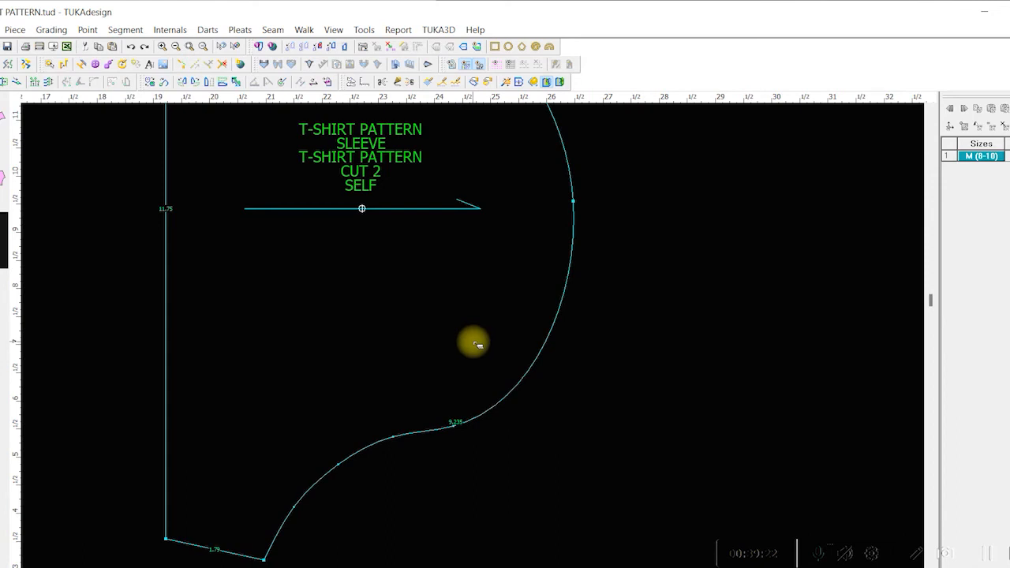
key(m)
key(q)
click(455, 422)
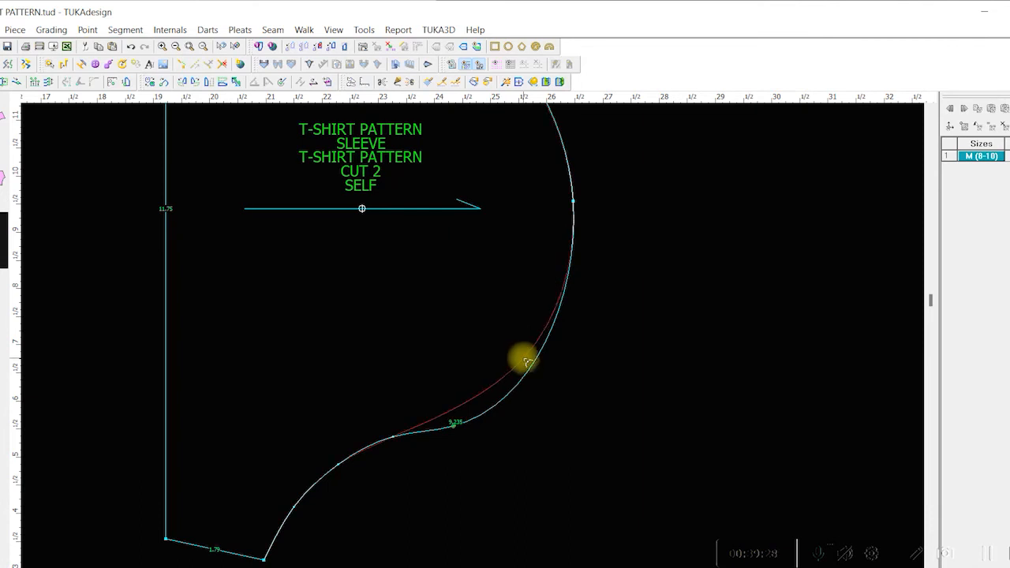
click(523, 357)
- Move the matching curve point on the back half of the sleeve cap along the curve toward the crown
scroll(495, 404, up, 4)
scroll(474, 340, down, 6)
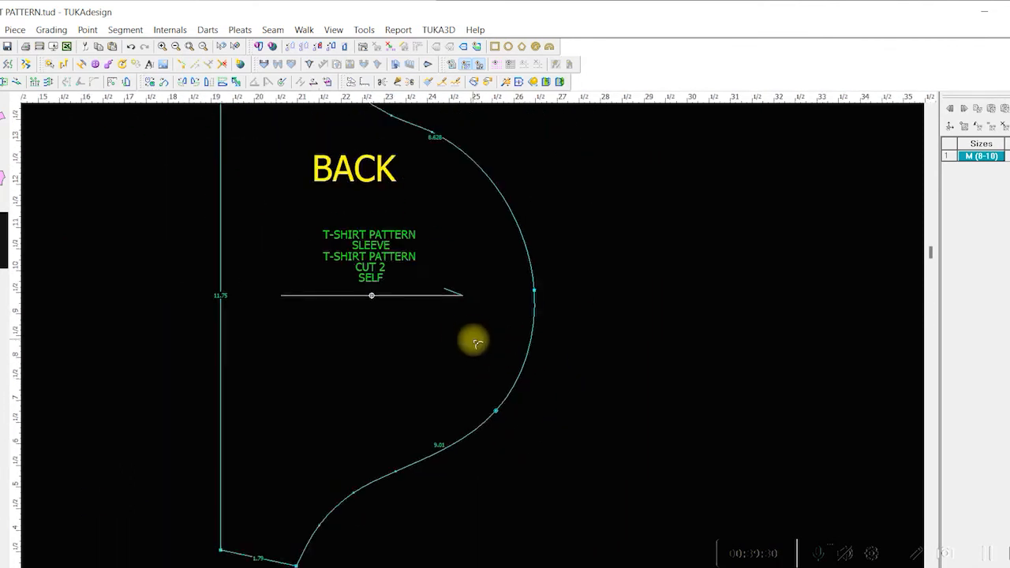
scroll(438, 193, up, 2)
click(467, 322)
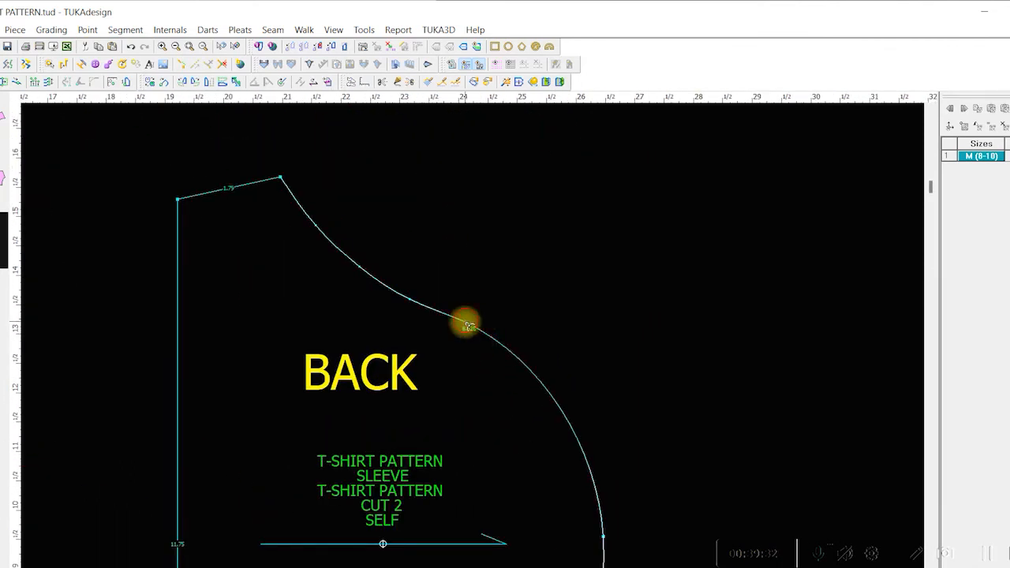
click(521, 382)
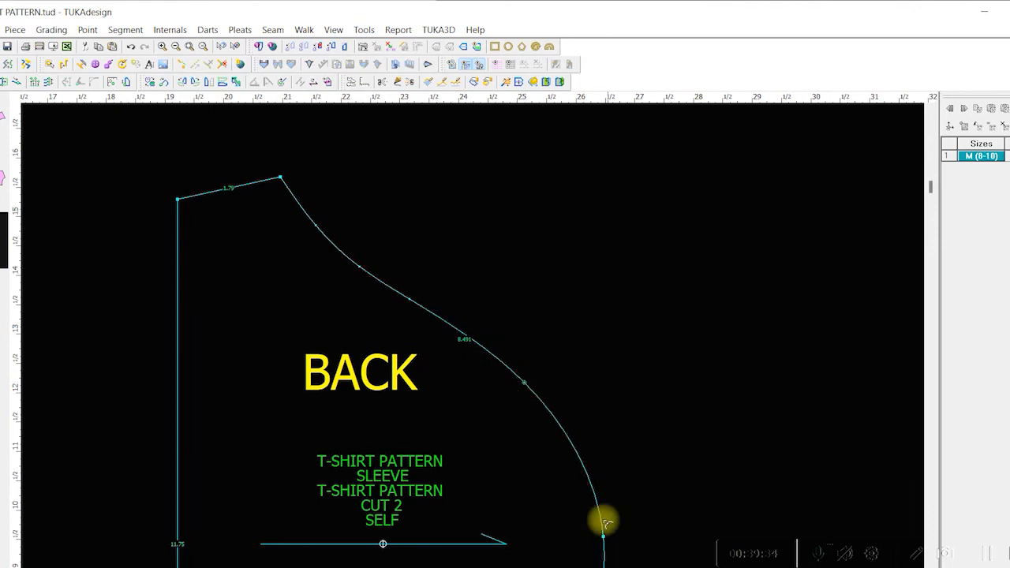
- Refine the front half of the cap by shifting its uppermost curve point and the adjacent one farther toward the crown
scroll(605, 519, up, 2)
scroll(479, 341, down, 3)
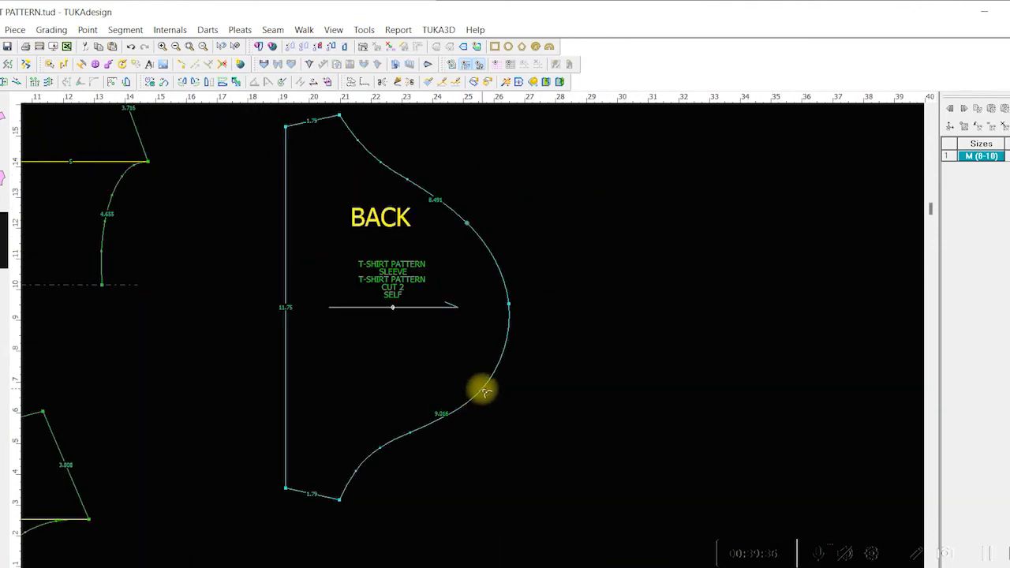
scroll(480, 341, up, 2)
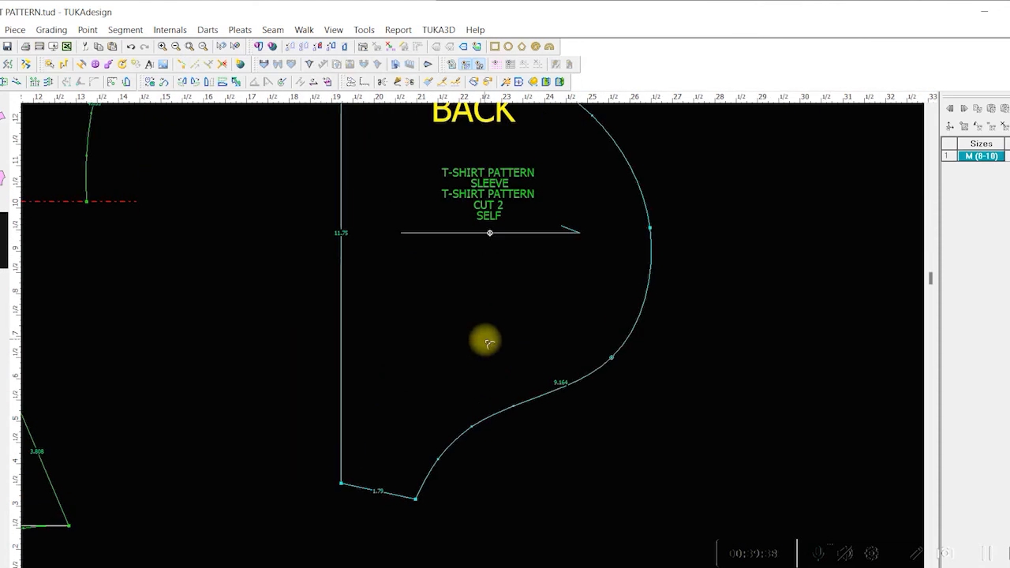
scroll(477, 341, down, 3)
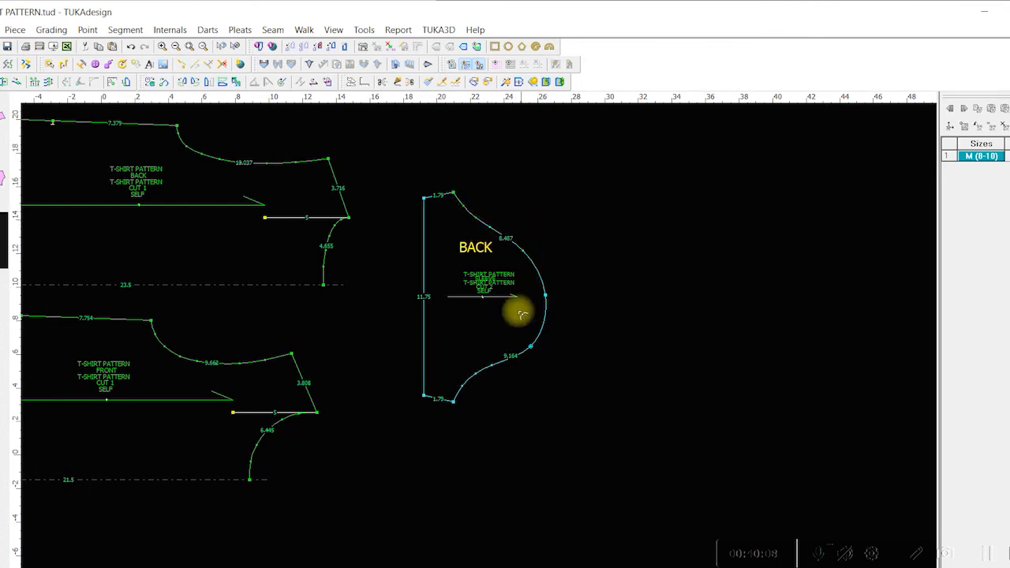
scroll(497, 323, down, 1)
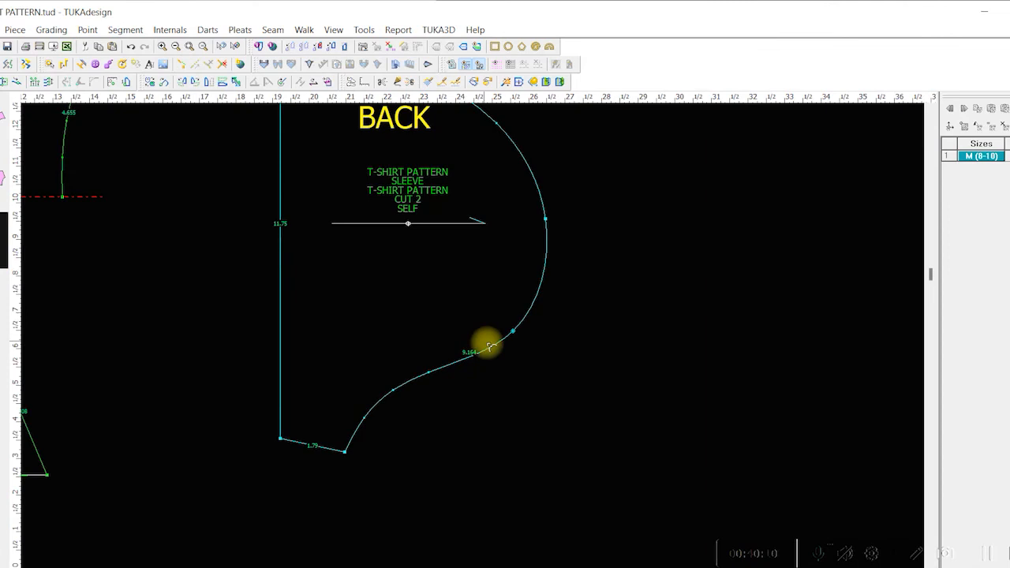
mouse_move(514, 329)
mouse_down()
mouse_move(528, 321)
mouse_move(514, 329)
mouse_up()
click(526, 314)
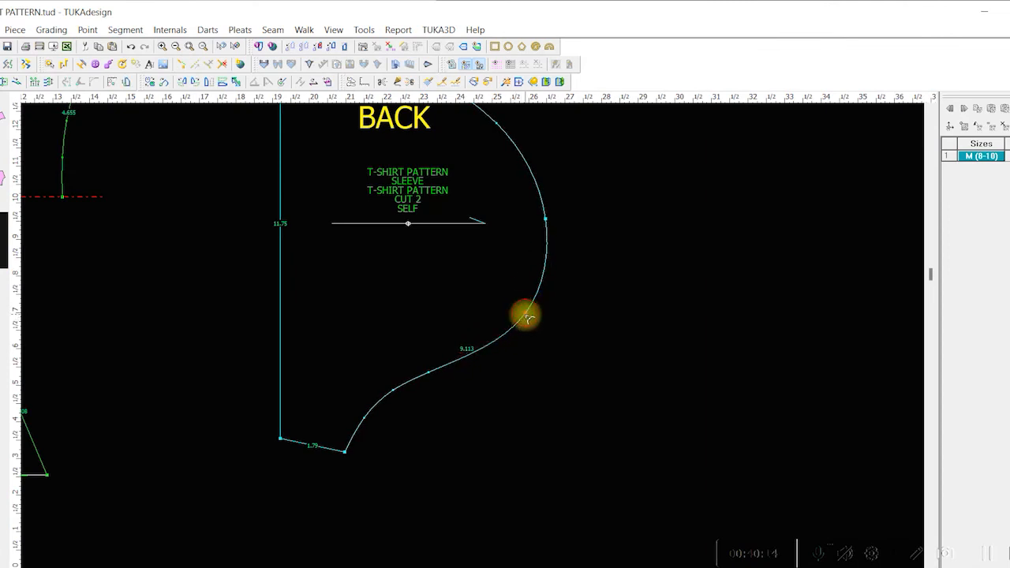
click(434, 370)
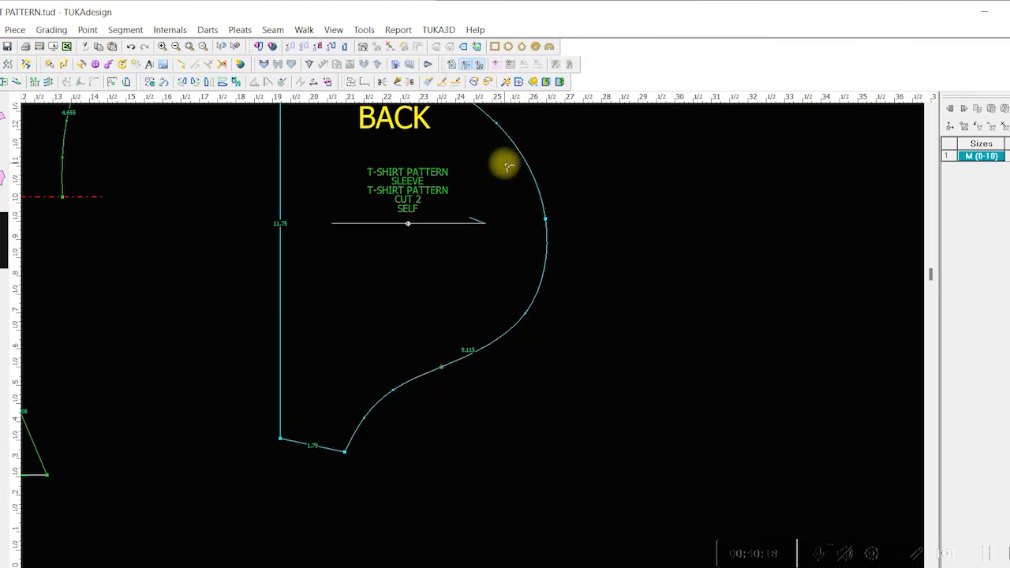
- On the back half of the cap, shift the middle curve point toward the crown and the first one closer to the underarm
scroll(473, 338, up, 2)
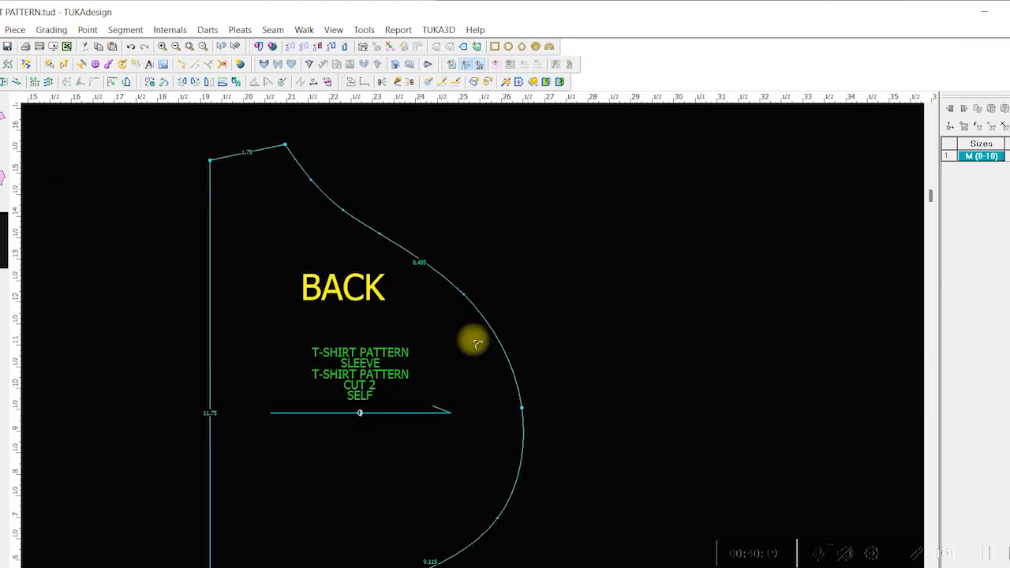
click(378, 239)
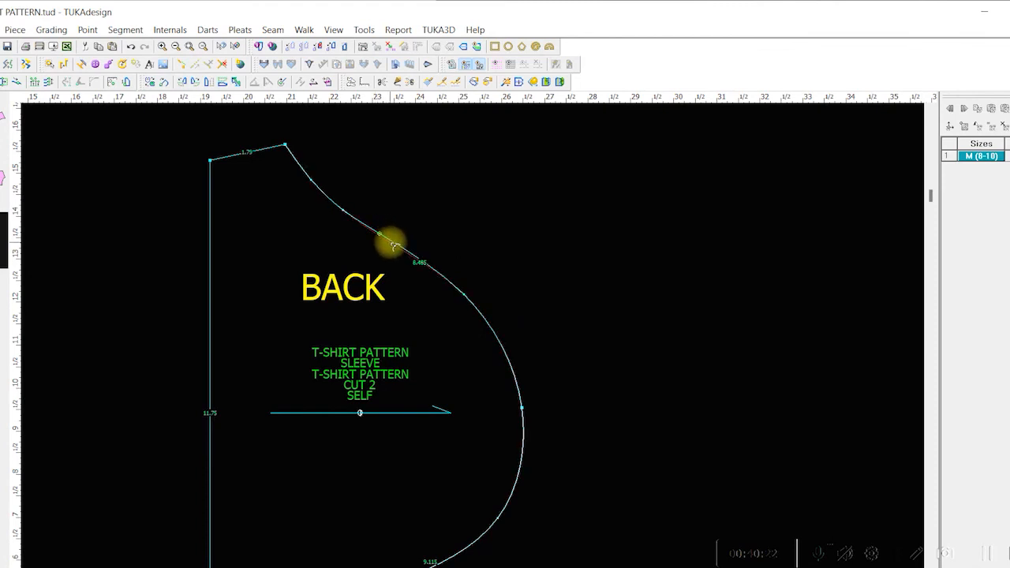
click(388, 240)
click(313, 180)
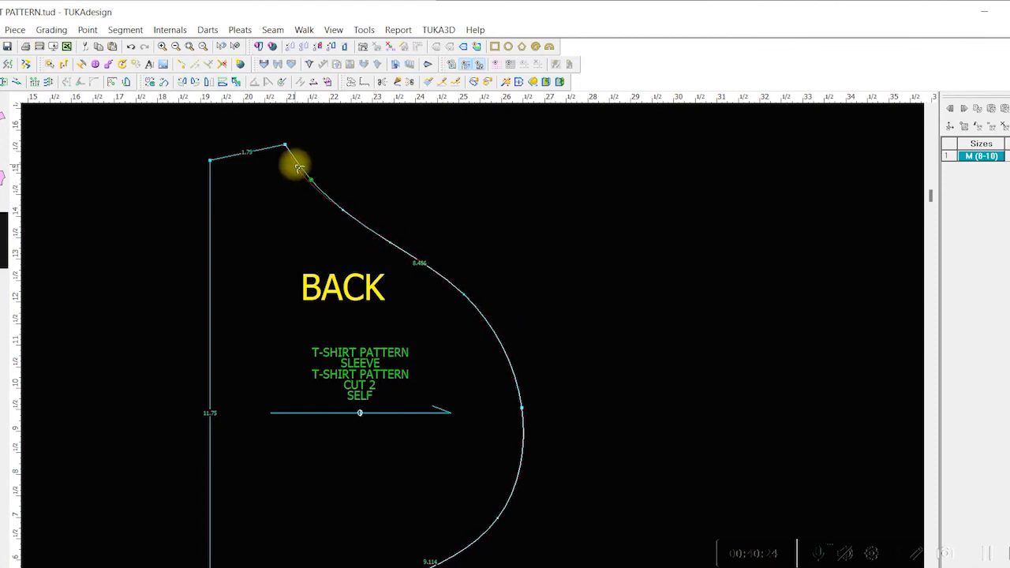
click(298, 166)
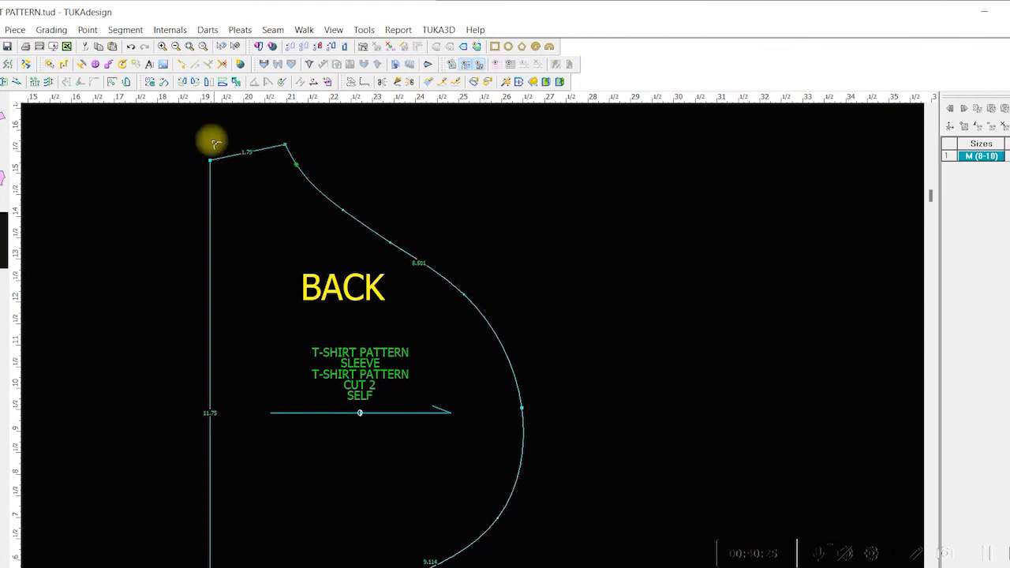
click(295, 164)
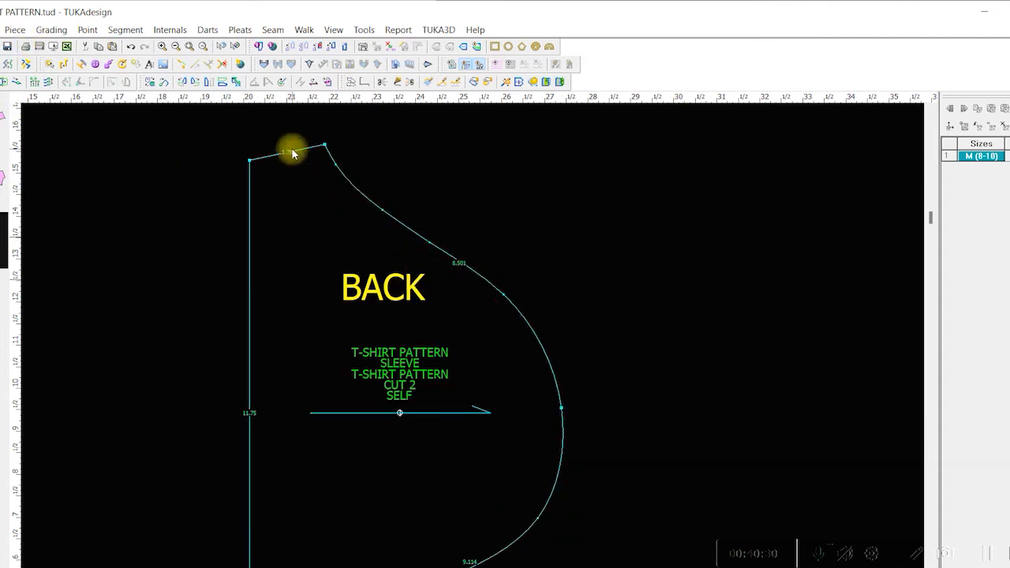
- Rotate the sleeve piece so that its back underarm seam lies horizontal
click(249, 160)
click(324, 145)
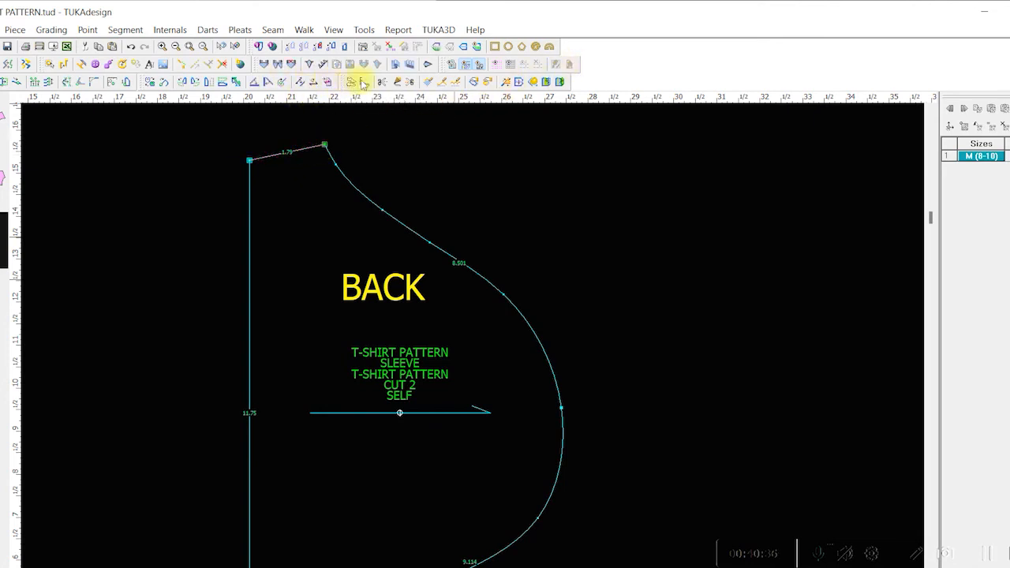
click(254, 83)
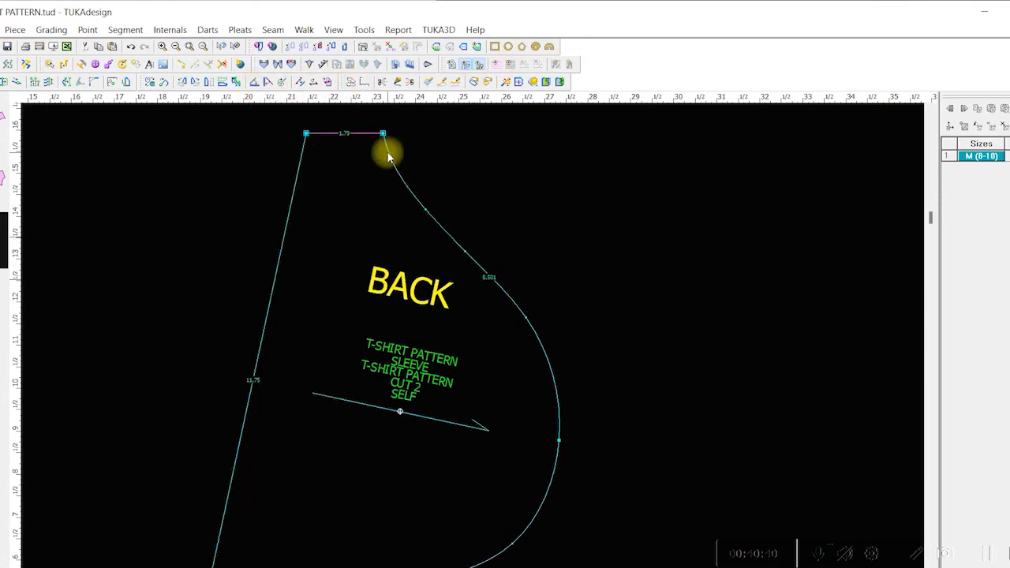
- Adjust the two cap curve points nearest the back underarm corner so the cap meets the underarm seam at a right angle
key(q)
drag(391, 160, 384, 152)
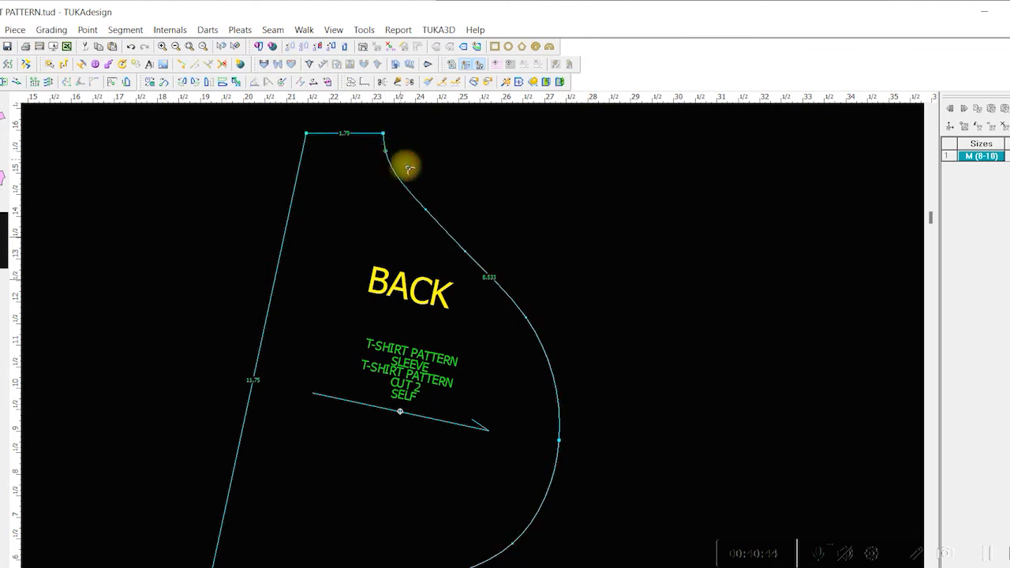
click(424, 209)
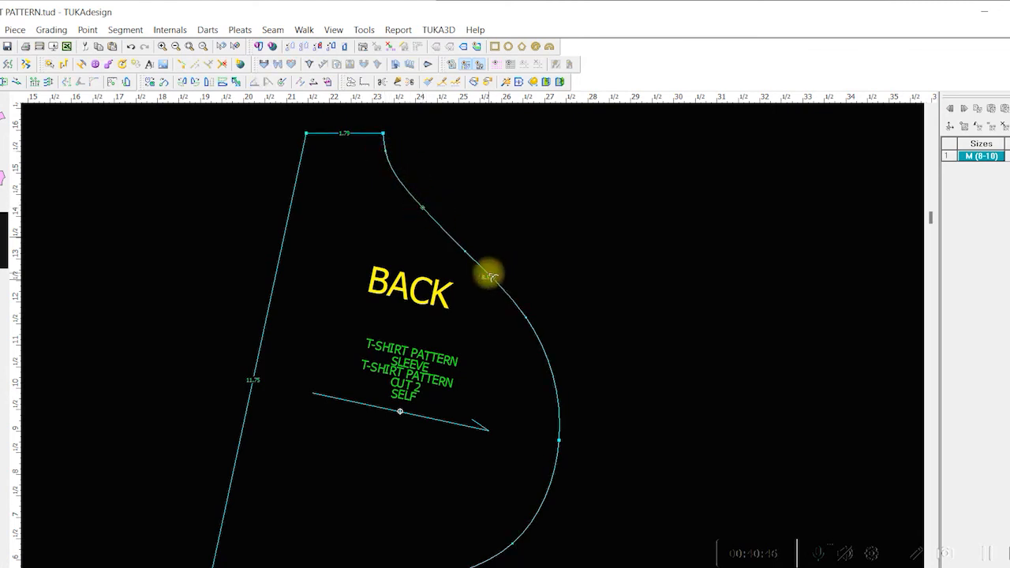
- Rotate the sleeve piece so that its front underarm seam lies horizontal
scroll(582, 435, up, 2)
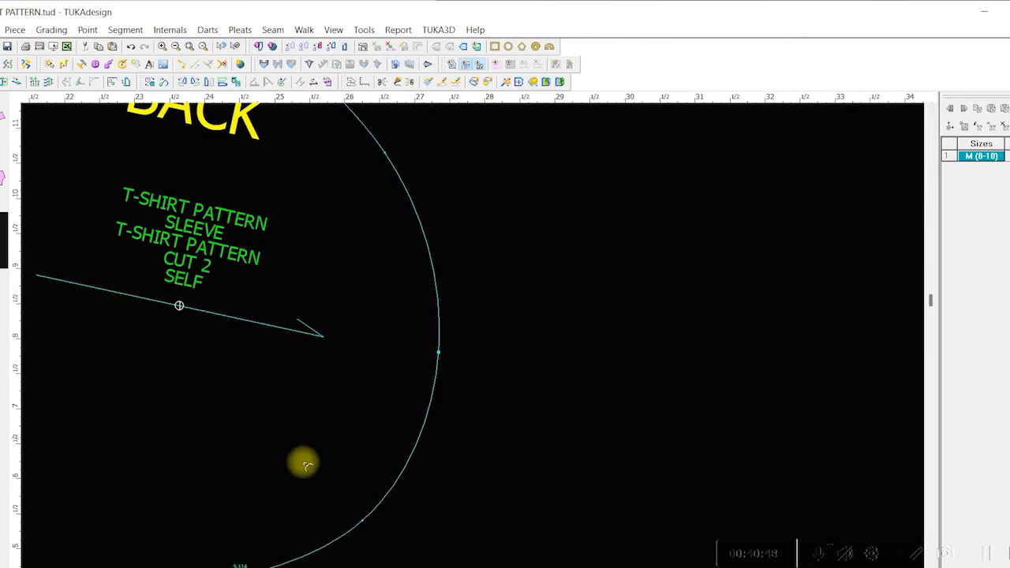
scroll(436, 322, down, 3)
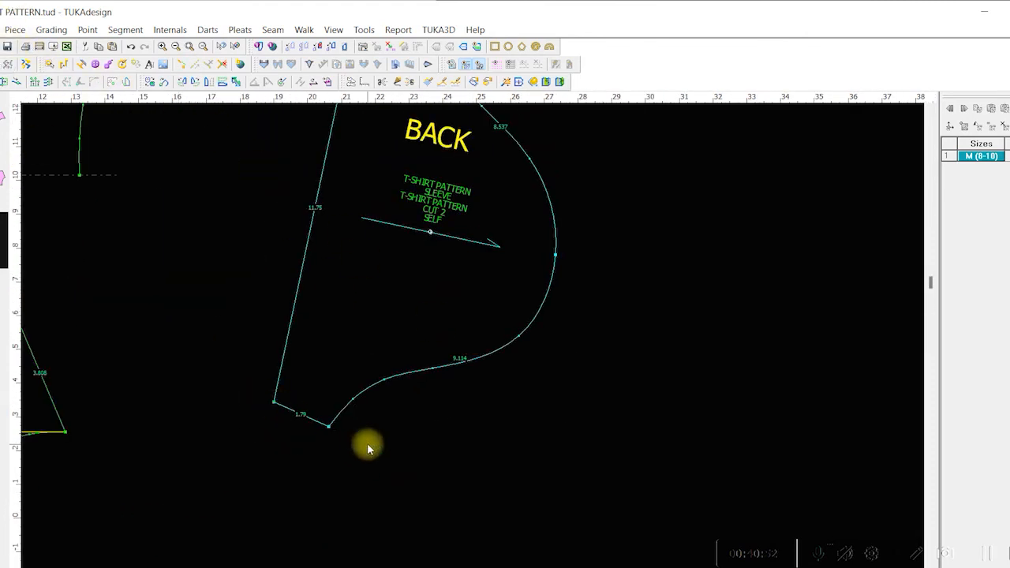
click(328, 425)
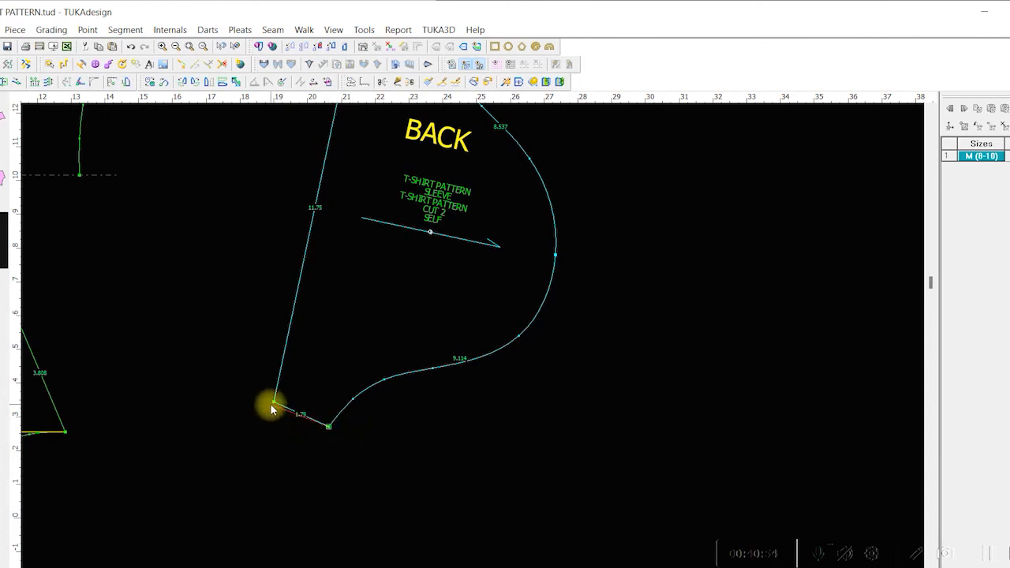
click(273, 403)
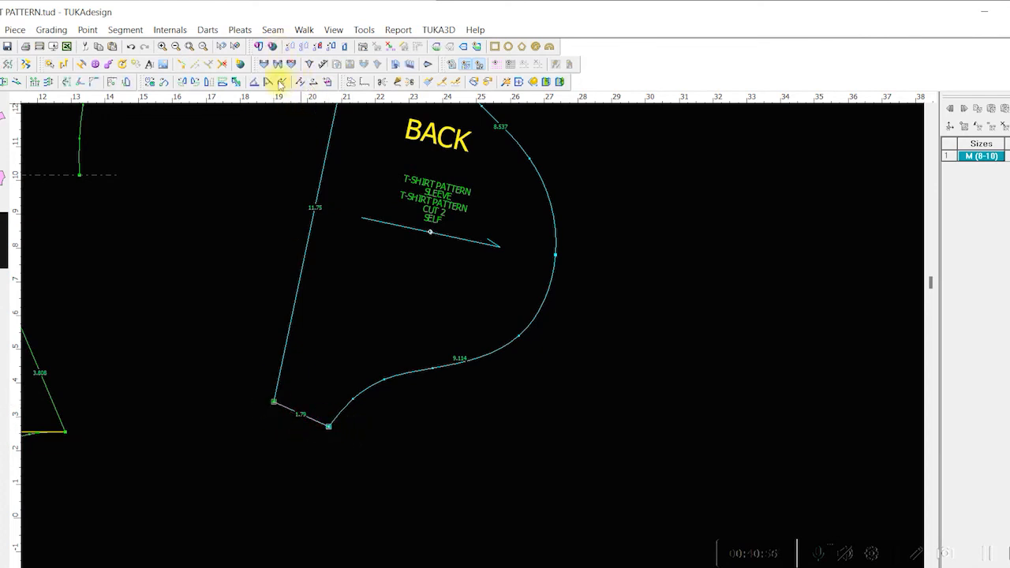
click(254, 83)
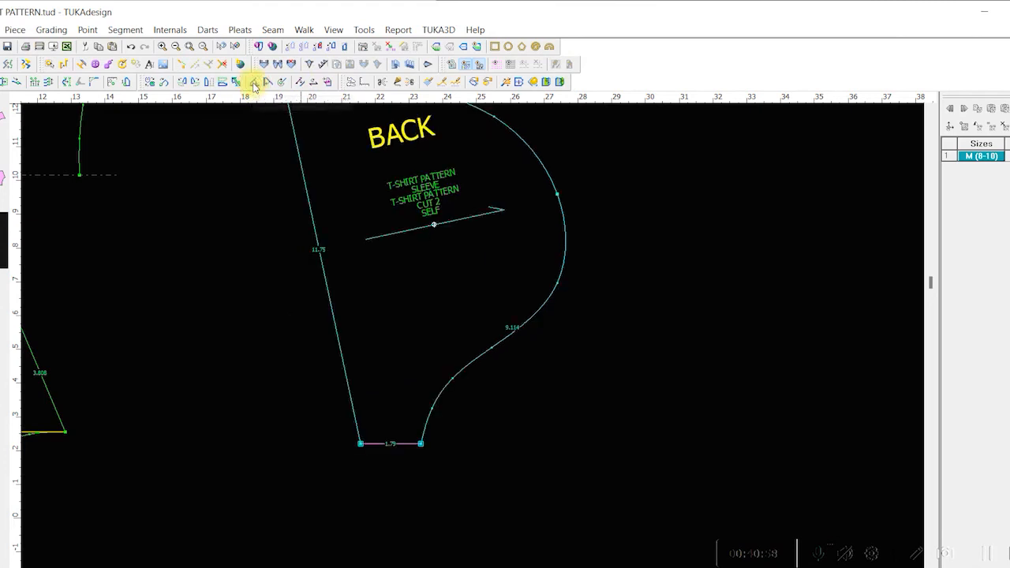
- Adjust the cap curve points nearest the front underarm corner so the cap meets the underarm seam at a right angle
scroll(473, 344, up, 3)
key(q)
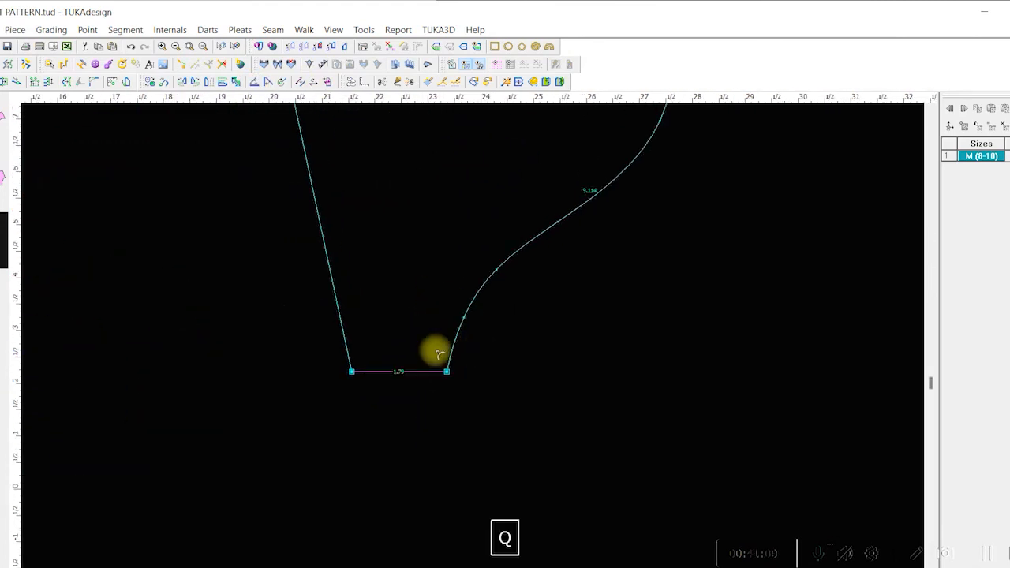
click(464, 317)
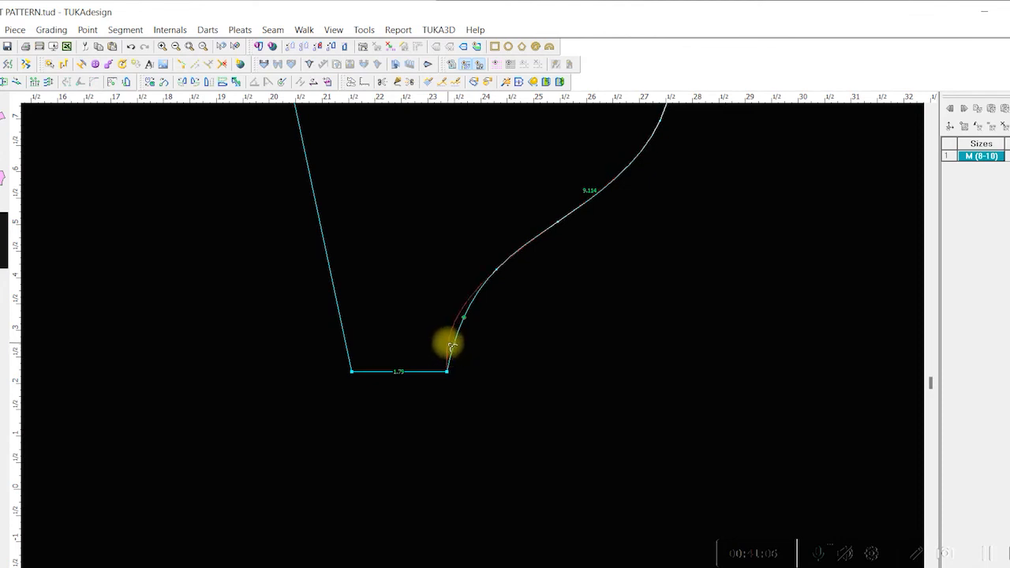
click(452, 346)
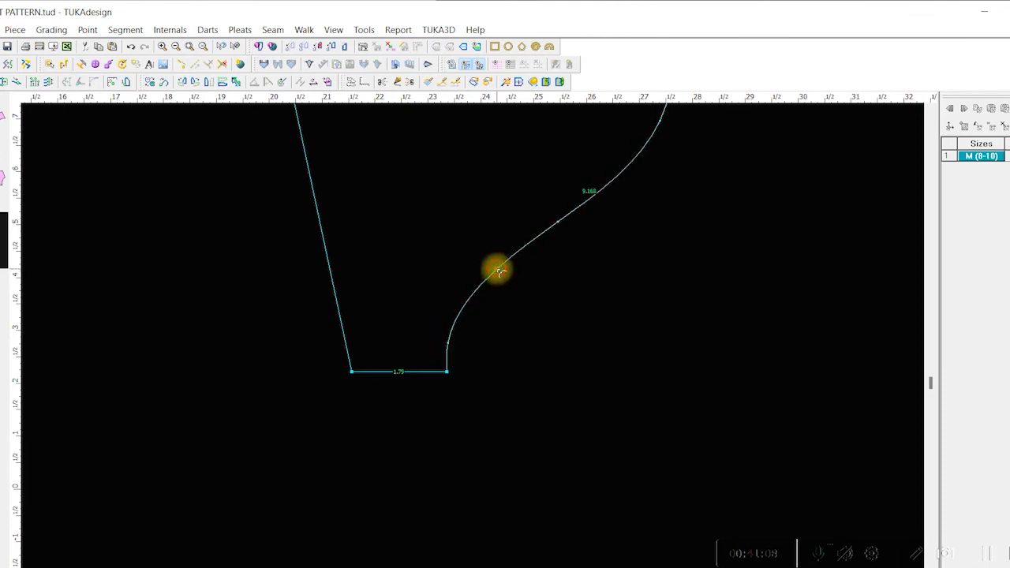
scroll(476, 344, up, 2)
scroll(446, 365, down, 3)
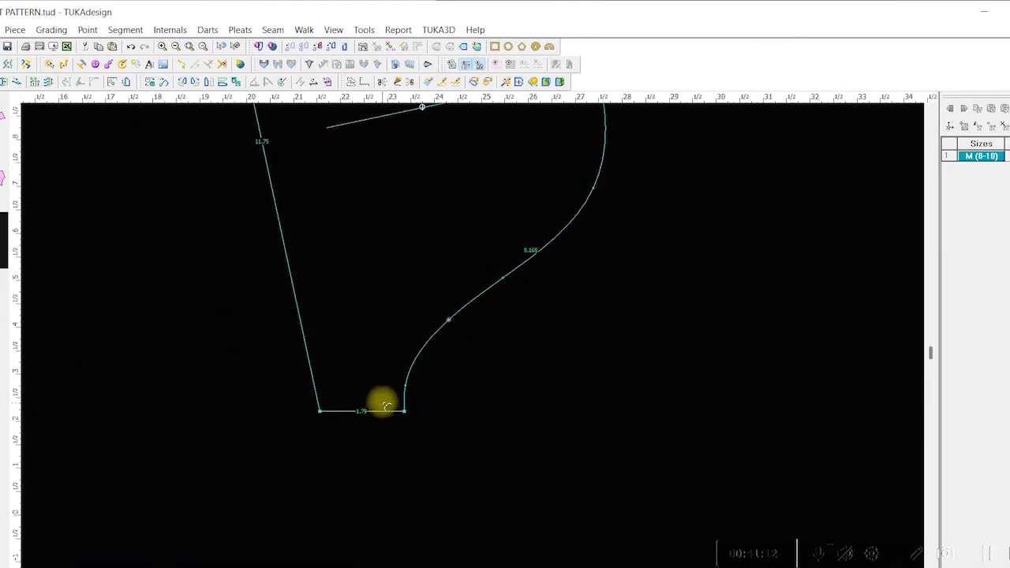
click(407, 388)
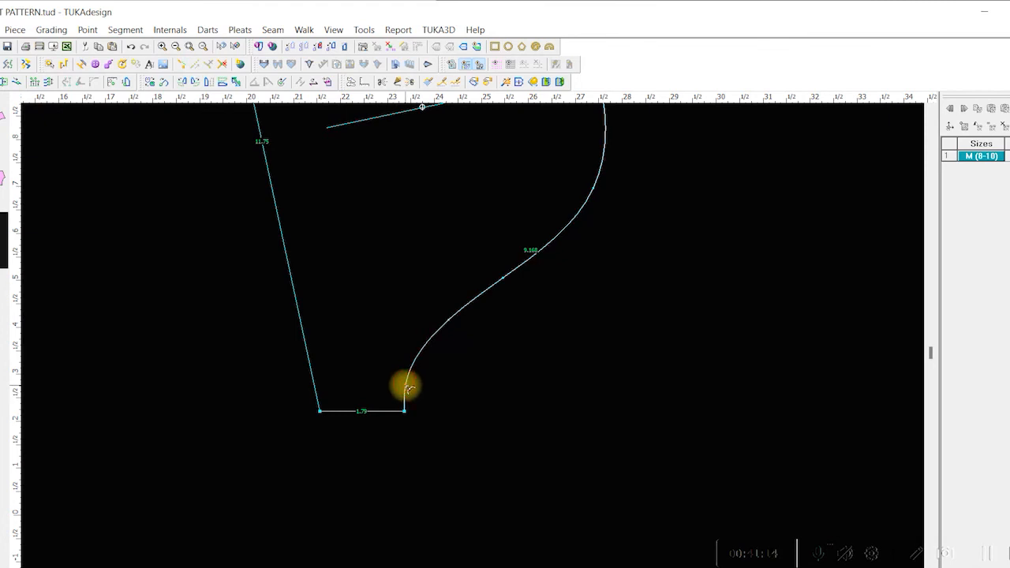
click(412, 392)
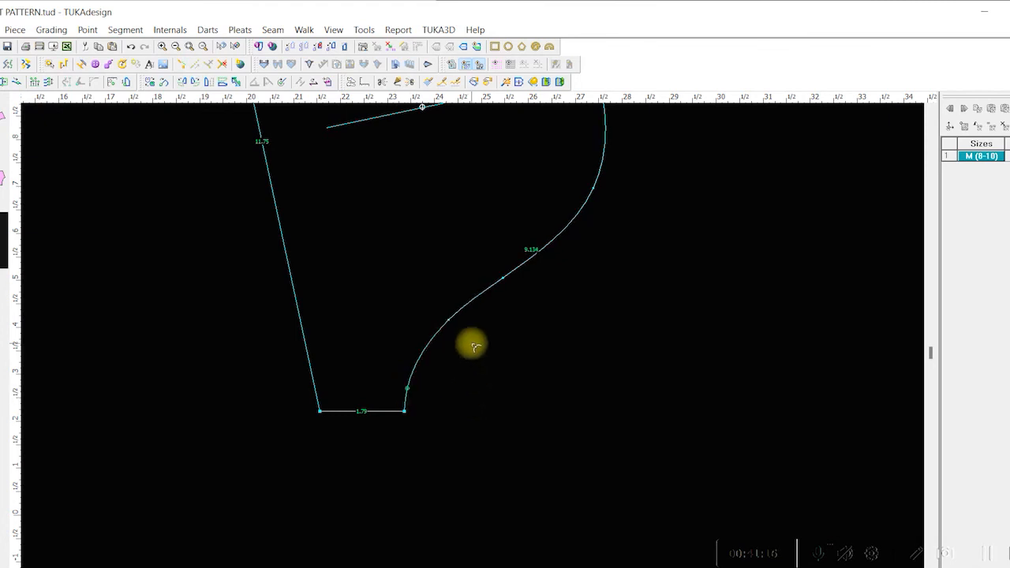
key(ctrl+z)
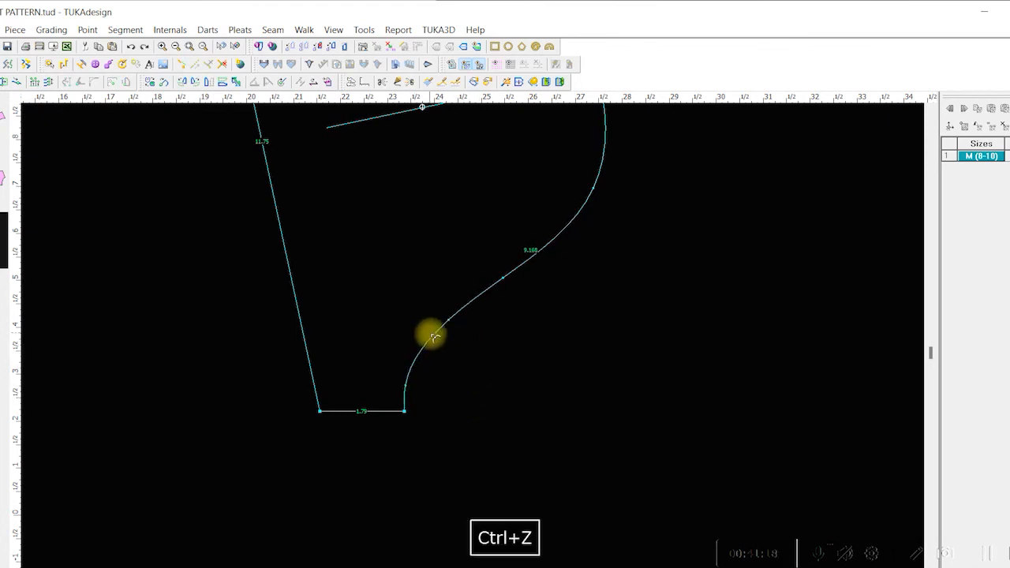
- Nudge the second front cap curve point from the underarm corner slightly outward and check the curve's shape at the corner
click(452, 323)
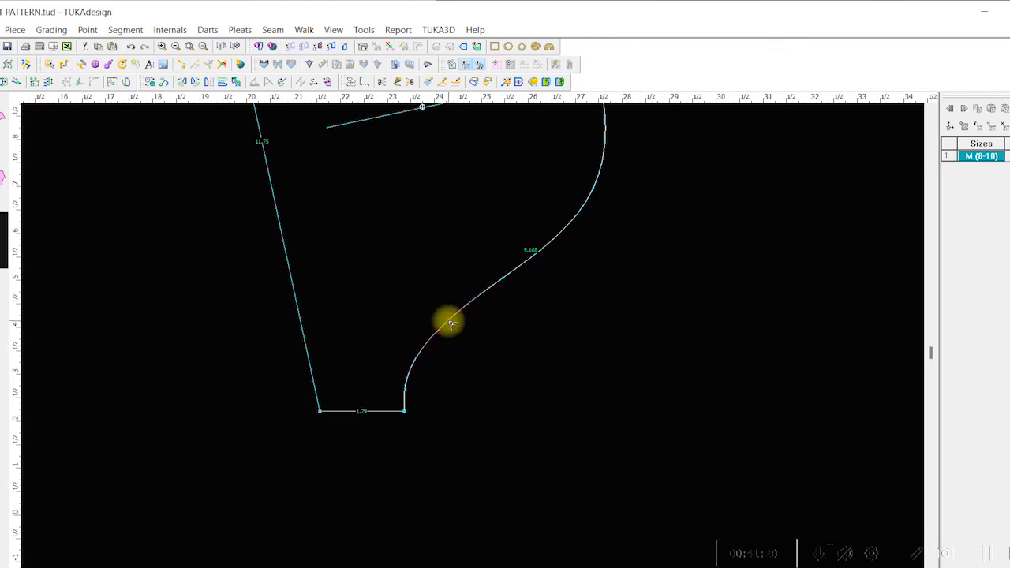
click(453, 322)
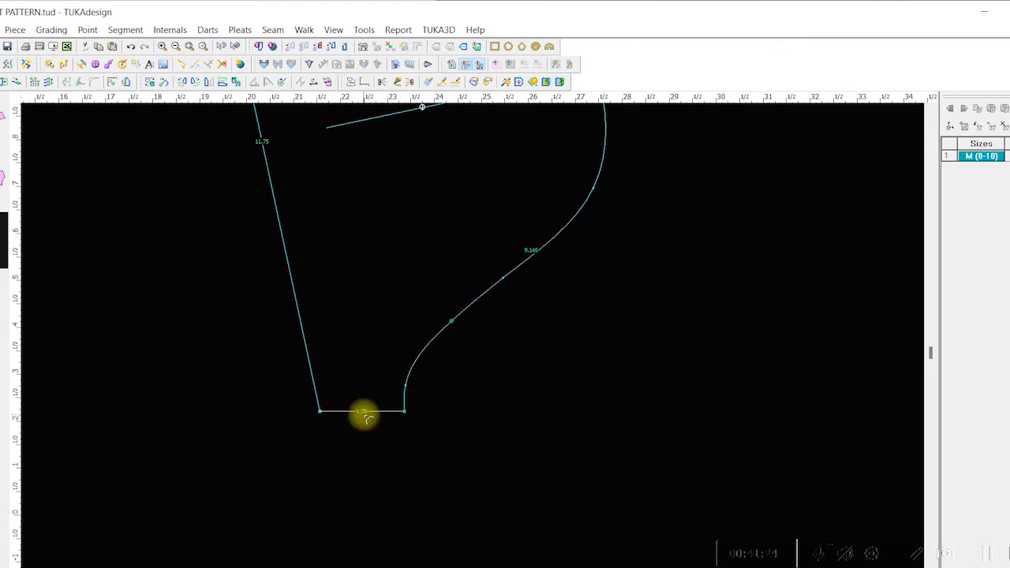
scroll(442, 332, down, 2)
scroll(473, 340, down, 2)
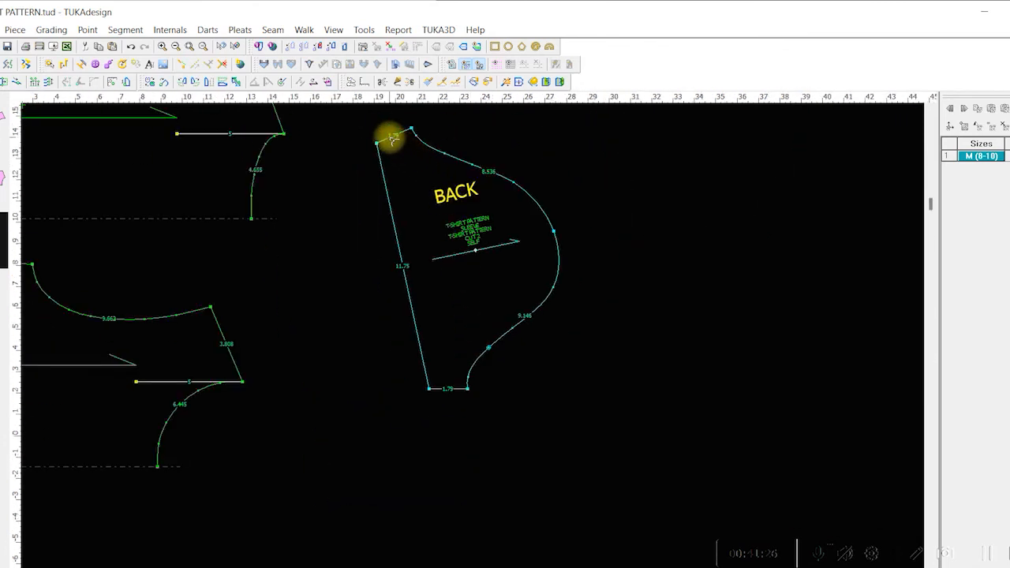
scroll(479, 397, up, 2)
scroll(474, 339, down, 1)
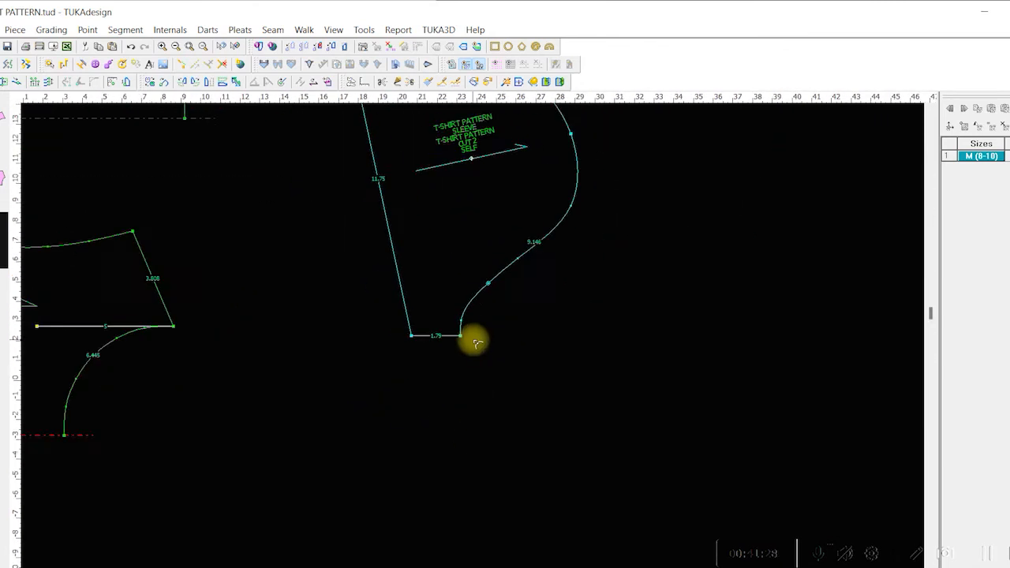
scroll(474, 339, up, 3)
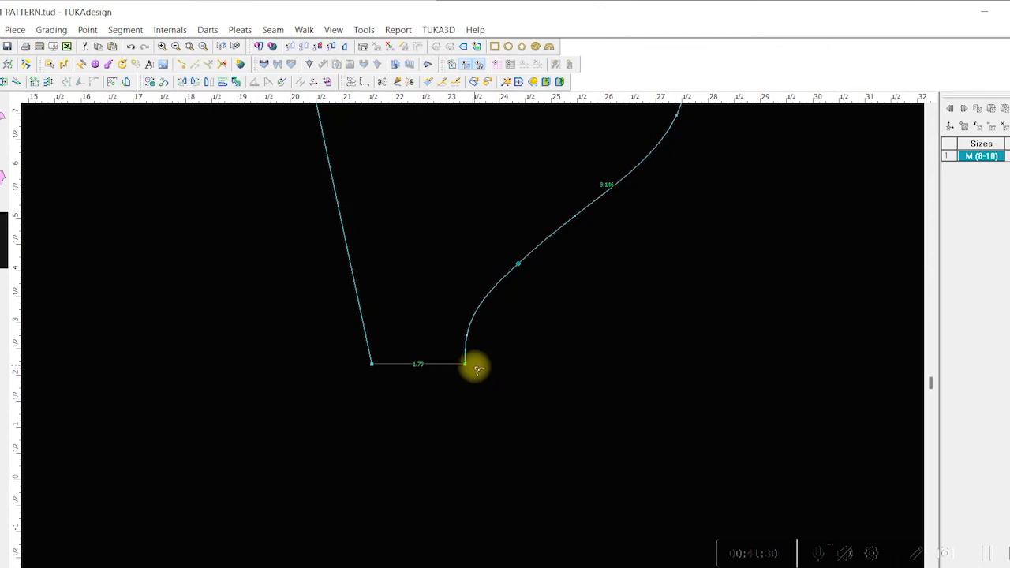
scroll(505, 335, up, 1)
scroll(463, 349, down, 3)
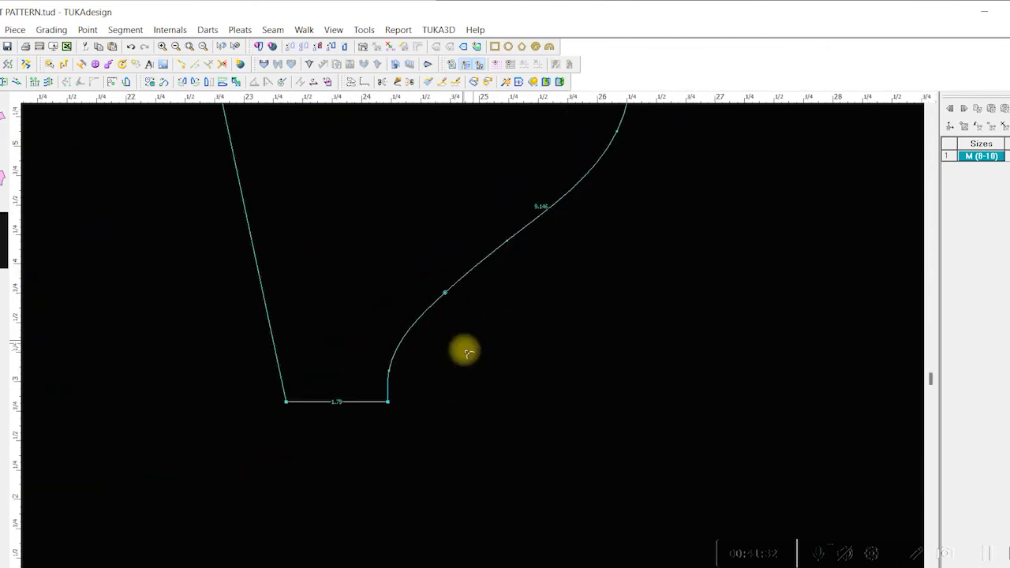
- Rotate the sleeve piece back so that its grainline lies horizontal
click(318, 85)
scroll(457, 316, up, 1)
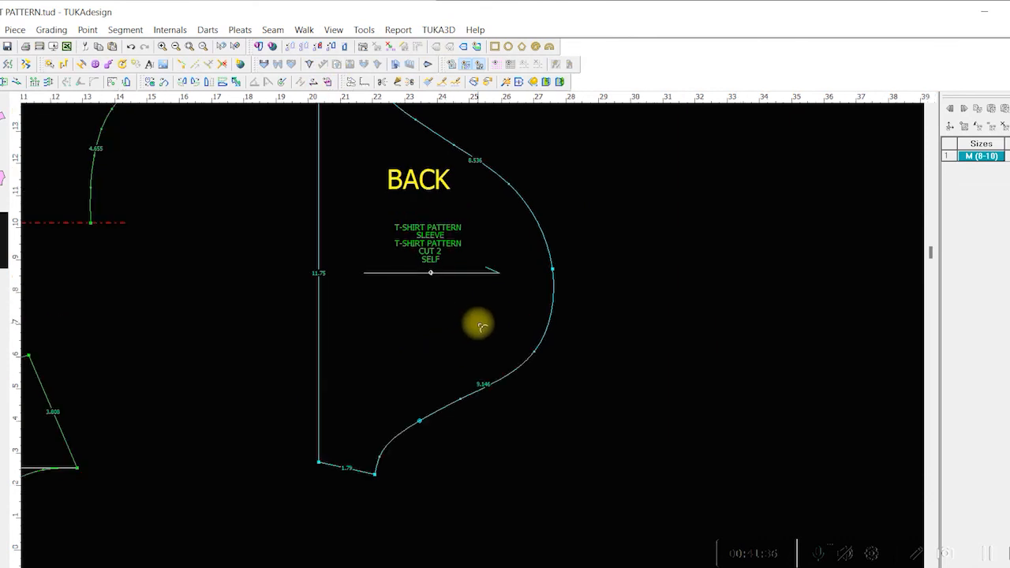
scroll(481, 326, up, 1)
- Nudge the third front cap curve point from the underarm corner slightly outward and save the pattern file
key(q)
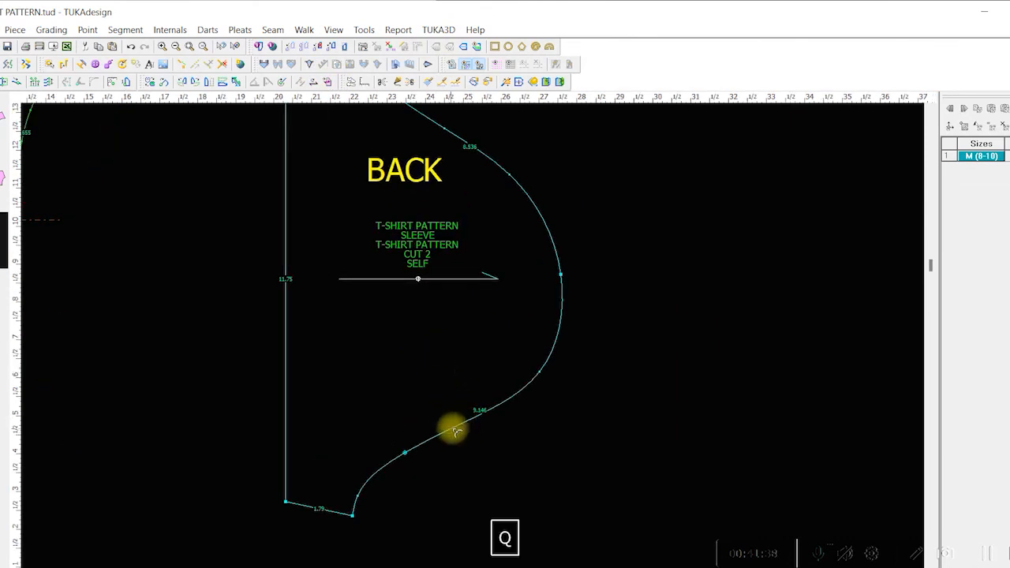
click(464, 430)
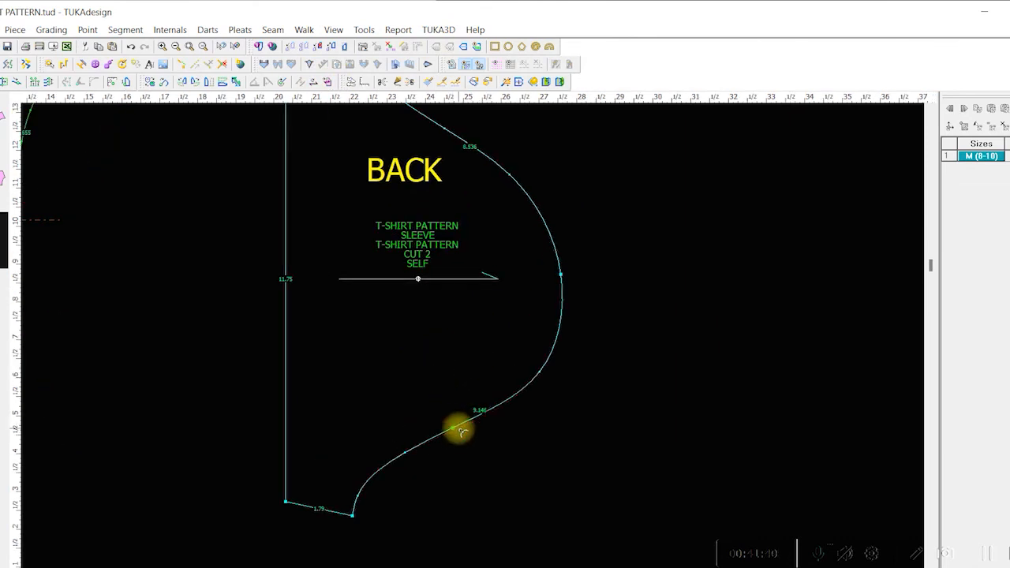
key(ctrl+s)
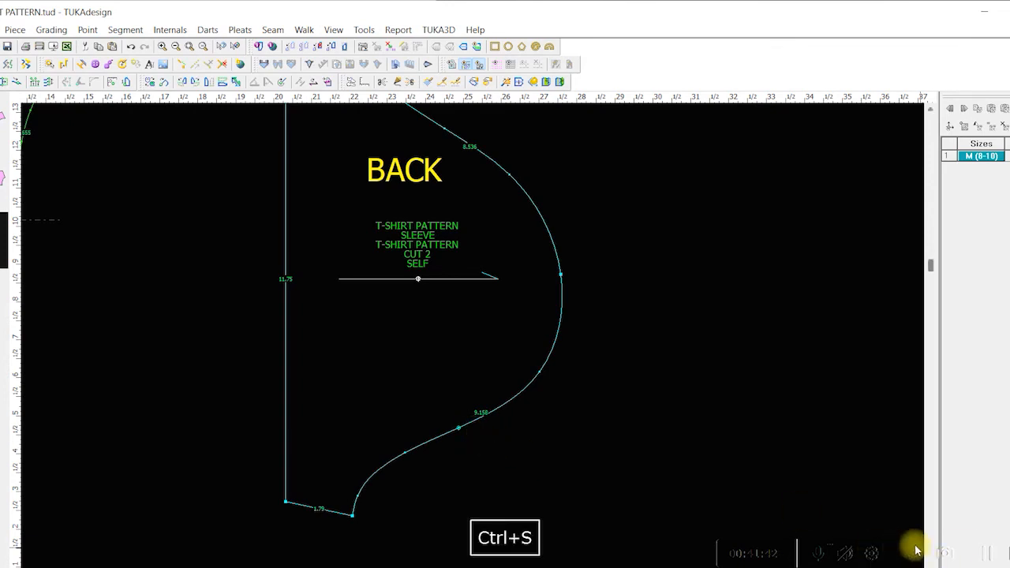
scroll(471, 339, up, 3)
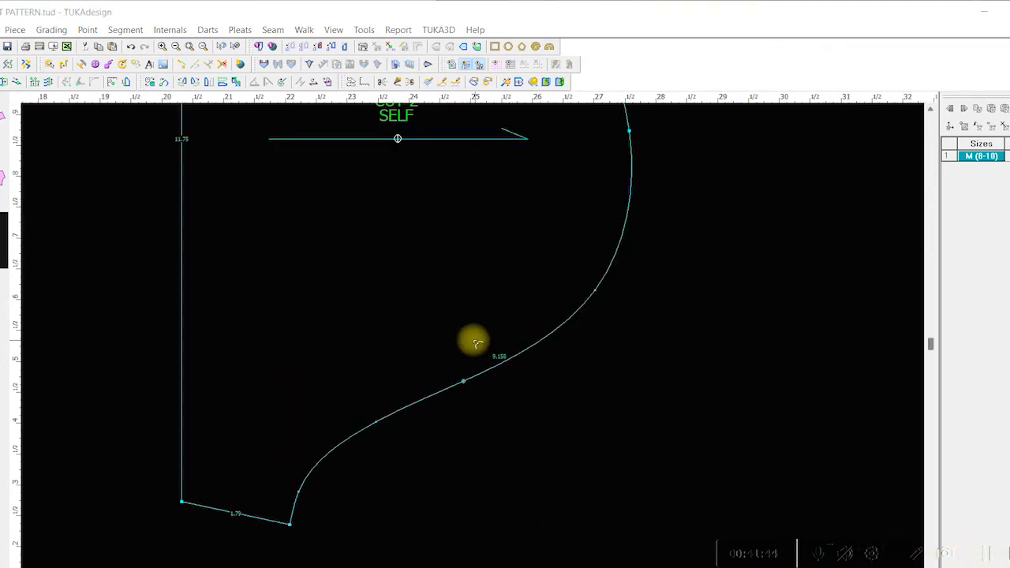
scroll(471, 338, down, 5)
key(ctrl+s)
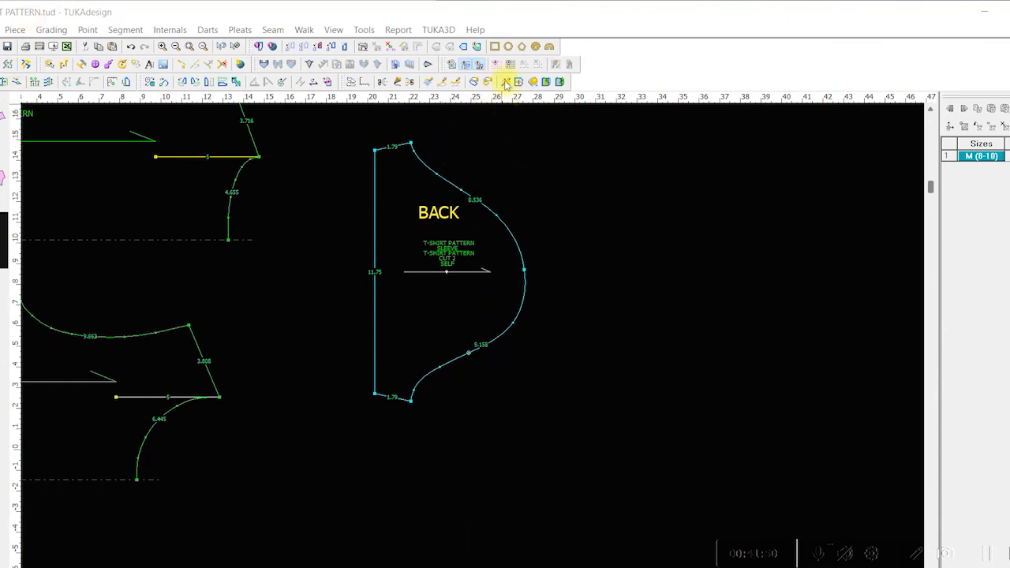
- Fold the sleeve in half by bringing the back underarm corner onto the front underarm corner
click(545, 82)
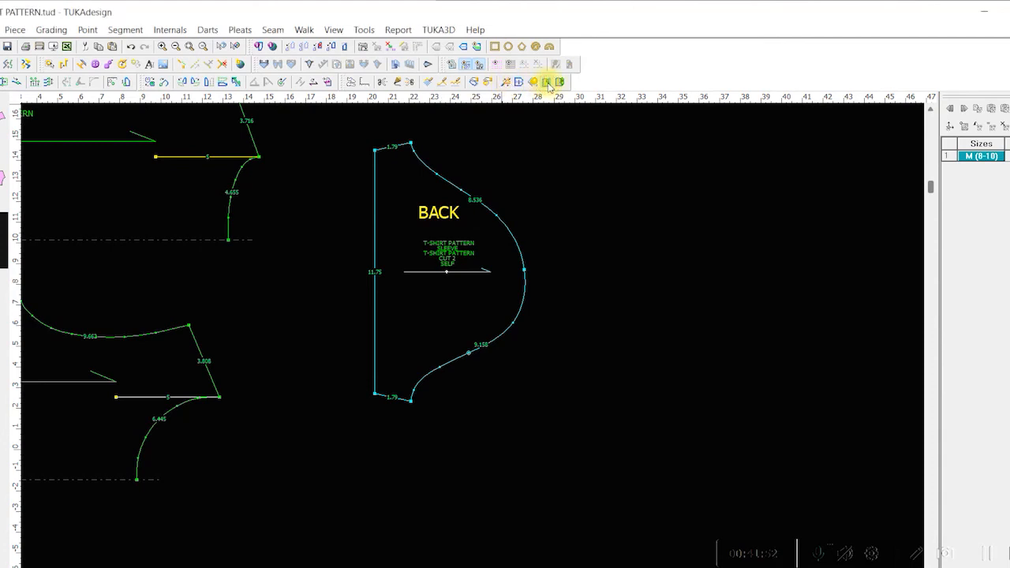
alt+click(411, 143)
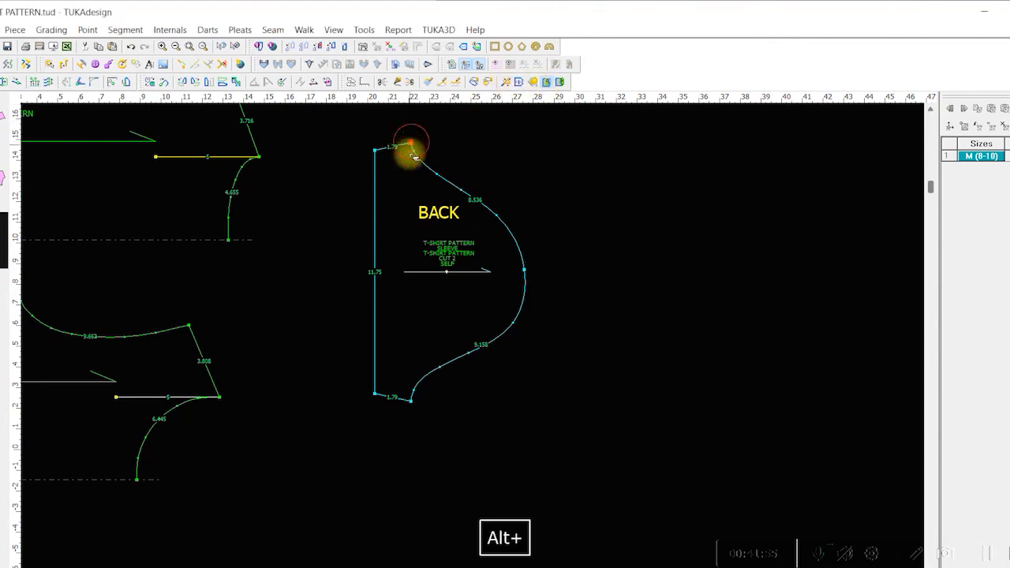
alt+click(412, 405)
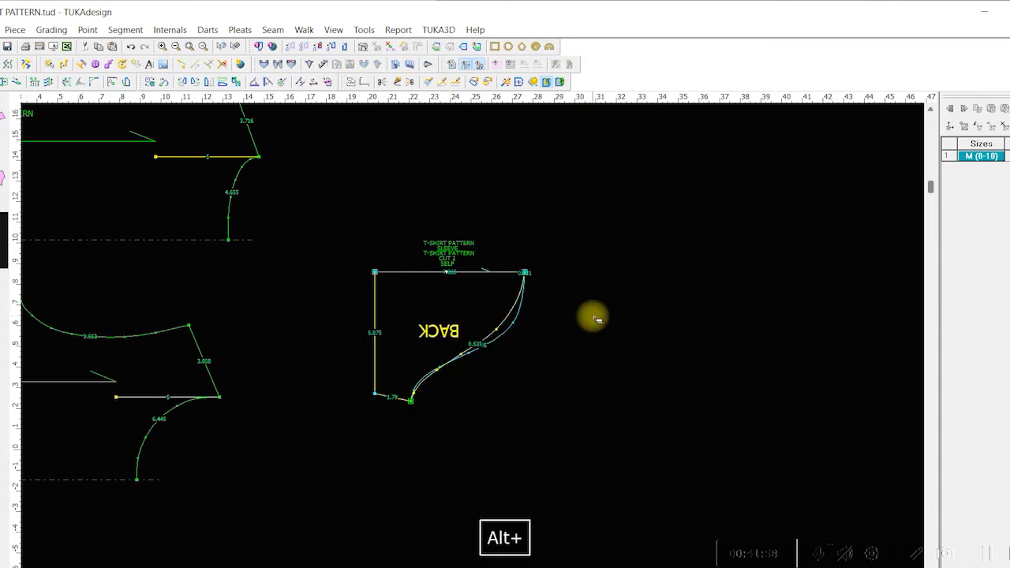
scroll(477, 343, up, 1)
scroll(478, 343, up, 2)
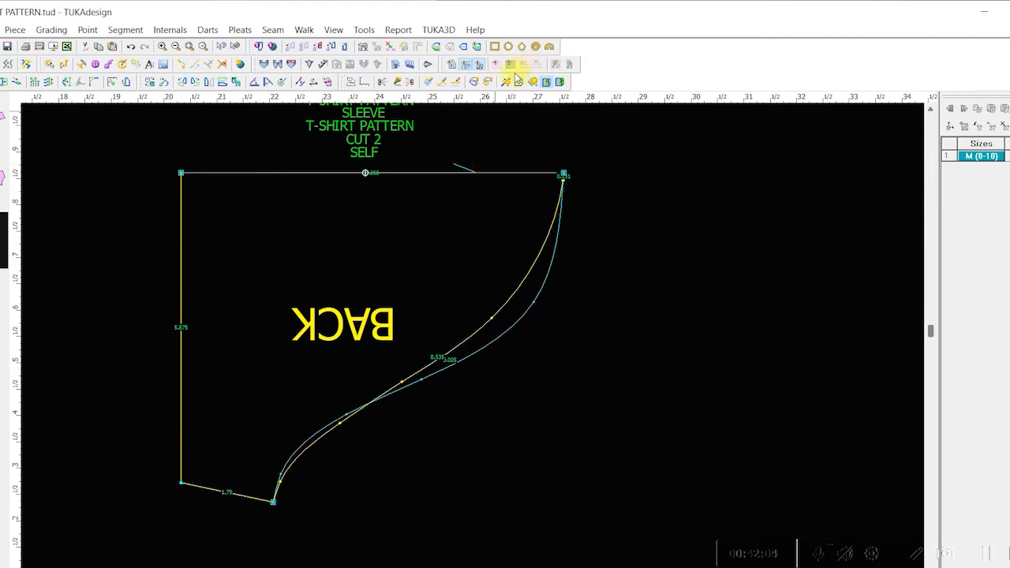
- Measure the gap between the folded back and front cap curves on the upper cap and near the underarm
key(m)
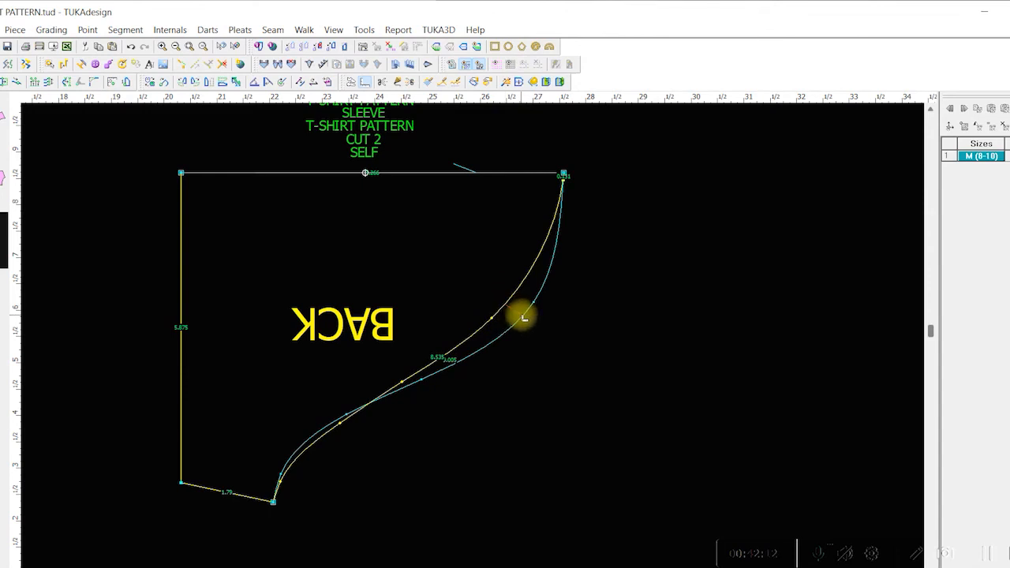
click(523, 318)
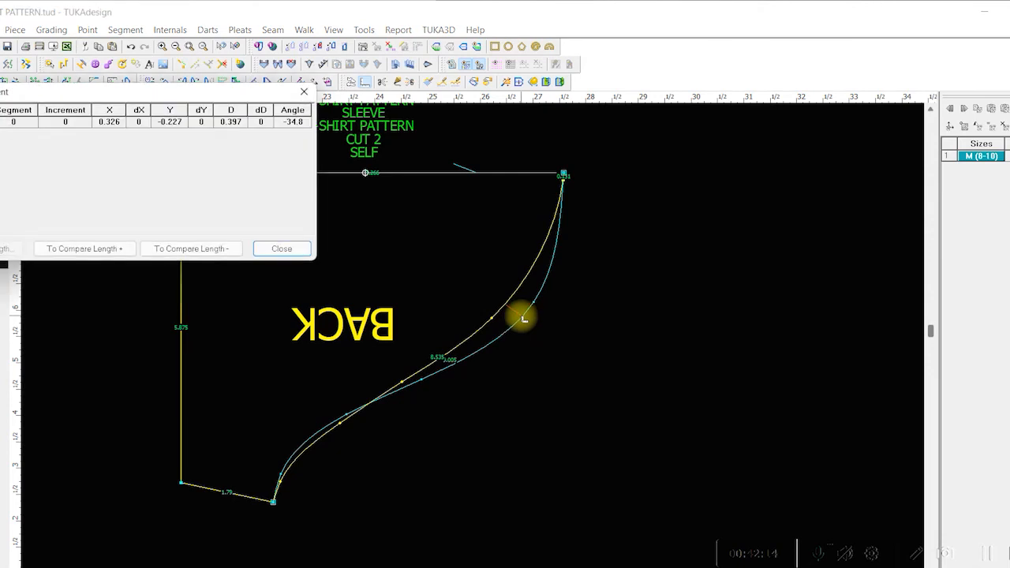
click(305, 94)
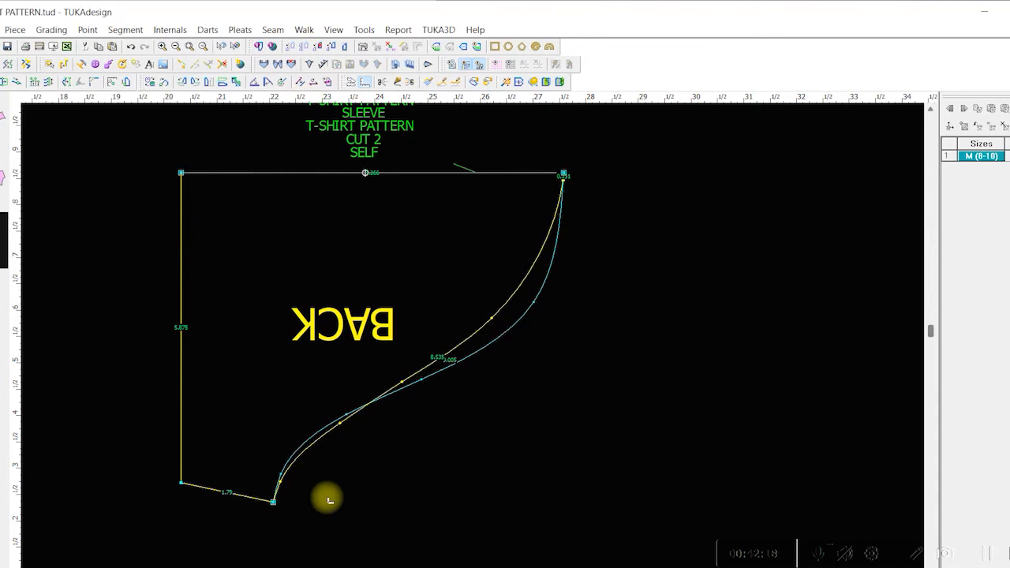
click(313, 449)
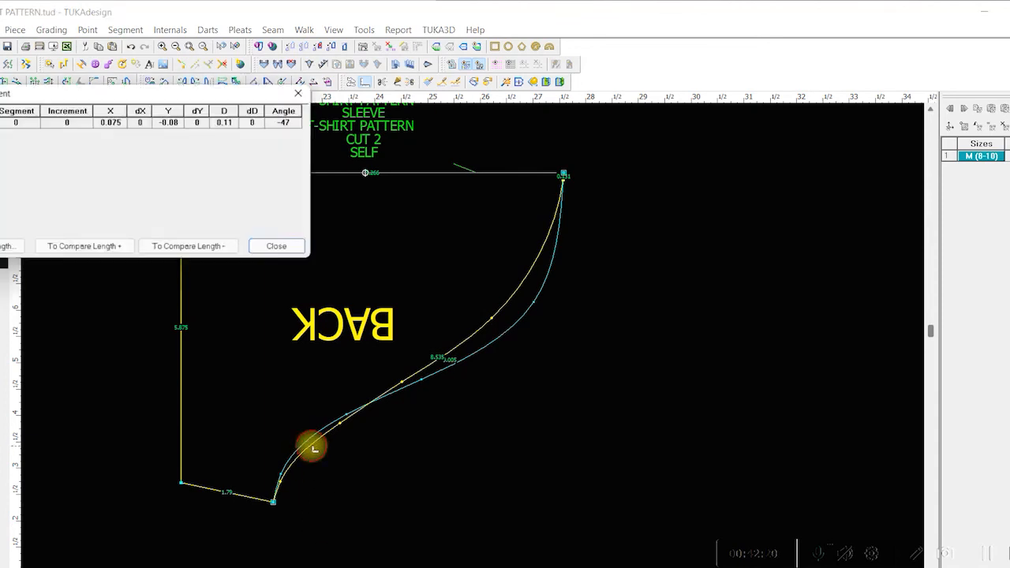
click(304, 94)
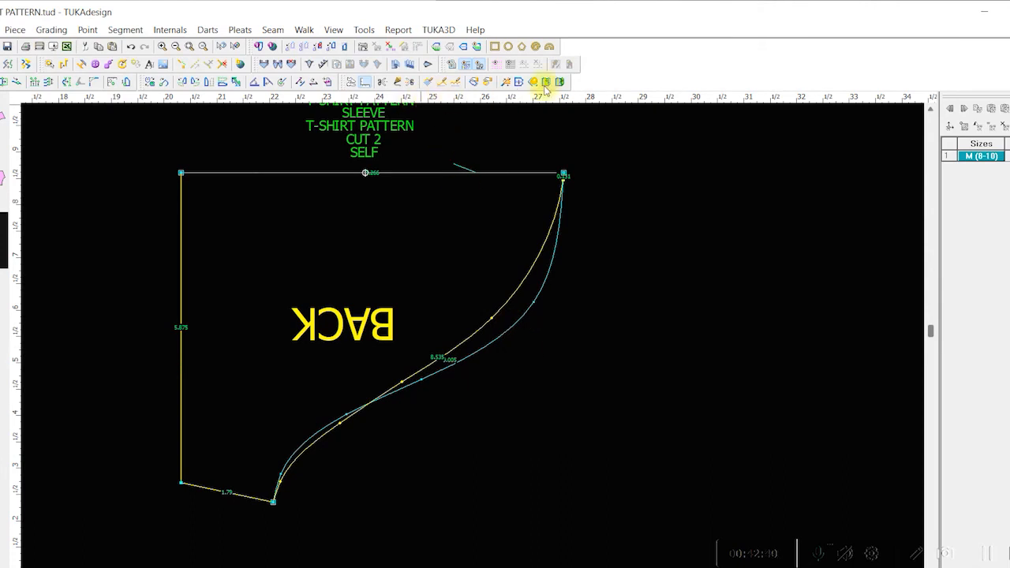
- Undo the fold of the sleeve piece
key(ctrl+z)
scroll(476, 343, up, 2)
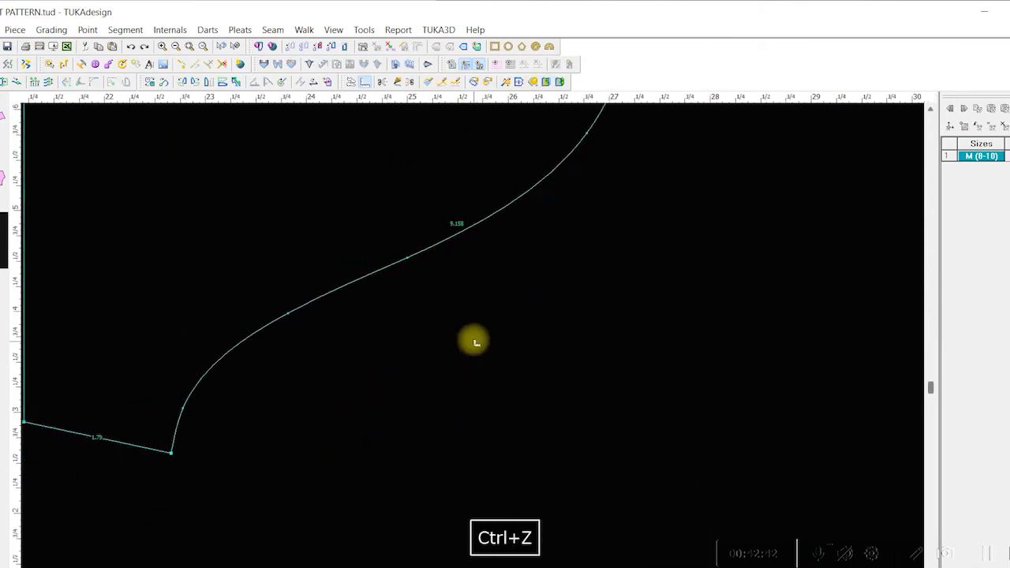
scroll(476, 343, down, 3)
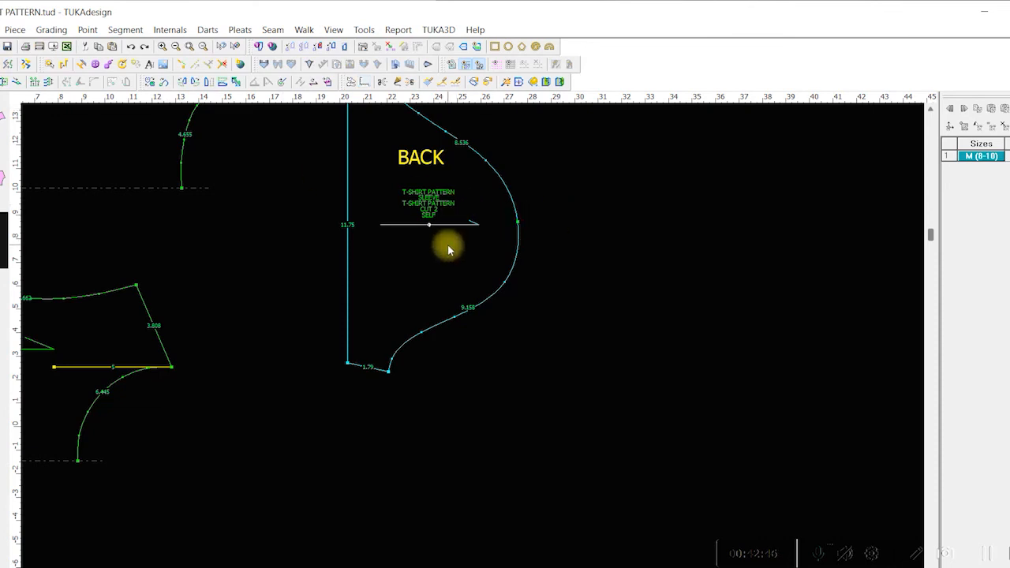
scroll(473, 339, up, 1)
scroll(473, 338, down, 1)
scroll(480, 343, down, 1)
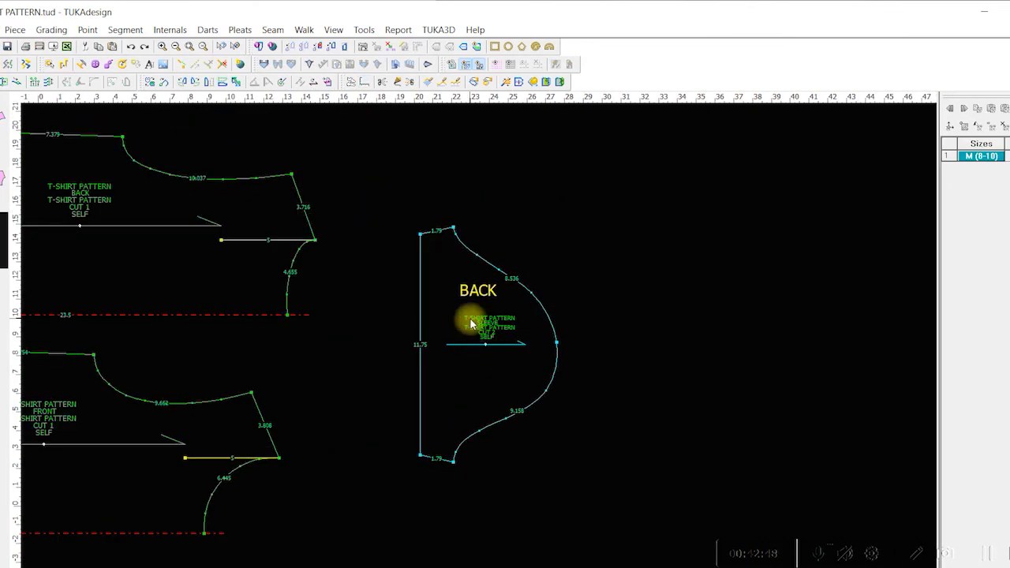
- Turn off the Grading type for the point at the sleeve cap's peak, keeping it a curve point, and save the pattern file
double_click(557, 345)
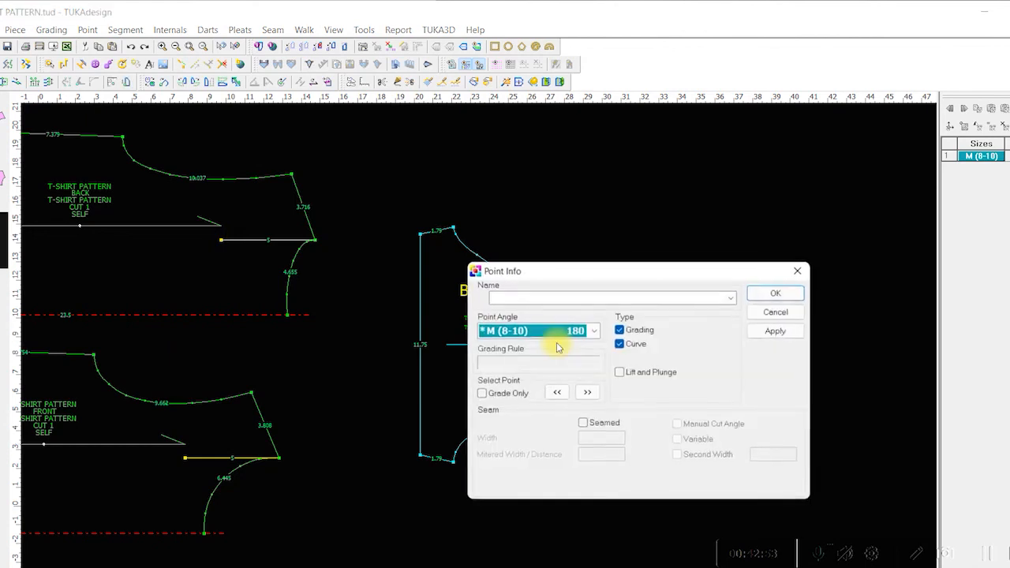
click(638, 334)
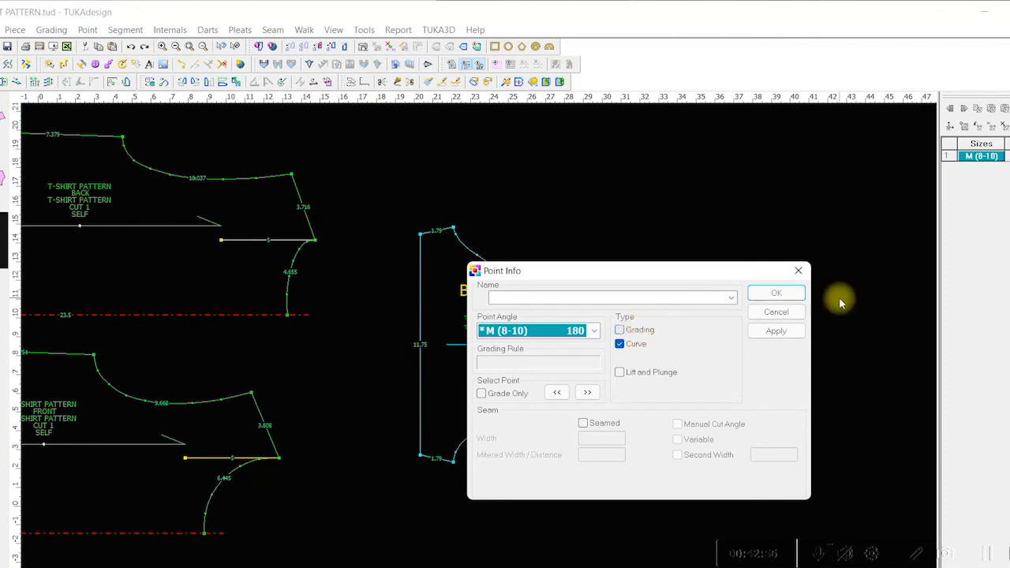
click(776, 293)
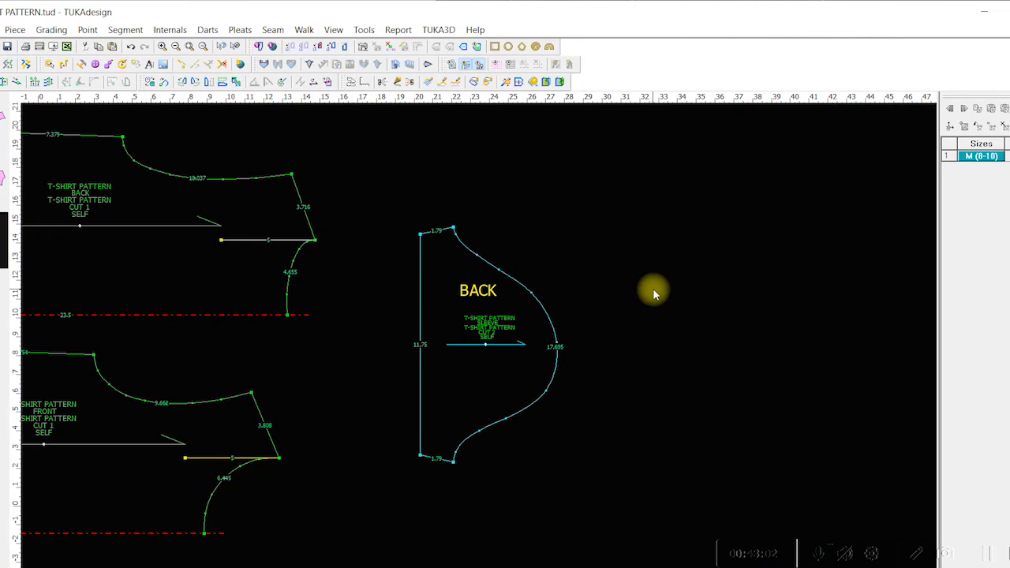
key(ctrl+s)
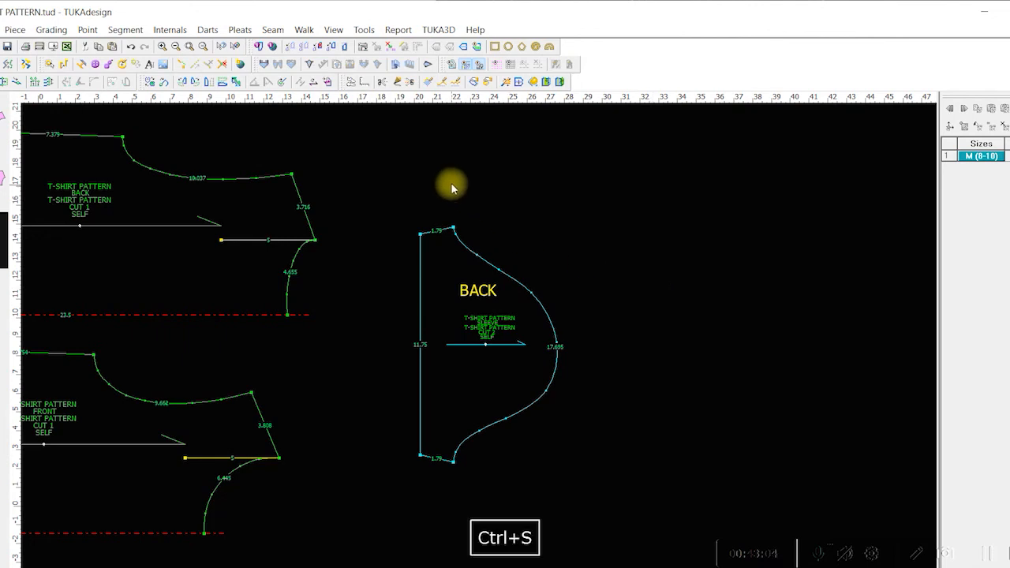
click(364, 32)
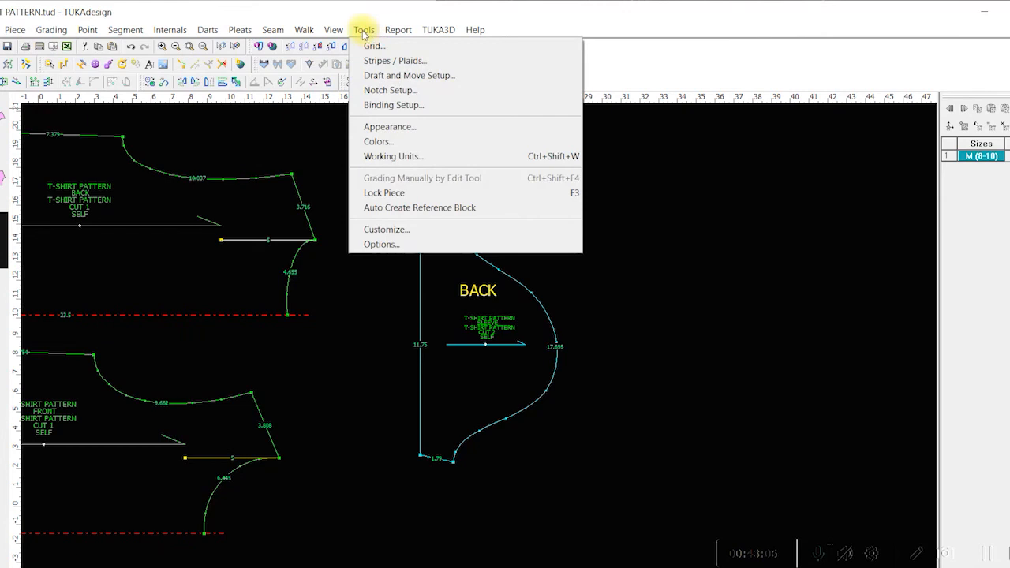
mouse_move(333, 32)
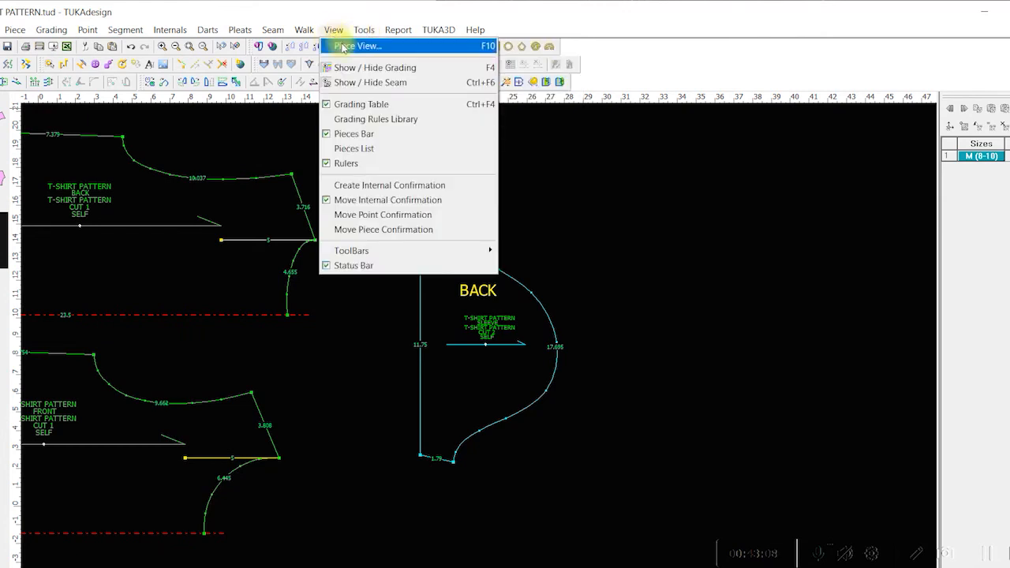
mouse_move(398, 32)
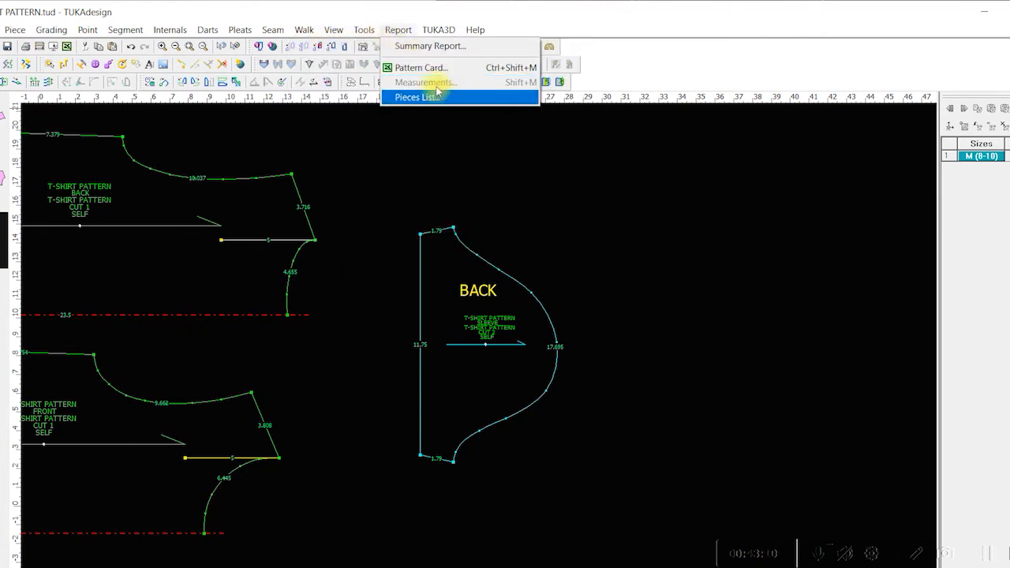
click(558, 189)
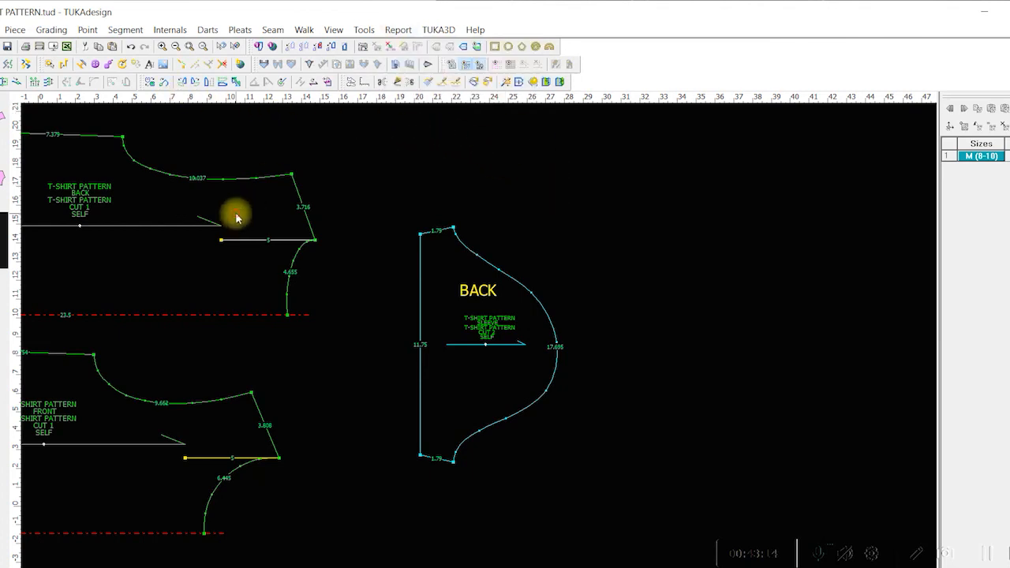
- Move the back bodice piece slightly toward the sleeve
drag(234, 216, 249, 216)
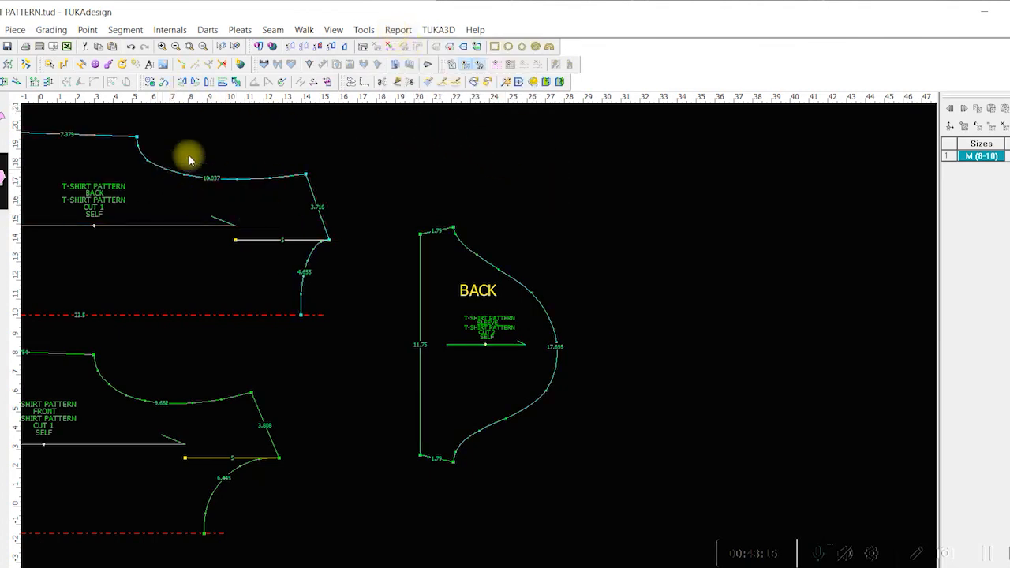
click(195, 205)
click(195, 205)
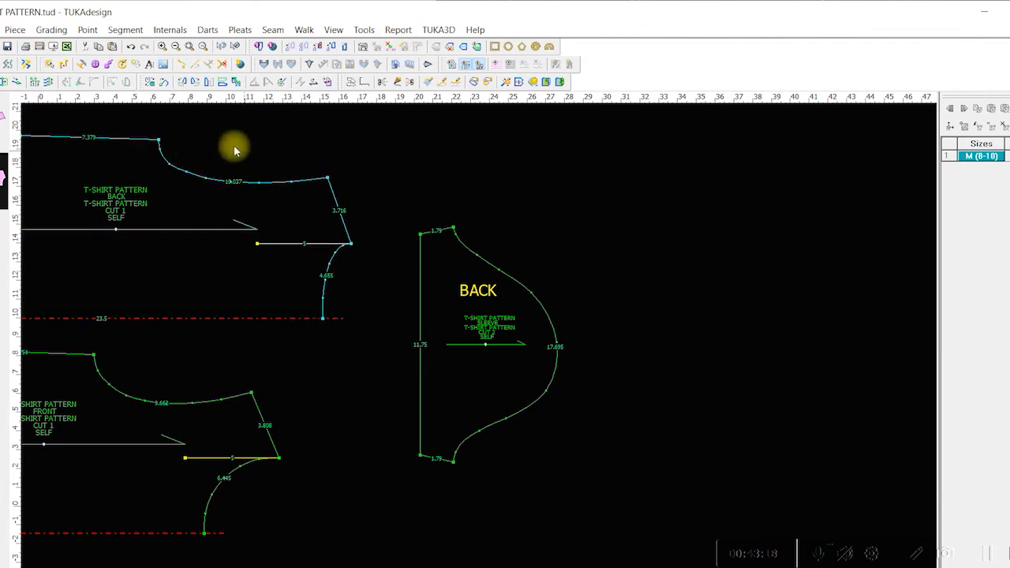
- Name the underarm point of the back piece BACK ARMHOLE/M/H so its armhole length is reported
double_click(158, 142)
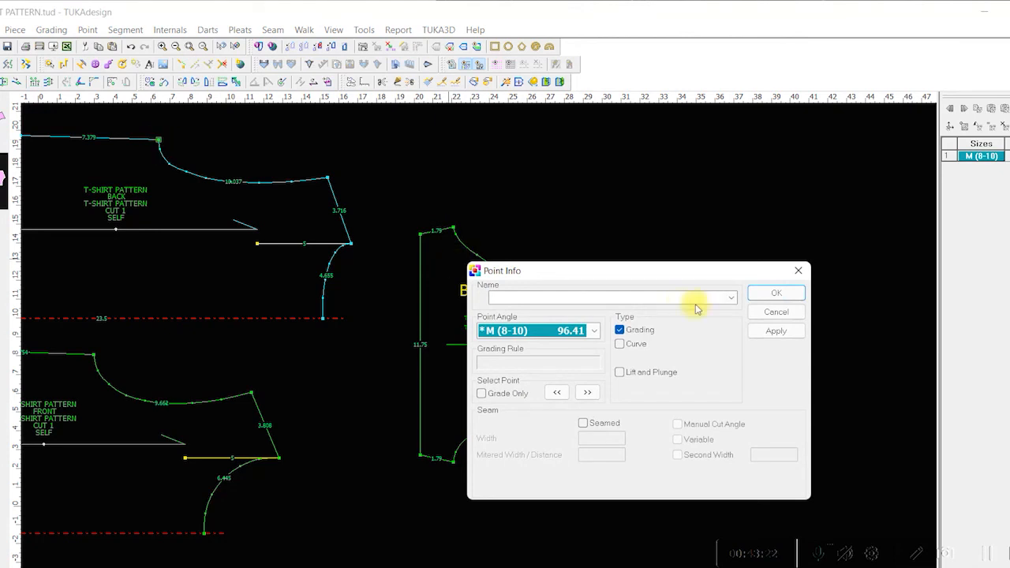
click(791, 312)
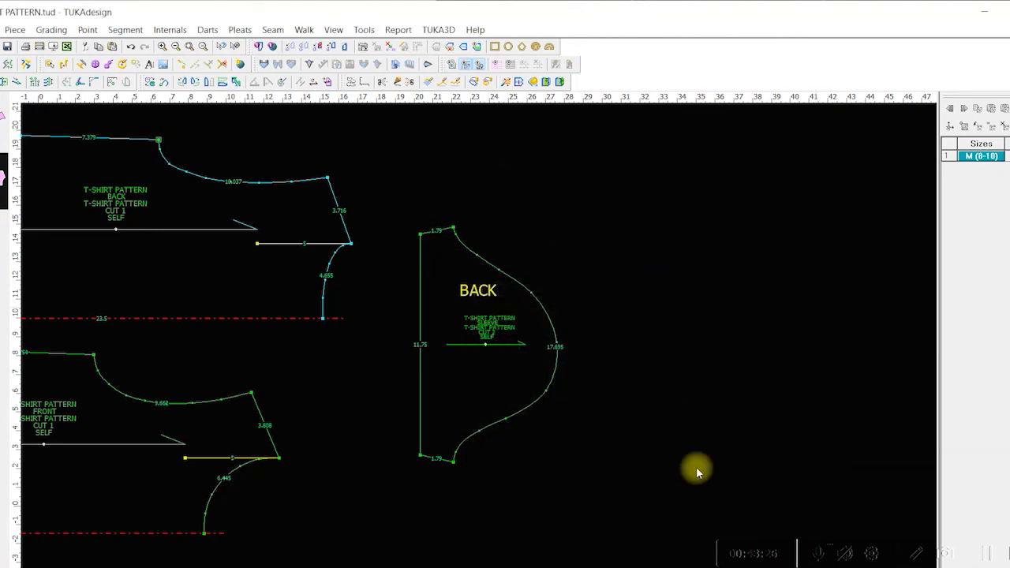
double_click(159, 142)
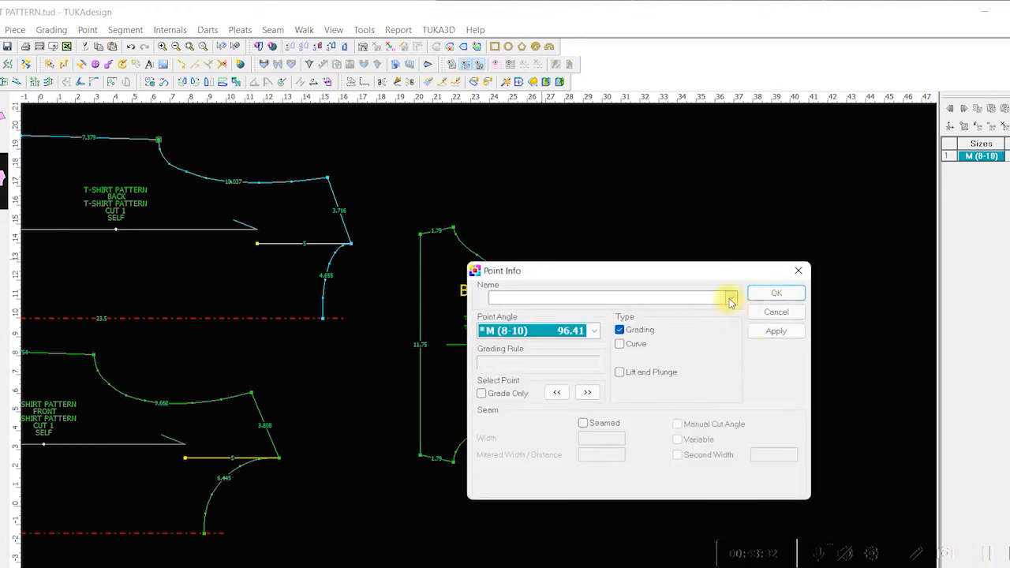
click(698, 299)
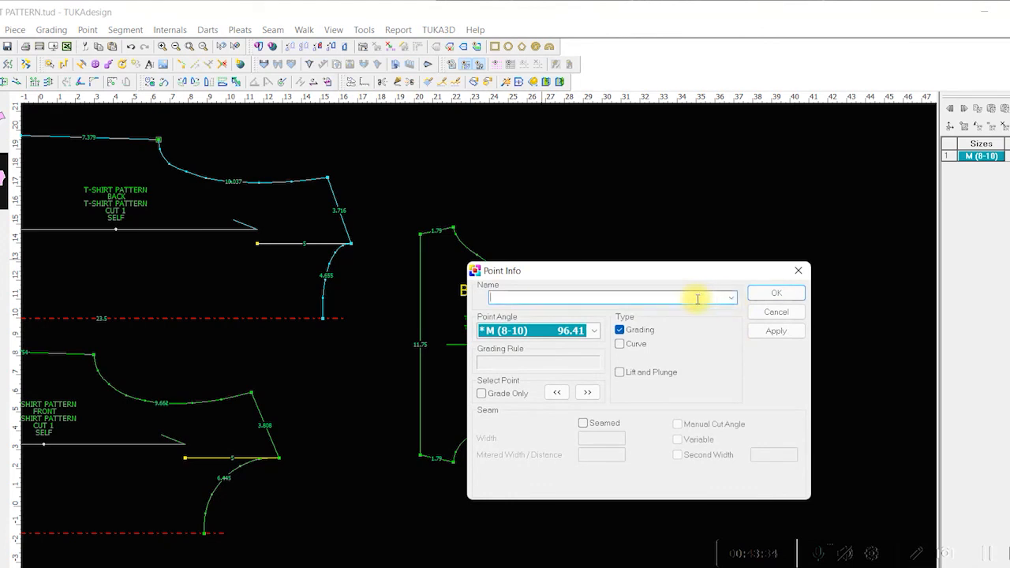
text(BACK ARMHOLE)
click(731, 299)
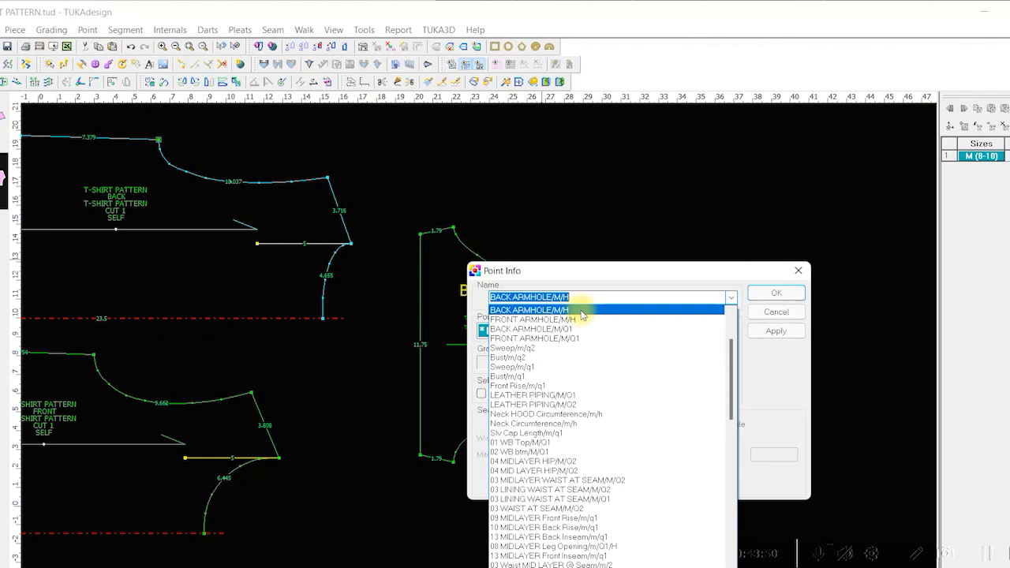
click(656, 312)
click(788, 296)
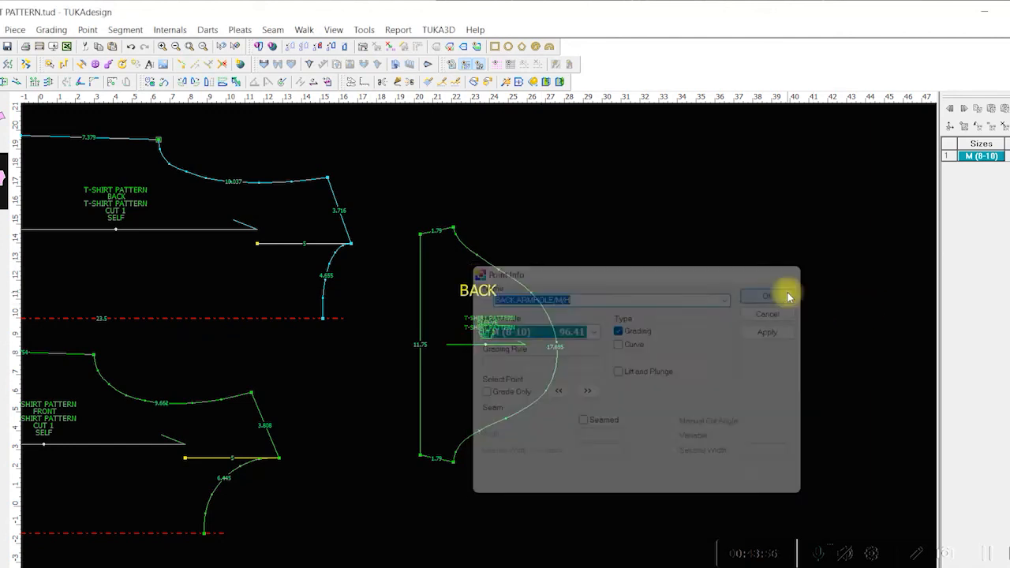
- Name the underarm point of the front piece FRONT ARMHOLE/M/H
double_click(95, 353)
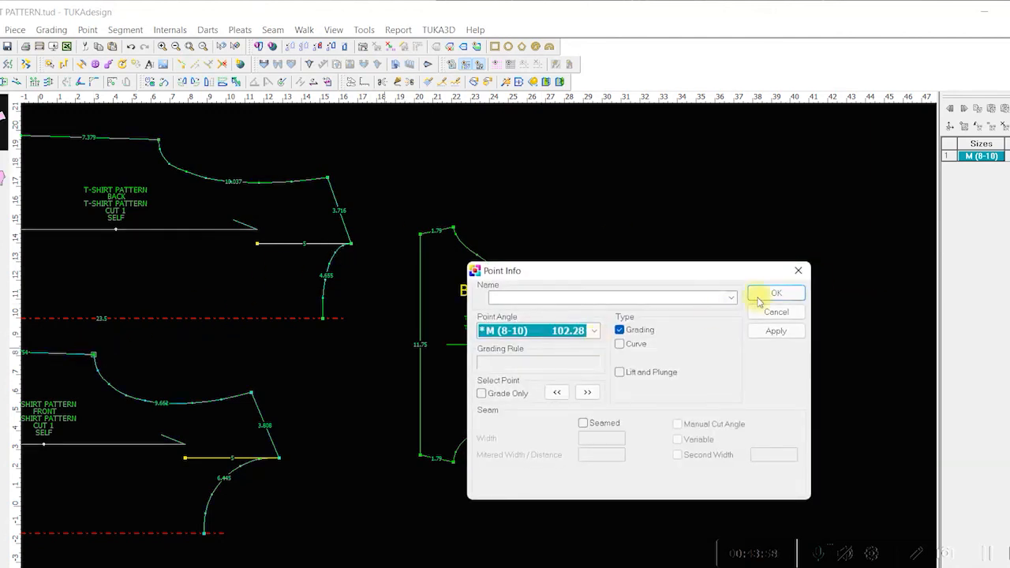
click(731, 298)
click(647, 307)
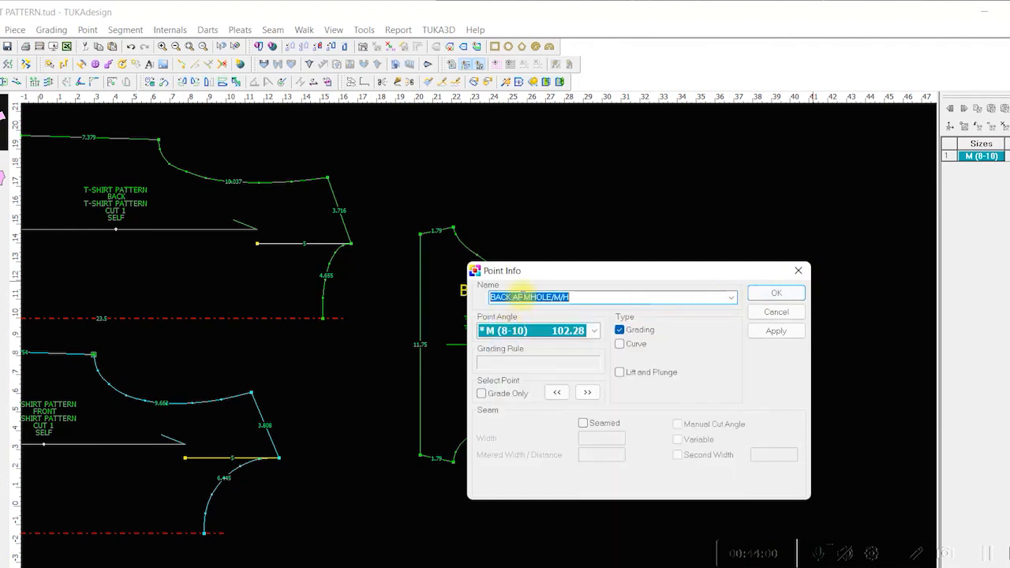
click(544, 298)
drag(545, 297, 486, 298)
click(552, 298)
text(FRONT A)
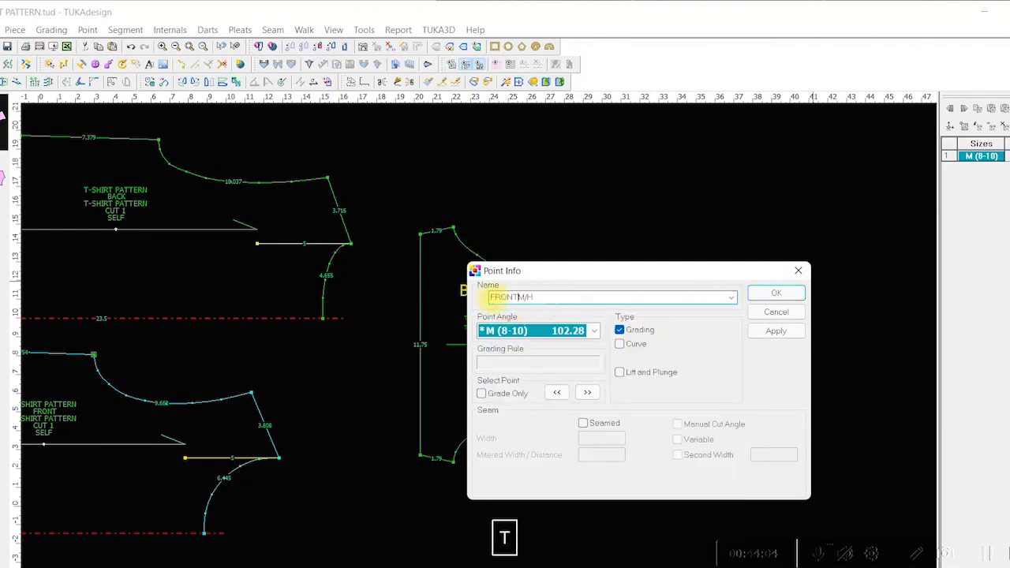
text(RMHOLE/)
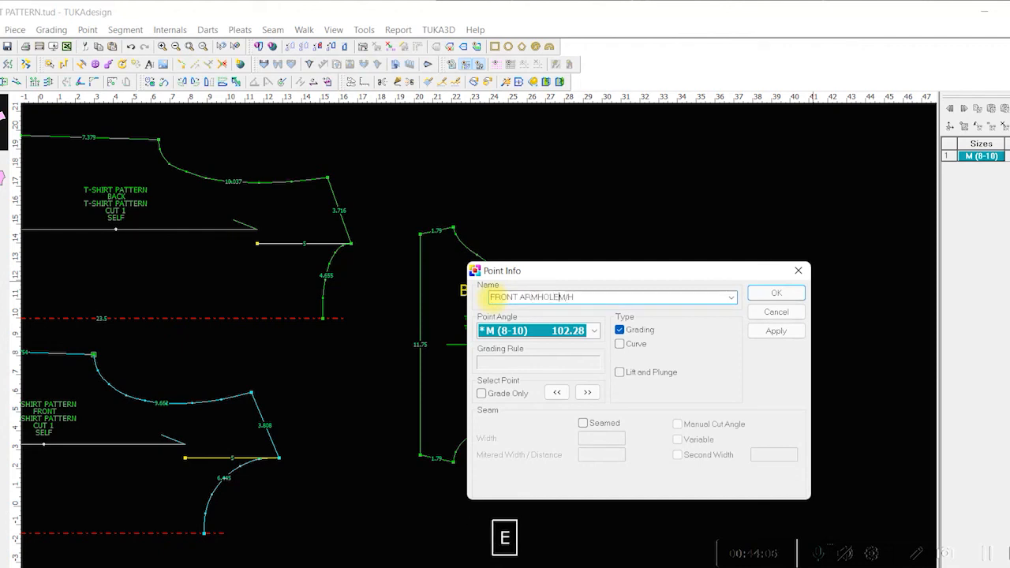
click(773, 335)
click(776, 293)
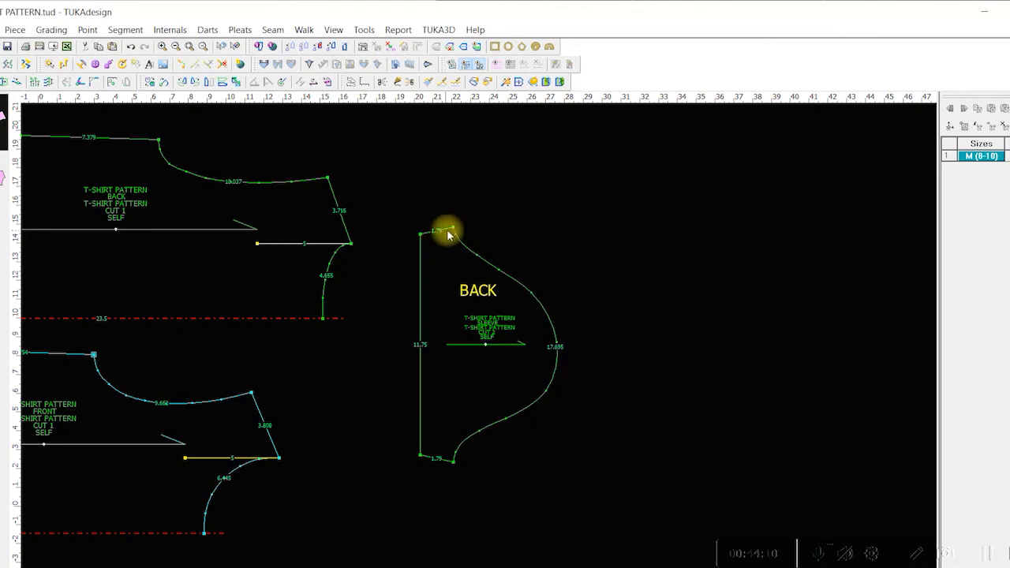
- Name the sleeve's back underarm point SLEEVE CAP/M/Q1
double_click(453, 230)
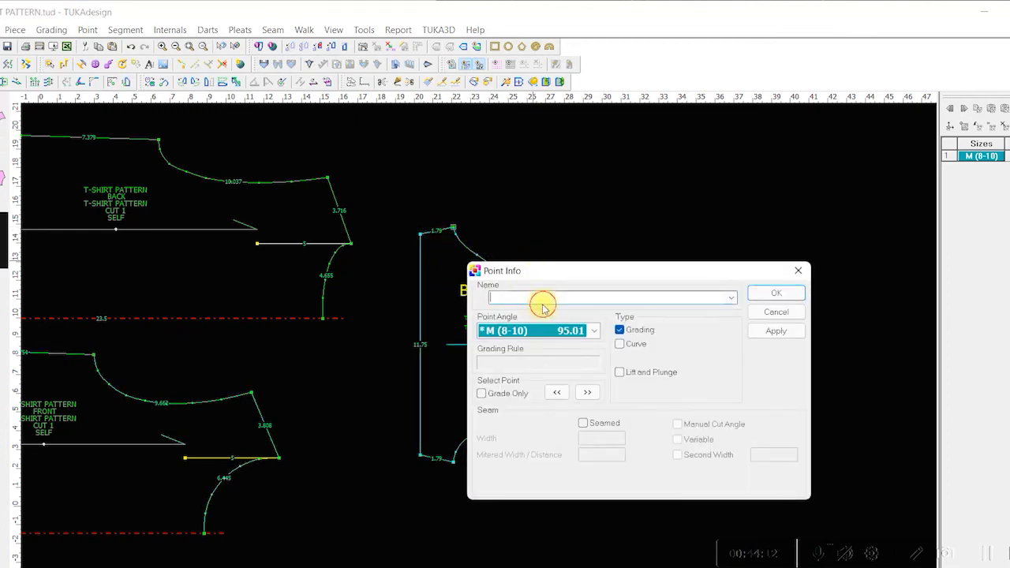
text(SLEEVE )
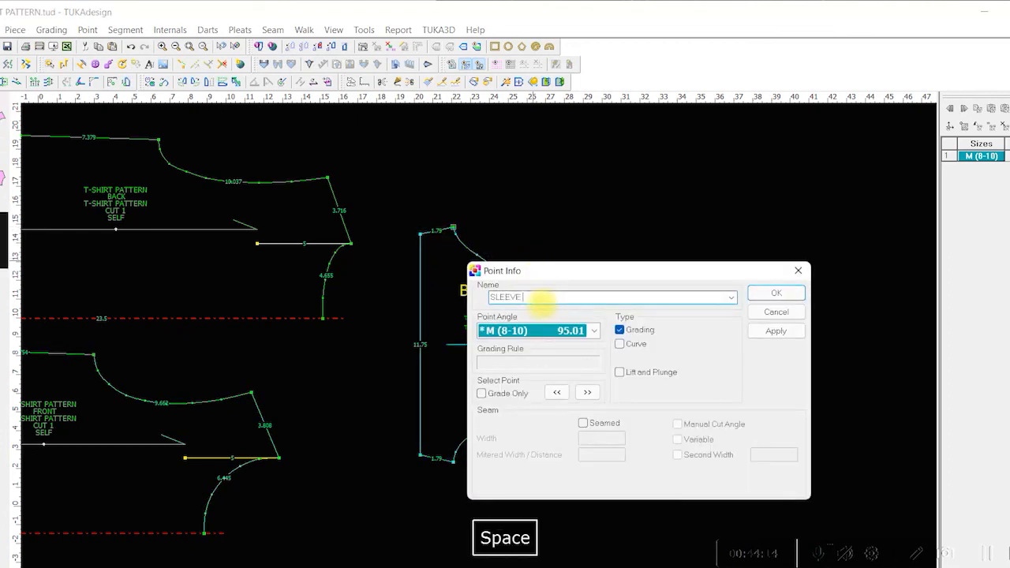
text(CAP/M/Q1)
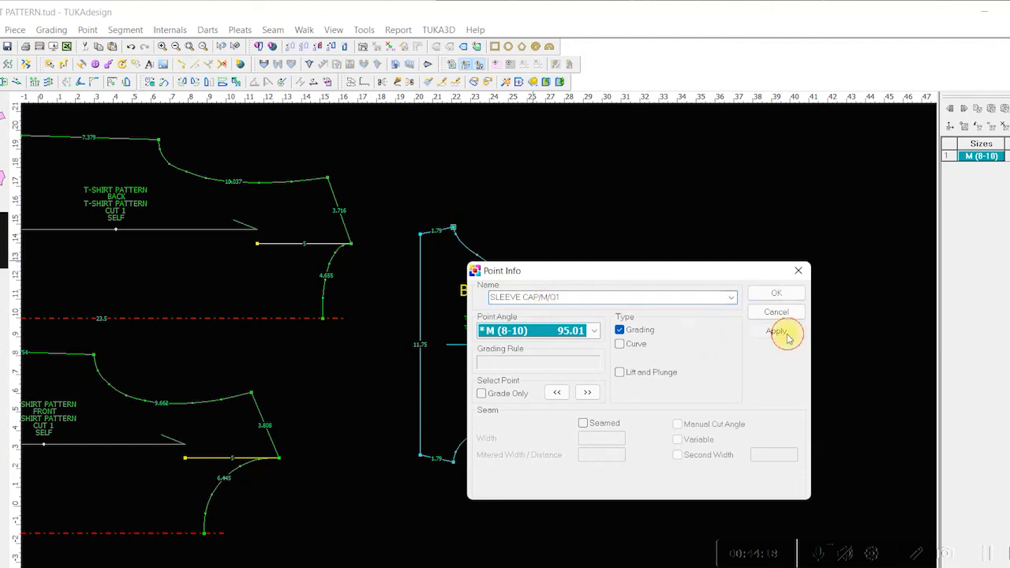
click(778, 292)
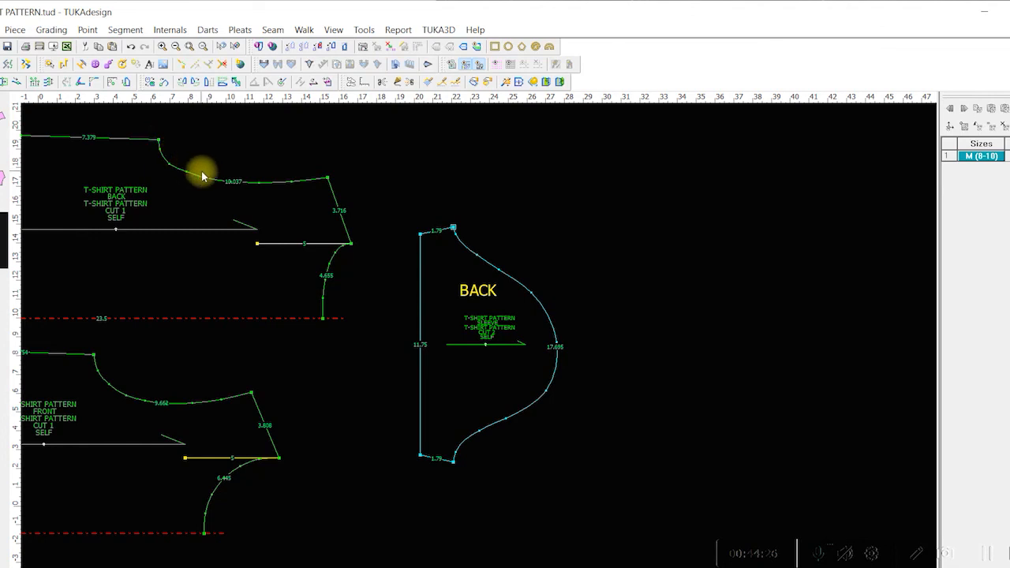
- Delete a curve point on the lower back armhole and reposition the two neighbouring points to smooth the curve
scroll(237, 201, up, 3)
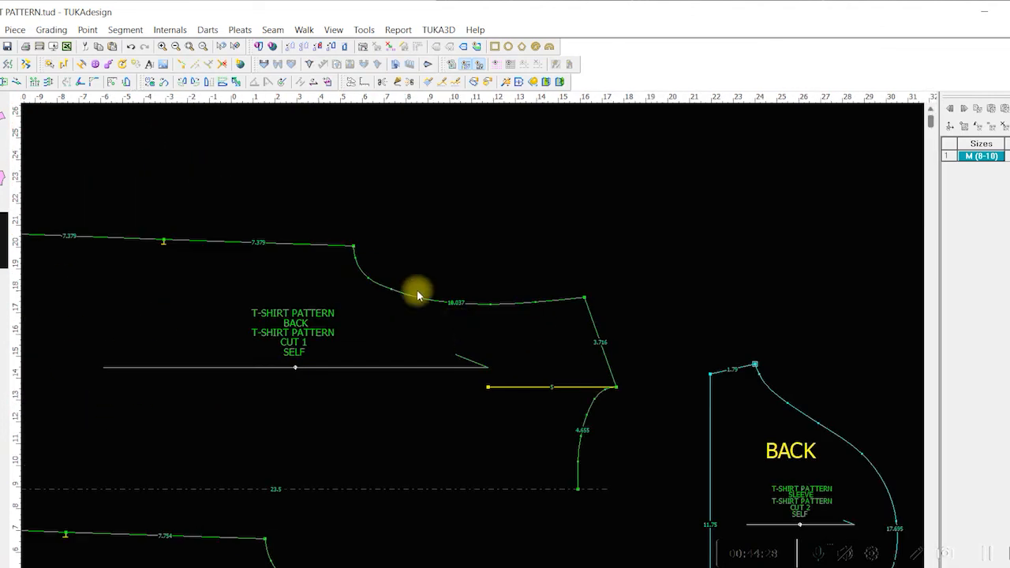
scroll(499, 365, up, 1)
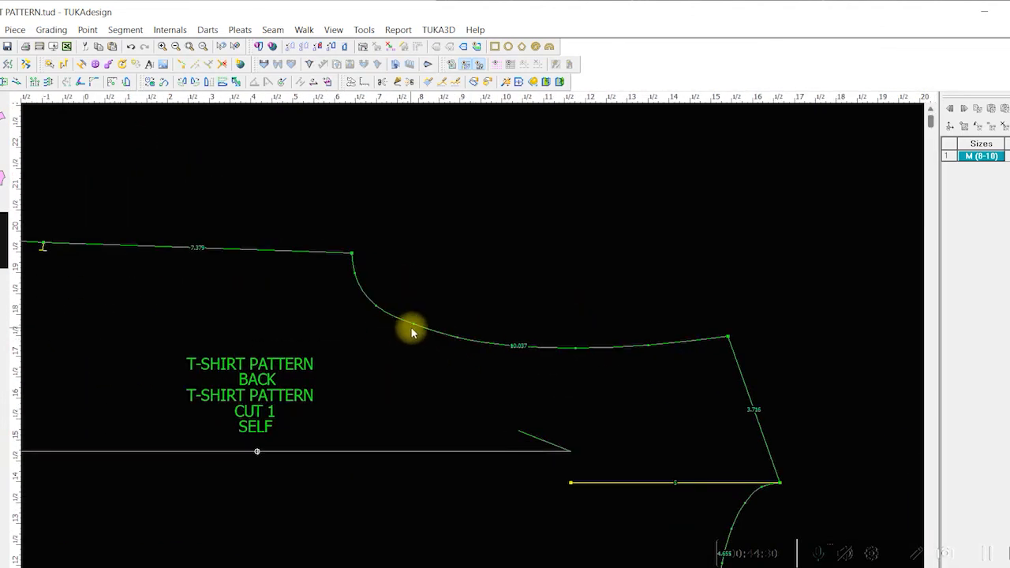
key(Delete)
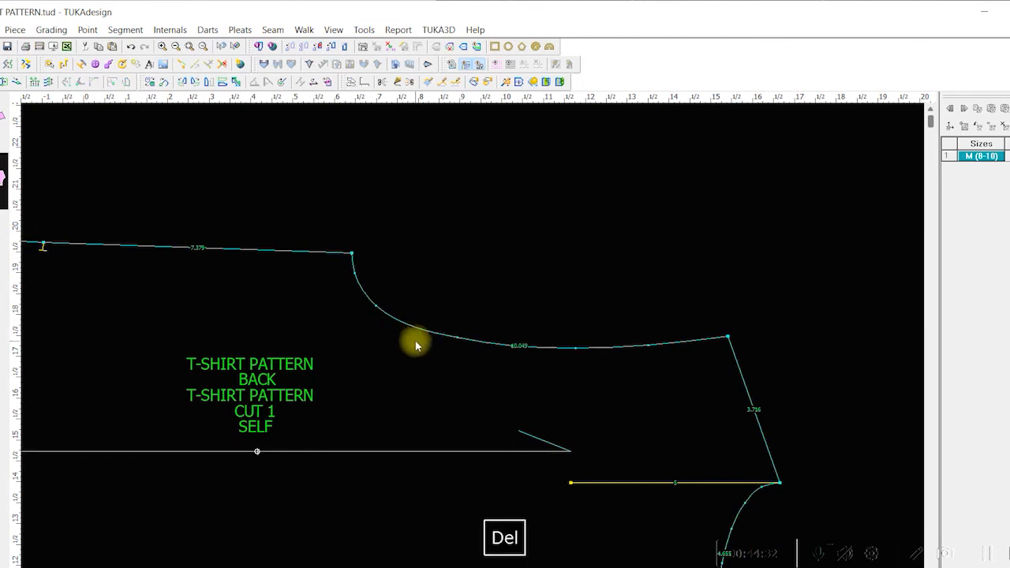
key(m)
key(q)
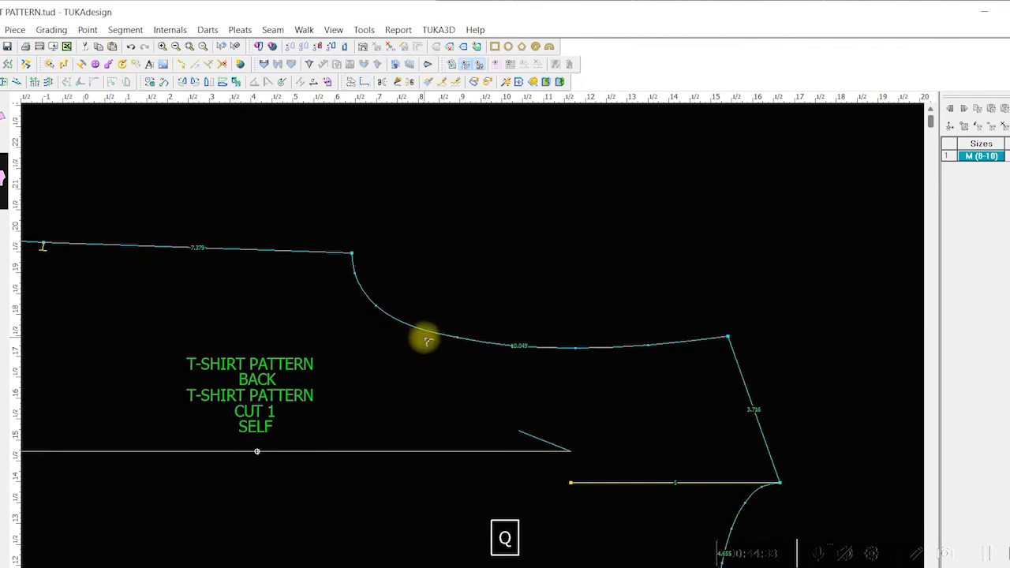
click(389, 315)
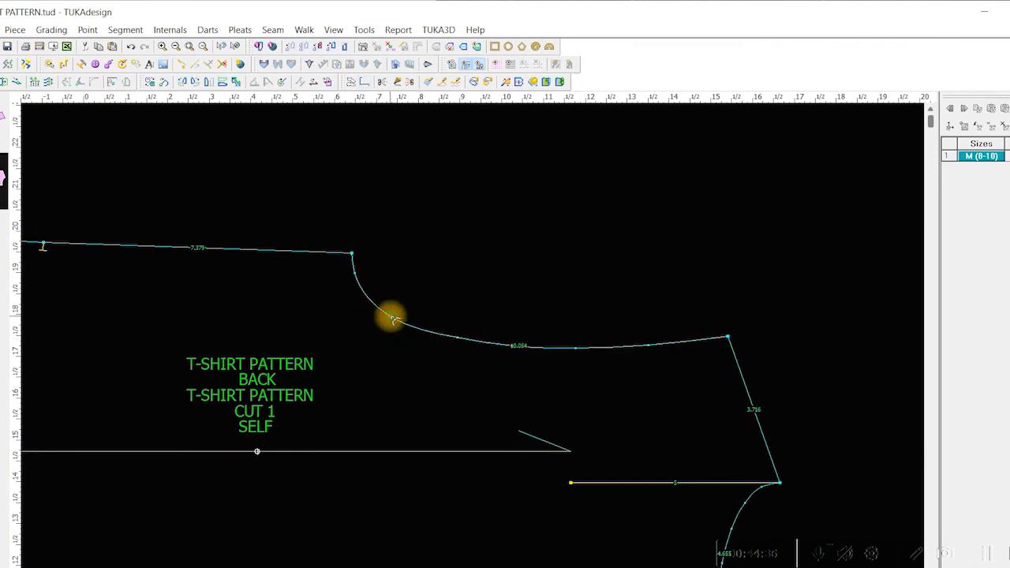
click(451, 338)
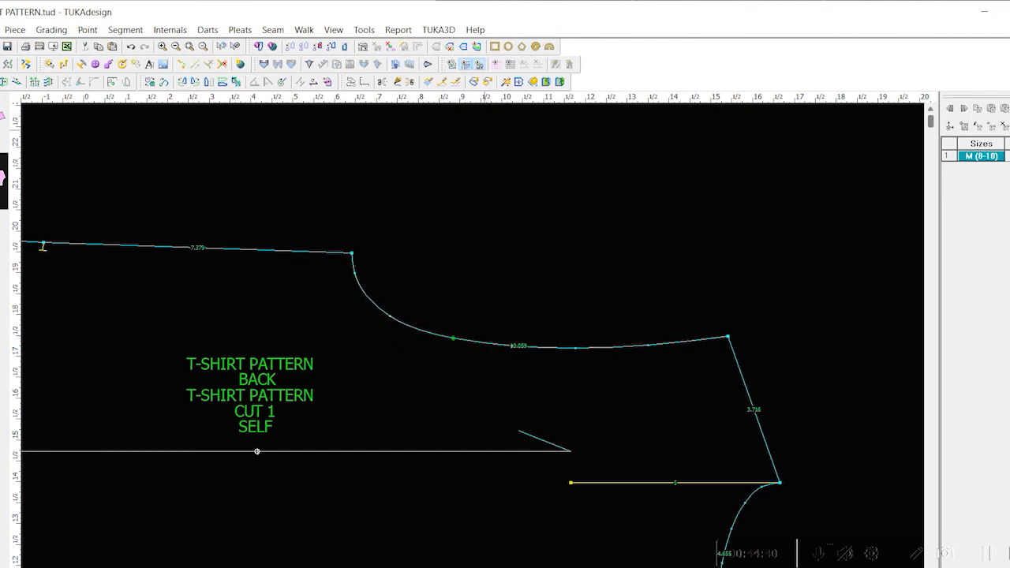
click(646, 426)
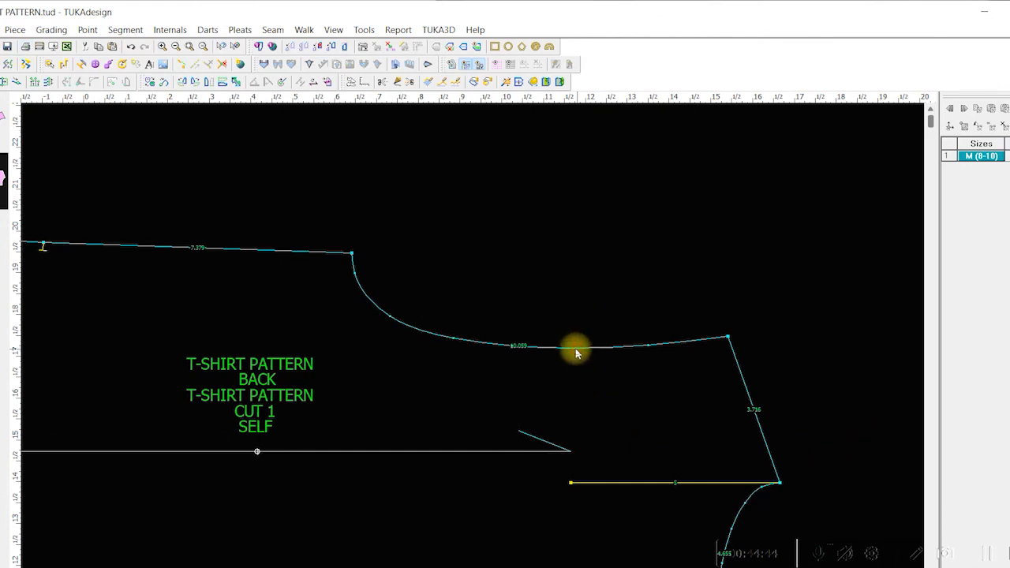
- Delete the curve point midway along the back armhole's flatter upper part and save the pattern file
key(Delete)
scroll(530, 382, up, 2)
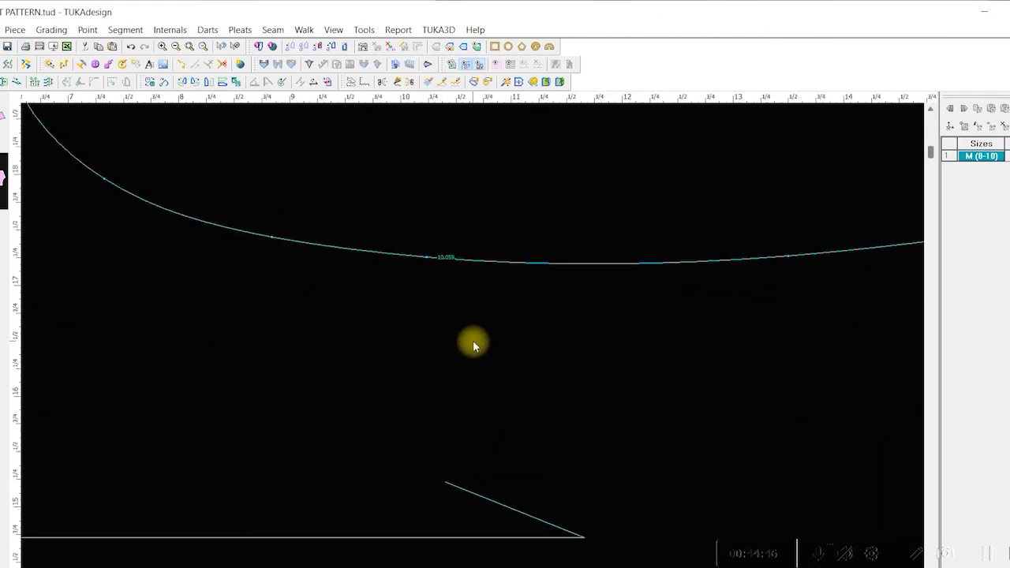
scroll(474, 341, down, 3)
key(ctrl+s)
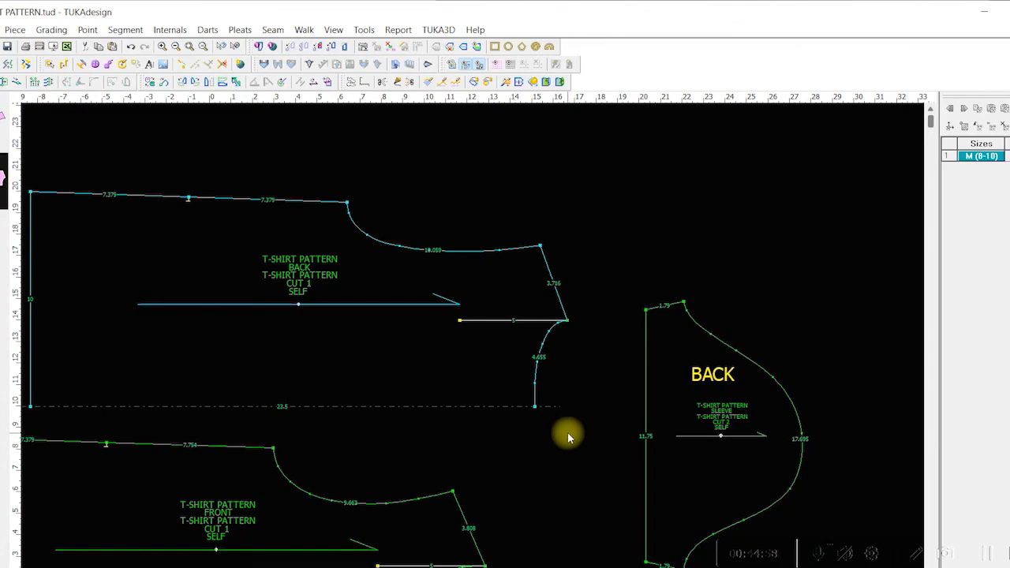
- Rearrange the pieces so the back sits directly above the front, with the sleeve beside their neckline ends
scroll(433, 383, up, 2)
scroll(472, 338, down, 1)
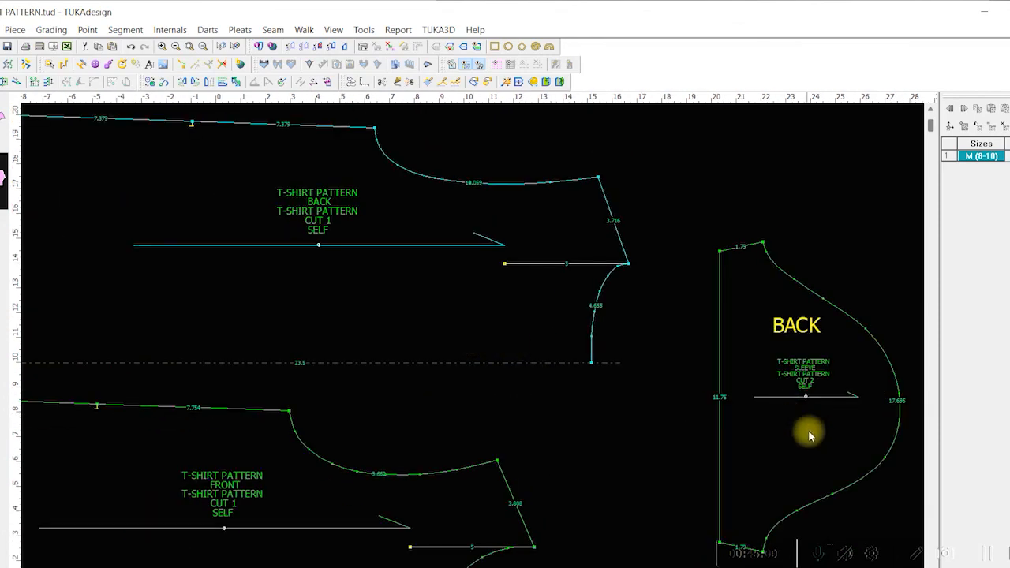
drag(807, 434, 794, 218)
scroll(469, 340, up, 2)
scroll(460, 366, down, 3)
drag(405, 325, 858, 493)
drag(287, 475, 397, 403)
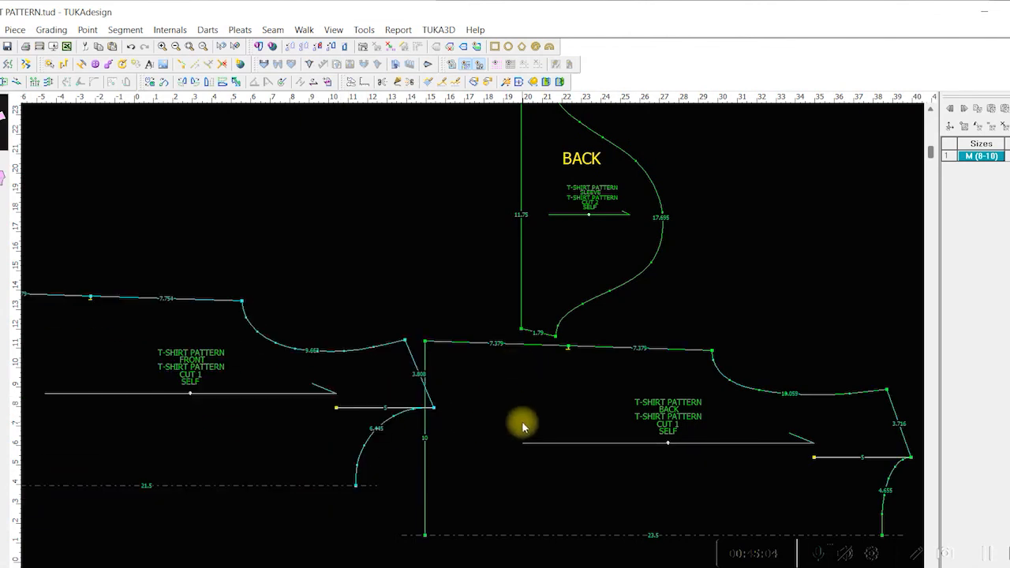
drag(523, 424, 213, 157)
drag(246, 386, 269, 295)
drag(628, 281, 699, 402)
drag(399, 299, 423, 310)
click(692, 332)
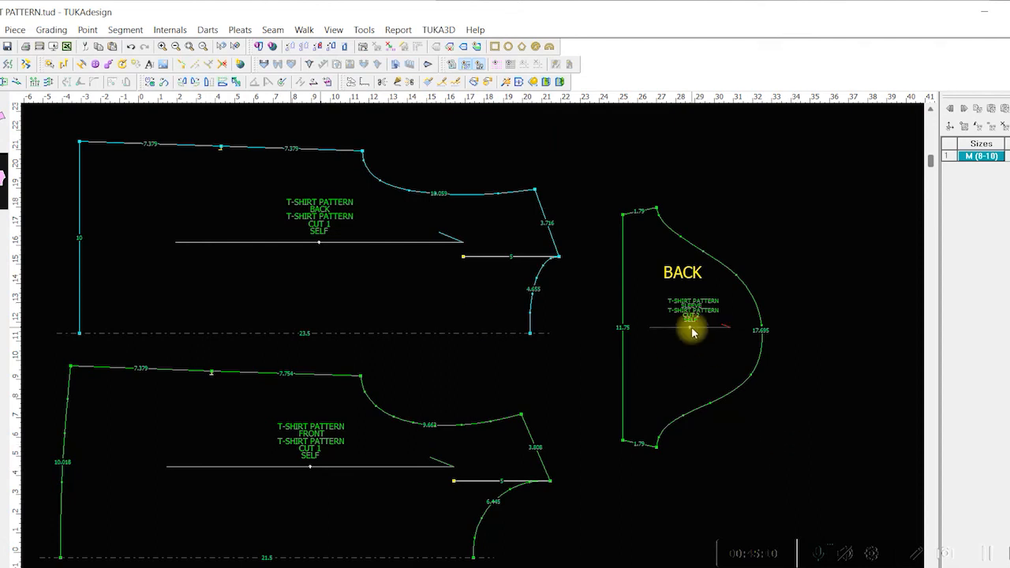
- Check the back armhole, front armhole and sleeve cap lengths in the Measurements report
click(364, 29)
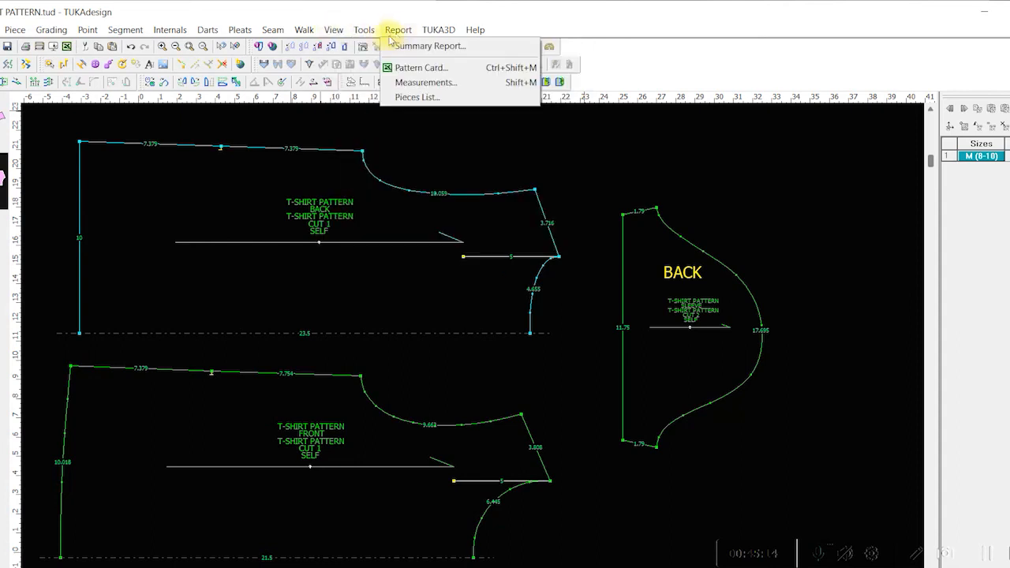
click(426, 82)
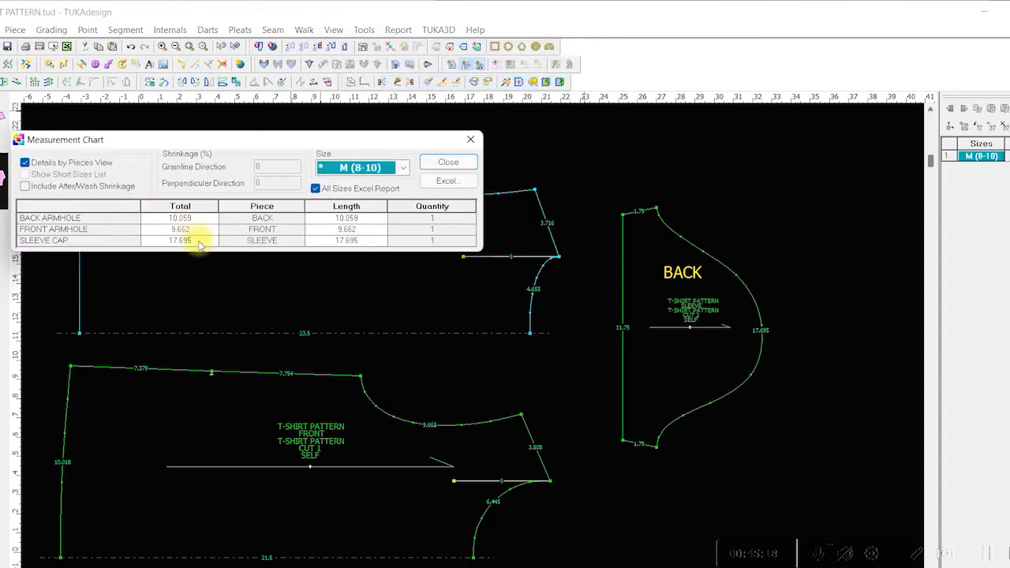
click(470, 139)
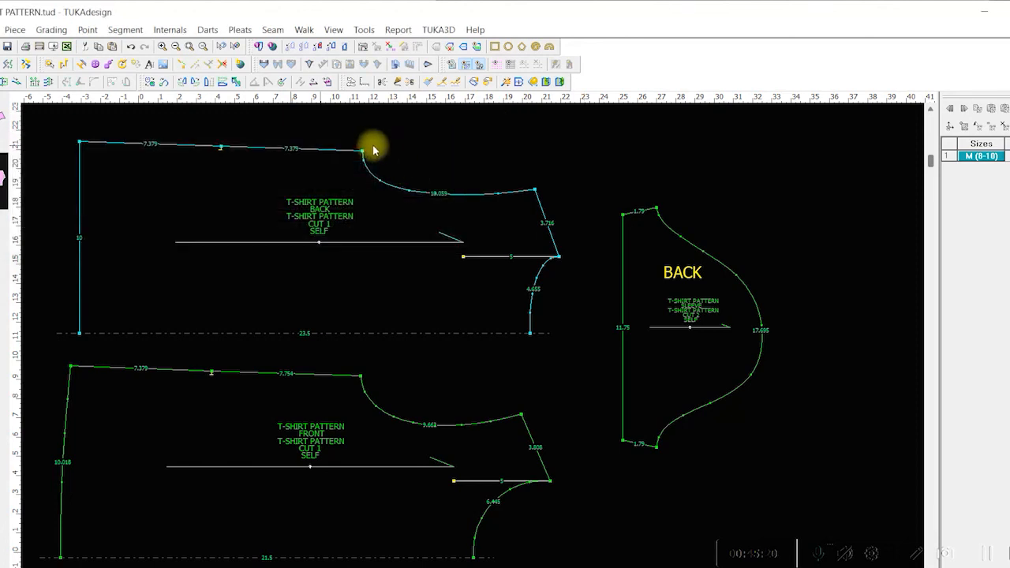
- Rename the back piece's underarm point to ARMHOLE/M/H
double_click(362, 152)
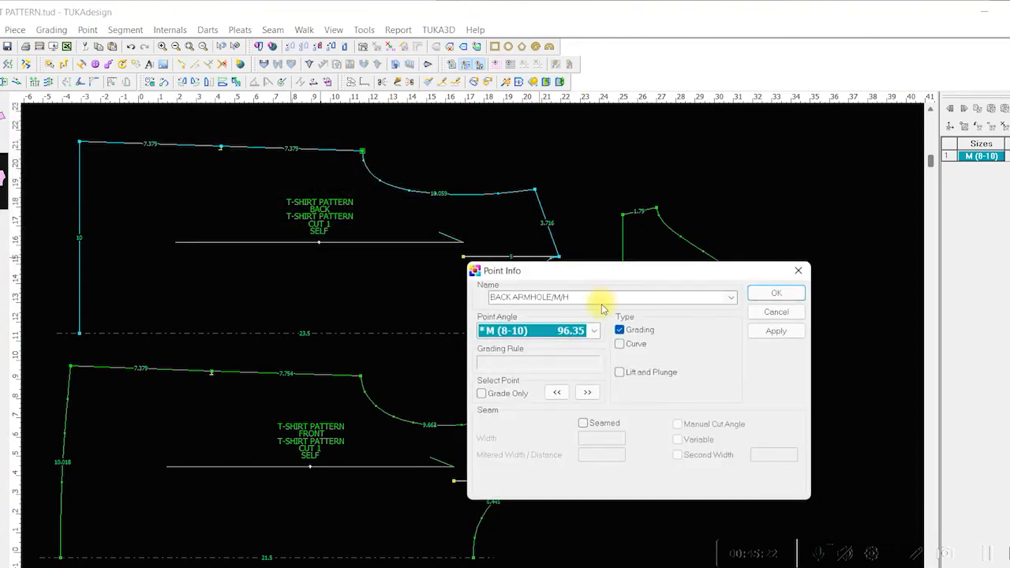
double_click(598, 299)
text(ARMH)
key(BackSpace)
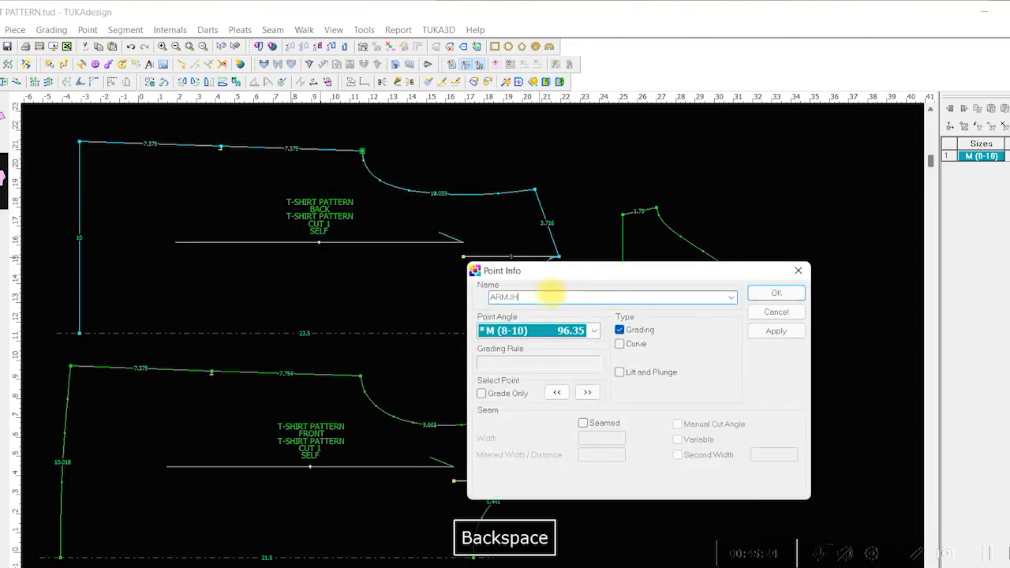
text(HOLE/M/H)
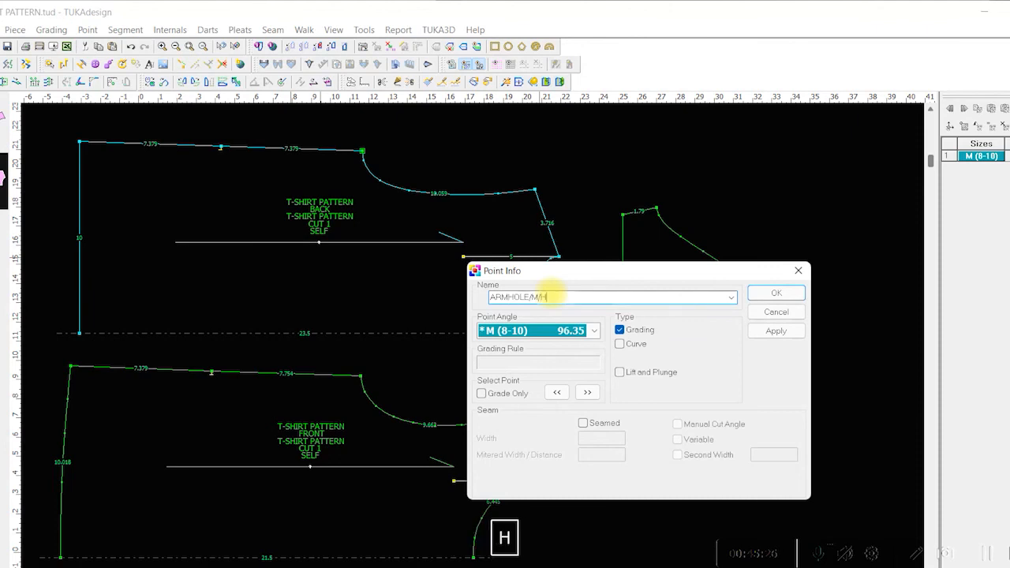
click(777, 293)
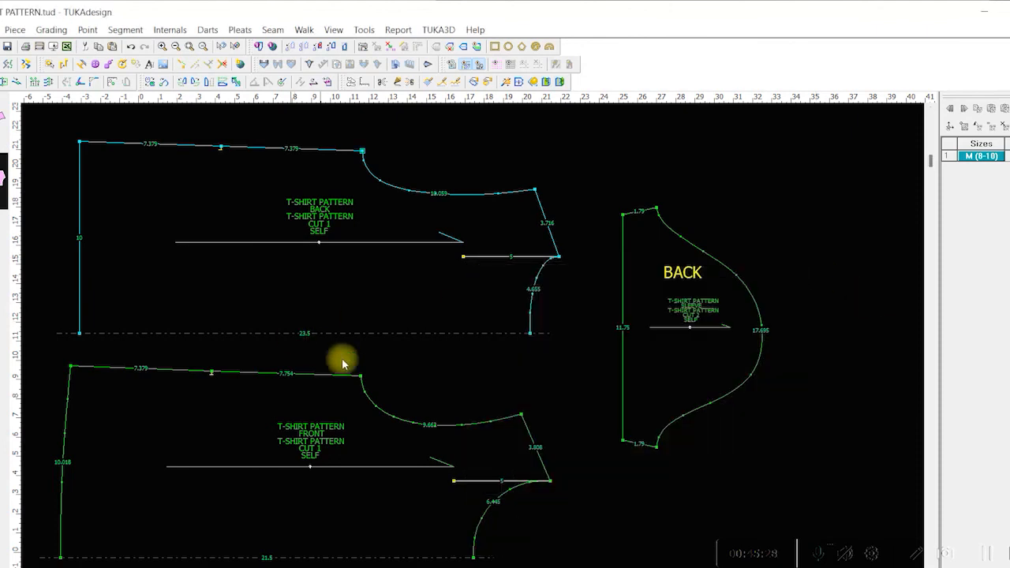
- Rename the front piece's underarm point to ARMHOLE/M/H by removing the word FRONT from its name
double_click(360, 376)
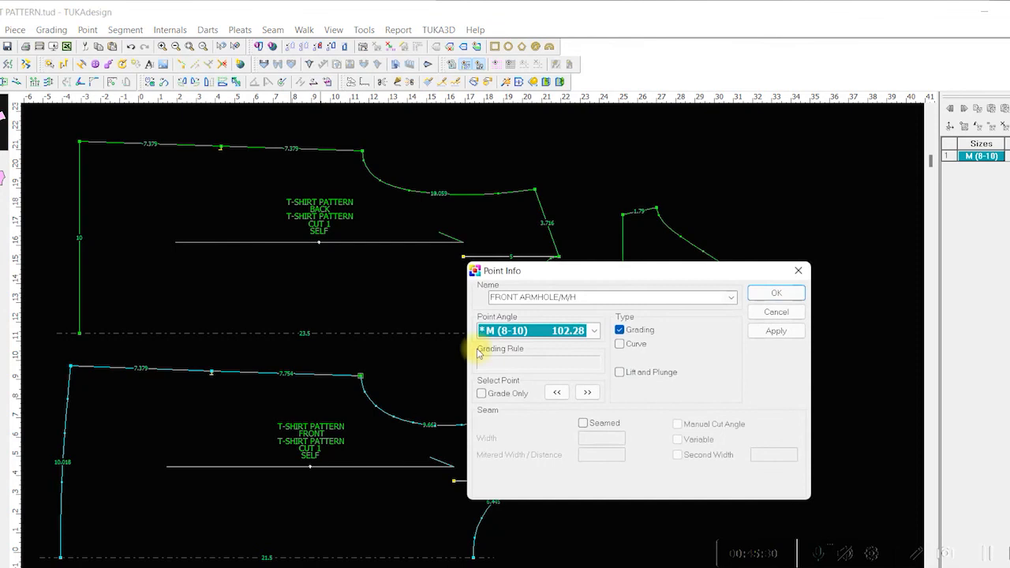
click(731, 298)
click(632, 296)
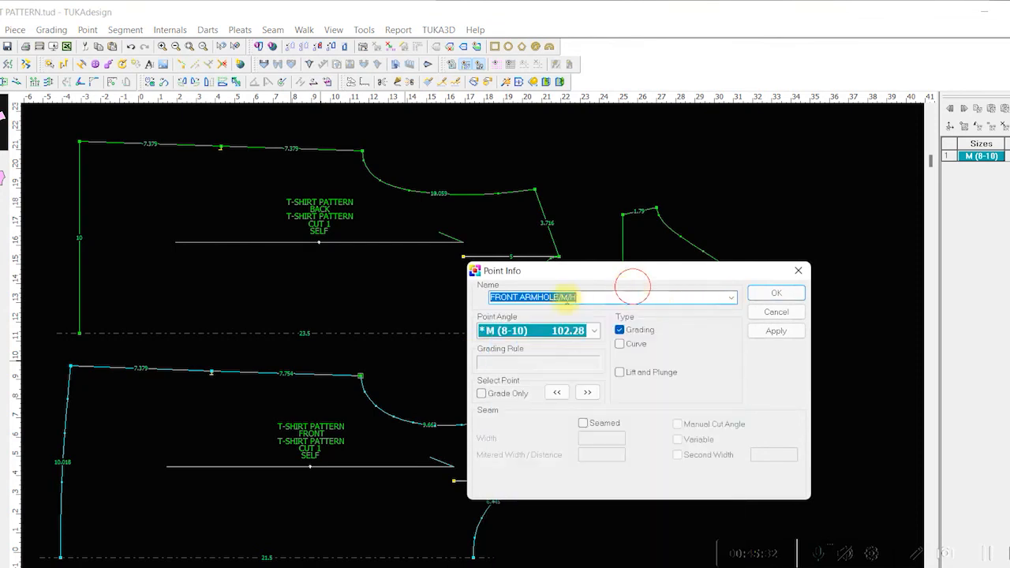
drag(522, 297, 490, 296)
key(BackSpace)
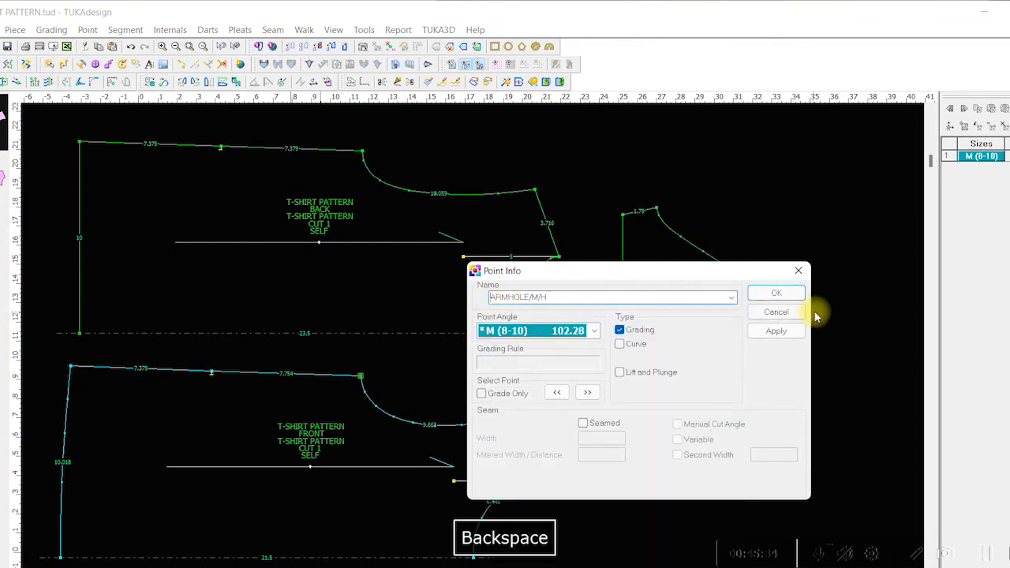
click(779, 294)
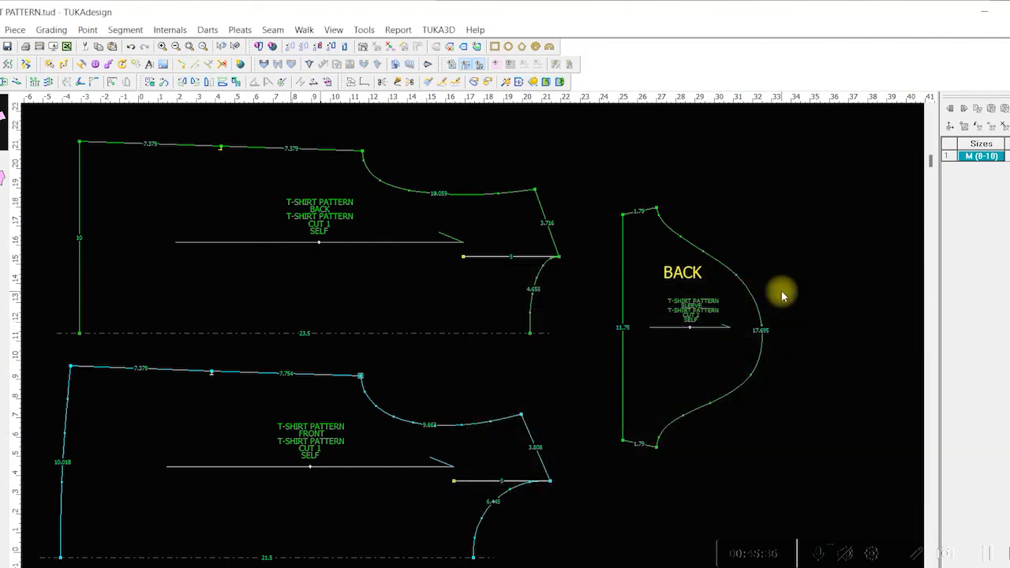
- Save the pattern file and check the combined armhole length against the sleeve cap in the Measurements report
key(ctrl+s)
click(398, 30)
click(420, 66)
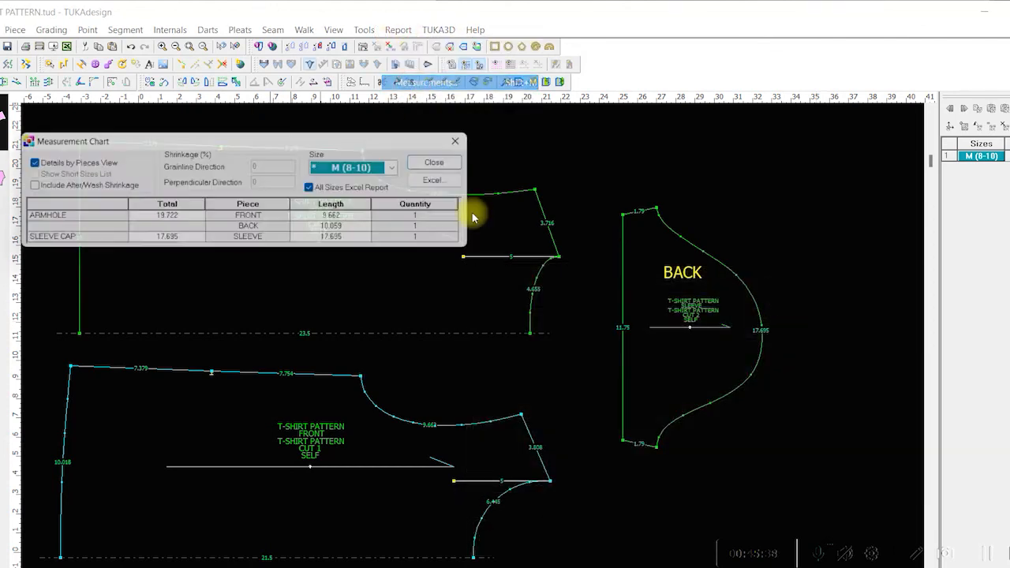